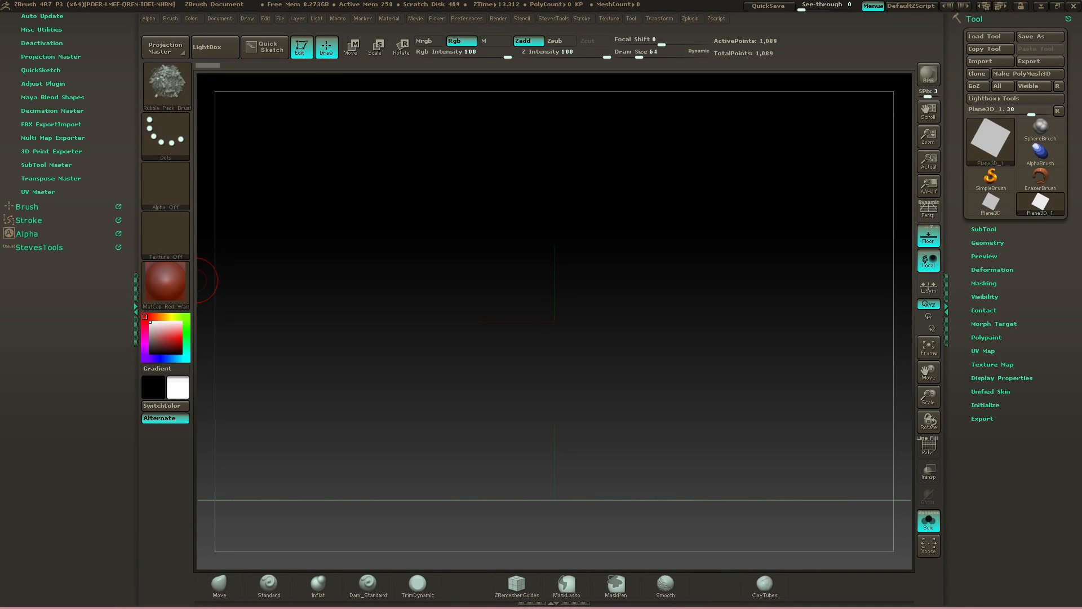
Switch to Maya and play the shattered-cube rigid-body simulation, stopping it at frame 127 with the shards fallen on the ground
{"action": "key", "text": "b"}
{"action": "key", "text": "alt+Tab"}
{"action": "key", "text": "alt+Tab"}
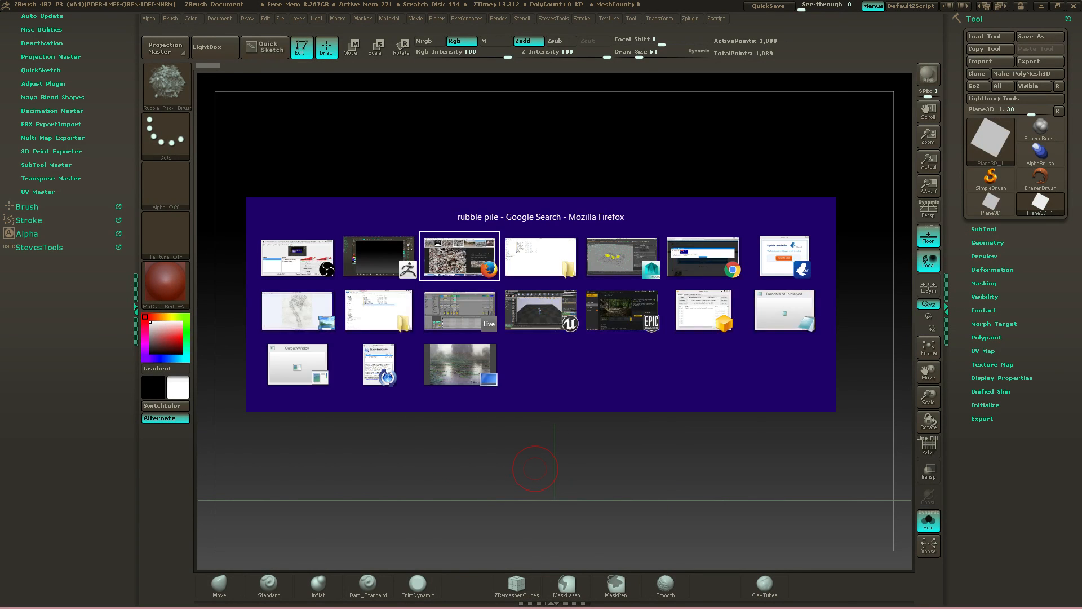
{"action": "key", "text": "alt+Tab"}
{"action": "key", "text": "alt+Tab"}
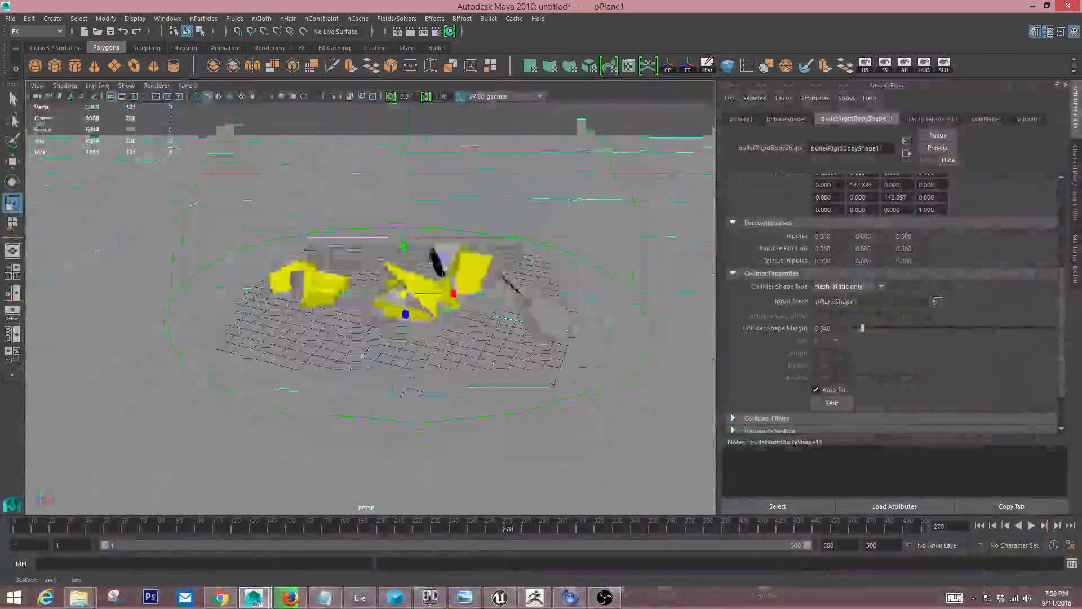
{"action": "left_click_drag", "start_coordinate": [362, 357], "coordinate": [381, 319], "text": "alt"}
{"action": "right_click_drag", "start_coordinate": [381, 319], "coordinate": [395, 319], "text": "alt"}
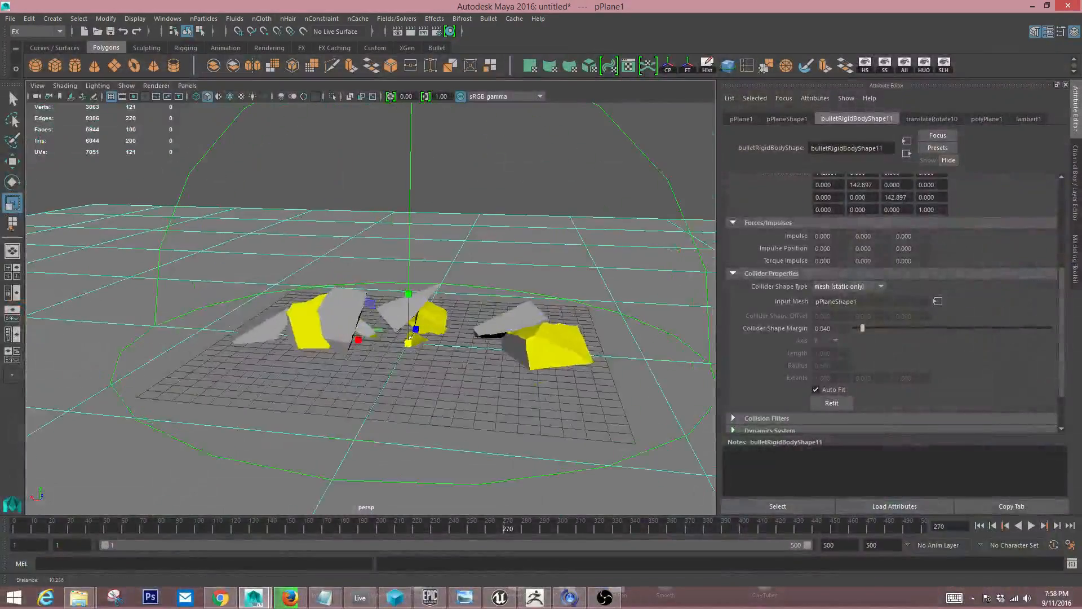
{"action": "left_click_drag", "start_coordinate": [394, 334], "coordinate": [370, 338], "text": "alt"}
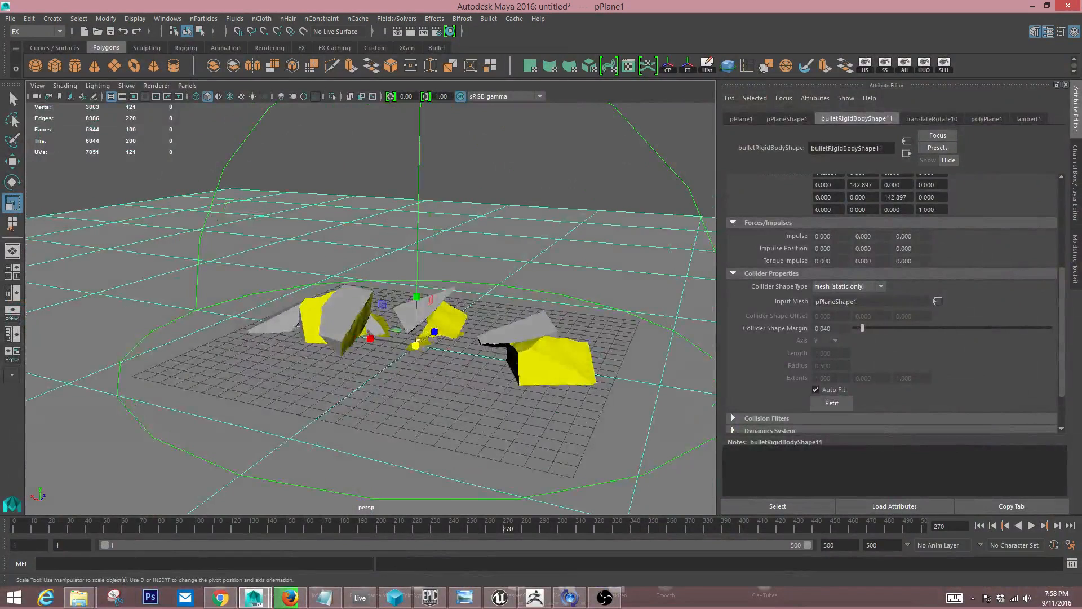
{"action": "left_click", "coordinate": [1031, 526]}
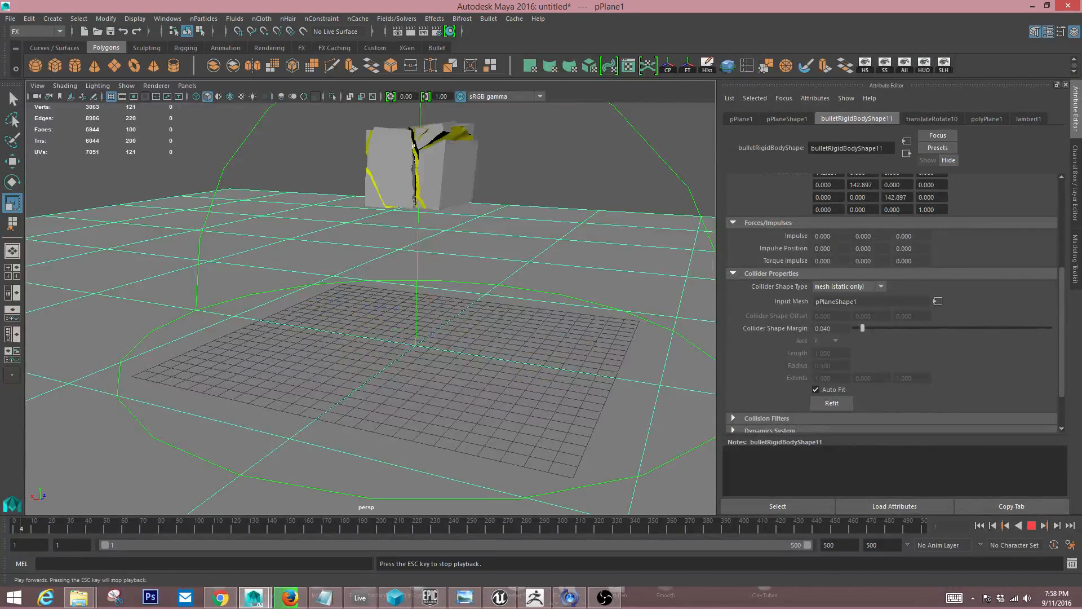
{"action": "key", "text": "Escape"}
Select all the fallen shards on the ground plane, leaving the plane itself unselected
{"action": "left_click_drag", "start_coordinate": [453, 305], "coordinate": [386, 324], "text": "alt"}
{"action": "left_click", "coordinate": [567, 326]}
{"action": "left_click", "coordinate": [478, 296]}
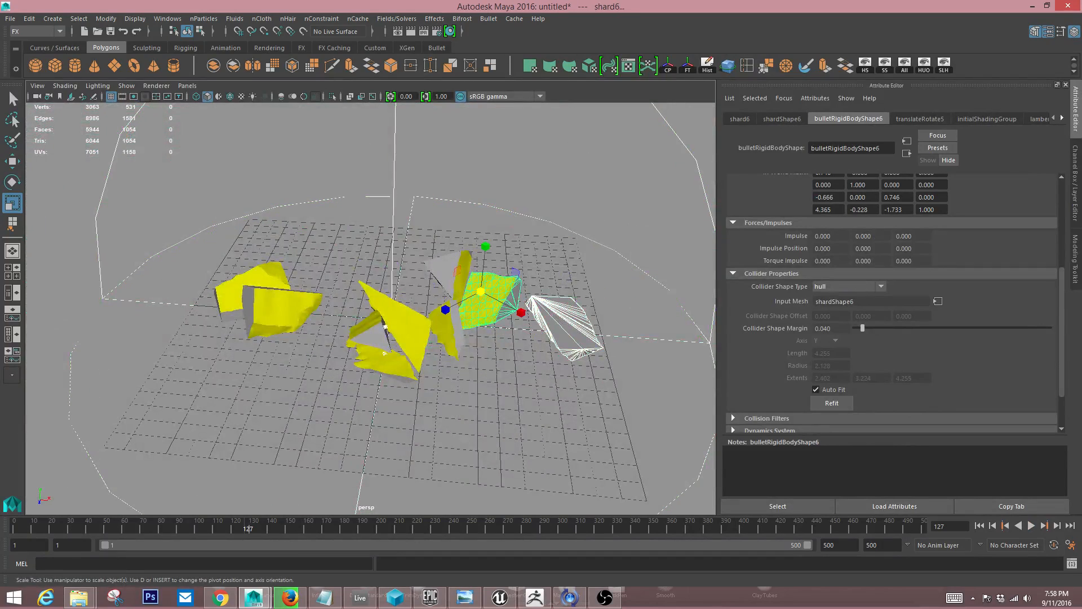
{"action": "left_click", "coordinate": [447, 266]}
{"action": "left_click", "coordinate": [445, 333]}
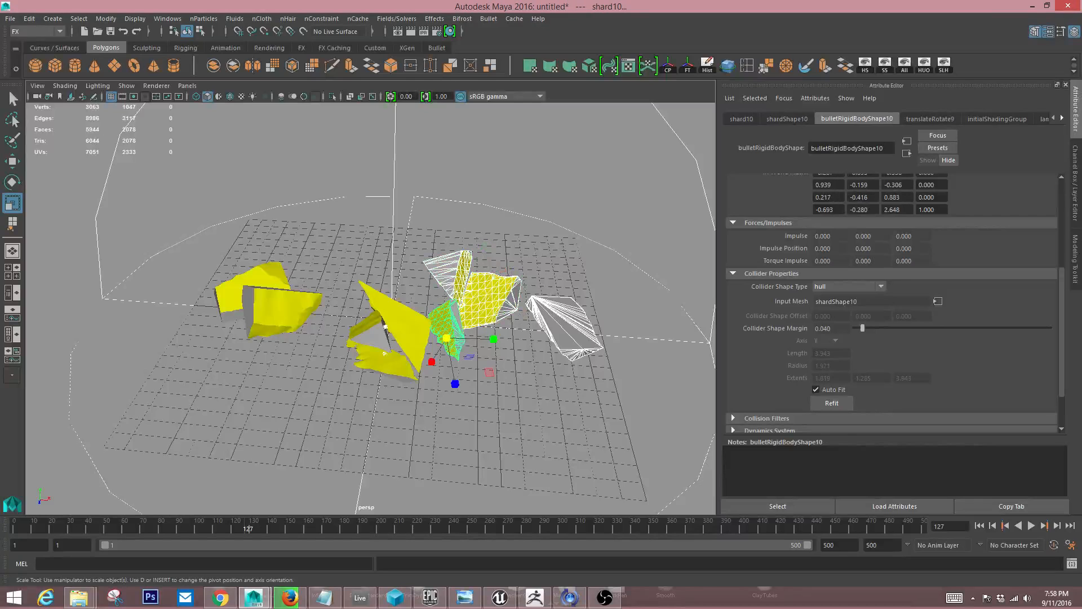
{"action": "left_click", "coordinate": [394, 316]}
{"action": "left_click", "coordinate": [395, 361]}
{"action": "left_click", "coordinate": [366, 338]}
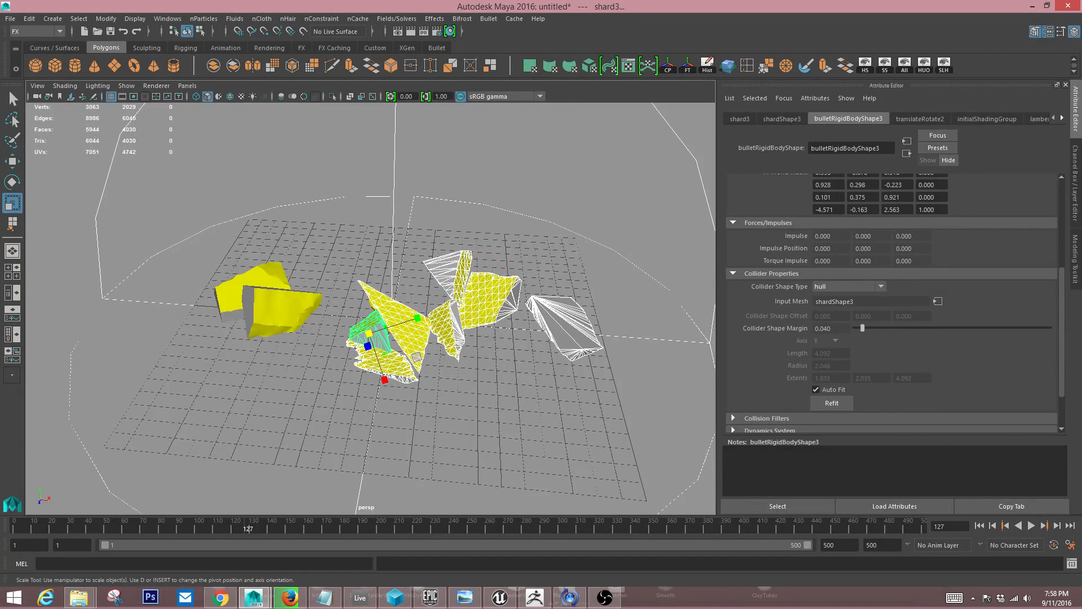
{"action": "left_click", "coordinate": [281, 310], "text": "shift"}
{"action": "left_click", "coordinate": [282, 310], "text": "shift"}
{"action": "left_click", "coordinate": [237, 288], "text": "shift"}
{"action": "left_click", "coordinate": [282, 310], "text": "shift"}
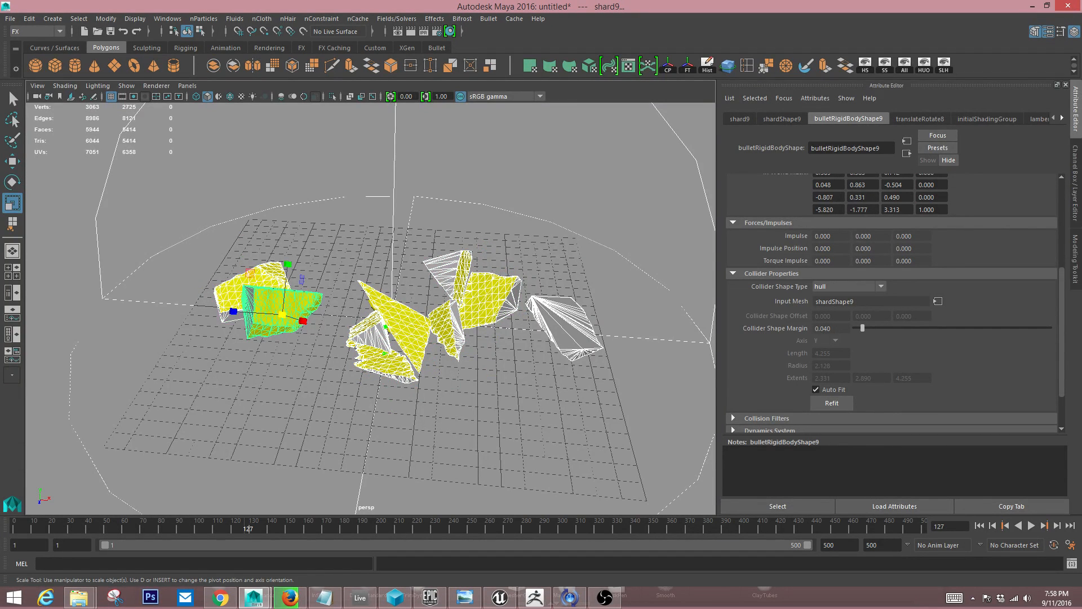
Start exporting the selected shards as OBJ and create an obj folder inside Fall2016_CCAD_Course\rubble_pile
{"action": "left_click", "coordinate": [11, 19]}
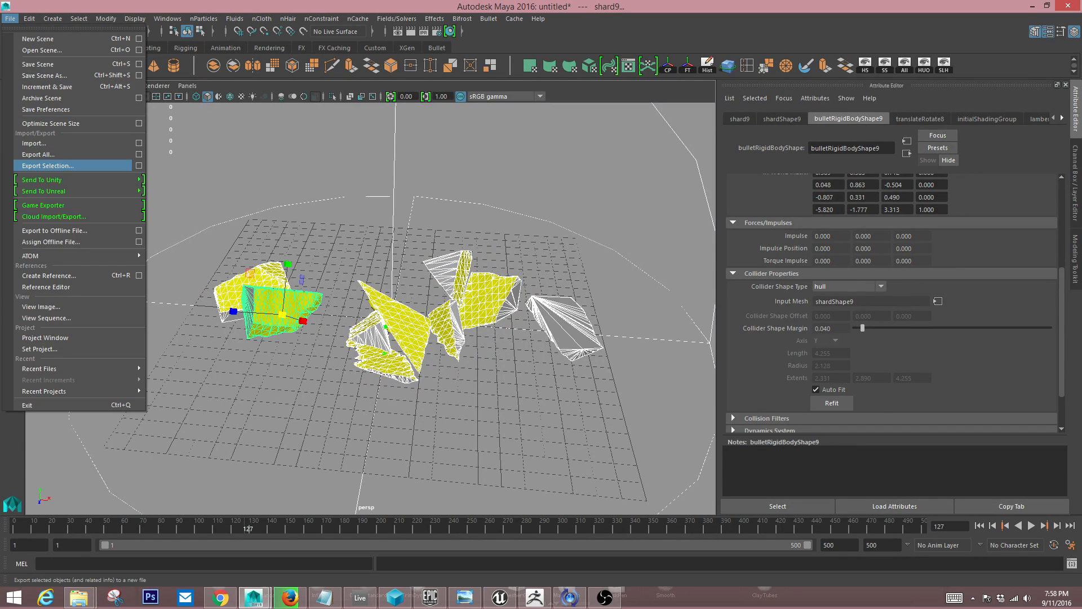
{"action": "left_click", "coordinate": [47, 165]}
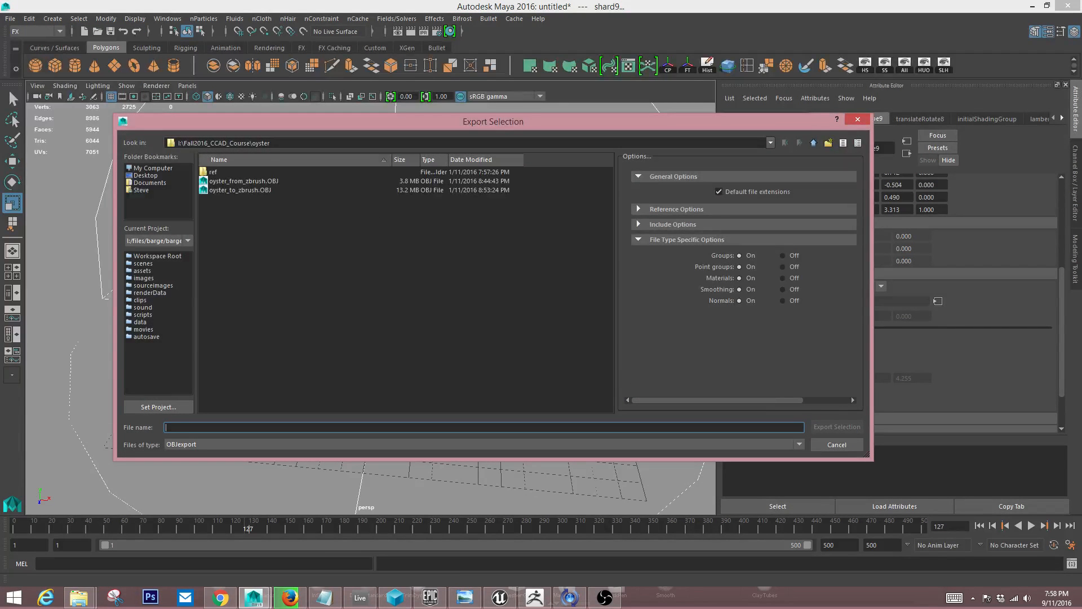
{"action": "left_click", "coordinate": [813, 142]}
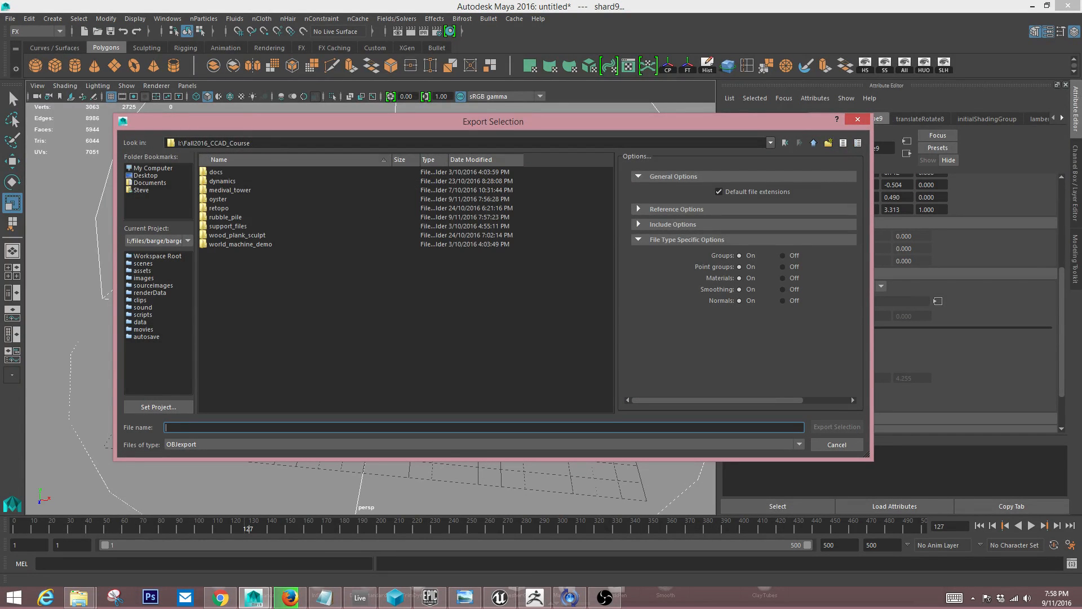
{"action": "double_click", "coordinate": [225, 217]}
{"action": "right_click", "coordinate": [284, 242]}
{"action": "left_click", "coordinate": [307, 258]}
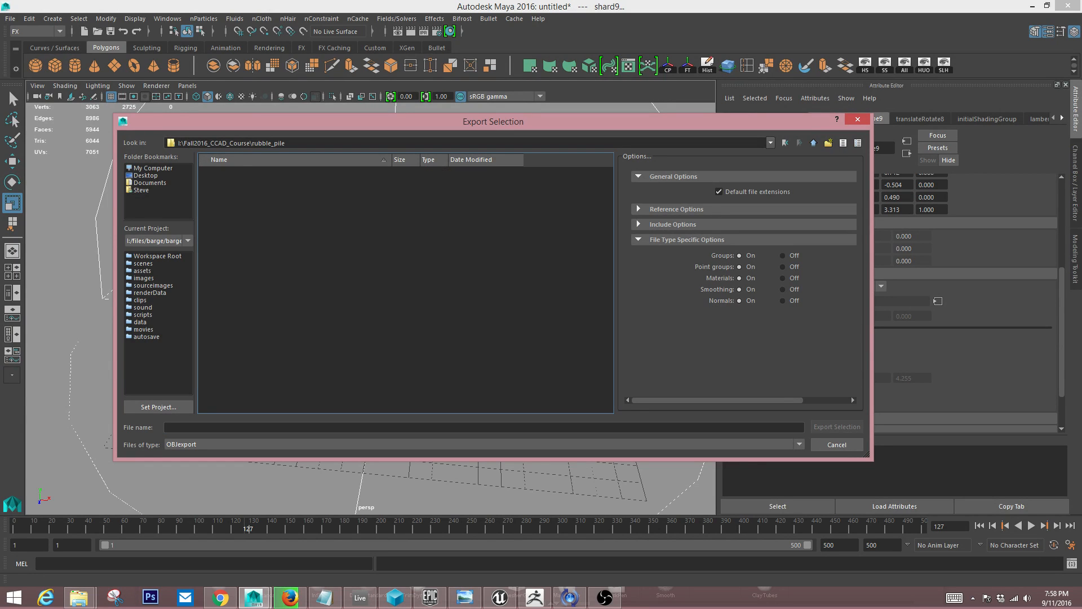
{"action": "type", "text": "obj"}
{"action": "key", "text": "Return"}
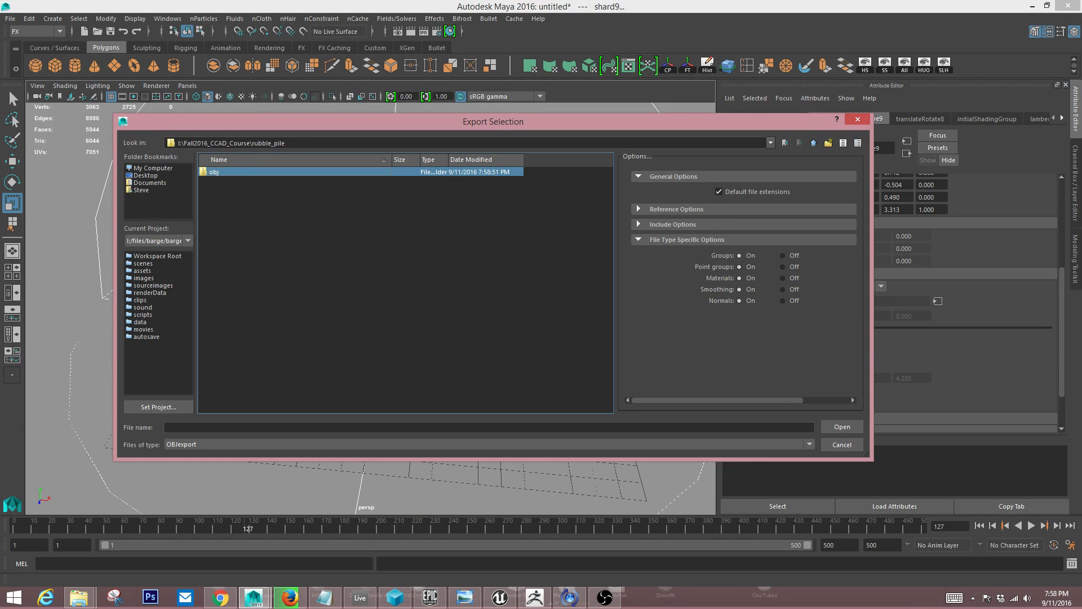
Export the selected shards into the new obj folder under the file name pieces
{"action": "key", "text": "Return"}
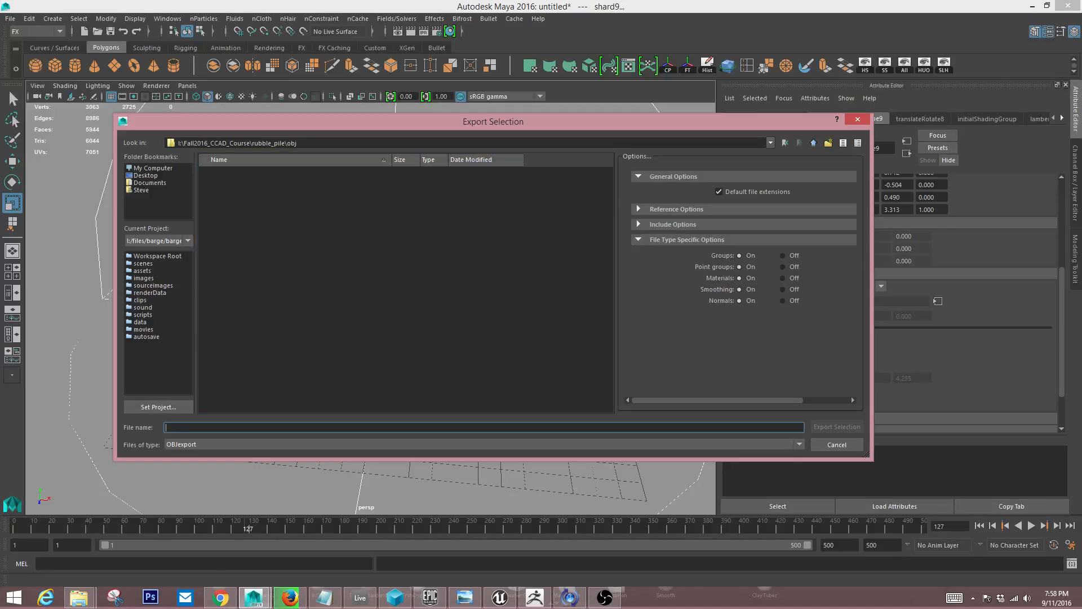
{"action": "type", "text": "pieces"}
{"action": "key", "text": "Return"}
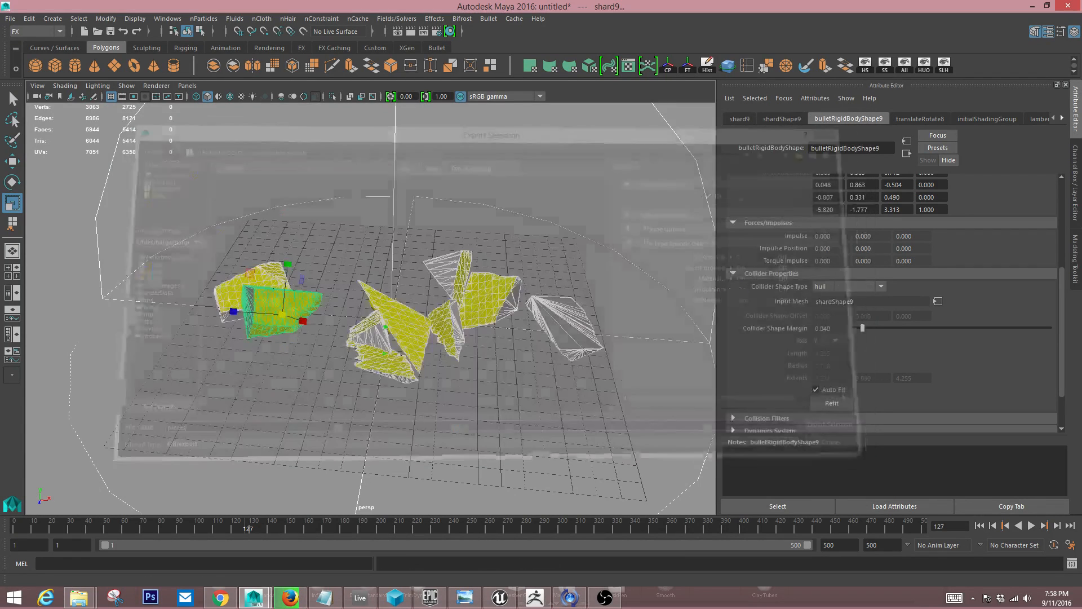
Switch to ZBrush, make Plane3D the active tool and initialize it with Y alignment
{"action": "left_click", "coordinate": [534, 597]}
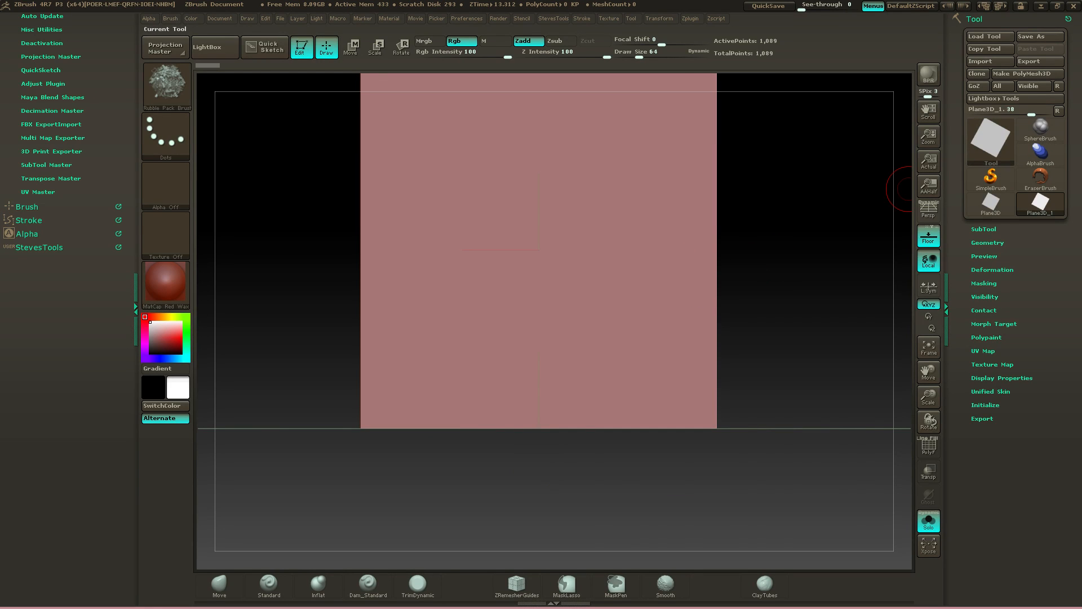
{"action": "left_click", "coordinate": [990, 141]}
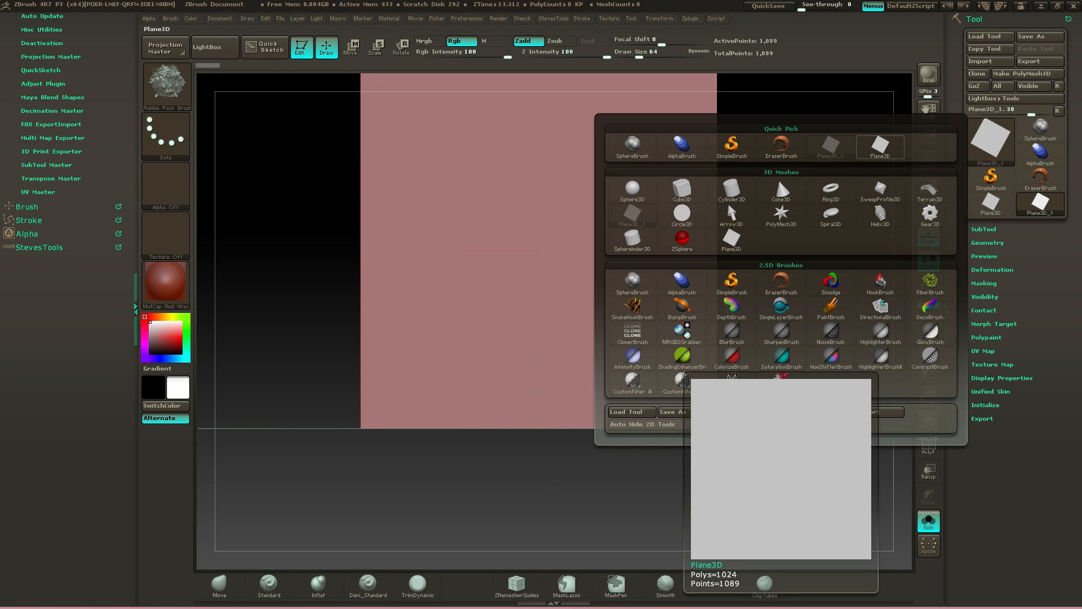
{"action": "left_click", "coordinate": [880, 147]}
{"action": "left_click", "coordinate": [985, 405]}
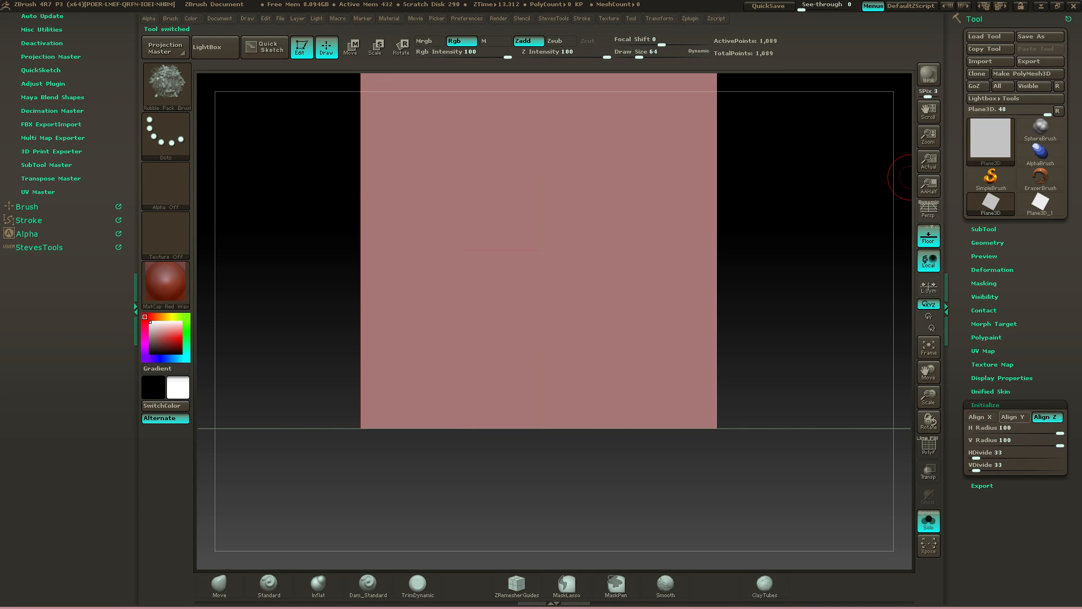
{"action": "left_click", "coordinate": [1015, 417]}
Turn off the floor grid and turn on perspective for the plane
{"action": "left_click_drag", "start_coordinate": [623, 253], "coordinate": [720, 278]}
{"action": "left_click", "coordinate": [928, 236]}
{"action": "left_click", "coordinate": [924, 207]}
{"action": "left_click_drag", "start_coordinate": [793, 230], "coordinate": [756, 203]}
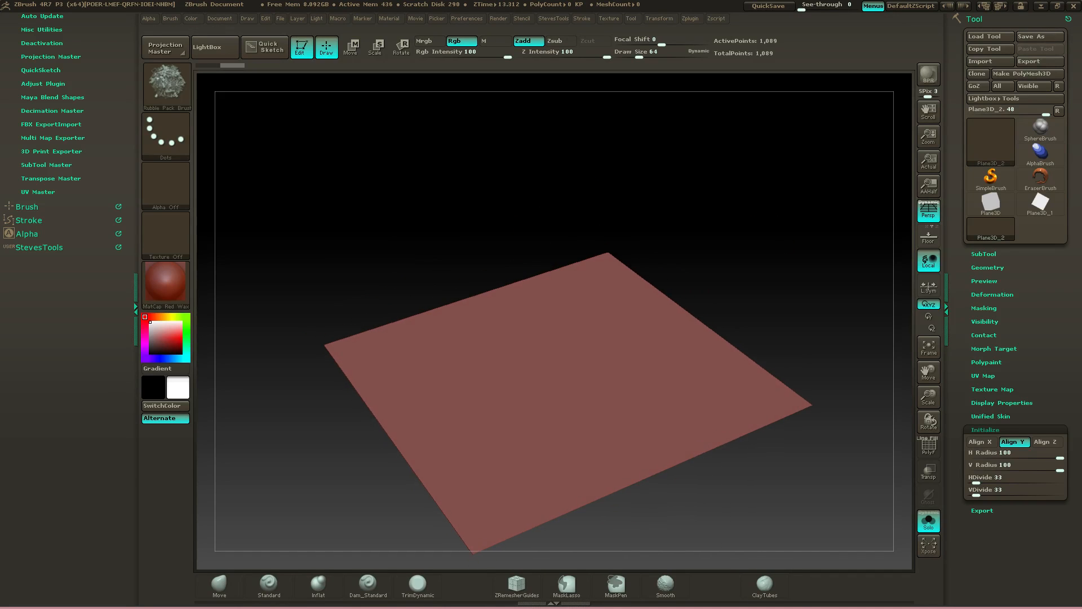
Convert the Y-aligned plane into a PolyMesh3D
{"action": "left_click_drag", "start_coordinate": [728, 252], "coordinate": [719, 174], "text": "alt"}
{"action": "left_click_drag", "start_coordinate": [749, 224], "coordinate": [757, 250]}
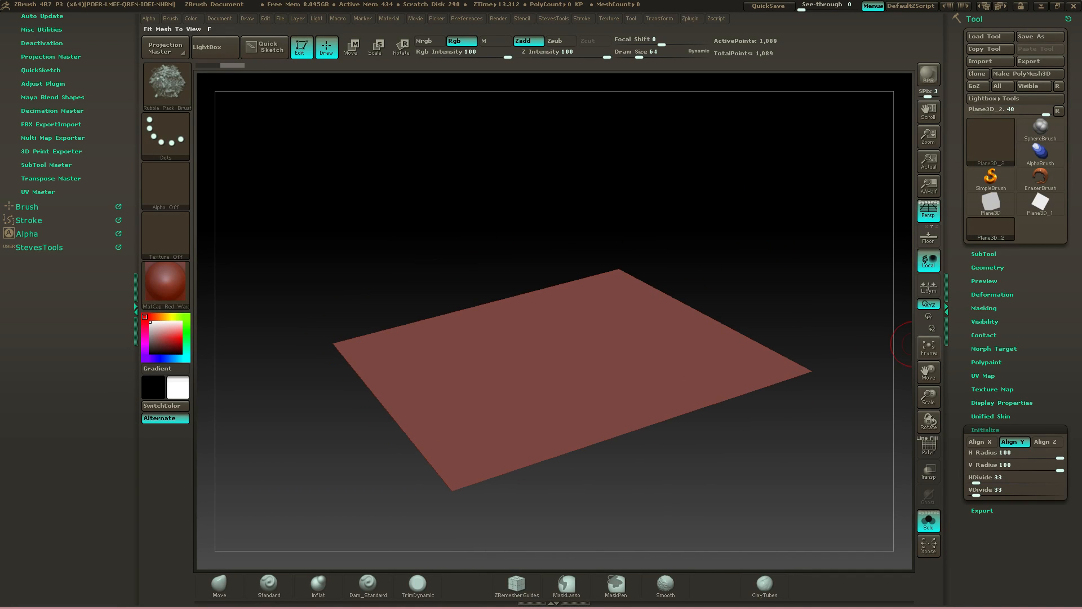
{"action": "left_click", "coordinate": [1027, 73]}
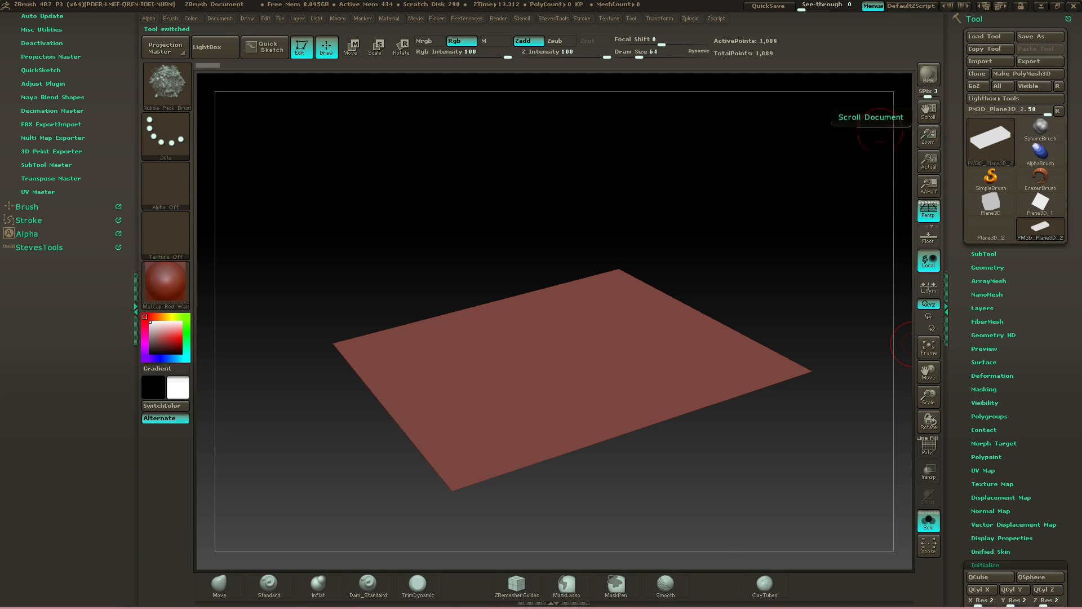
{"action": "mouse_move", "coordinate": [631, 198]}
{"action": "left_mouse_down"}
{"action": "mouse_move", "coordinate": [699, 201]}
{"action": "mouse_move", "coordinate": [639, 198]}
{"action": "left_mouse_up"}
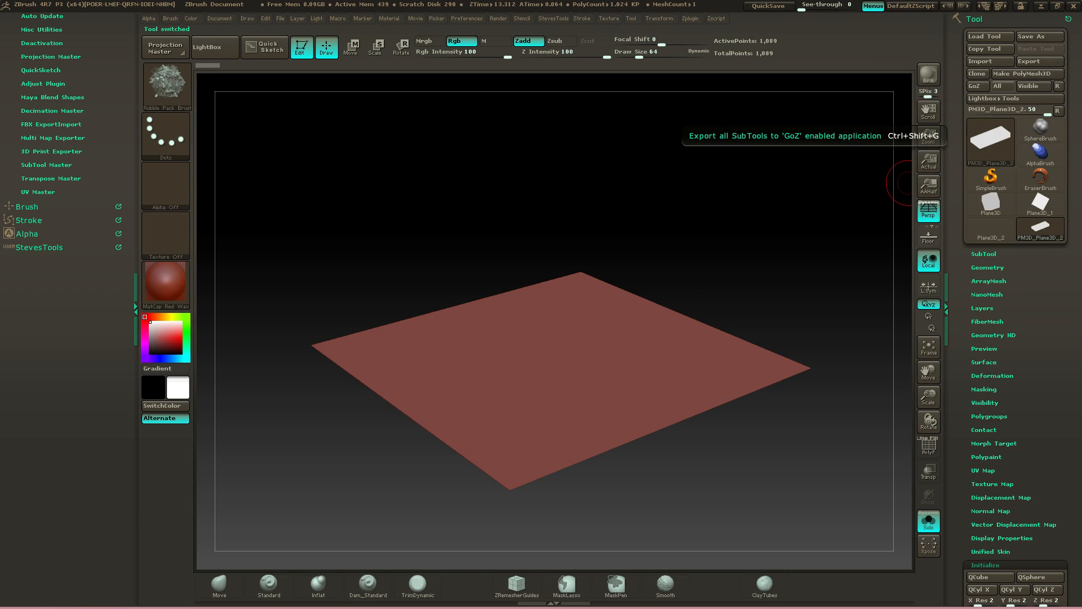
Make the PolyMesh3D star the active tool so that it can receive an imported mesh
{"action": "mouse_move", "coordinate": [991, 141]}
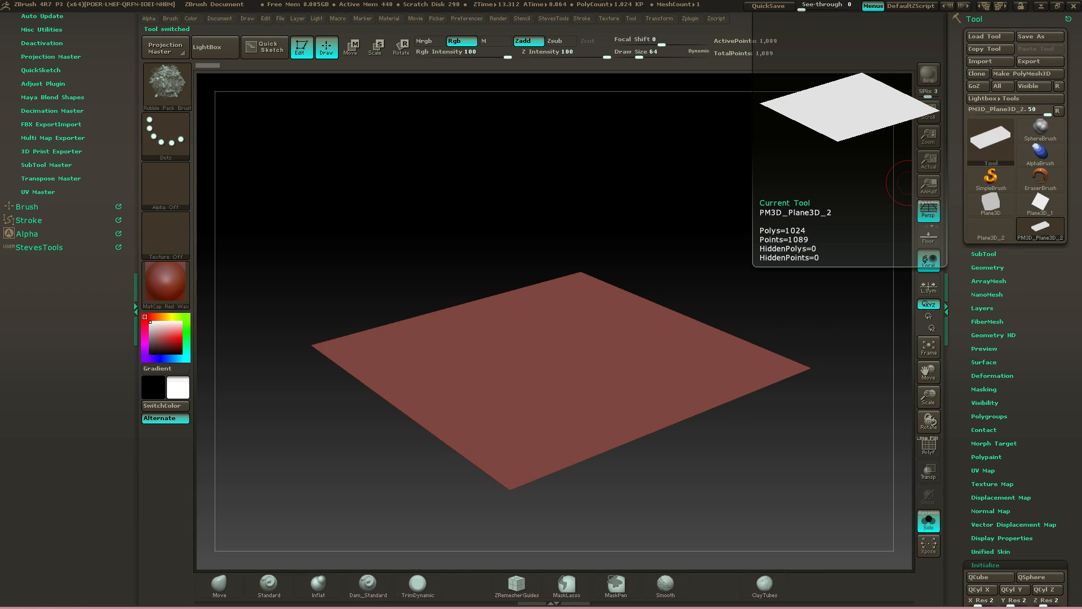
{"action": "left_click", "coordinate": [991, 203]}
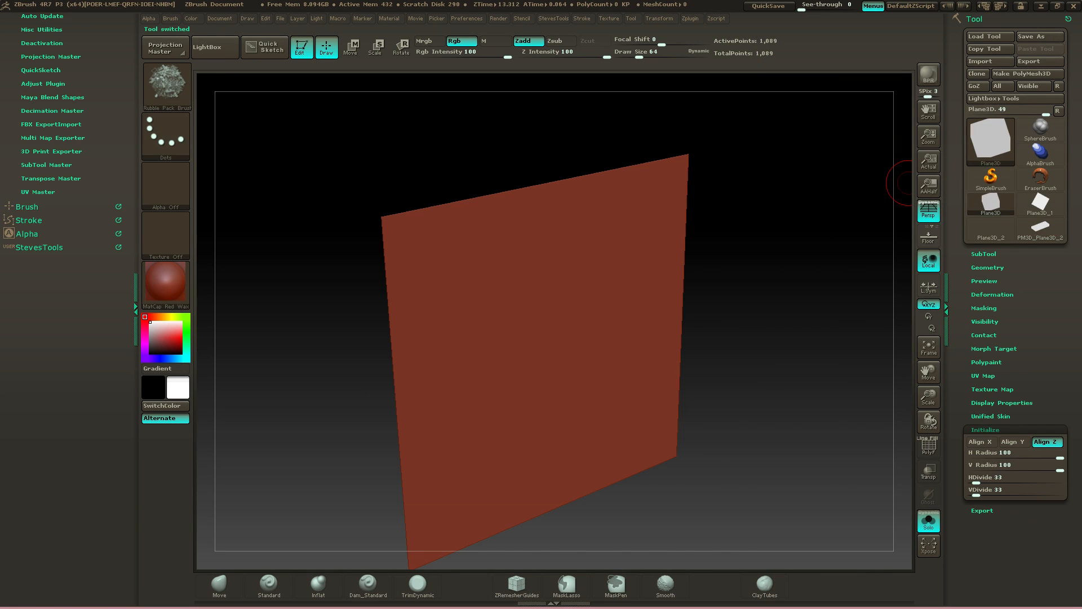
{"action": "left_click", "coordinate": [991, 141]}
{"action": "left_click", "coordinate": [582, 290]}
Import pieces.obj from Fall2016_CCAD_Course\rubble_pile\obj on the Data (I:) drive into the star tool
{"action": "left_click", "coordinate": [980, 61]}
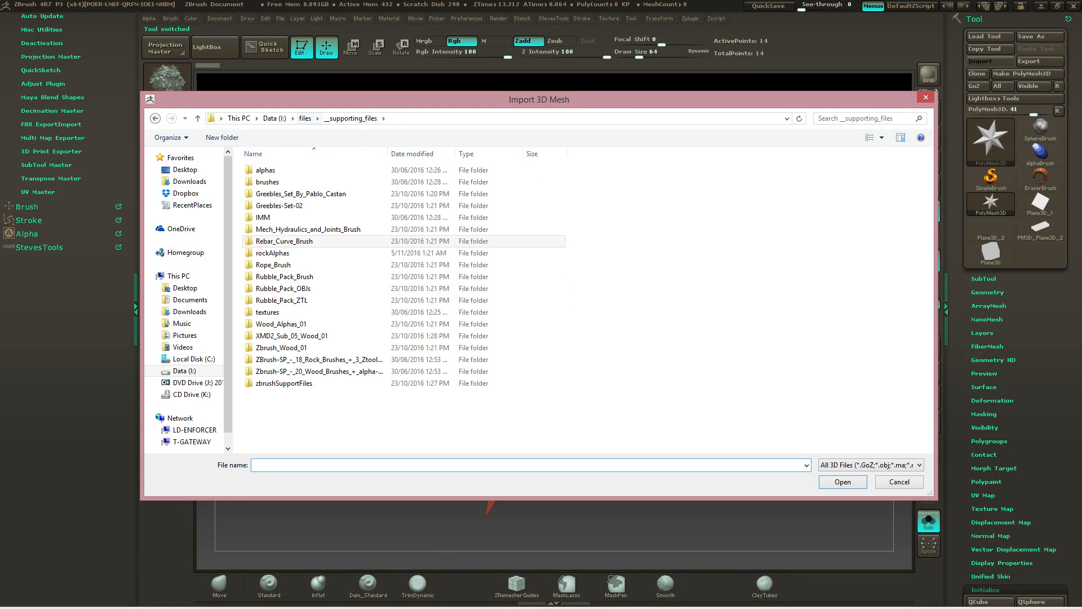
{"action": "left_click", "coordinate": [304, 118]}
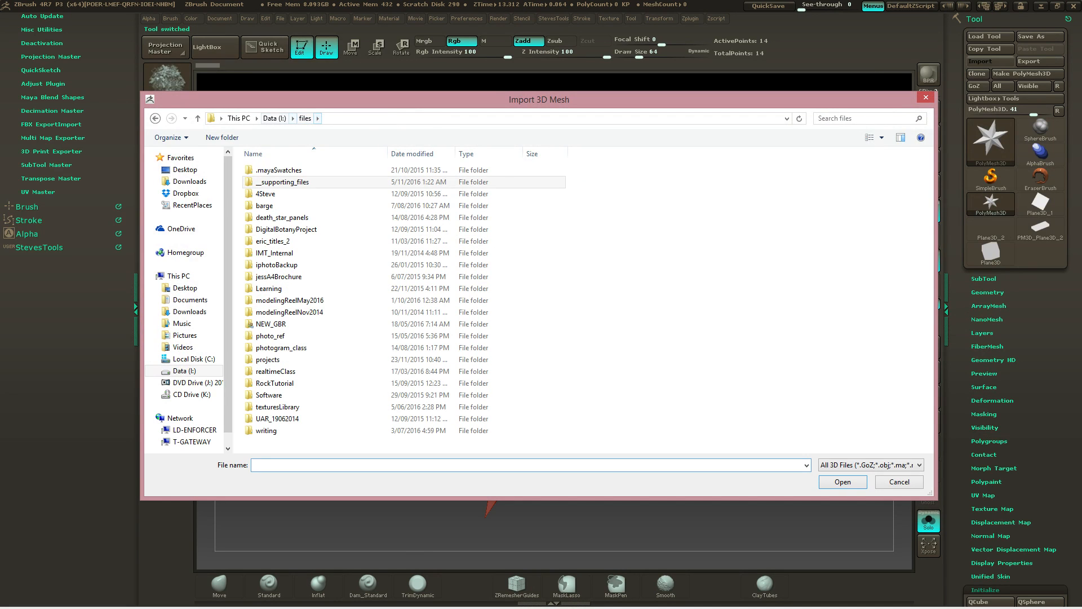
{"action": "left_click", "coordinate": [275, 118]}
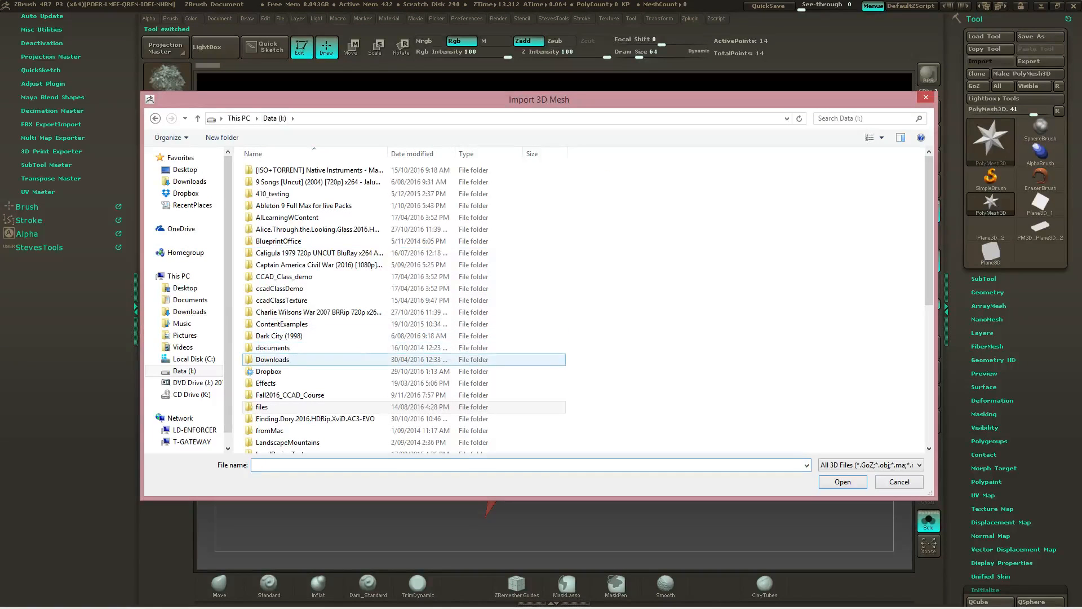
{"action": "double_click", "coordinate": [290, 394]}
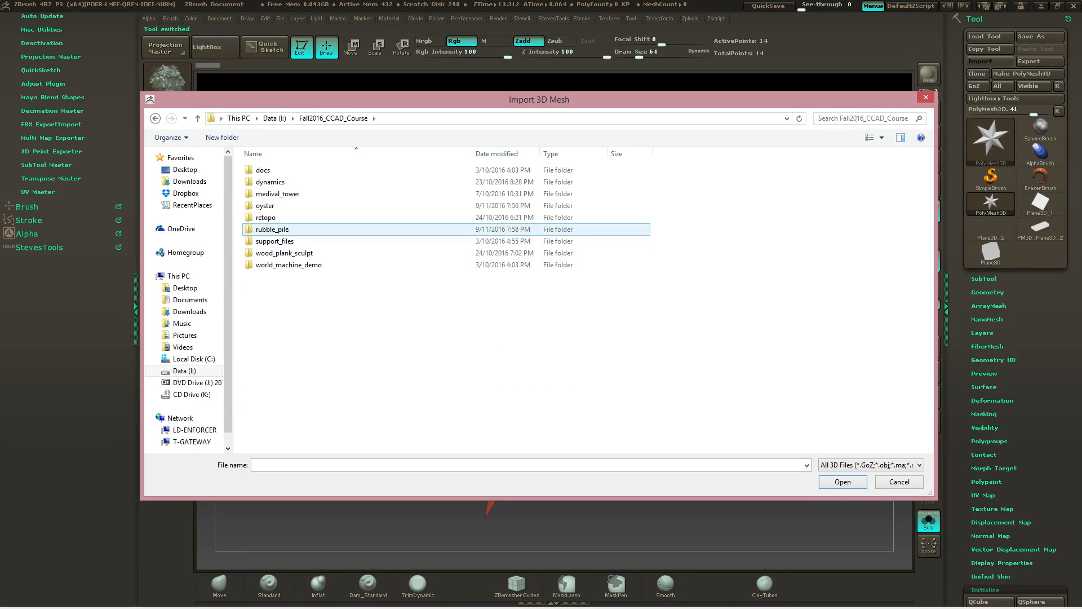
{"action": "double_click", "coordinate": [272, 229]}
{"action": "double_click", "coordinate": [263, 170]}
{"action": "left_click", "coordinate": [270, 170]}
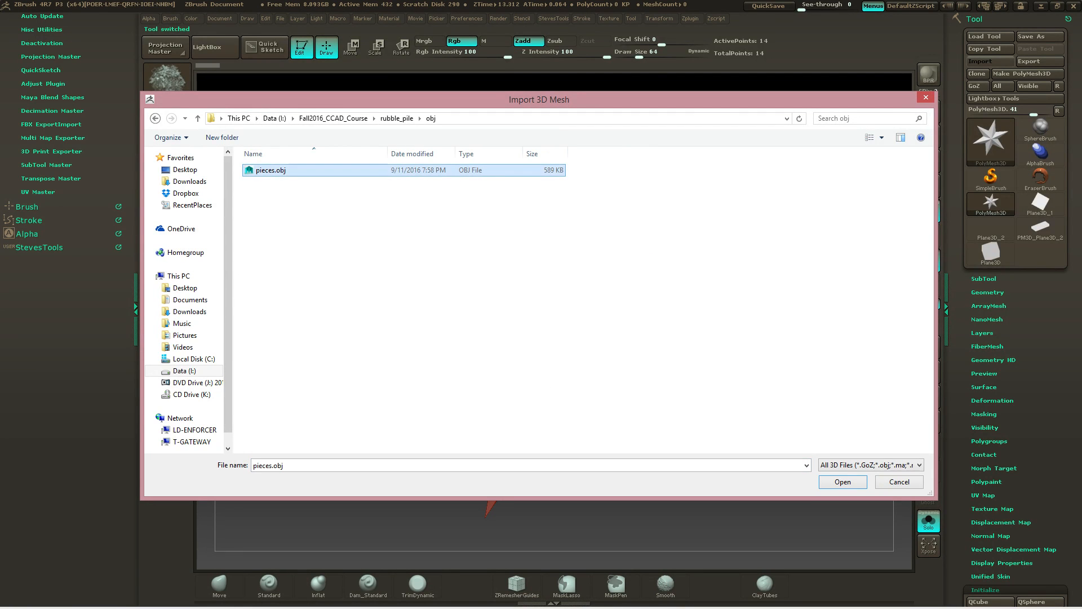
{"action": "key", "text": "Return"}
{"action": "mouse_move", "coordinate": [705, 282]}
{"action": "left_mouse_down"}
{"action": "mouse_move", "coordinate": [828, 284]}
{"action": "mouse_move", "coordinate": [755, 281]}
{"action": "mouse_move", "coordinate": [702, 416]}
{"action": "left_mouse_up"}
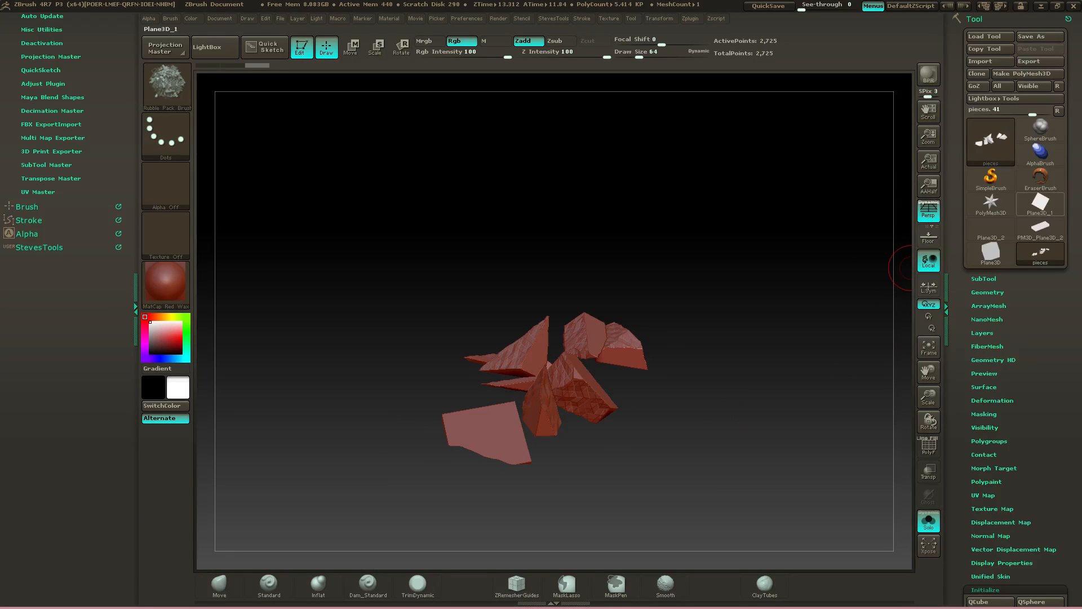
Turn the floor grid back on and make the flat PM3D_Plane3D_2 mesh the active tool
{"action": "left_click", "coordinate": [1040, 203]}
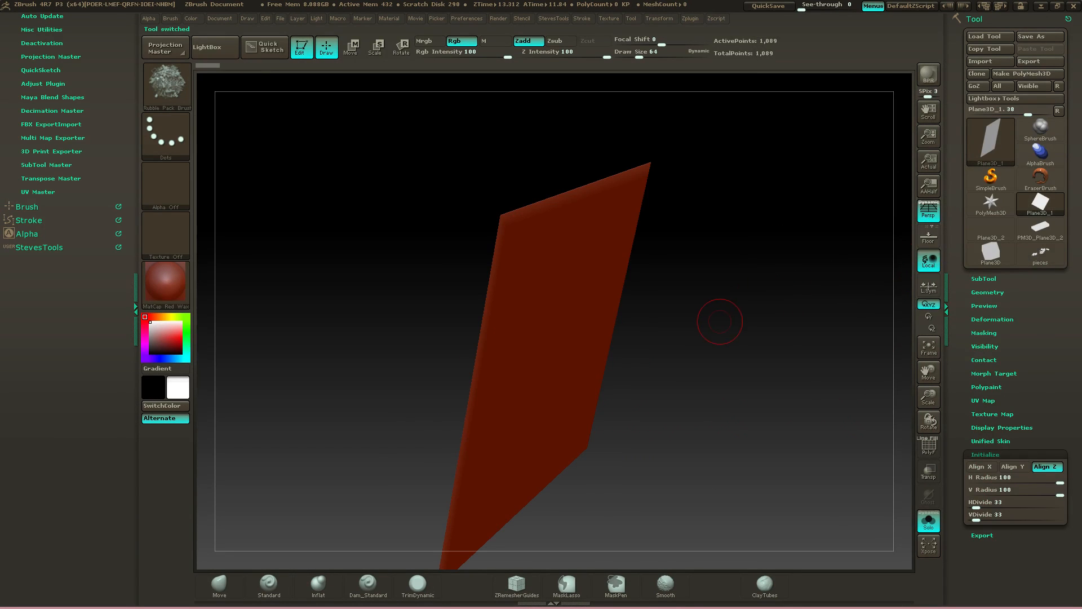
{"action": "left_click", "coordinate": [928, 236]}
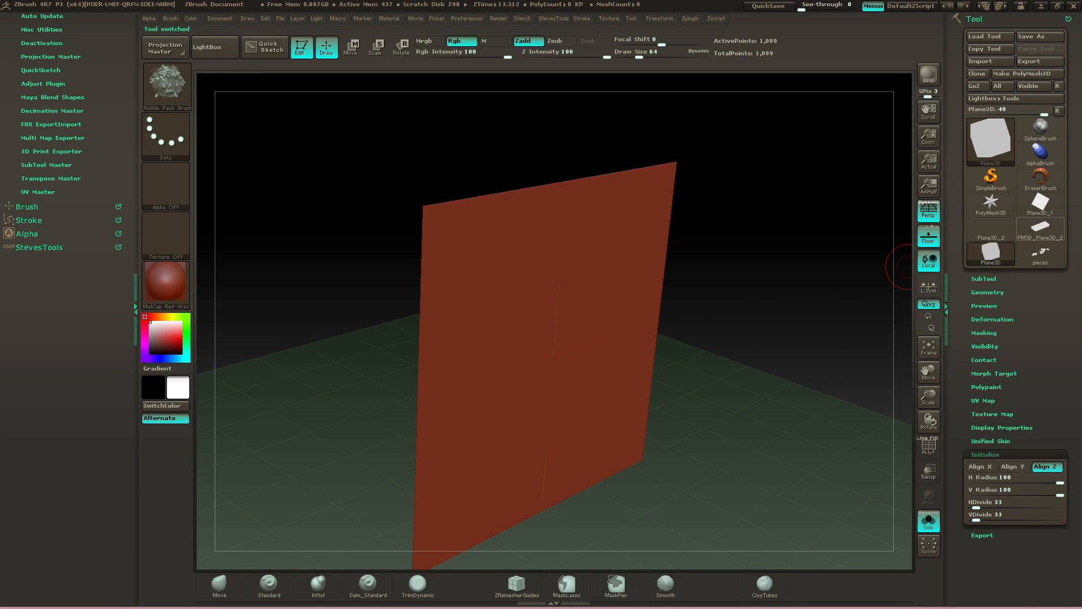
{"action": "left_click", "coordinate": [1040, 228]}
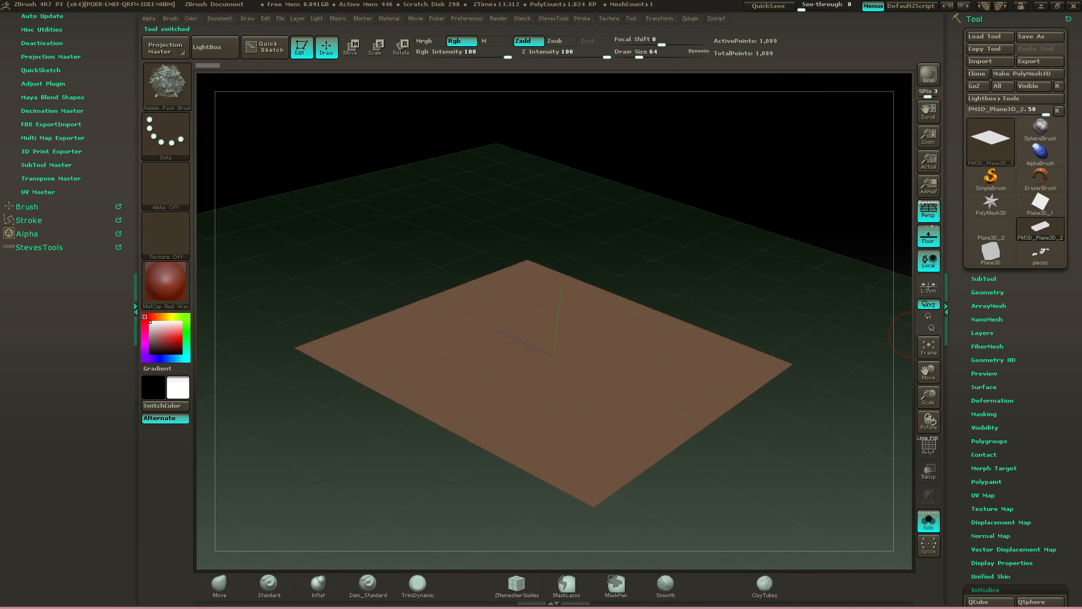
Append the pieces mesh to the PM3D_Plane3D_2 tool as a second subtool
{"action": "left_click", "coordinate": [983, 278]}
{"action": "left_click", "coordinate": [1040, 475]}
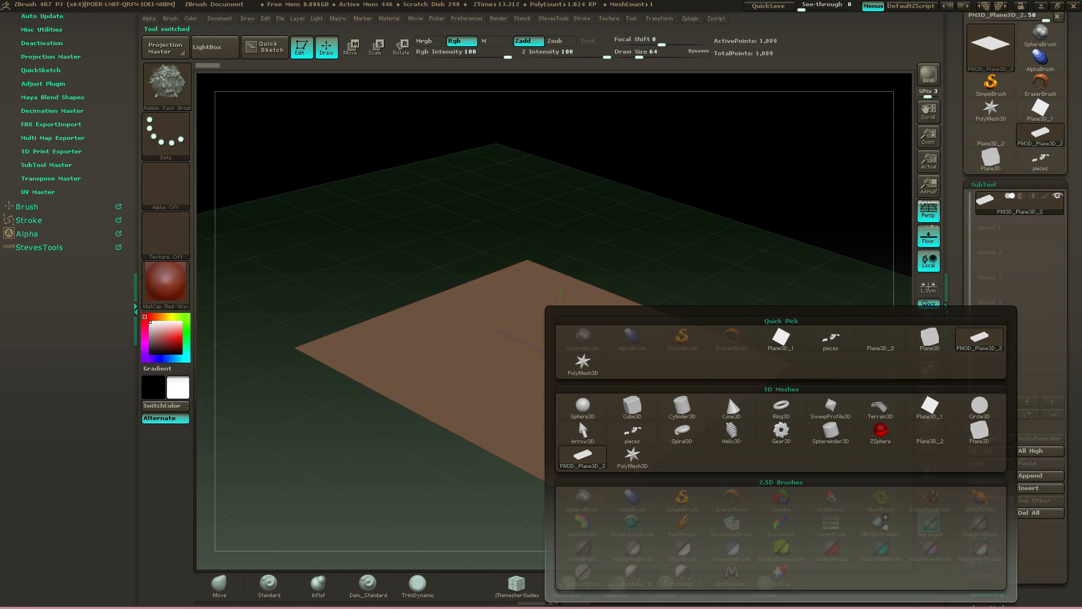
{"action": "left_click", "coordinate": [831, 338]}
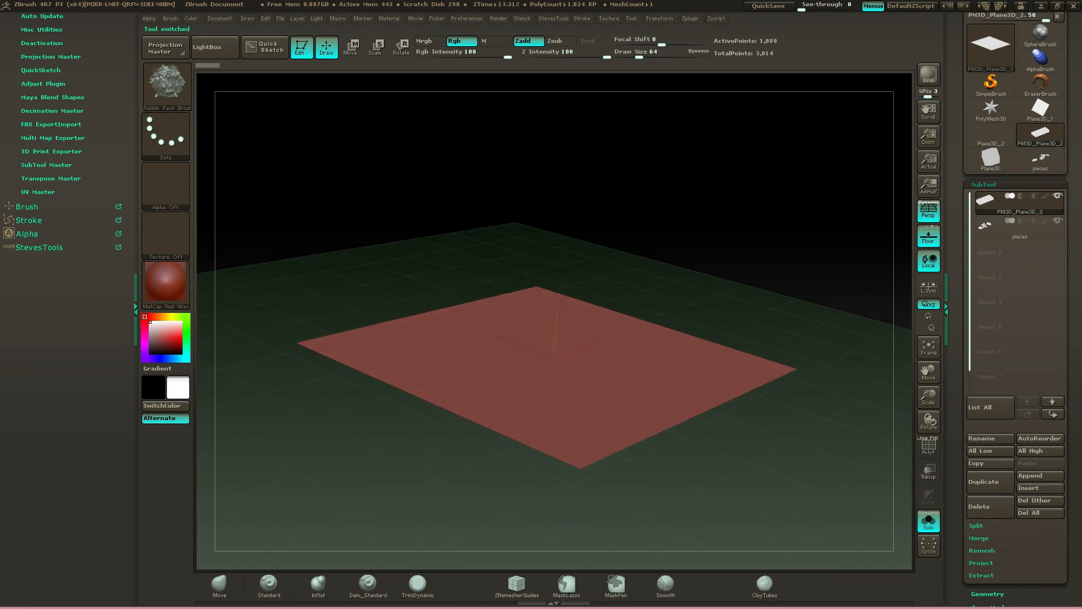
{"action": "left_click_drag", "start_coordinate": [831, 338], "coordinate": [644, 334]}
{"action": "key", "text": "f"}
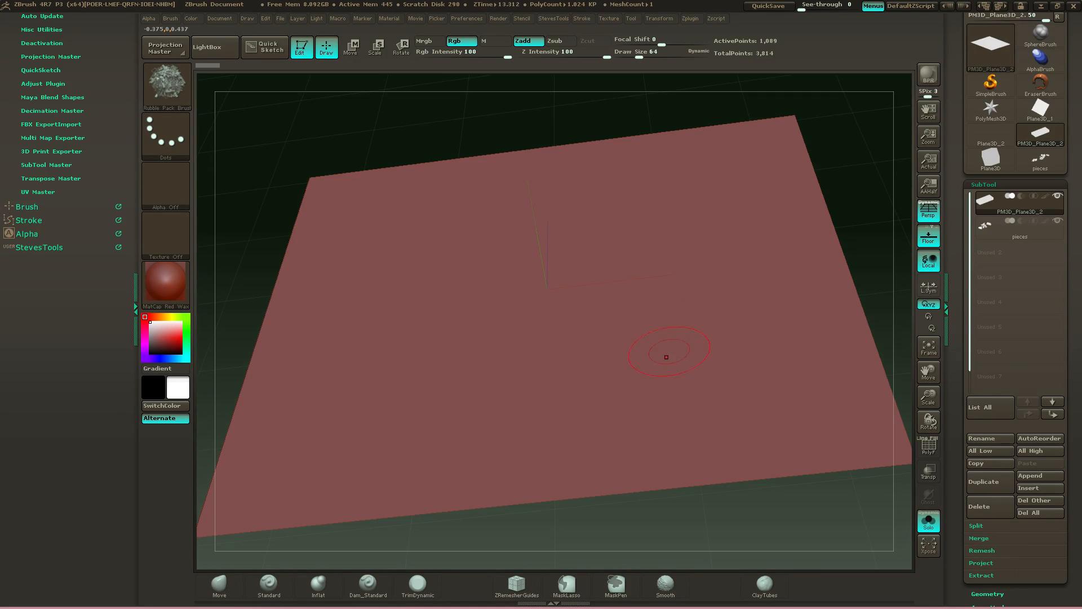
Make the pieces subtool active and turn off Solo to display the shards together with the plane
{"action": "left_click_drag", "start_coordinate": [862, 271], "coordinate": [848, 205]}
{"action": "left_click", "coordinate": [1015, 226]}
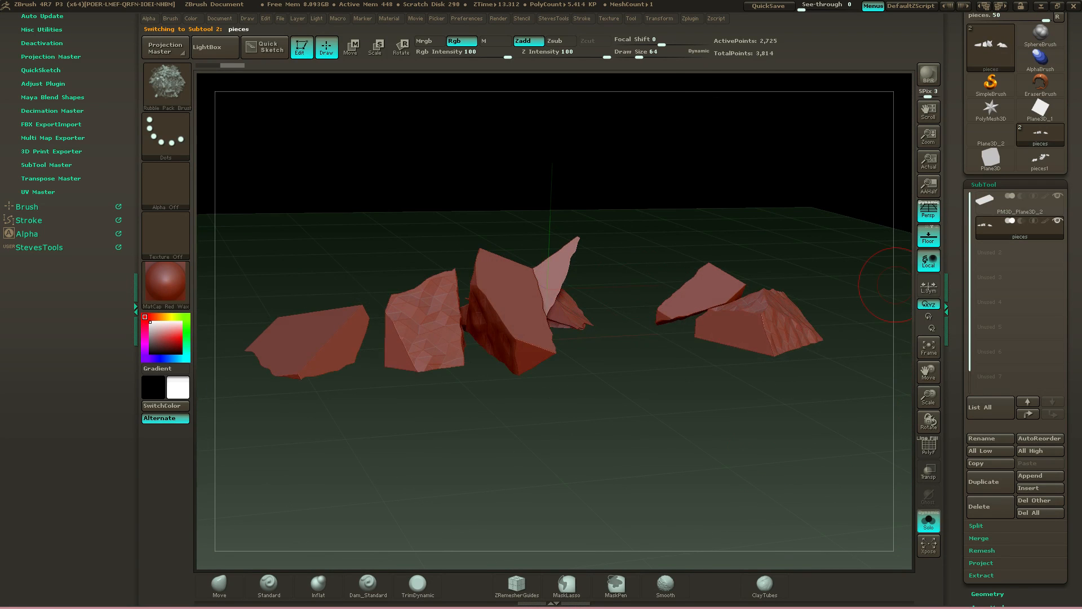
{"action": "left_click", "coordinate": [928, 521]}
{"action": "left_click_drag", "start_coordinate": [773, 431], "coordinate": [727, 451]}
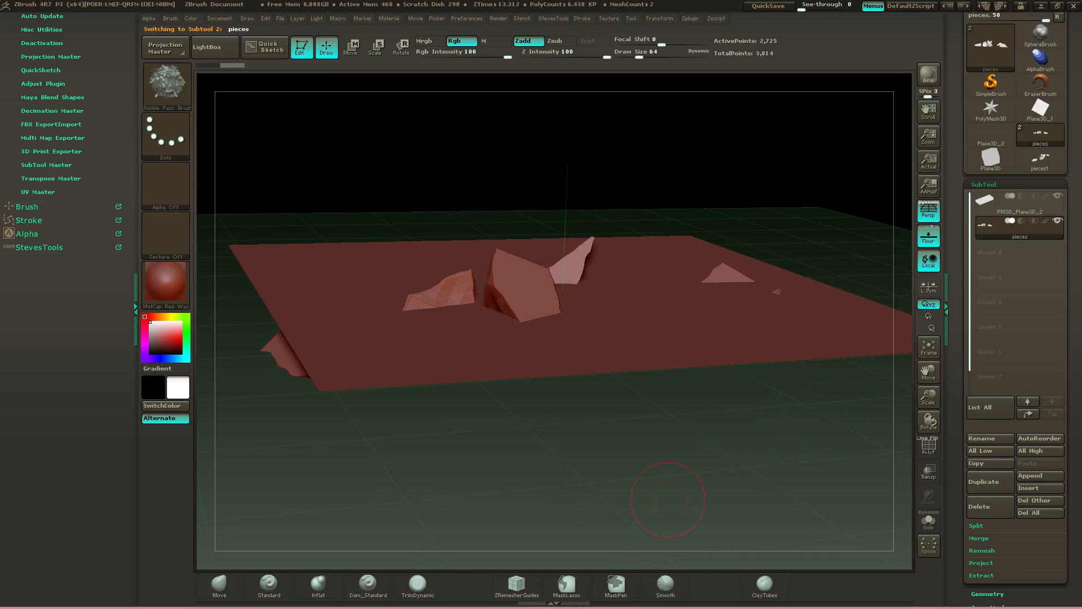
{"action": "left_click_drag", "start_coordinate": [668, 500], "coordinate": [689, 417], "text": "shift"}
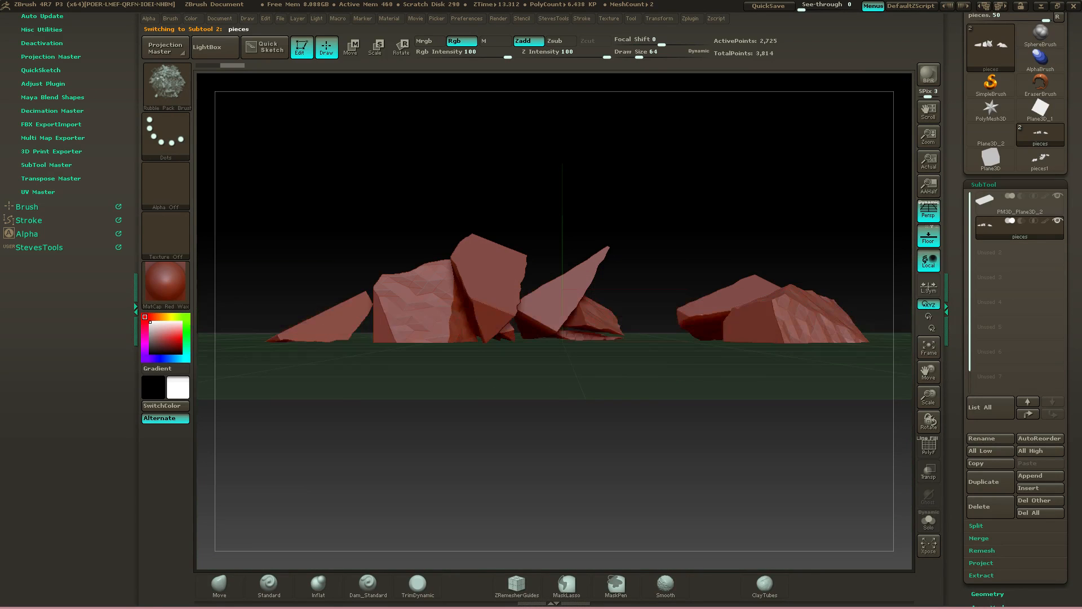
Lower the PM3D_Plane3D_2 subtool straight down with the transpose Move line until it lies beneath the rubble shards
{"action": "left_click", "coordinate": [1015, 203]}
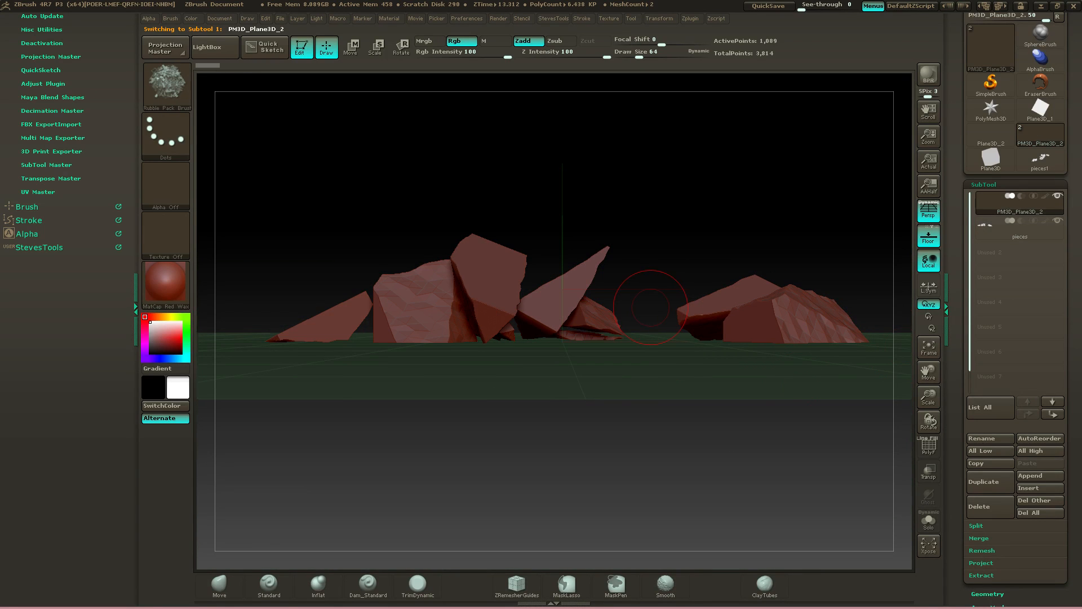
{"action": "left_click", "coordinate": [350, 46]}
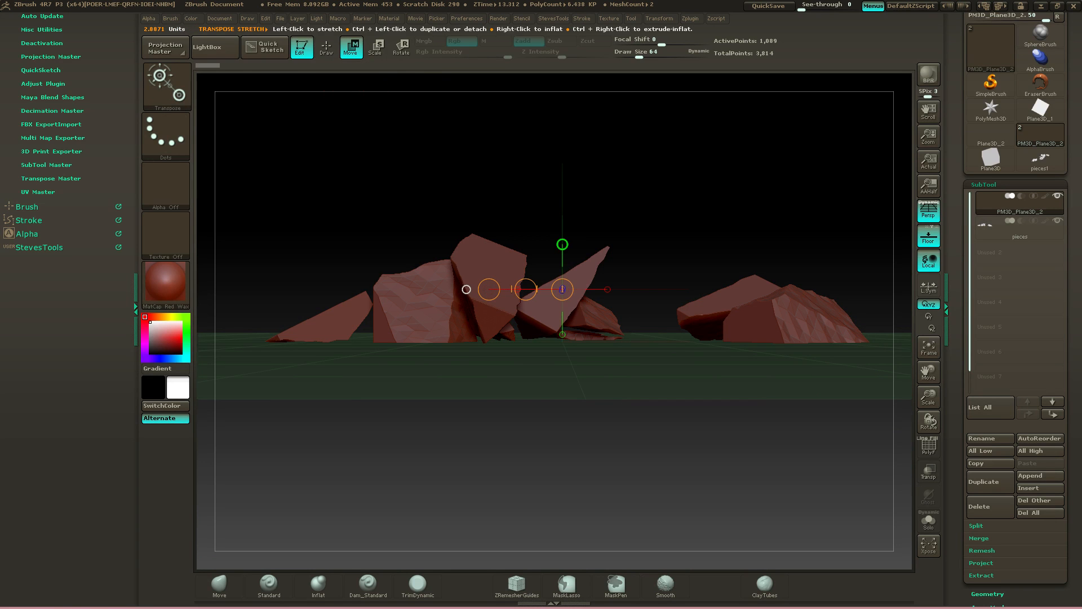
{"action": "left_click_drag", "start_coordinate": [467, 289], "coordinate": [562, 193], "text": "shift"}
{"action": "left_click_drag", "start_coordinate": [562, 271], "coordinate": [562, 323]}
{"action": "left_click_drag", "start_coordinate": [580, 225], "coordinate": [561, 354]}
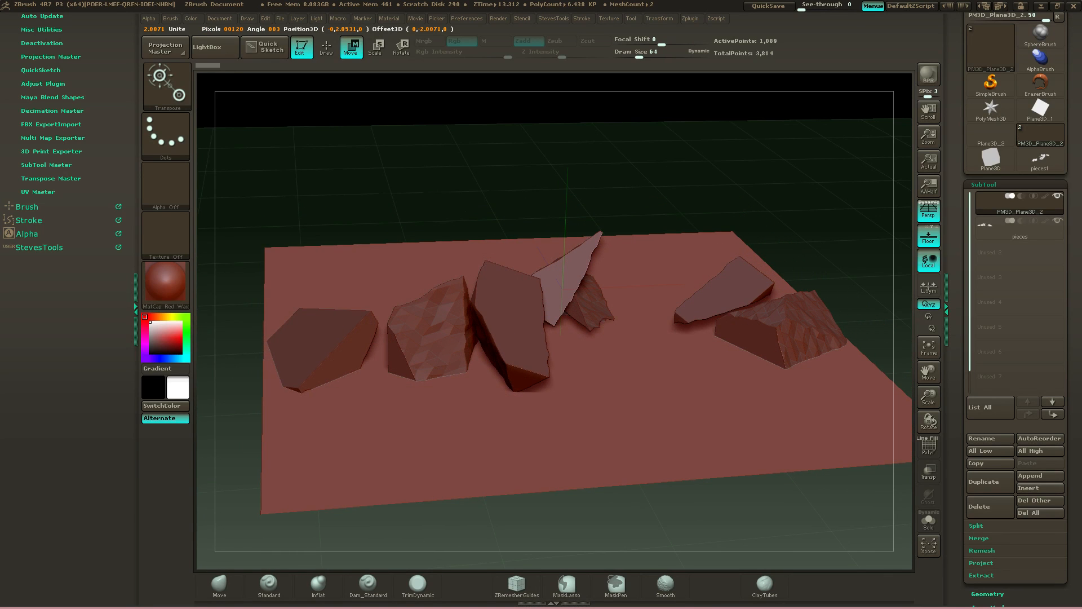
Return to Draw mode and make the rubble pieces the active subtool
{"action": "mouse_move", "coordinate": [642, 203]}
{"action": "left_mouse_down"}
{"action": "mouse_move", "coordinate": [555, 200]}
{"action": "mouse_move", "coordinate": [699, 195]}
{"action": "mouse_move", "coordinate": [835, 220]}
{"action": "mouse_move", "coordinate": [793, 210]}
{"action": "mouse_move", "coordinate": [768, 236]}
{"action": "left_mouse_up"}
{"action": "key", "text": "q"}
{"action": "left_click", "coordinate": [733, 327], "text": "alt"}
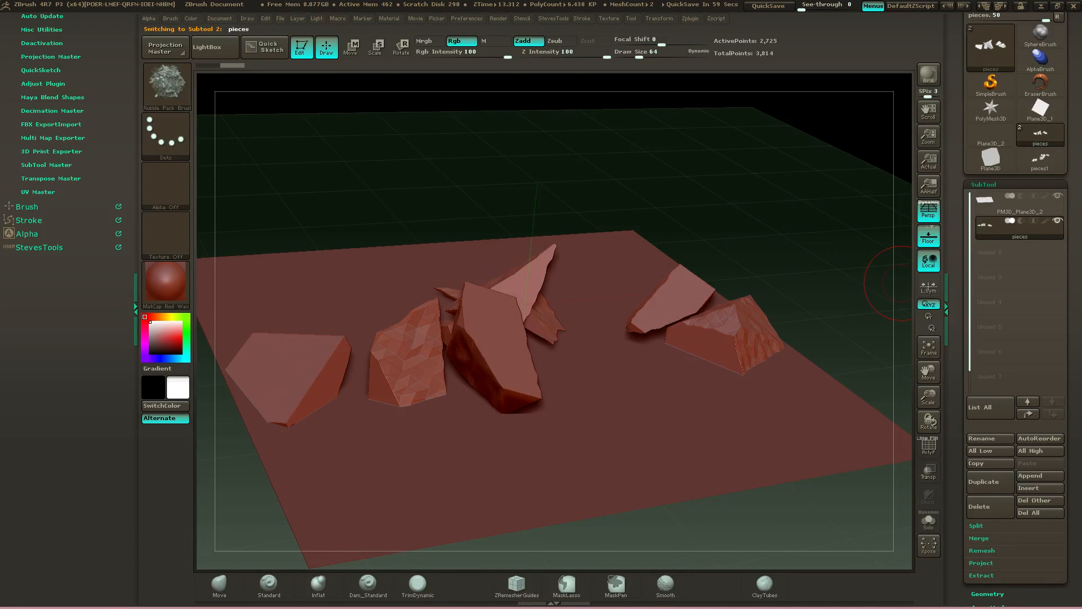
Try DynaMesh on the pieces subtool at resolution 128 and undo it
{"action": "scroll", "coordinate": [1014, 395], "scroll_direction": "down", "scroll_amount": 5}
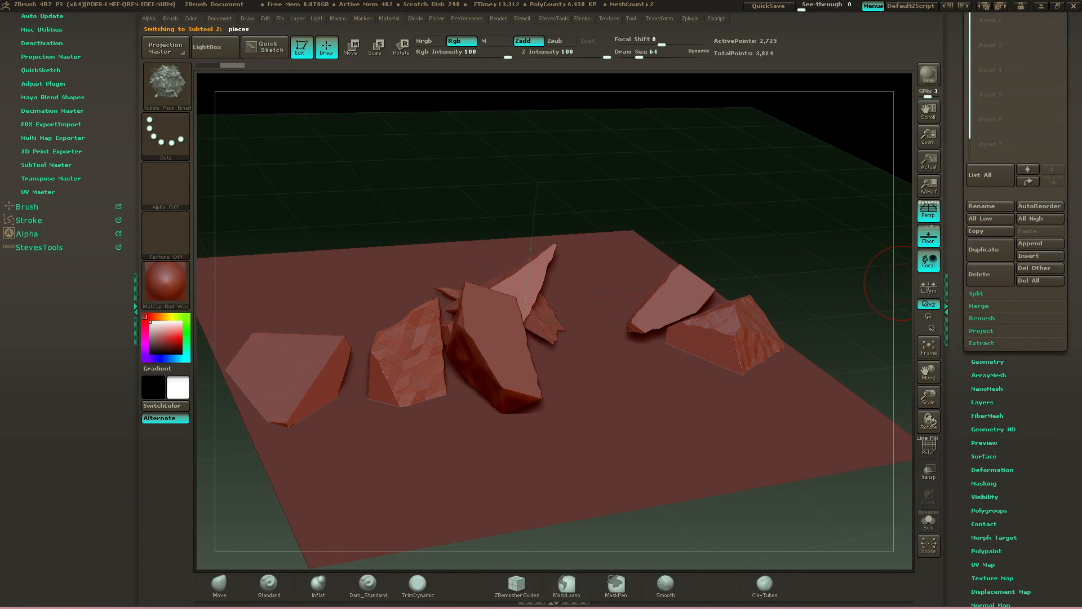
{"action": "left_click", "coordinate": [987, 361]}
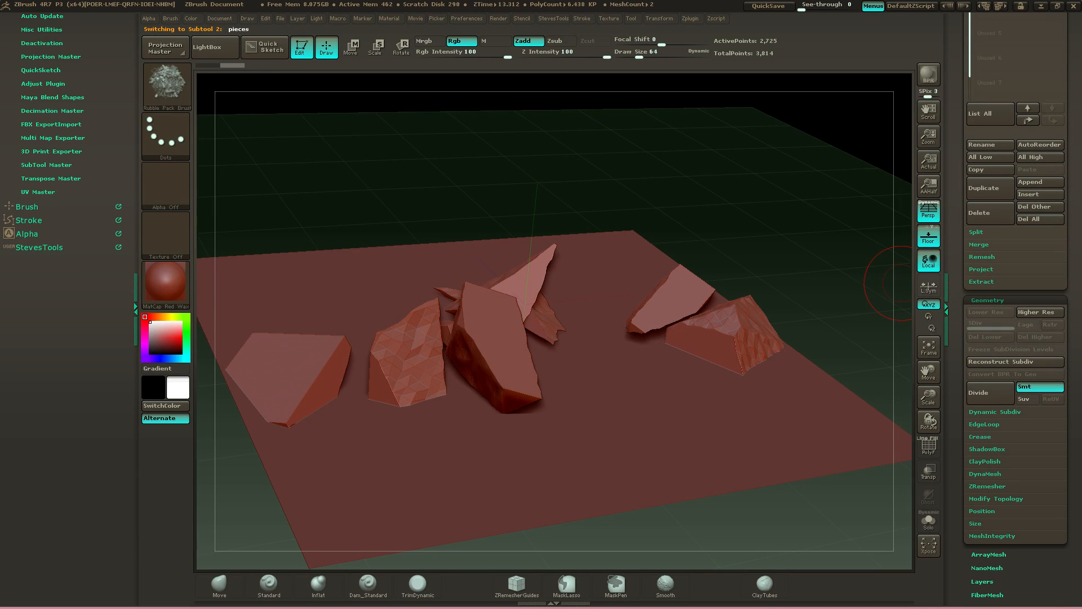
{"action": "left_click", "coordinate": [985, 474]}
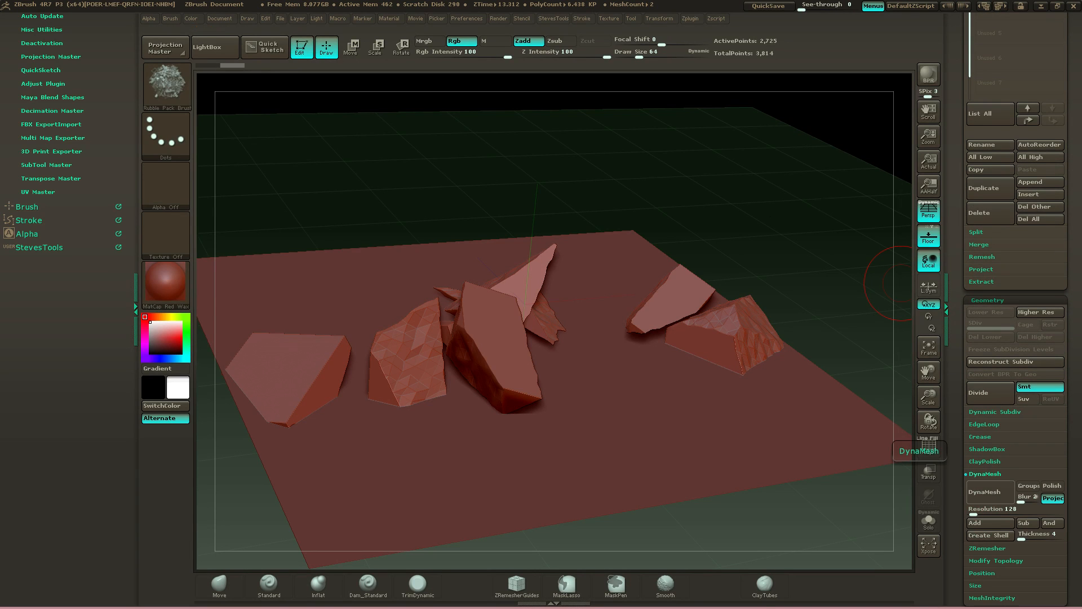
{"action": "left_click", "coordinate": [985, 491]}
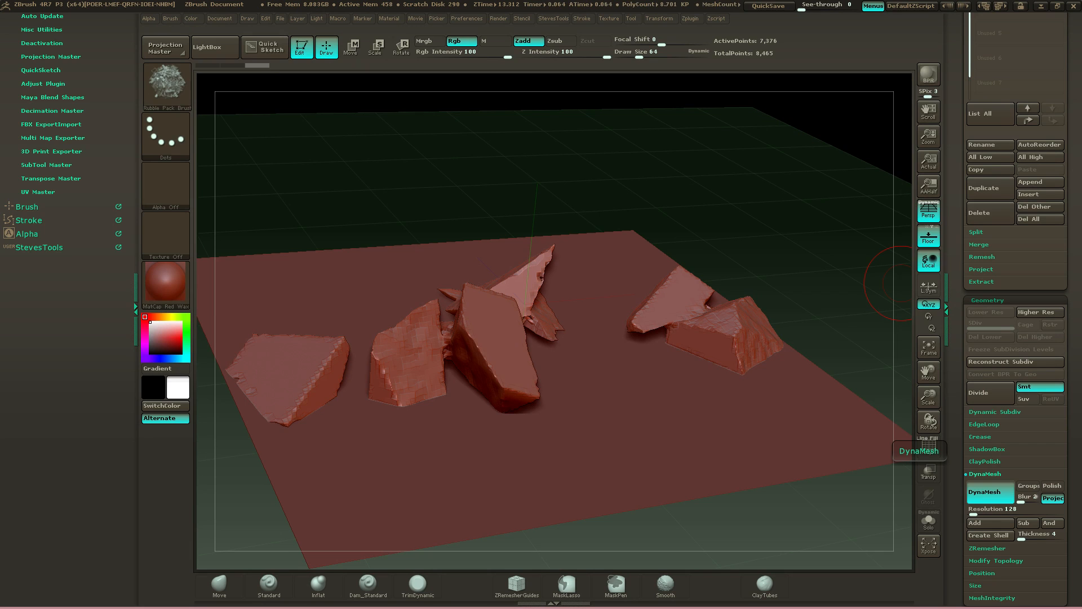
{"action": "key", "text": "ctrl+z"}
Try DynaMesh on the pieces subtool at resolution 296 and undo it
{"action": "left_click_drag", "start_coordinate": [973, 511], "coordinate": [978, 511]}
{"action": "left_click", "coordinate": [991, 491]}
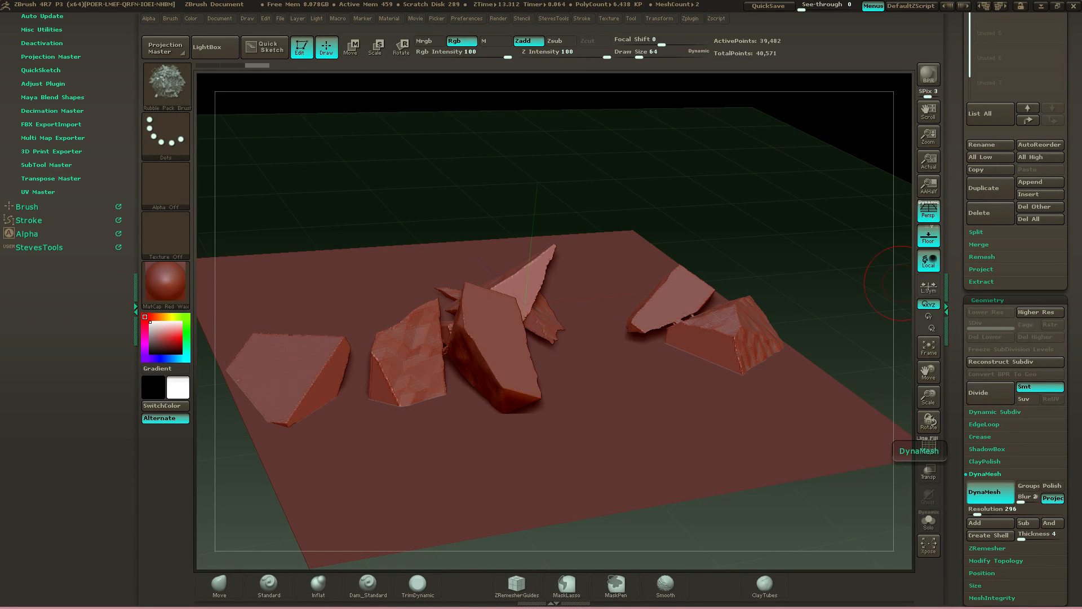
{"action": "mouse_move", "coordinate": [789, 265]}
{"action": "left_mouse_down"}
{"action": "mouse_move", "coordinate": [665, 251]}
{"action": "mouse_move", "coordinate": [749, 254]}
{"action": "left_mouse_up"}
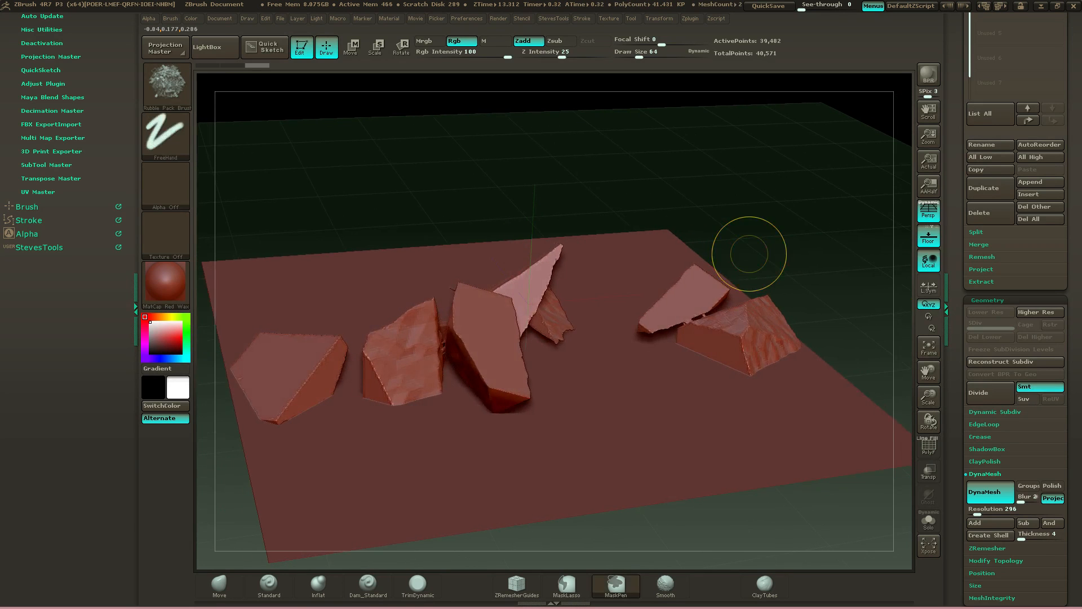
{"action": "key", "text": "ctrl+z"}
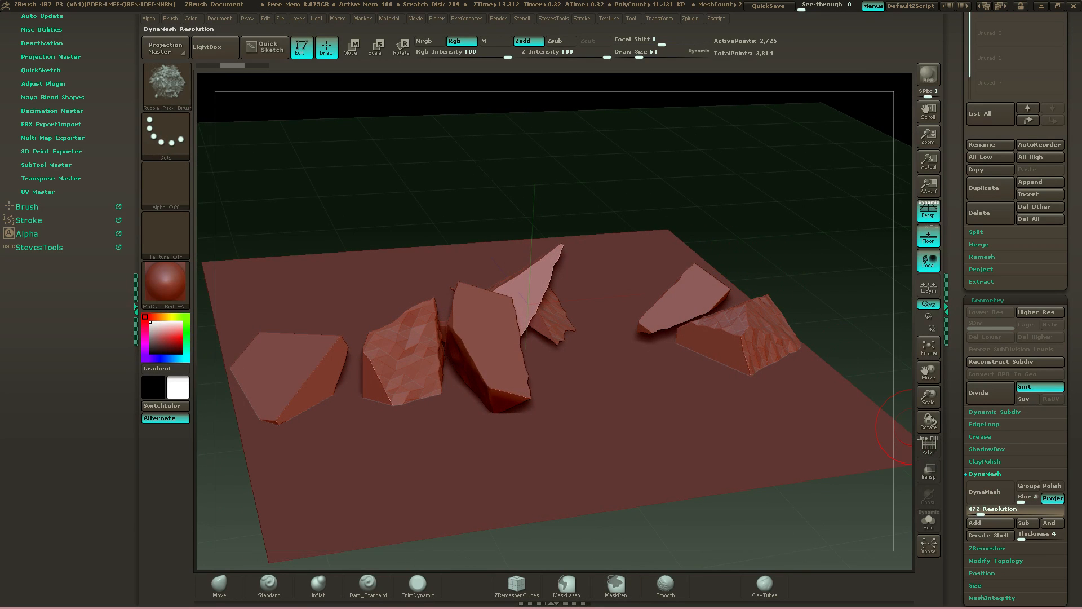
Remesh the pieces subtool with DynaMesh at resolution 576
{"action": "left_click_drag", "start_coordinate": [973, 510], "coordinate": [984, 510]}
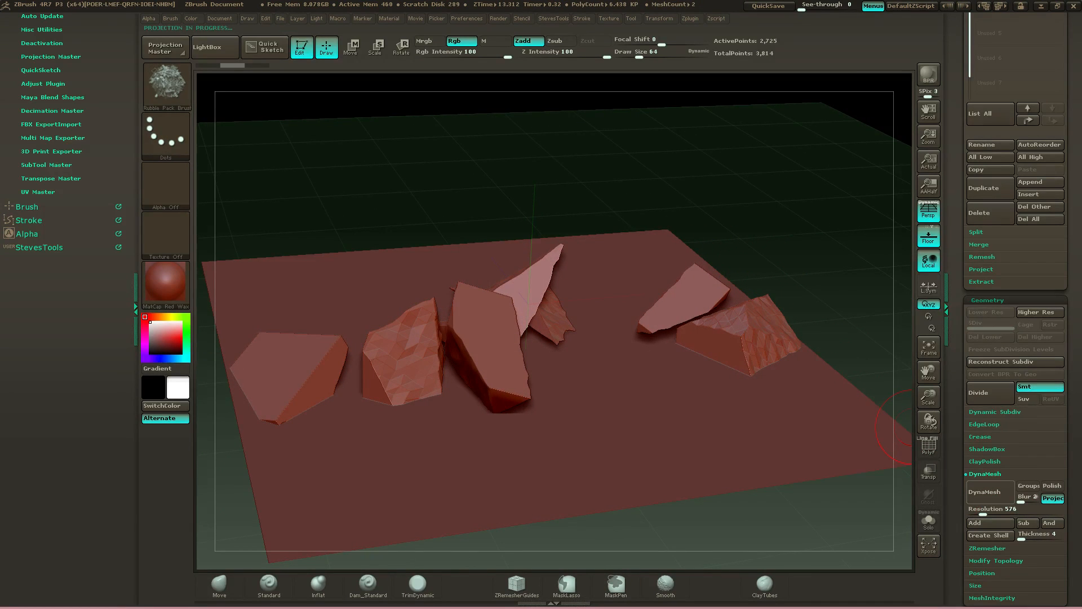
{"action": "left_click_drag", "start_coordinate": [914, 427], "coordinate": [631, 186]}
Try the dc_Rock_Noise brush on the rubble shards and undo its strokes
{"action": "key", "text": "b"}
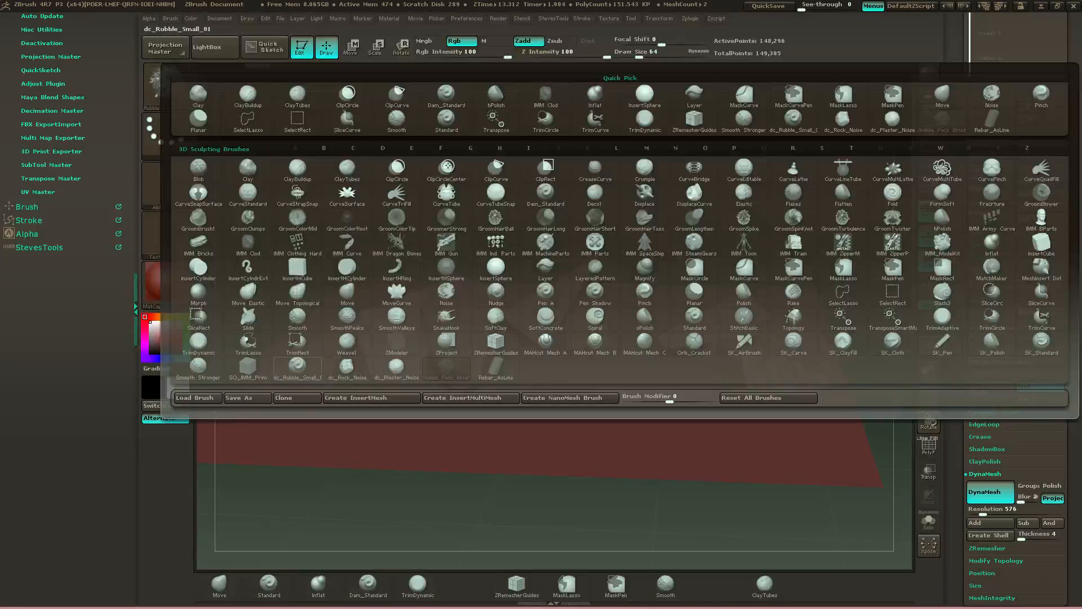
{"action": "left_click", "coordinate": [347, 368]}
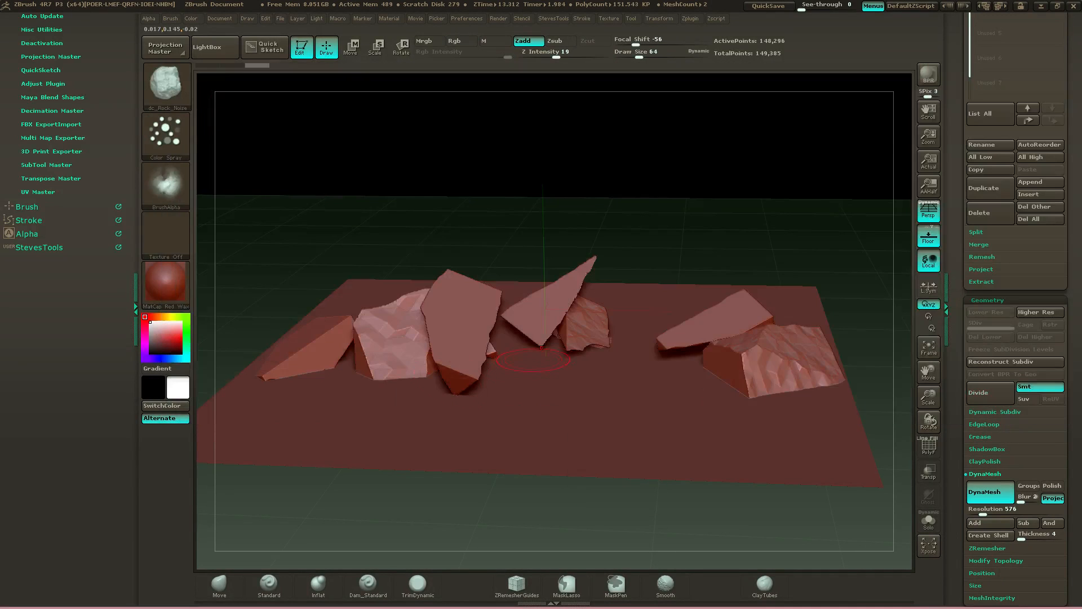
{"action": "mouse_move", "coordinate": [458, 347]}
{"action": "left_mouse_down"}
{"action": "mouse_move", "coordinate": [429, 338]}
{"action": "mouse_move", "coordinate": [474, 313]}
{"action": "left_mouse_up"}
{"action": "mouse_move", "coordinate": [761, 366]}
{"action": "left_mouse_down"}
{"action": "mouse_move", "coordinate": [799, 350]}
{"action": "mouse_move", "coordinate": [721, 338]}
{"action": "mouse_move", "coordinate": [663, 354]}
{"action": "left_mouse_up"}
{"action": "mouse_move", "coordinate": [620, 169]}
{"action": "left_mouse_down"}
{"action": "mouse_move", "coordinate": [637, 172]}
{"action": "mouse_move", "coordinate": [682, 231]}
{"action": "mouse_move", "coordinate": [451, 507]}
{"action": "left_mouse_up"}
{"action": "key", "text": "ctrl+z"}
{"action": "key", "text": "ctrl+z"}
{"action": "key", "text": "ctrl+z"}
{"action": "key", "text": "ctrl+z"}
{"action": "key", "text": "ctrl+z"}
{"action": "key", "text": "ctrl+z"}
{"action": "key", "text": "ctrl+z"}
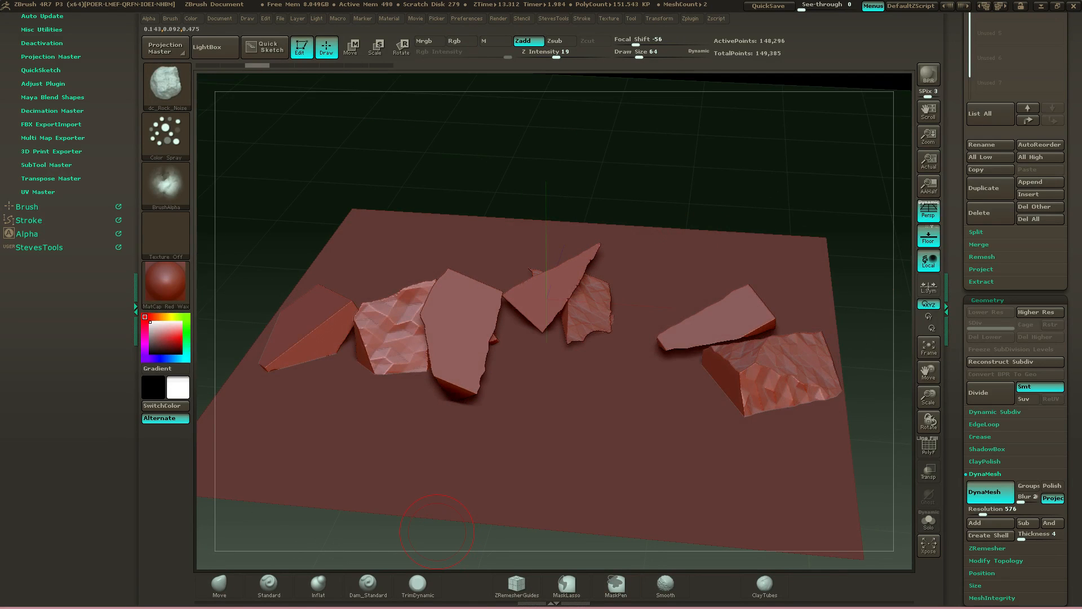
Load the MalletFast brush and chip the edges of the large faceted block beside the isolated flat slab
{"action": "left_click", "coordinate": [214, 46]}
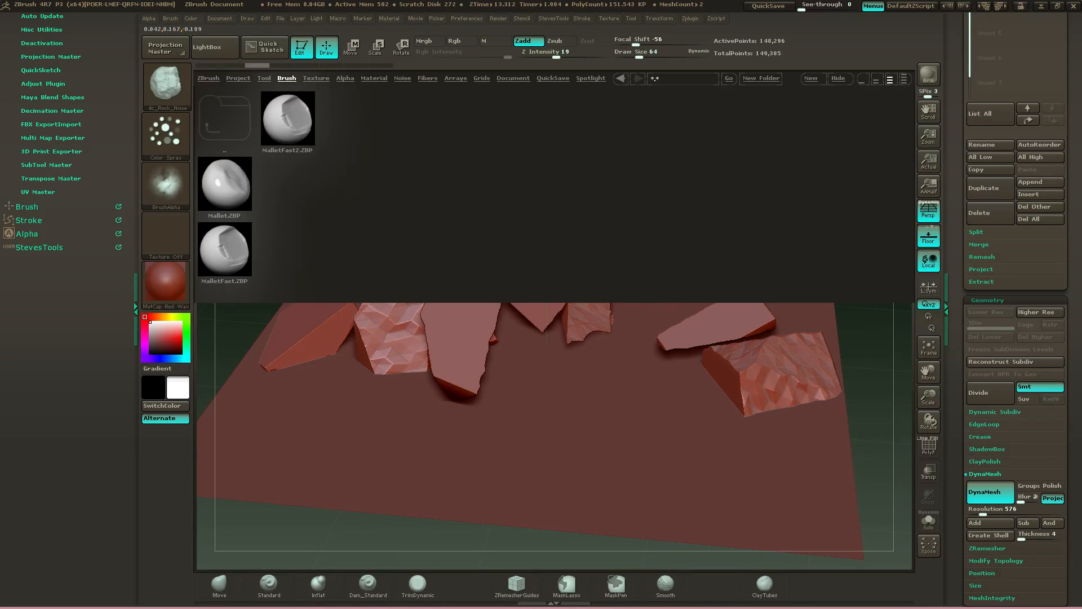
{"action": "double_click", "coordinate": [224, 249]}
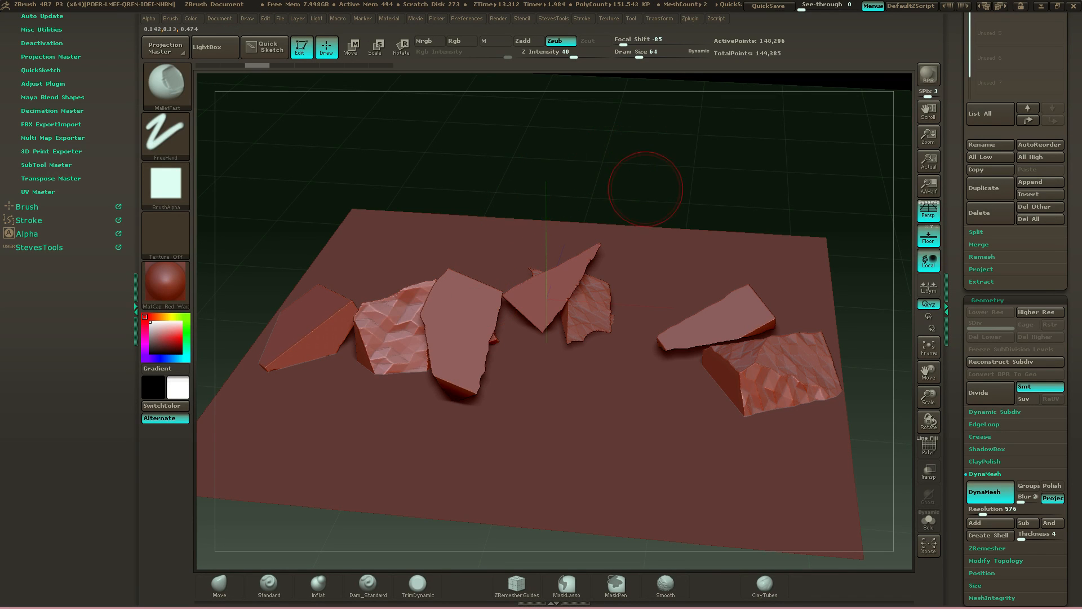
{"action": "mouse_move", "coordinate": [646, 188]}
{"action": "left_mouse_down"}
{"action": "mouse_move", "coordinate": [692, 185]}
{"action": "mouse_move", "coordinate": [699, 164]}
{"action": "left_mouse_up"}
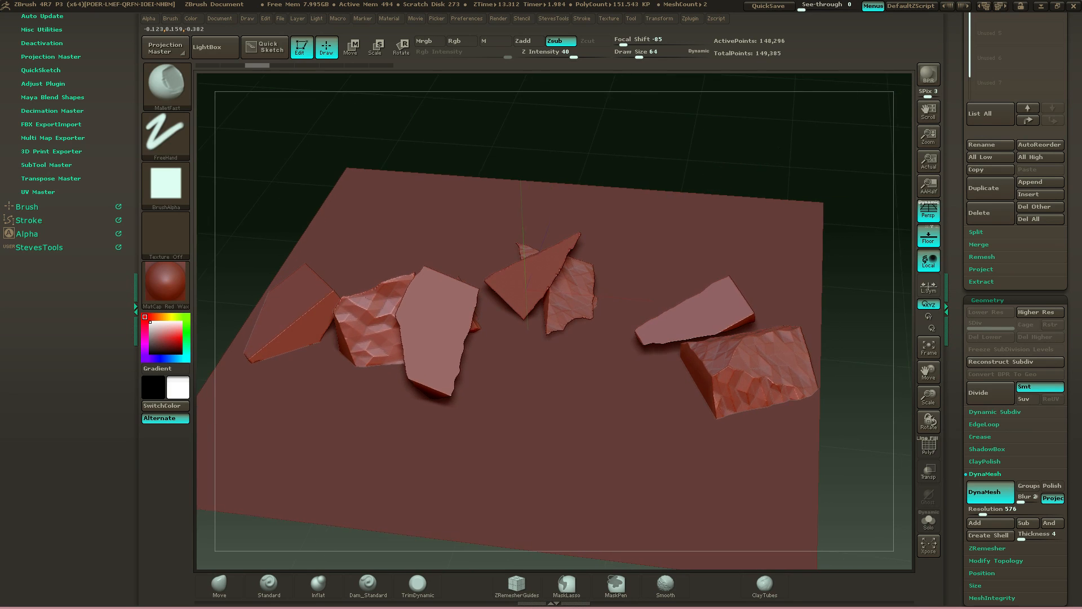
{"action": "left_click_drag", "start_coordinate": [726, 367], "coordinate": [710, 363]}
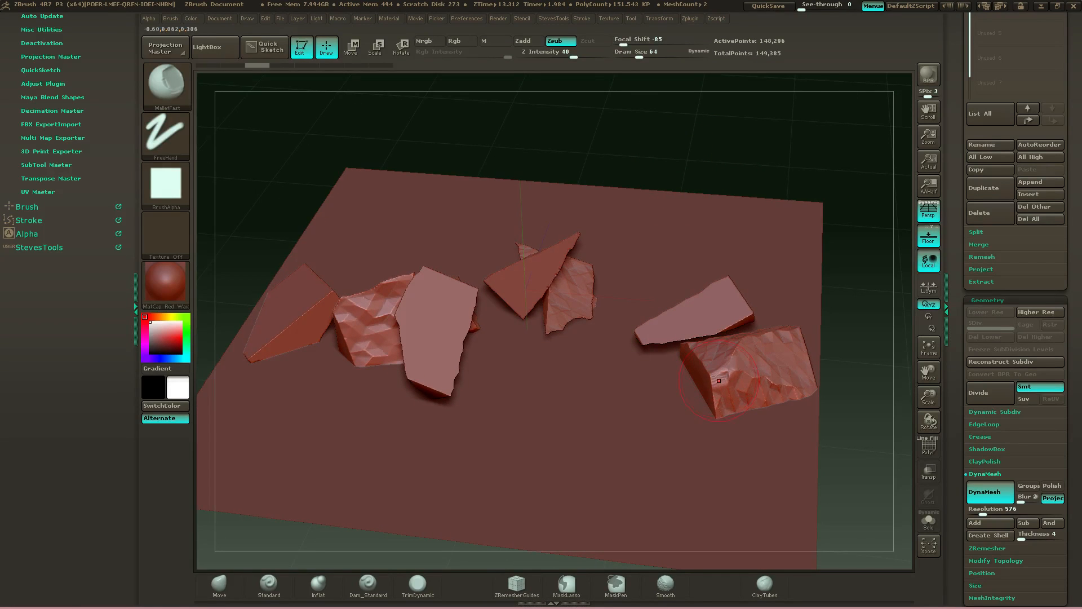
{"action": "left_click", "coordinate": [709, 362]}
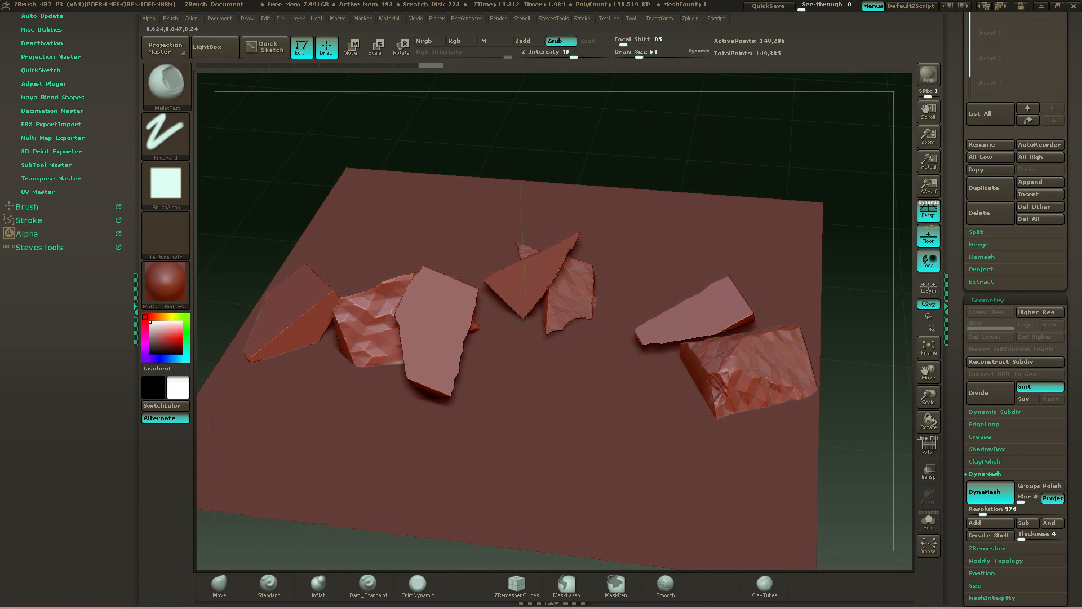
{"action": "left_click_drag", "start_coordinate": [689, 326], "coordinate": [723, 330]}
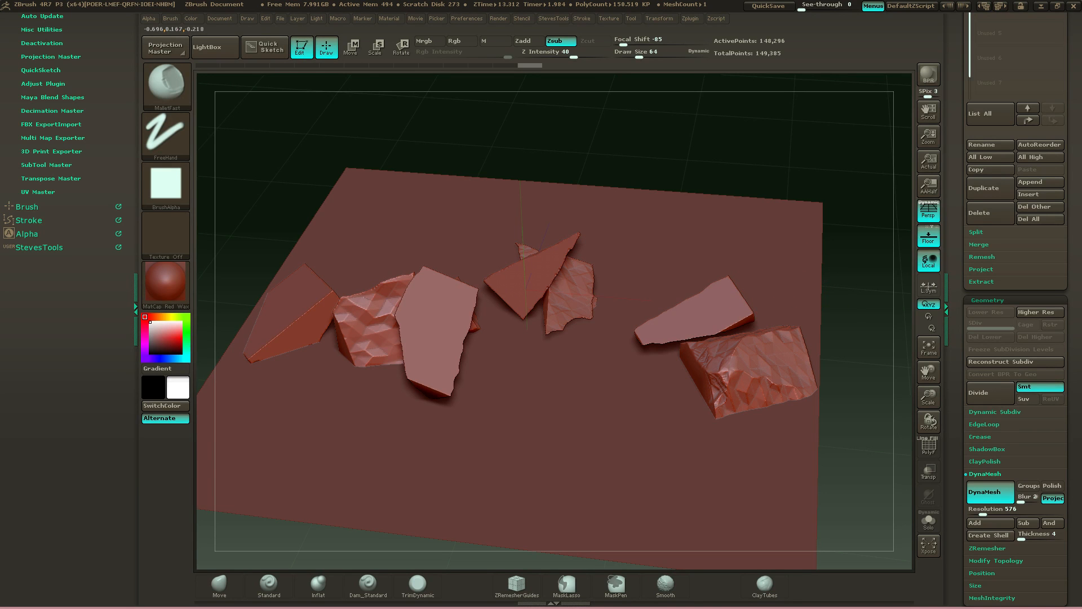
Chip the edges and top face of the flat slab leaning against the large faceted block with the MalletFast brush
{"action": "mouse_move", "coordinate": [835, 315]}
{"action": "left_mouse_down"}
{"action": "mouse_move", "coordinate": [767, 316]}
{"action": "mouse_move", "coordinate": [707, 409]}
{"action": "left_mouse_up"}
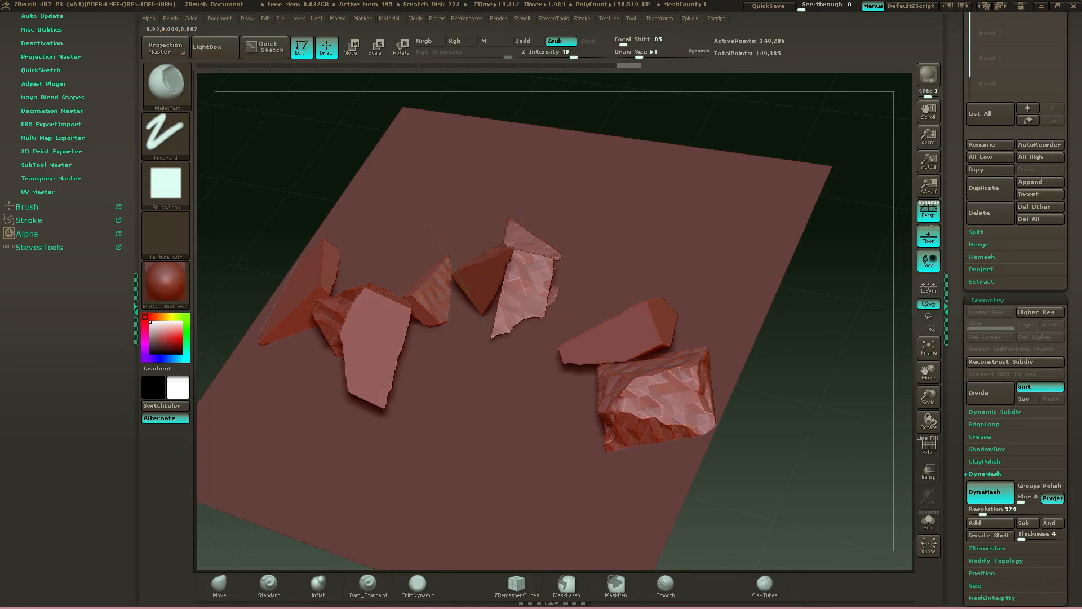
{"action": "left_click_drag", "start_coordinate": [670, 333], "coordinate": [666, 358]}
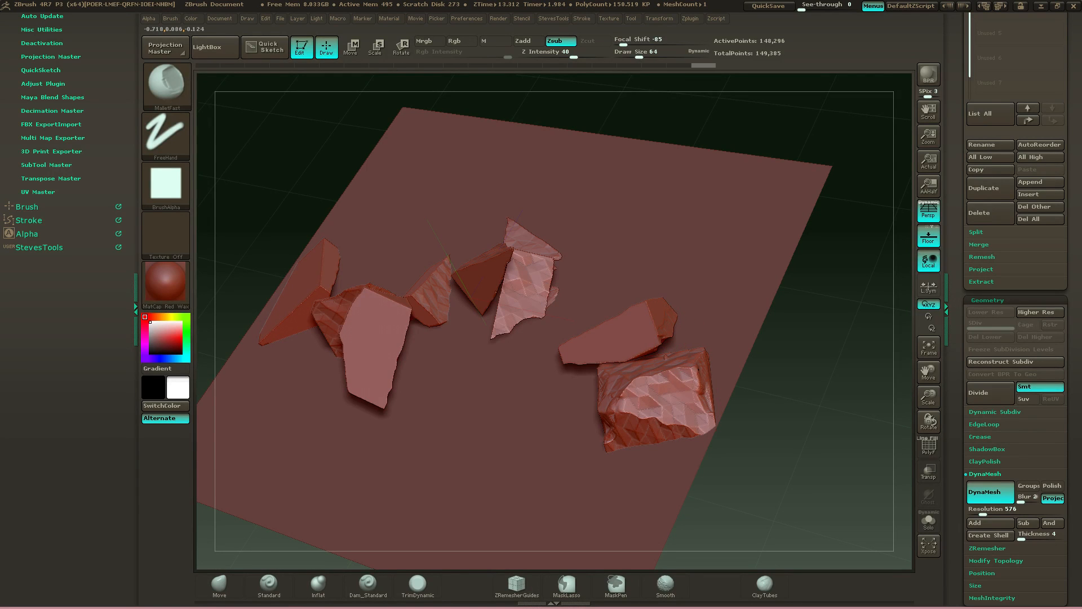
{"action": "left_click_drag", "start_coordinate": [775, 338], "coordinate": [800, 338]}
{"action": "mouse_move", "coordinate": [673, 333]}
{"action": "left_mouse_down"}
{"action": "mouse_move", "coordinate": [668, 310]}
{"action": "mouse_move", "coordinate": [648, 310]}
{"action": "mouse_move", "coordinate": [578, 352]}
{"action": "left_mouse_up"}
{"action": "mouse_move", "coordinate": [767, 254]}
{"action": "left_mouse_down"}
{"action": "mouse_move", "coordinate": [758, 197]}
{"action": "mouse_move", "coordinate": [815, 243]}
{"action": "mouse_move", "coordinate": [803, 228]}
{"action": "left_mouse_up"}
{"action": "mouse_move", "coordinate": [676, 315]}
{"action": "left_mouse_down"}
{"action": "mouse_move", "coordinate": [689, 332]}
{"action": "mouse_move", "coordinate": [696, 327]}
{"action": "left_mouse_up"}
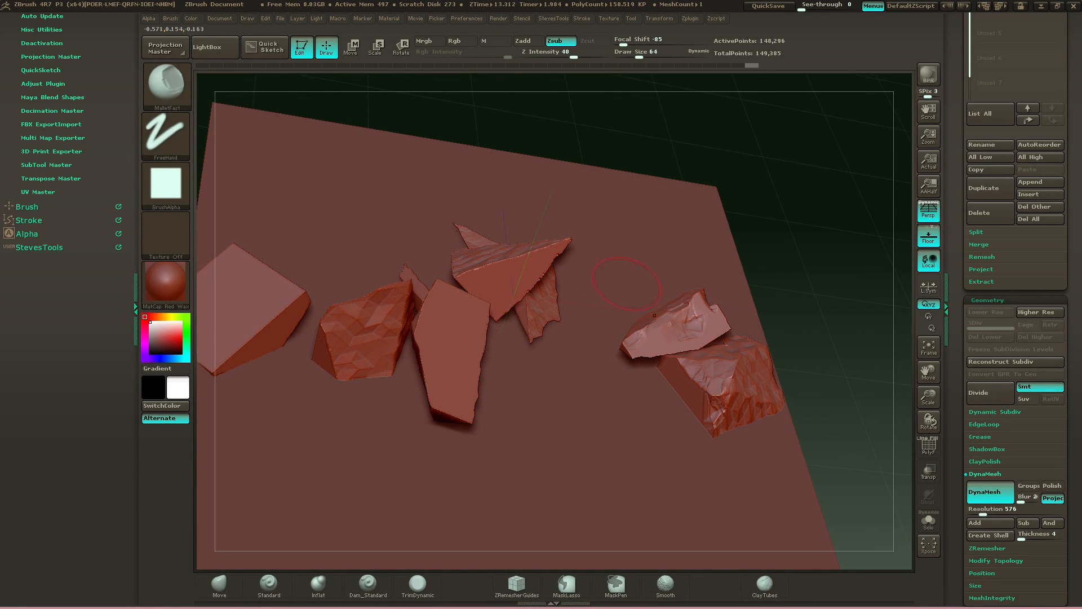
Chip the broad face and edge of the pointed shard at the centre of the plane with the MalletFast brush
{"action": "mouse_move", "coordinate": [541, 261]}
{"action": "left_mouse_down"}
{"action": "mouse_move", "coordinate": [465, 285]}
{"action": "mouse_move", "coordinate": [496, 272]}
{"action": "left_mouse_up"}
{"action": "mouse_move", "coordinate": [817, 169]}
{"action": "left_mouse_down"}
{"action": "mouse_move", "coordinate": [790, 186]}
{"action": "mouse_move", "coordinate": [704, 198]}
{"action": "left_mouse_up"}
{"action": "left_click_drag", "start_coordinate": [549, 256], "coordinate": [533, 279]}
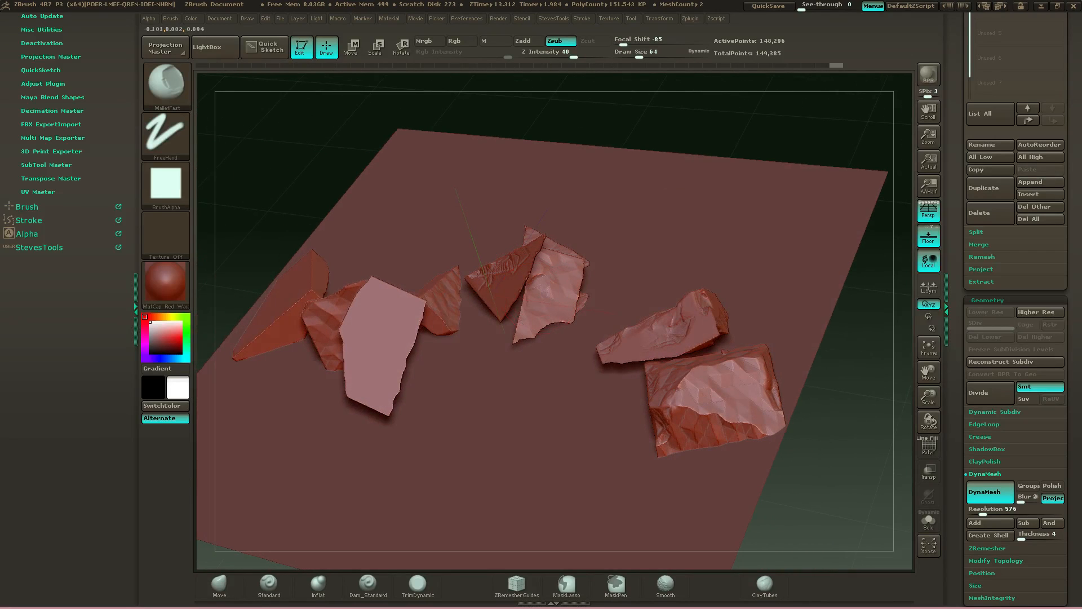
Carve cracks and chipped edges into the tall leaning slab and the faceted rock next to it with the MalletFast brush
{"action": "left_click_drag", "start_coordinate": [413, 343], "coordinate": [400, 376]}
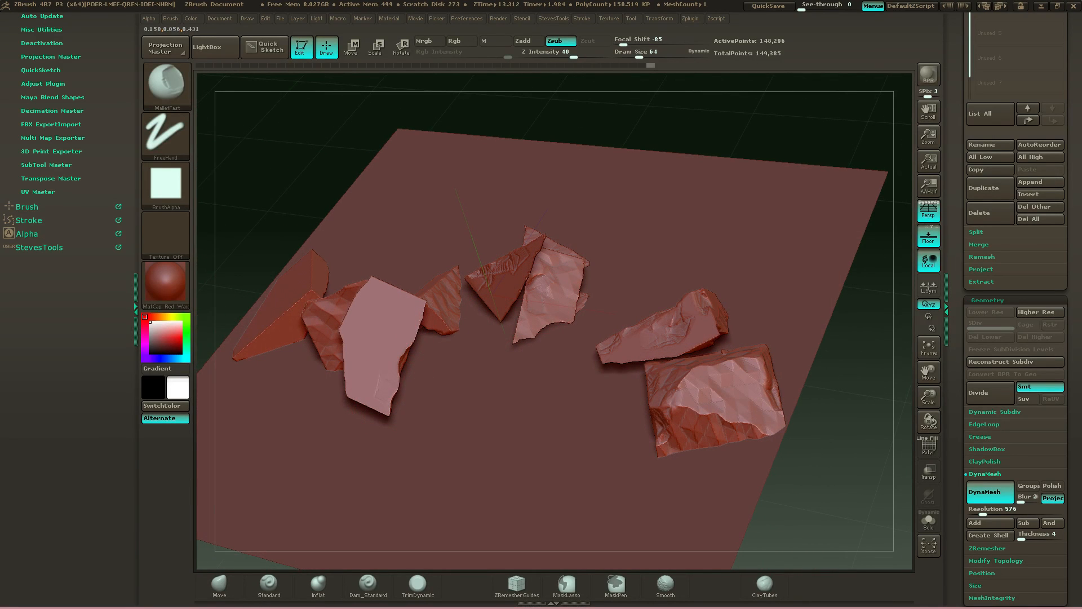
{"action": "left_click_drag", "start_coordinate": [408, 329], "coordinate": [392, 344]}
{"action": "left_click_drag", "start_coordinate": [665, 128], "coordinate": [618, 160]}
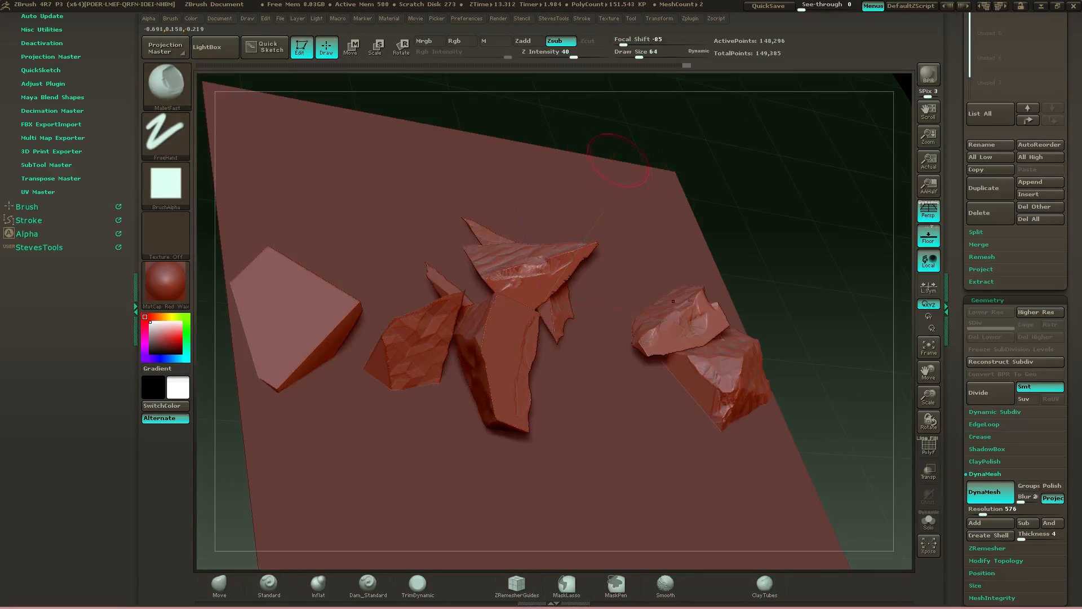
{"action": "left_click_drag", "start_coordinate": [489, 324], "coordinate": [484, 344]}
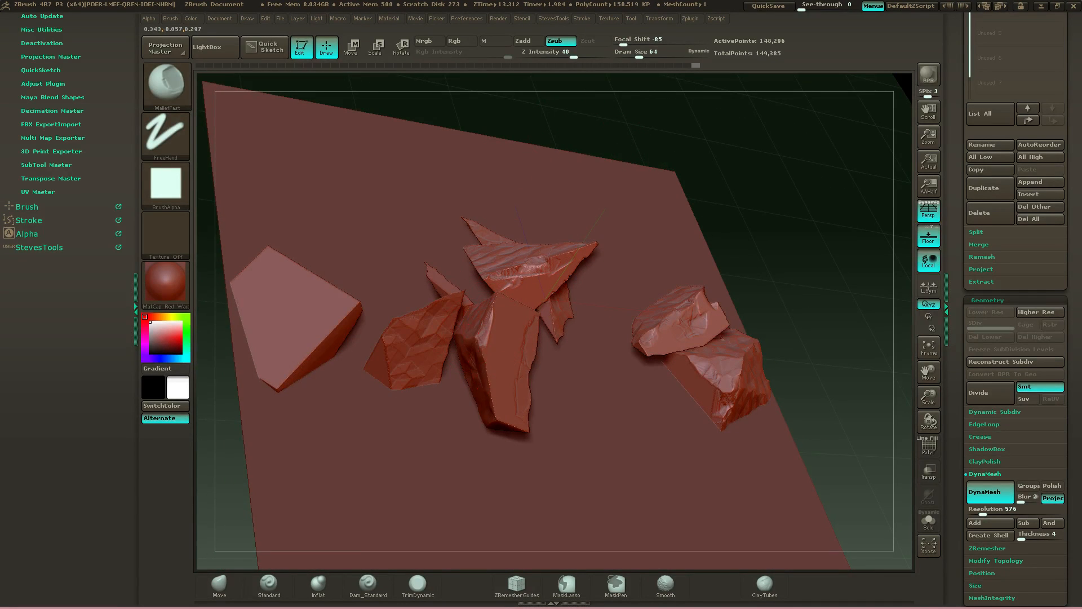
{"action": "left_click_drag", "start_coordinate": [416, 337], "coordinate": [435, 328]}
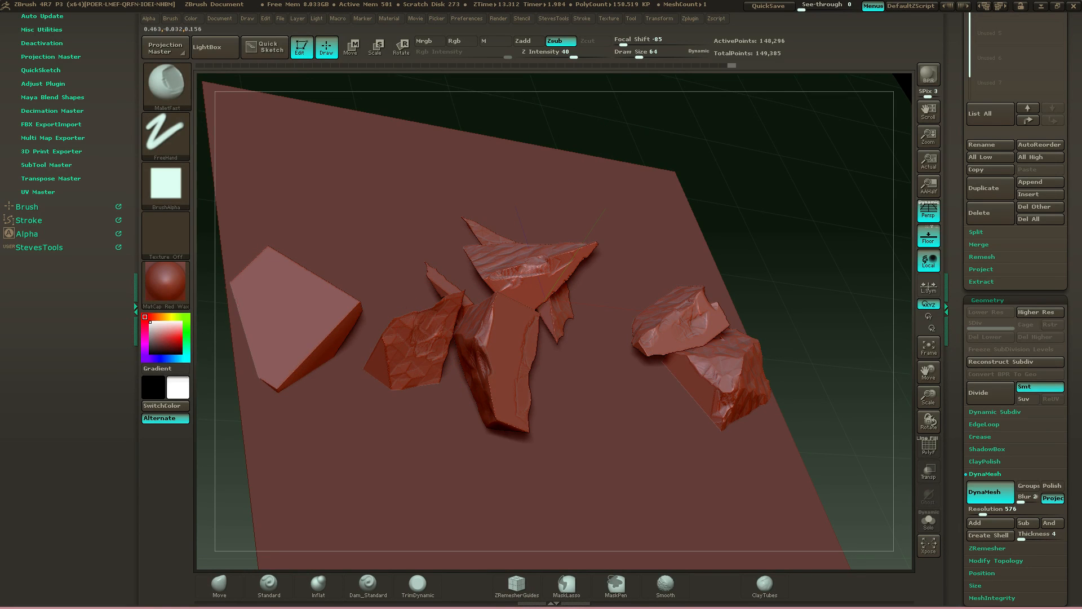
Chip the side face and lower edge of the isolated flat slab with the MalletFast brush
{"action": "left_click_drag", "start_coordinate": [744, 163], "coordinate": [667, 190]}
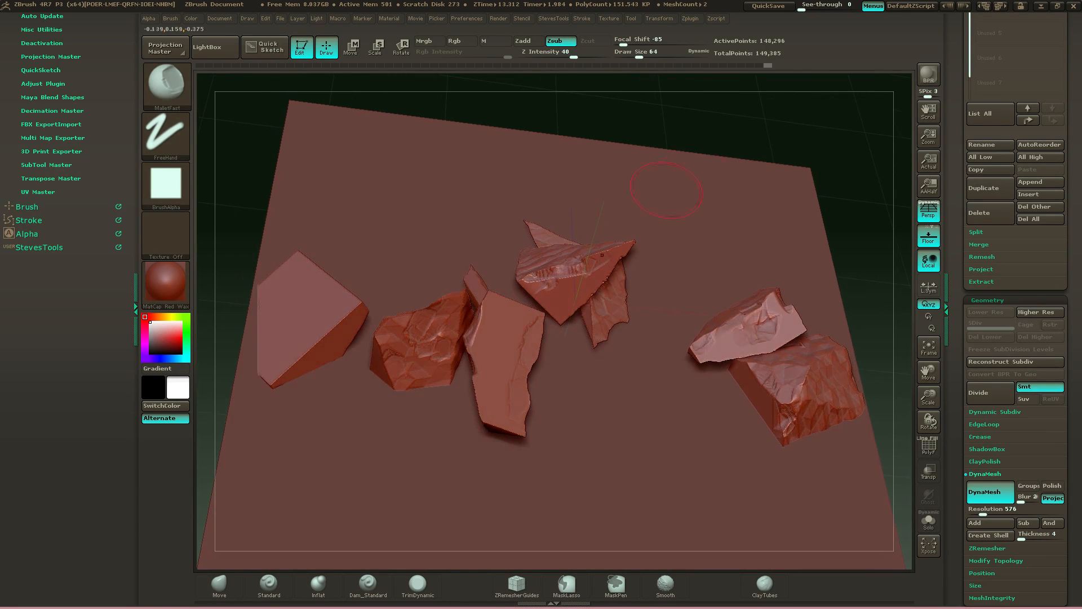
{"action": "mouse_move", "coordinate": [329, 335]}
{"action": "left_mouse_down"}
{"action": "mouse_move", "coordinate": [340, 323]}
{"action": "mouse_move", "coordinate": [314, 340]}
{"action": "mouse_move", "coordinate": [340, 319]}
{"action": "left_mouse_up"}
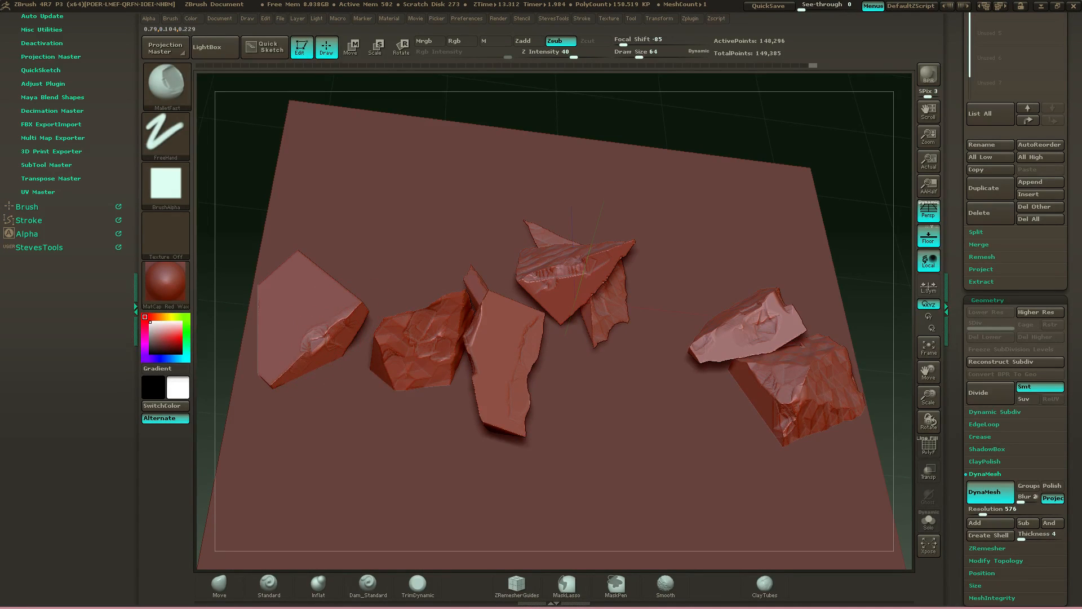
{"action": "key", "text": "ctrl+z"}
{"action": "key", "text": "ctrl+z"}
{"action": "key", "text": "ctrl+z"}
{"action": "key", "text": "ctrl+z"}
{"action": "key", "text": "ctrl+z"}
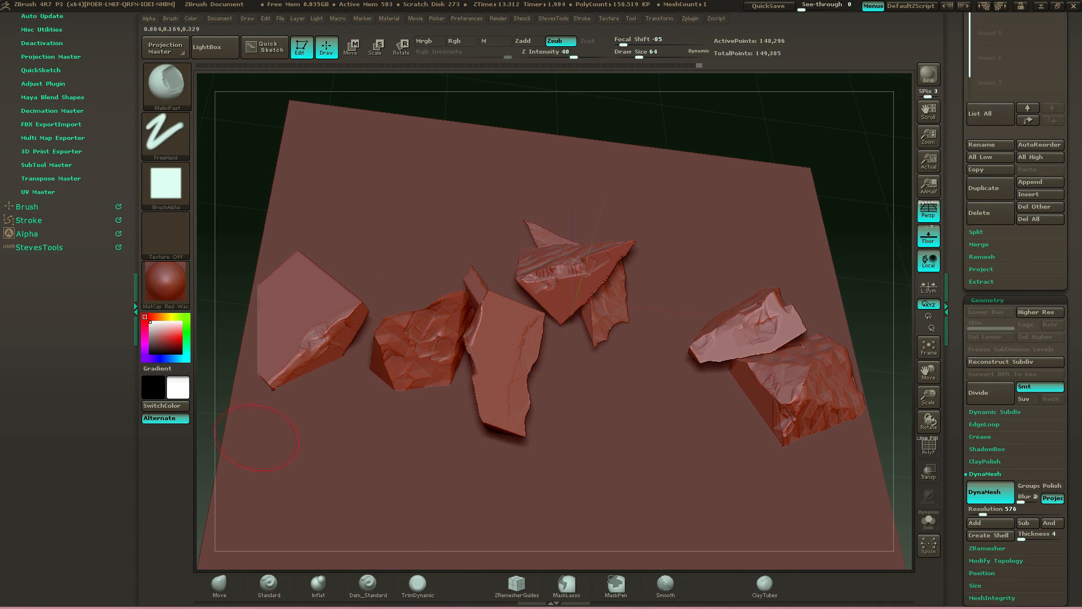
Flatten the sharp corner and edge of the isolated flat slab with the TrimDynamic brush
{"action": "left_click", "coordinate": [417, 584]}
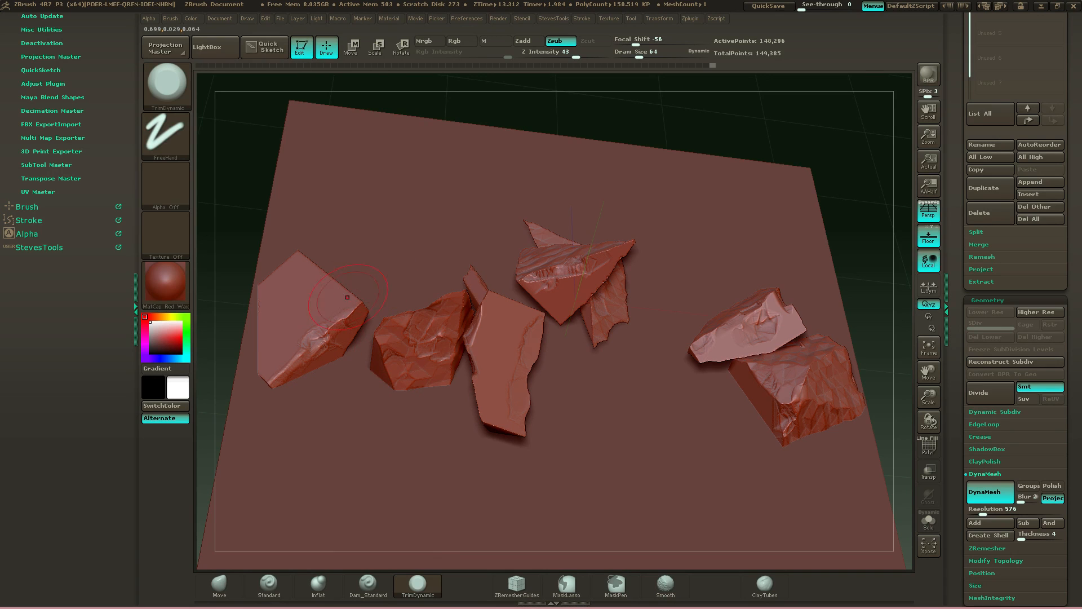
{"action": "left_click_drag", "start_coordinate": [347, 297], "coordinate": [350, 316]}
{"action": "left_click_drag", "start_coordinate": [354, 309], "coordinate": [366, 325]}
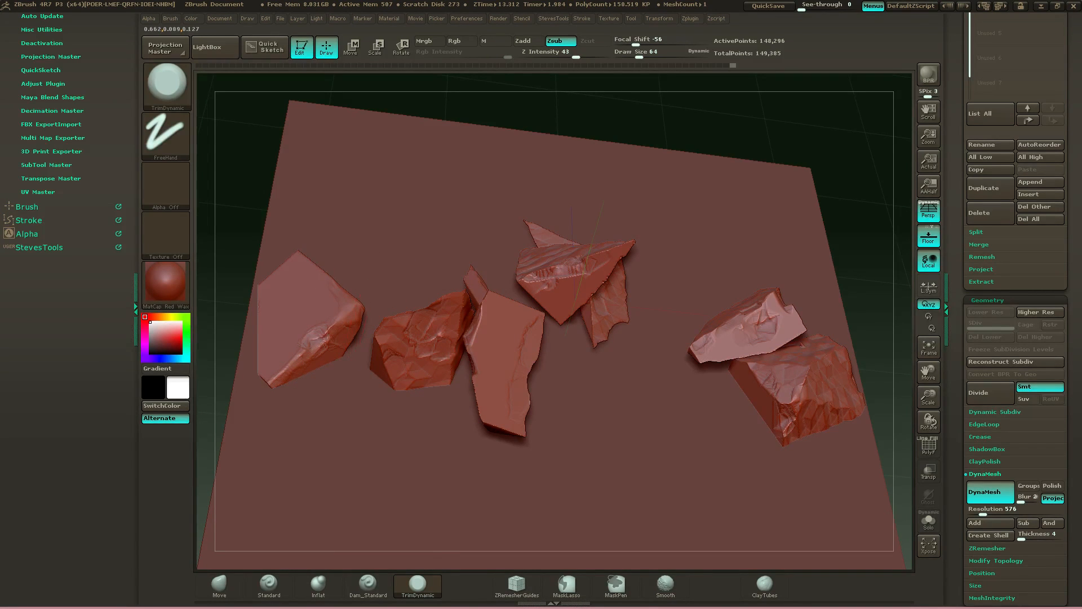
Trim the edges and side face of the tall leaning slab beside the faceted rock with the TrimDynamic brush
{"action": "left_click_drag", "start_coordinate": [732, 149], "coordinate": [643, 131]}
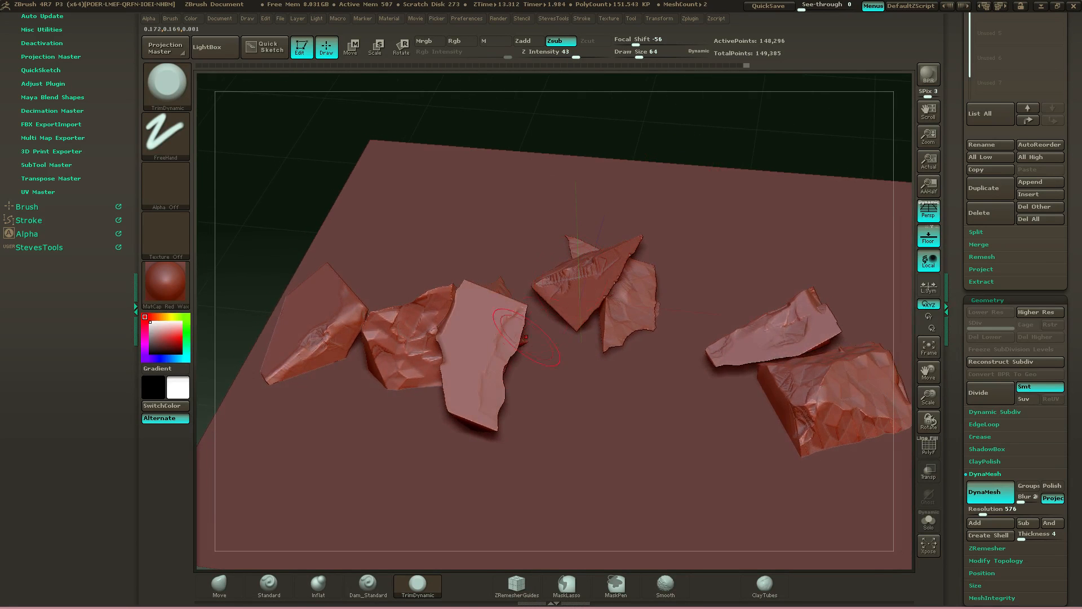
{"action": "left_click_drag", "start_coordinate": [517, 340], "coordinate": [496, 407]}
{"action": "left_click_drag", "start_coordinate": [608, 148], "coordinate": [663, 148]}
{"action": "mouse_move", "coordinate": [541, 147]}
{"action": "left_mouse_down"}
{"action": "mouse_move", "coordinate": [643, 145]}
{"action": "mouse_move", "coordinate": [584, 147]}
{"action": "left_mouse_up"}
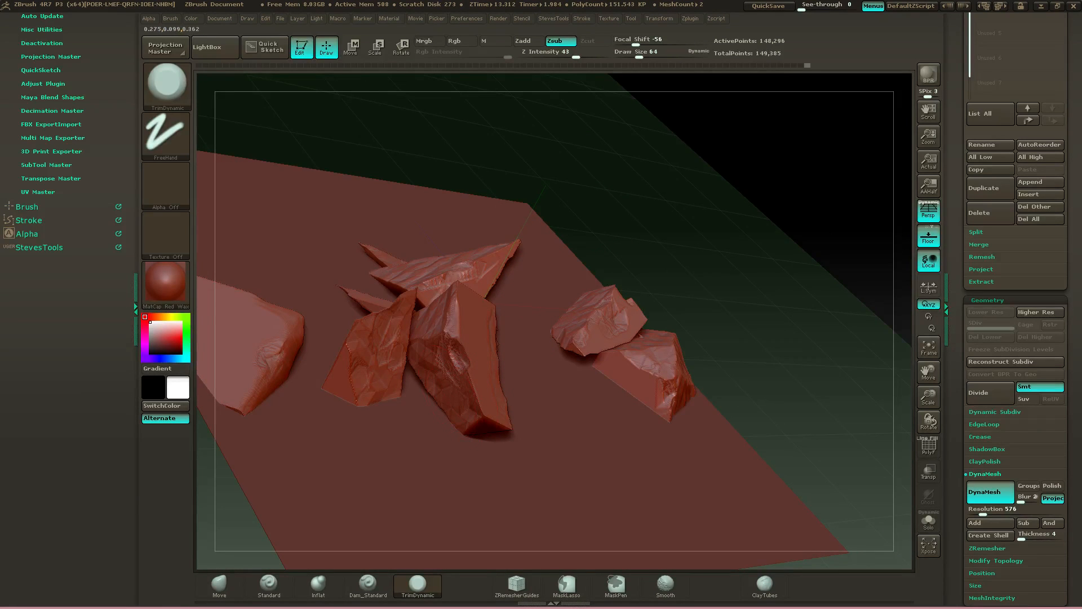
{"action": "left_click_drag", "start_coordinate": [412, 315], "coordinate": [409, 377]}
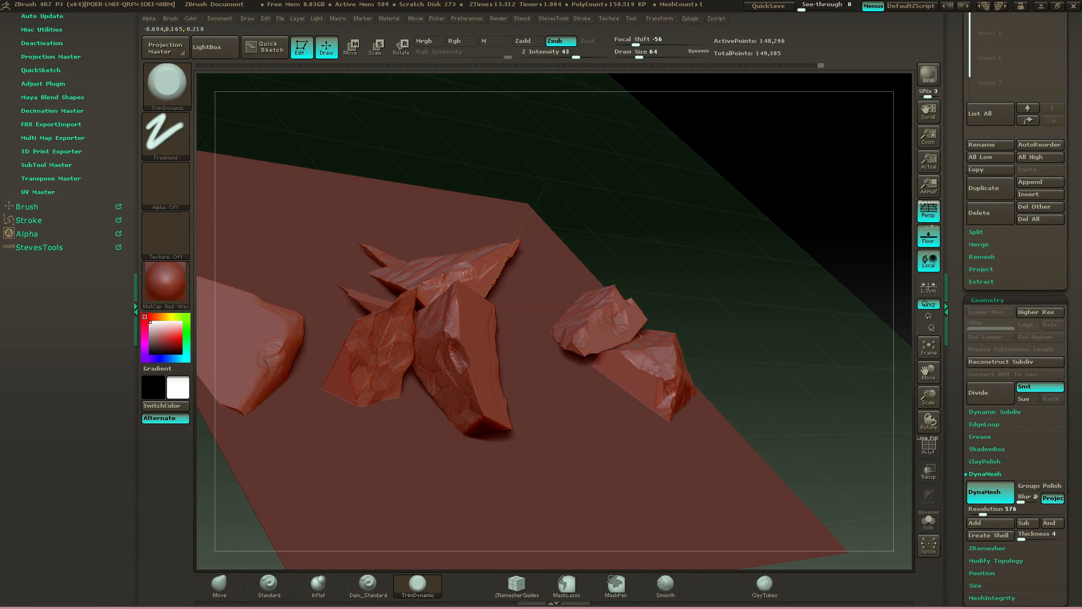
Flatten the top face and soften the edges of the large faceted block with the TrimDynamic brush
{"action": "left_click_drag", "start_coordinate": [630, 186], "coordinate": [630, 225]}
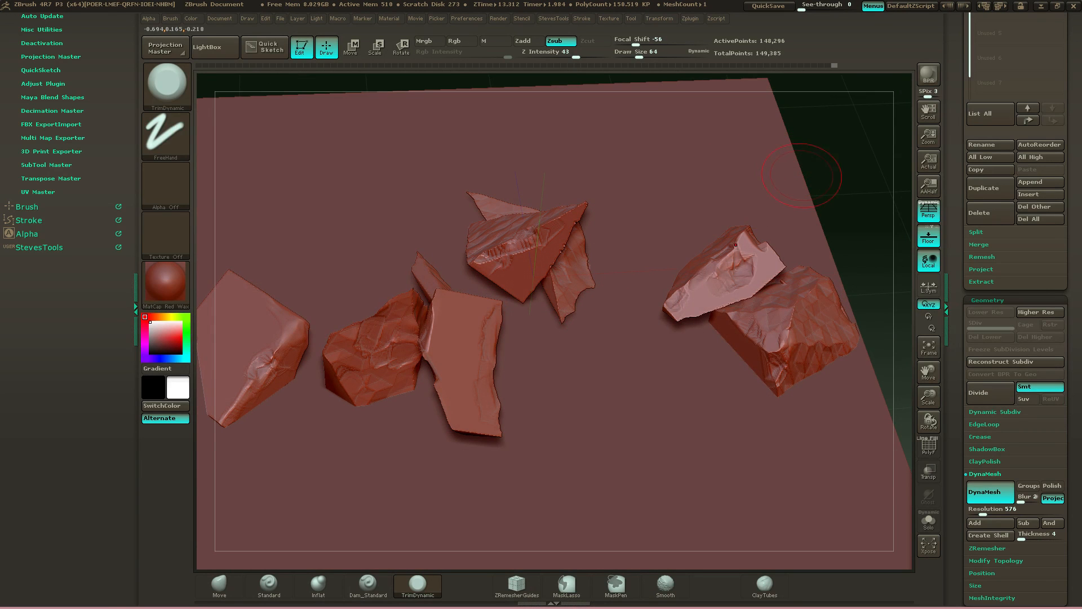
{"action": "left_click_drag", "start_coordinate": [801, 176], "coordinate": [727, 310]}
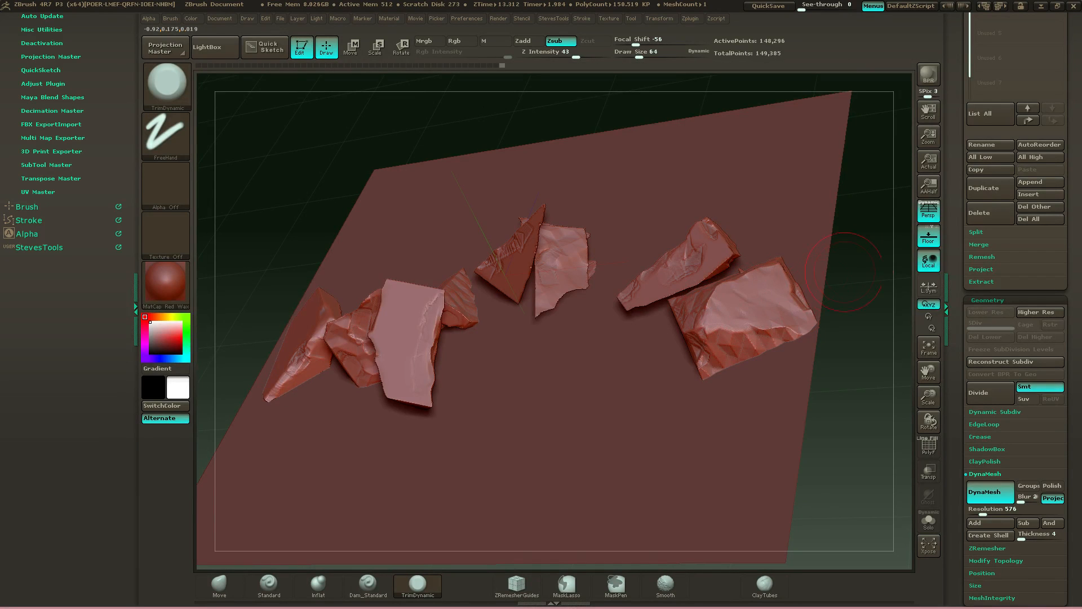
{"action": "left_click_drag", "start_coordinate": [781, 282], "coordinate": [744, 299]}
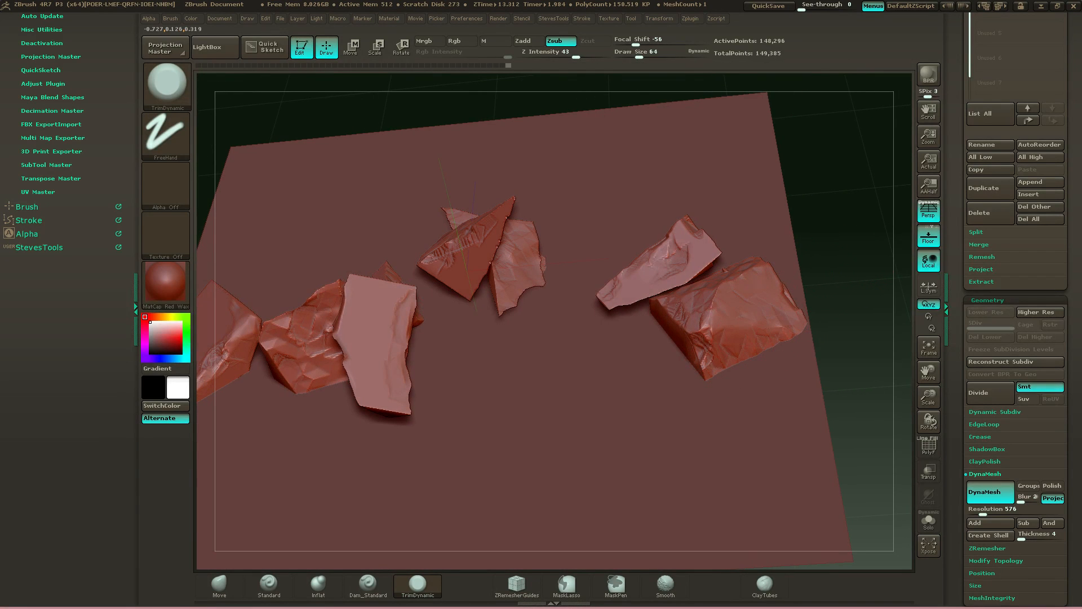
{"action": "left_click_drag", "start_coordinate": [706, 330], "coordinate": [723, 287]}
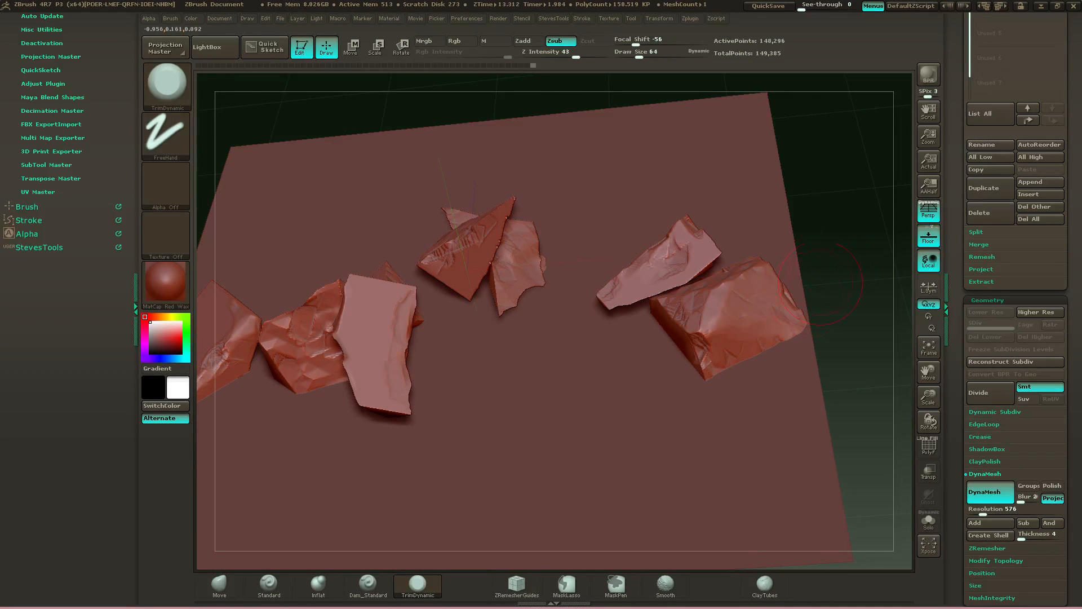
{"action": "left_click_drag", "start_coordinate": [820, 276], "coordinate": [830, 243]}
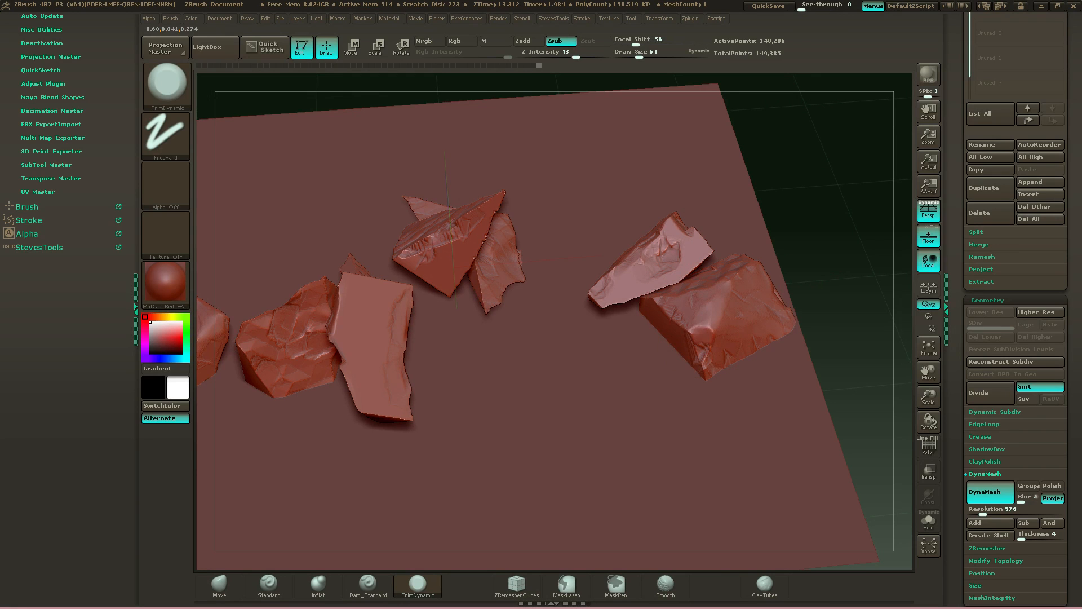
{"action": "left_click_drag", "start_coordinate": [815, 294], "coordinate": [818, 258]}
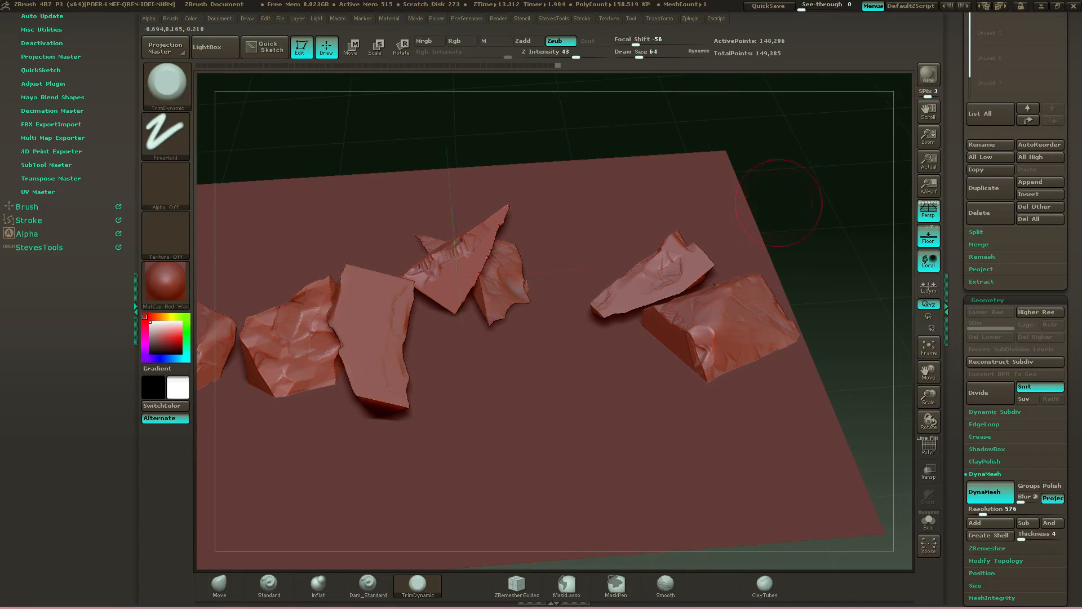
Make the ground plane PM3D_Plane3D_2 the active subtool and subdivide it up to SDiv level 6
{"action": "mouse_move", "coordinate": [779, 202]}
{"action": "left_mouse_down"}
{"action": "mouse_move", "coordinate": [816, 164]}
{"action": "mouse_move", "coordinate": [816, 229]}
{"action": "mouse_move", "coordinate": [828, 233]}
{"action": "mouse_move", "coordinate": [913, 192]}
{"action": "left_mouse_up"}
{"action": "scroll", "coordinate": [992, 169], "scroll_direction": "up", "scroll_amount": 5}
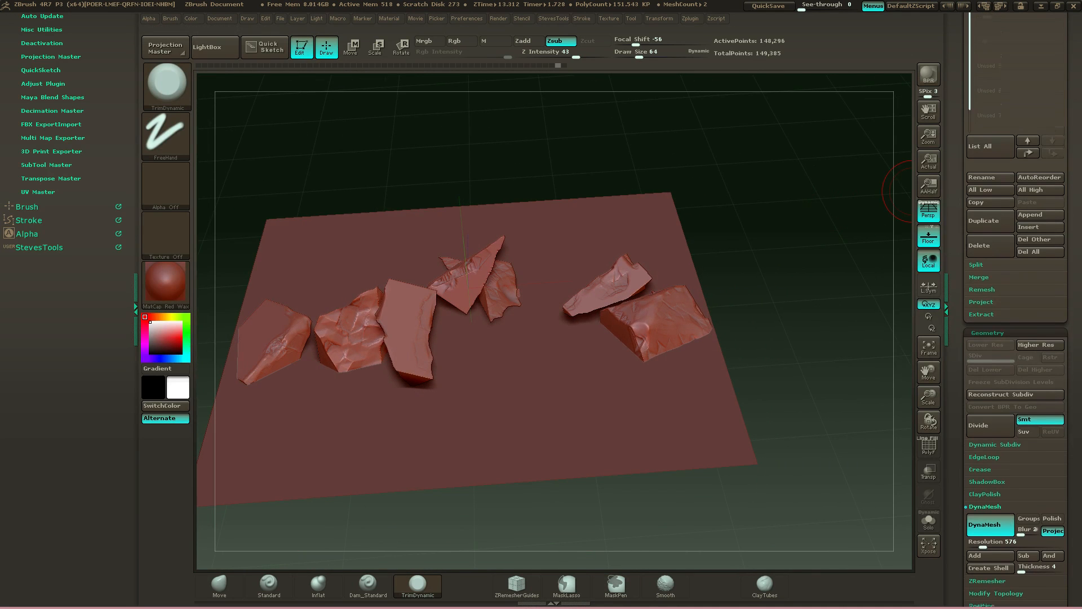
{"action": "left_click", "coordinate": [995, 64]}
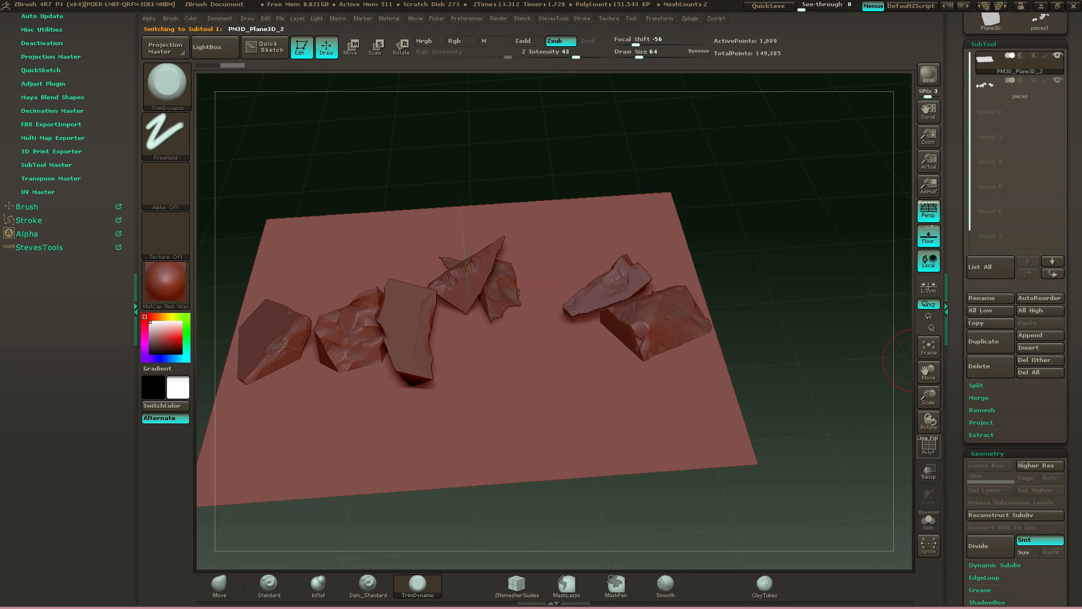
{"action": "left_click", "coordinate": [929, 446]}
{"action": "key", "text": "shift+f"}
{"action": "scroll", "coordinate": [1016, 338], "scroll_direction": "down", "scroll_amount": 4}
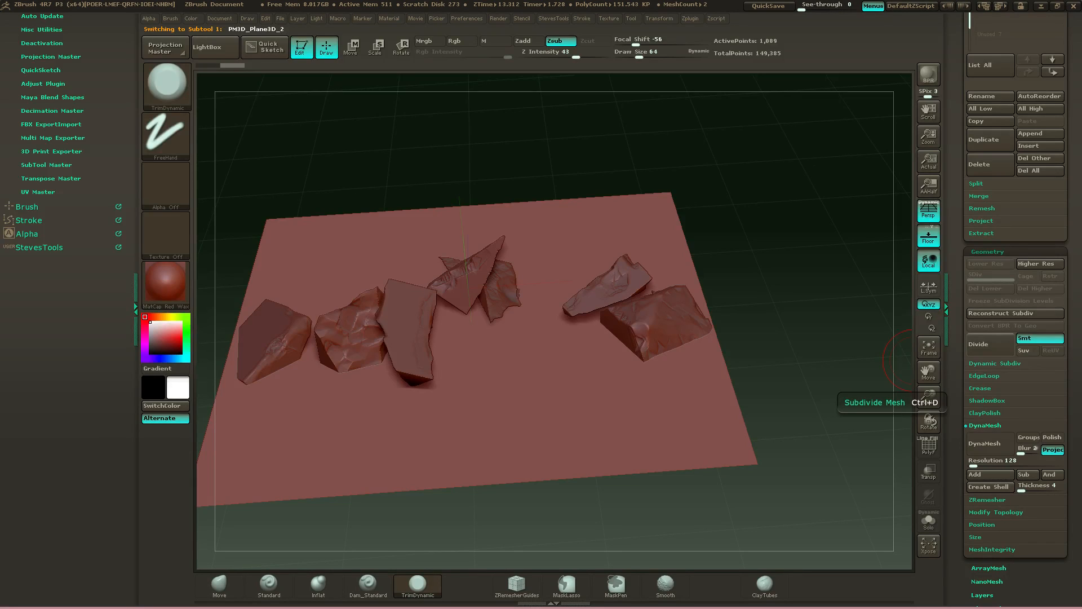
{"action": "left_click", "coordinate": [990, 344]}
{"action": "left_click", "coordinate": [990, 344]}
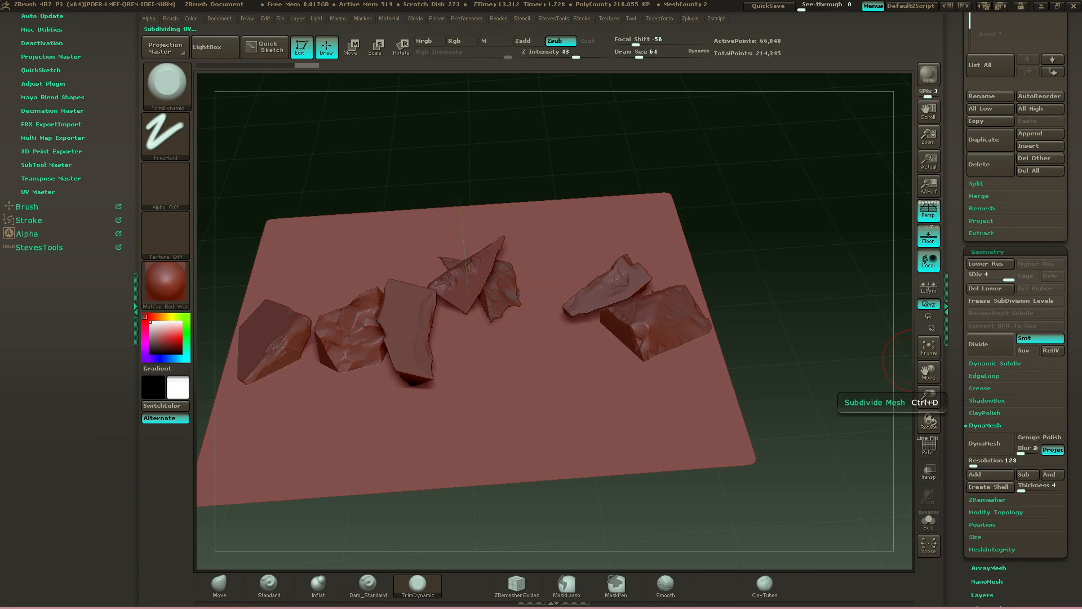
{"action": "left_click", "coordinate": [991, 343]}
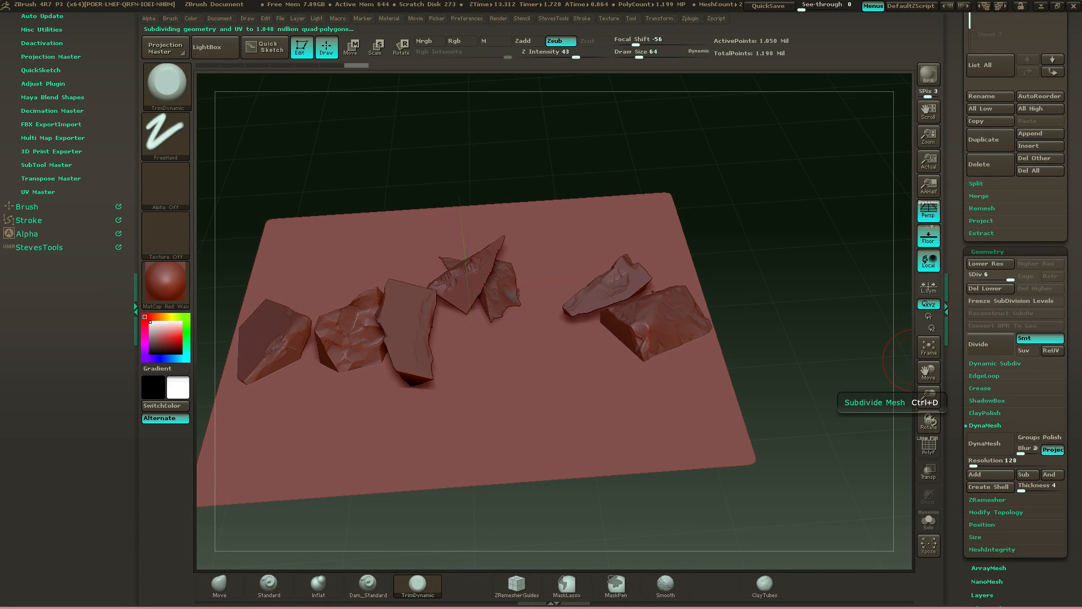
{"action": "left_click", "coordinate": [929, 346]}
{"action": "right_click_drag", "start_coordinate": [691, 336], "coordinate": [745, 349], "text": "alt"}
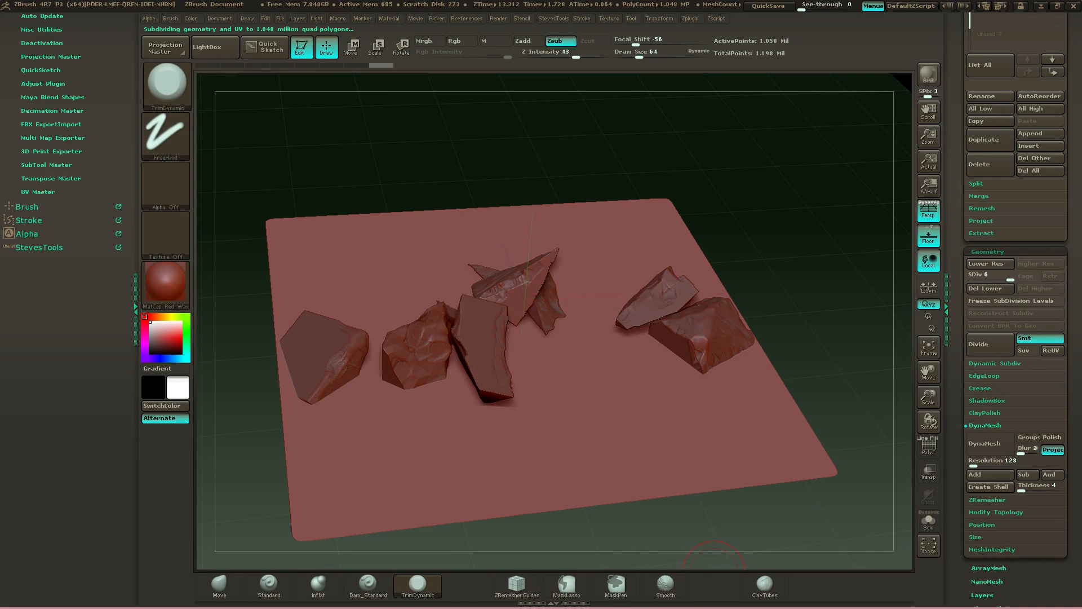
{"action": "left_click", "coordinate": [764, 586]}
{"action": "mouse_move", "coordinate": [709, 402]}
{"action": "left_mouse_down"}
{"action": "mouse_move", "coordinate": [725, 430]}
{"action": "mouse_move", "coordinate": [719, 443]}
{"action": "left_mouse_up"}
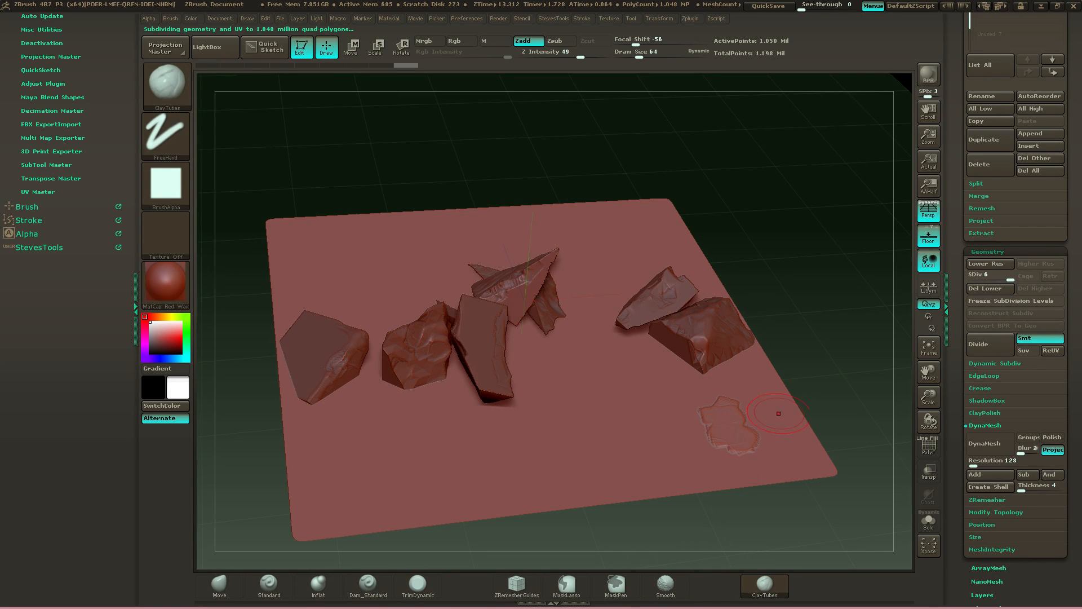
{"action": "key", "text": "ctrl"}
{"action": "key", "text": "ctrl+z"}
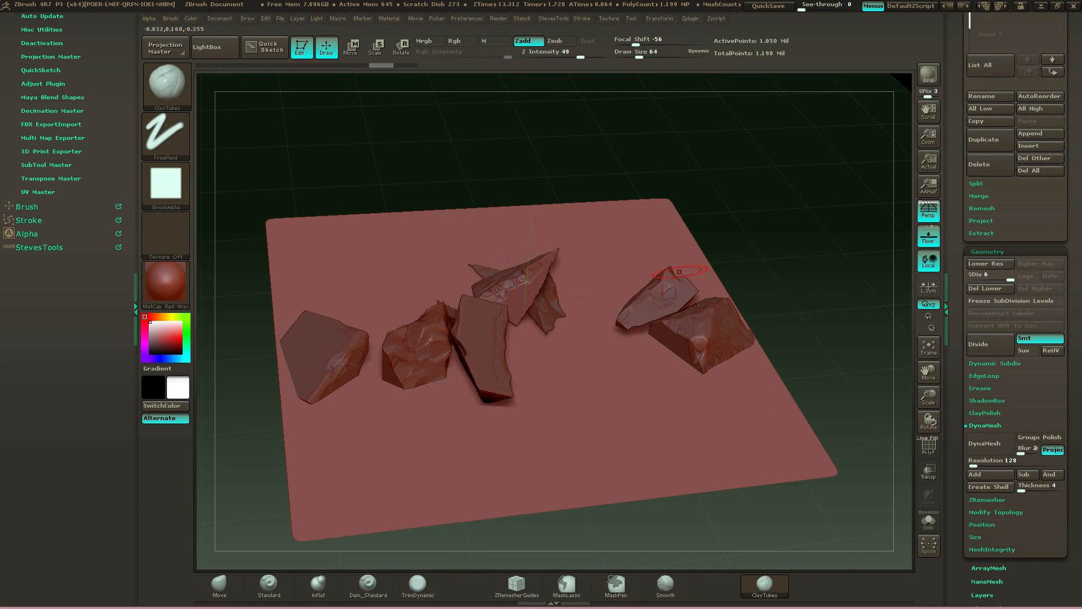
Load the dc_Rock_Noise brush, enlarge its draw size to 160, and roughen the ground in front of the shards
{"action": "key", "text": "b"}
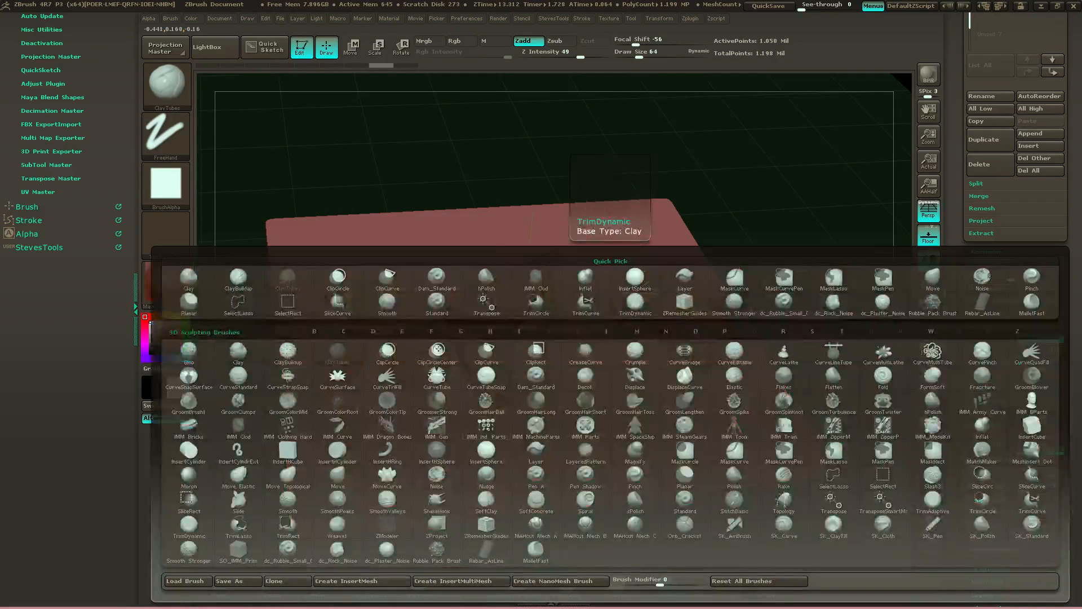
{"action": "left_click", "coordinate": [337, 550]}
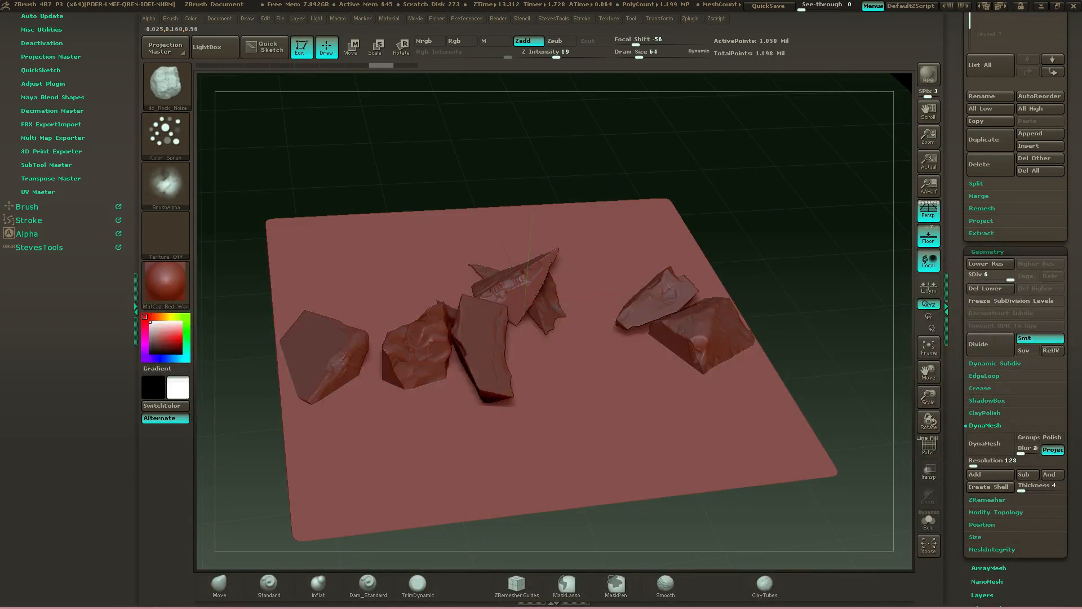
{"action": "left_click_drag", "start_coordinate": [561, 432], "coordinate": [578, 398]}
{"action": "left_click_drag", "start_coordinate": [586, 361], "coordinate": [661, 397]}
{"action": "key", "text": "s"}
{"action": "left_click_drag", "start_coordinate": [456, 423], "coordinate": [412, 429]}
{"action": "left_click_drag", "start_coordinate": [485, 440], "coordinate": [564, 423]}
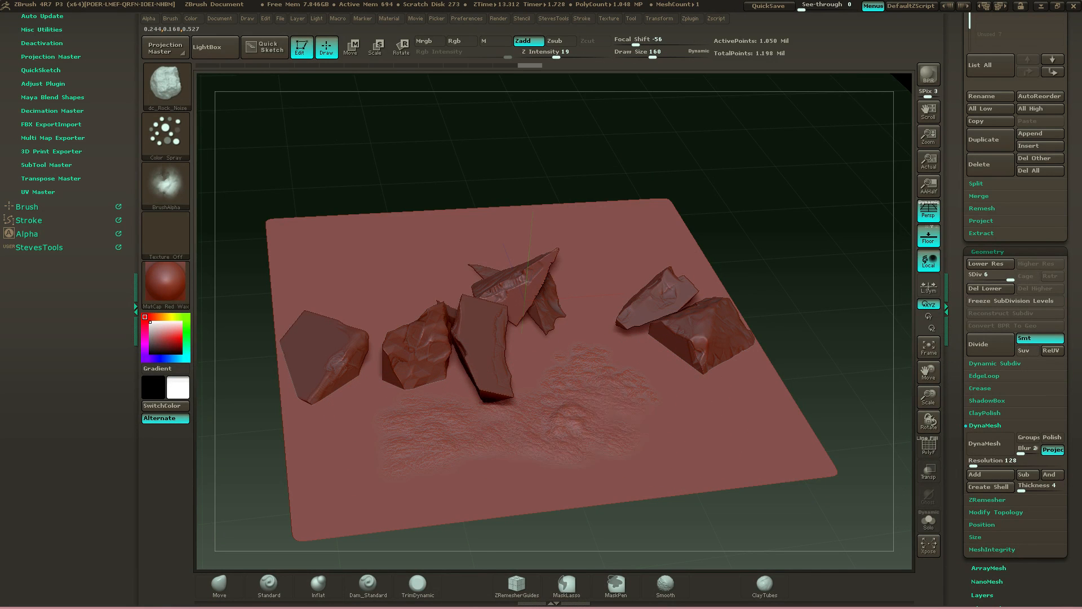
Extend the rock noise across the ground between the shards and behind the large faceted block
{"action": "mouse_move", "coordinate": [589, 389]}
{"action": "left_mouse_down"}
{"action": "mouse_move", "coordinate": [532, 352]}
{"action": "mouse_move", "coordinate": [501, 404]}
{"action": "mouse_move", "coordinate": [429, 386]}
{"action": "mouse_move", "coordinate": [383, 395]}
{"action": "mouse_move", "coordinate": [389, 468]}
{"action": "left_mouse_up"}
{"action": "left_click_drag", "start_coordinate": [530, 439], "coordinate": [581, 412]}
{"action": "mouse_move", "coordinate": [648, 411]}
{"action": "left_mouse_down"}
{"action": "mouse_move", "coordinate": [713, 379]}
{"action": "mouse_move", "coordinate": [629, 333]}
{"action": "left_mouse_up"}
{"action": "left_click_drag", "start_coordinate": [536, 332], "coordinate": [572, 305]}
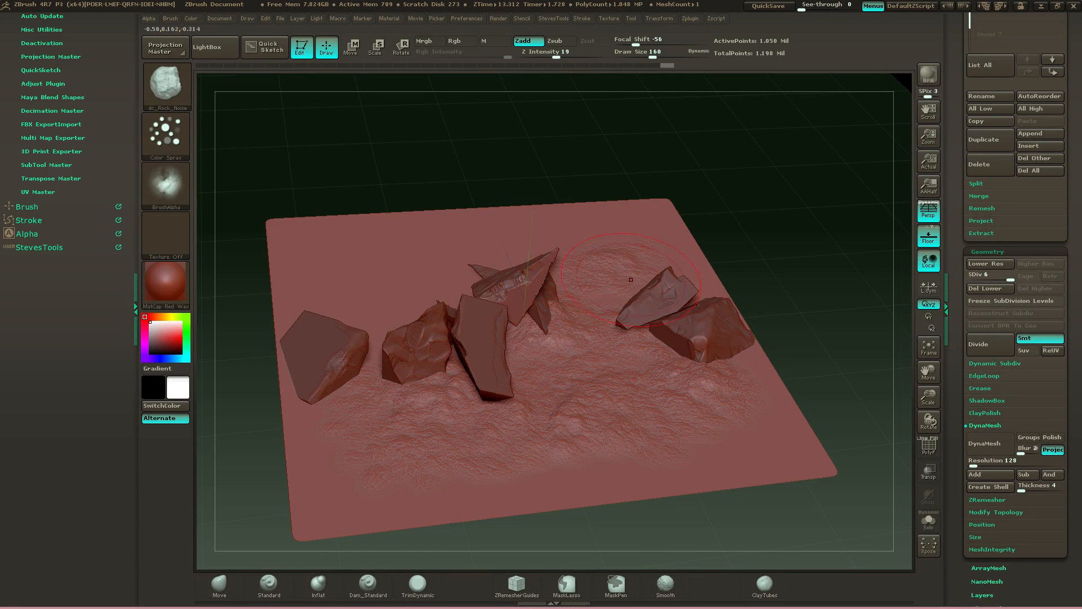
Build up rocky ground around the bases of the shards with the dc_Rock_Noise brush
{"action": "mouse_move", "coordinate": [797, 181]}
{"action": "left_mouse_down"}
{"action": "mouse_move", "coordinate": [626, 290]}
{"action": "mouse_move", "coordinate": [627, 327]}
{"action": "mouse_move", "coordinate": [641, 296]}
{"action": "mouse_move", "coordinate": [632, 306]}
{"action": "left_mouse_up"}
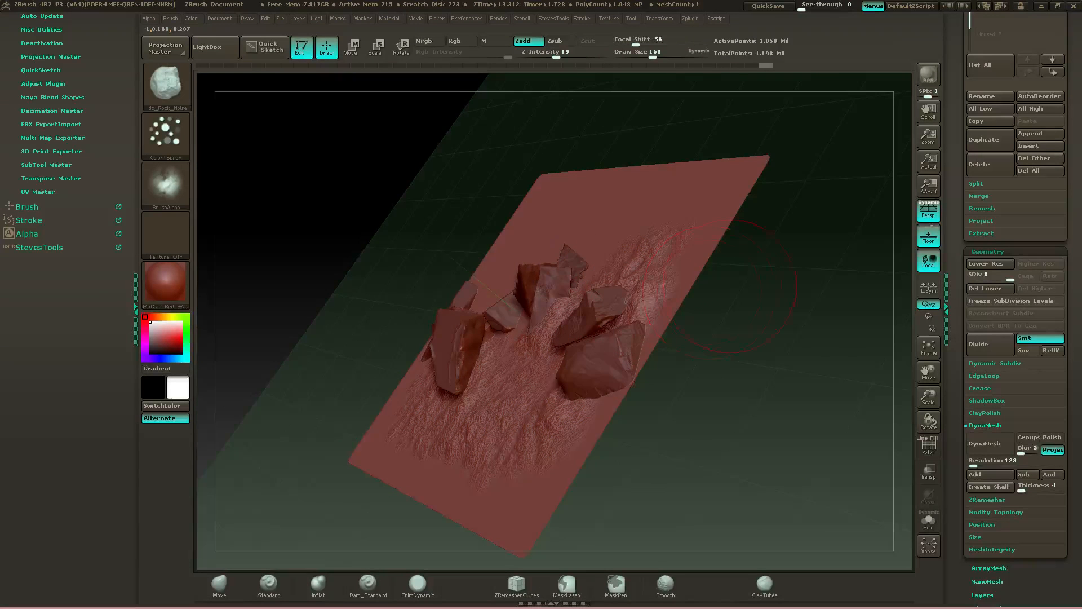
{"action": "mouse_move", "coordinate": [716, 316]}
{"action": "left_mouse_down"}
{"action": "mouse_move", "coordinate": [699, 389]}
{"action": "mouse_move", "coordinate": [676, 365]}
{"action": "left_mouse_up"}
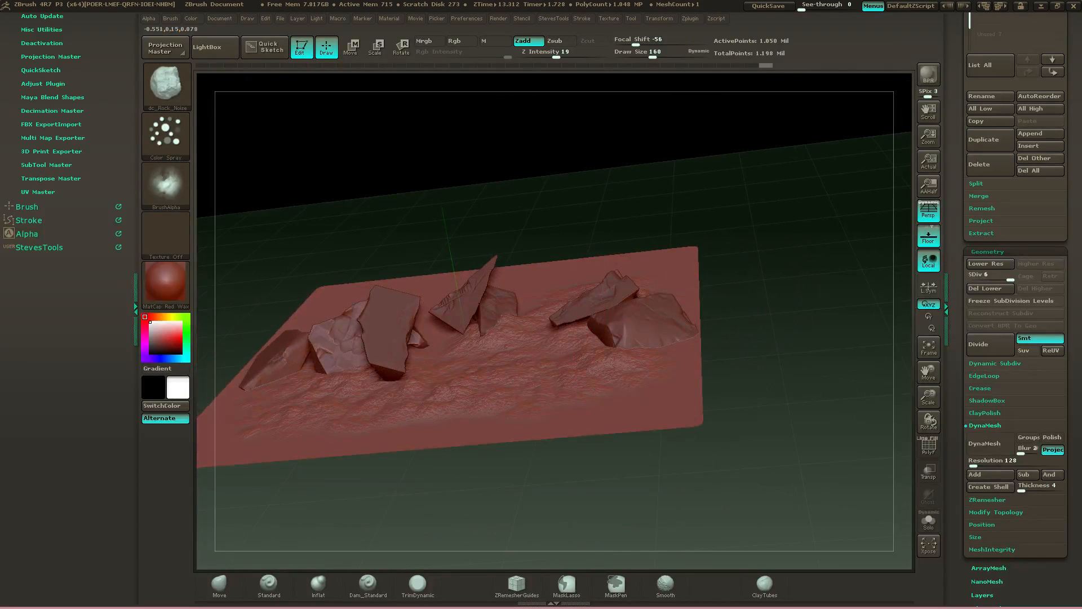
{"action": "left_click_drag", "start_coordinate": [580, 325], "coordinate": [567, 327]}
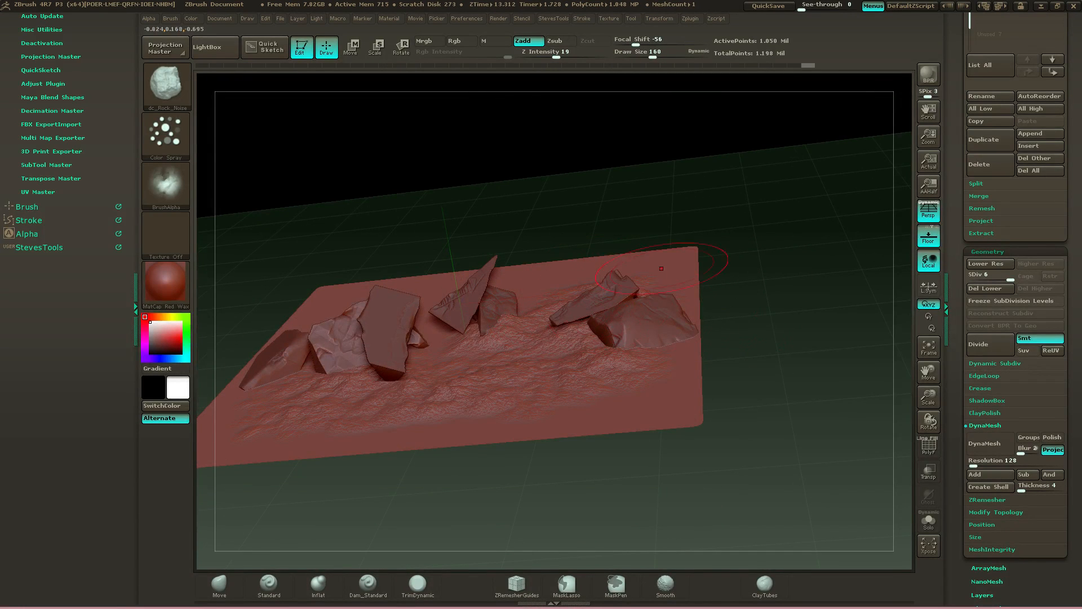
{"action": "left_click_drag", "start_coordinate": [473, 237], "coordinate": [498, 271]}
{"action": "left_click_drag", "start_coordinate": [456, 338], "coordinate": [459, 338]}
{"action": "mouse_move", "coordinate": [472, 230]}
{"action": "left_mouse_down"}
{"action": "mouse_move", "coordinate": [496, 254]}
{"action": "mouse_move", "coordinate": [476, 300]}
{"action": "left_mouse_up"}
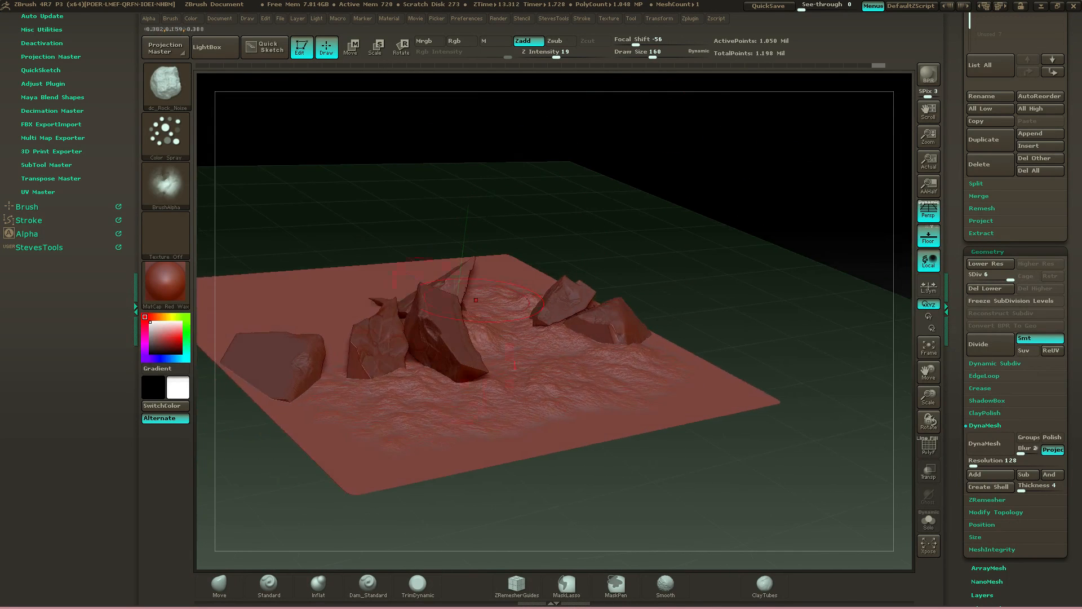
{"action": "left_click_drag", "start_coordinate": [400, 387], "coordinate": [389, 381]}
{"action": "left_click_drag", "start_coordinate": [322, 385], "coordinate": [356, 371]}
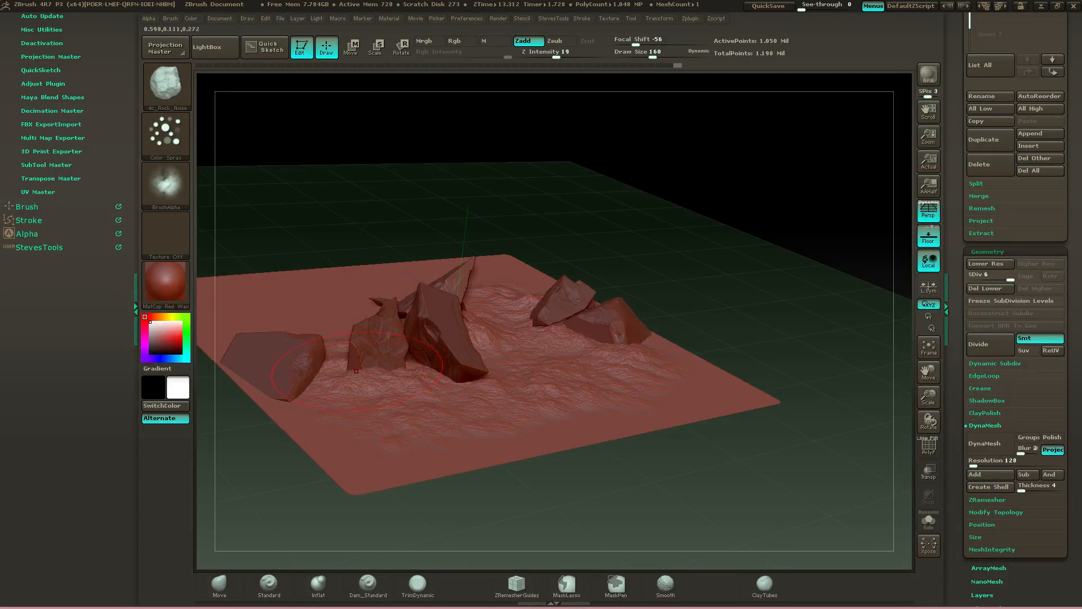
Turn off perspective distortion and the floor grid for the viewport
{"action": "left_click_drag", "start_coordinate": [654, 265], "coordinate": [640, 292]}
{"action": "mouse_move", "coordinate": [594, 485]}
{"action": "left_mouse_down"}
{"action": "mouse_move", "coordinate": [584, 490]}
{"action": "mouse_move", "coordinate": [647, 489]}
{"action": "left_mouse_up"}
{"action": "mouse_move", "coordinate": [739, 285]}
{"action": "left_mouse_down"}
{"action": "mouse_move", "coordinate": [739, 261]}
{"action": "mouse_move", "coordinate": [694, 248]}
{"action": "mouse_move", "coordinate": [800, 242]}
{"action": "left_mouse_up"}
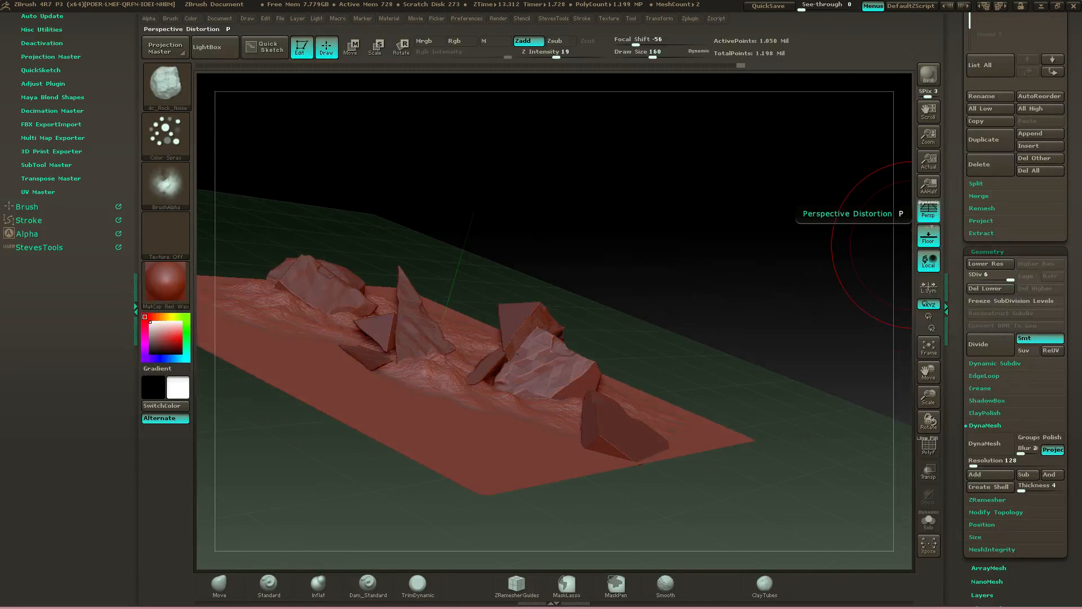
{"action": "left_click", "coordinate": [928, 210]}
{"action": "left_click", "coordinate": [928, 236]}
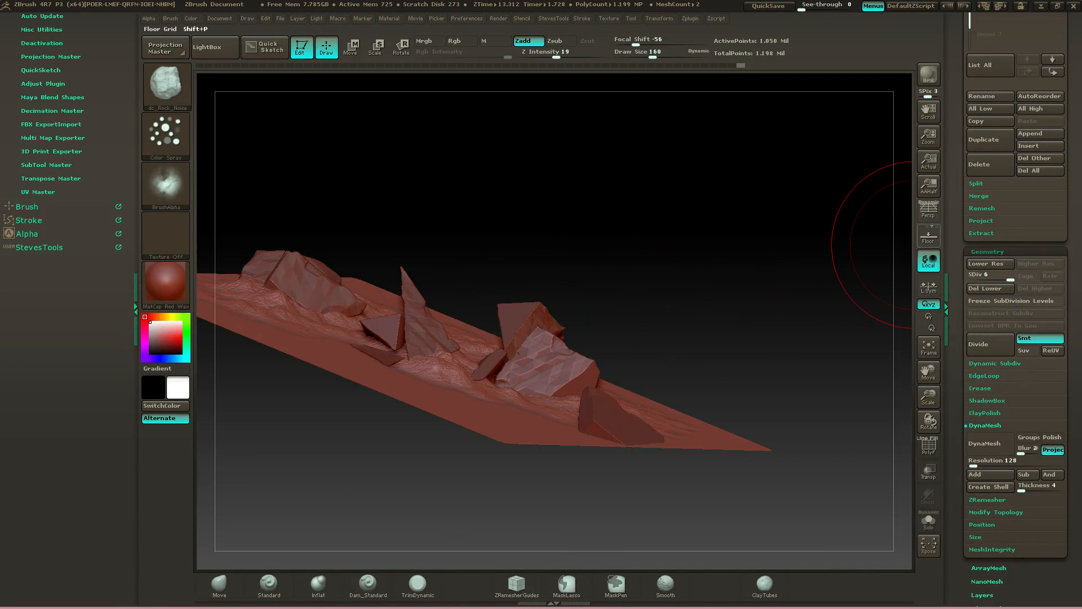
Sculpt dc_Rock_Noise roughness into the ground behind the shards and along the ground in front of them
{"action": "mouse_move", "coordinate": [928, 420]}
{"action": "left_mouse_down"}
{"action": "mouse_move", "coordinate": [896, 414]}
{"action": "mouse_move", "coordinate": [682, 187]}
{"action": "left_mouse_up"}
{"action": "mouse_move", "coordinate": [481, 441]}
{"action": "left_mouse_down"}
{"action": "mouse_move", "coordinate": [499, 417]}
{"action": "mouse_move", "coordinate": [507, 434]}
{"action": "mouse_move", "coordinate": [671, 445]}
{"action": "mouse_move", "coordinate": [654, 356]}
{"action": "left_mouse_up"}
{"action": "left_click_drag", "start_coordinate": [663, 356], "coordinate": [692, 393]}
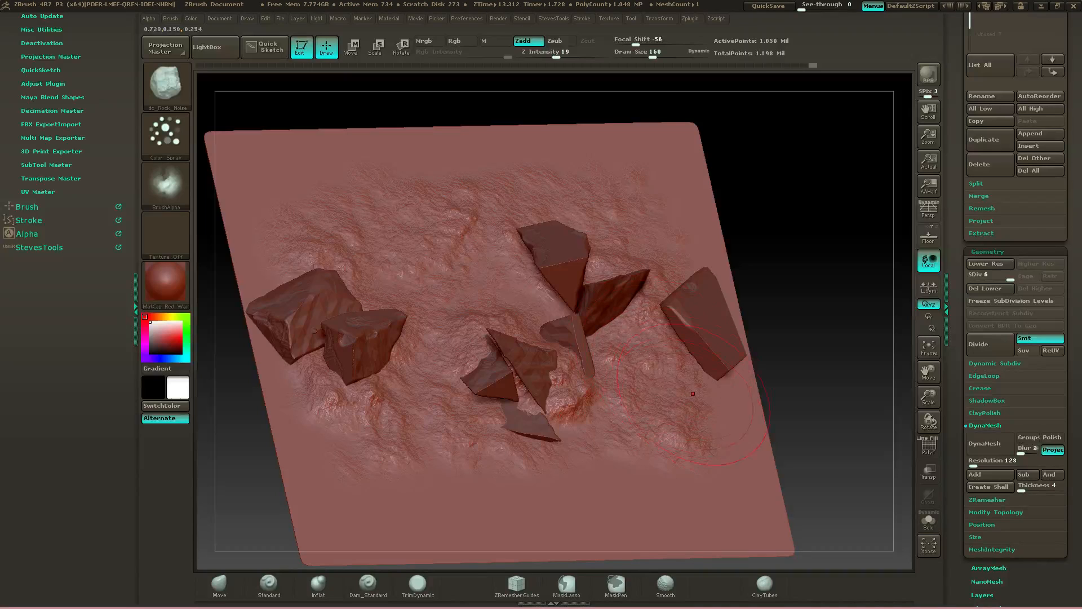
{"action": "mouse_move", "coordinate": [563, 208]}
{"action": "left_mouse_down"}
{"action": "mouse_move", "coordinate": [614, 198]}
{"action": "mouse_move", "coordinate": [485, 251]}
{"action": "left_mouse_up"}
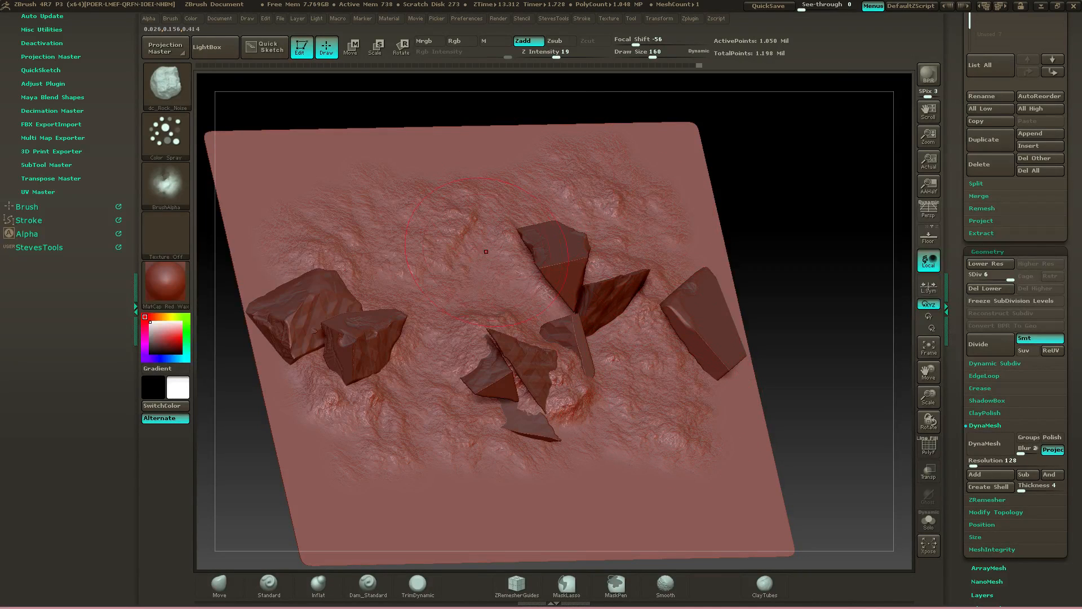
{"action": "left_click_drag", "start_coordinate": [372, 383], "coordinate": [337, 378]}
{"action": "mouse_move", "coordinate": [293, 406]}
{"action": "left_mouse_down"}
{"action": "mouse_move", "coordinate": [349, 383]}
{"action": "mouse_move", "coordinate": [406, 451]}
{"action": "mouse_move", "coordinate": [541, 445]}
{"action": "mouse_move", "coordinate": [680, 393]}
{"action": "left_mouse_up"}
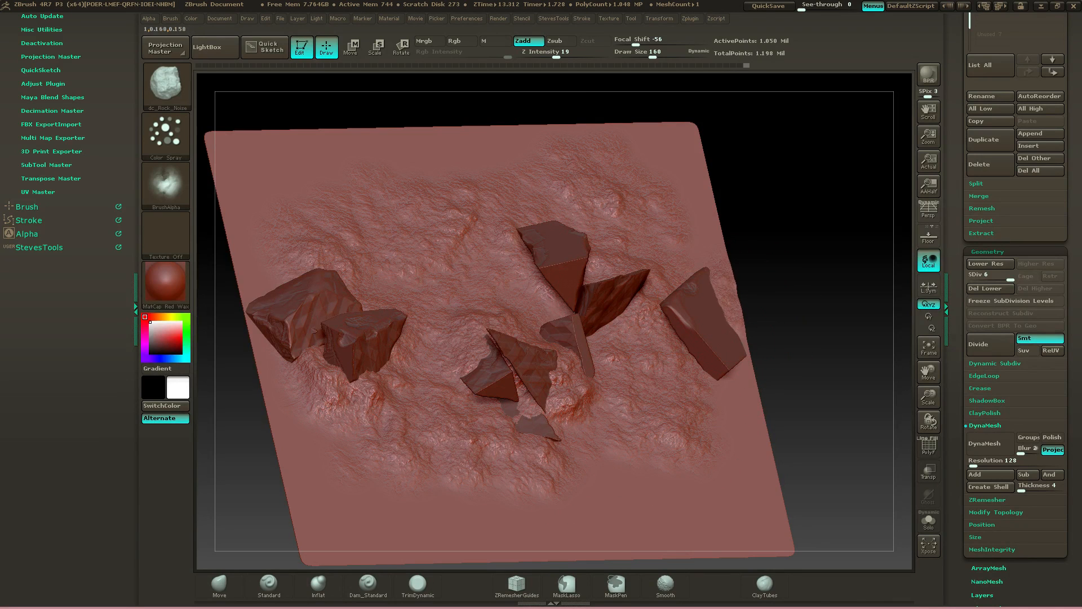
Build up more rock noise on the ground around the central shards and beside the isolated slab
{"action": "left_click_drag", "start_coordinate": [818, 256], "coordinate": [716, 110], "text": "shift"}
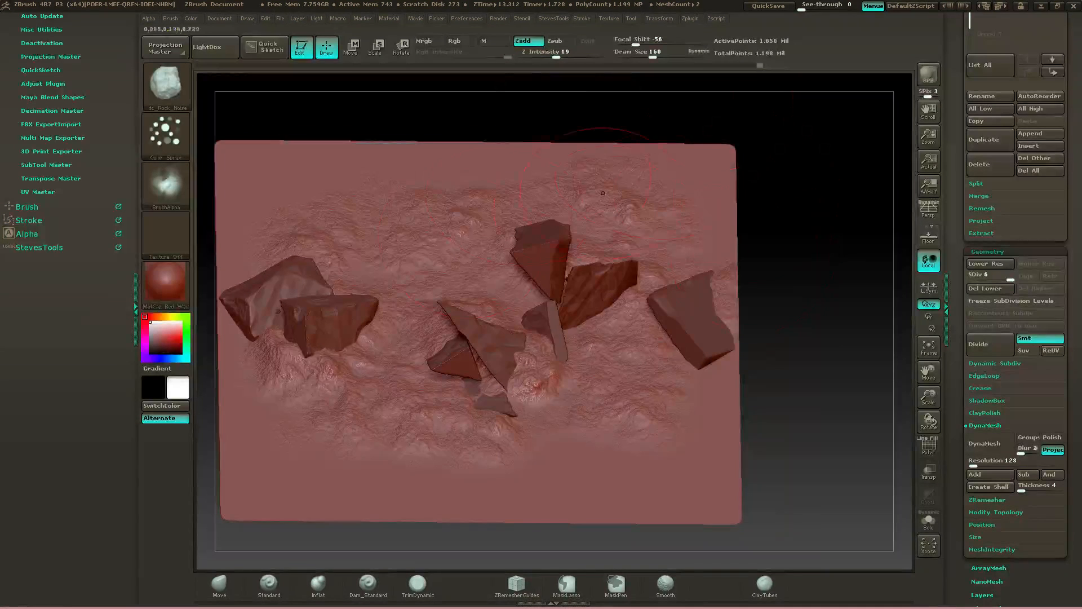
{"action": "mouse_move", "coordinate": [761, 181]}
{"action": "left_mouse_down"}
{"action": "mouse_move", "coordinate": [785, 248]}
{"action": "mouse_move", "coordinate": [731, 248]}
{"action": "left_mouse_up"}
{"action": "mouse_move", "coordinate": [488, 259]}
{"action": "left_mouse_down"}
{"action": "mouse_move", "coordinate": [463, 250]}
{"action": "mouse_move", "coordinate": [473, 247]}
{"action": "mouse_move", "coordinate": [462, 256]}
{"action": "mouse_move", "coordinate": [477, 256]}
{"action": "mouse_move", "coordinate": [499, 305]}
{"action": "left_mouse_up"}
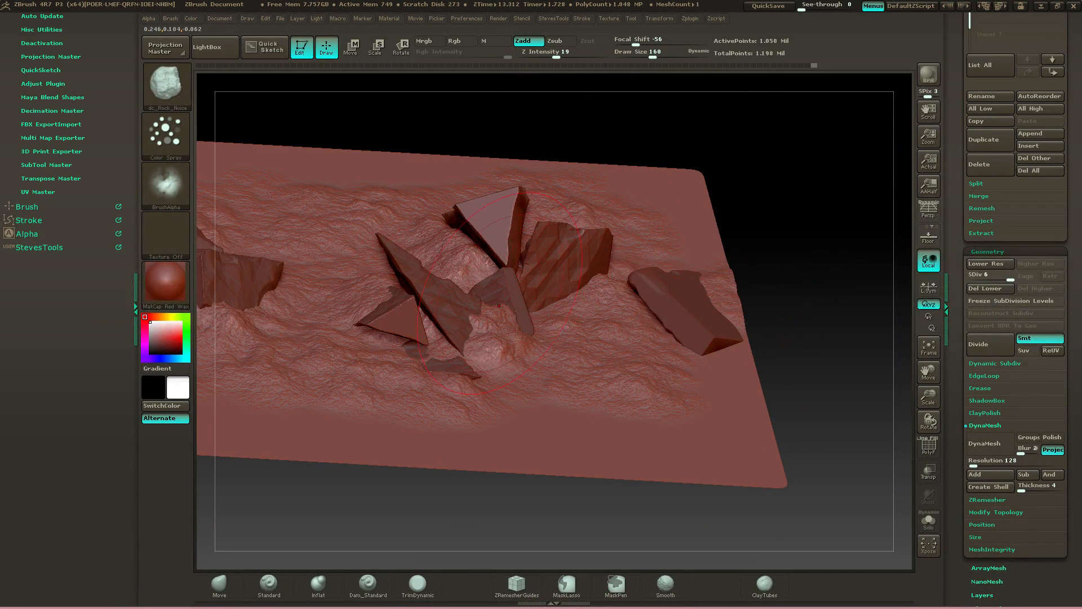
{"action": "left_click_drag", "start_coordinate": [749, 133], "coordinate": [743, 175]}
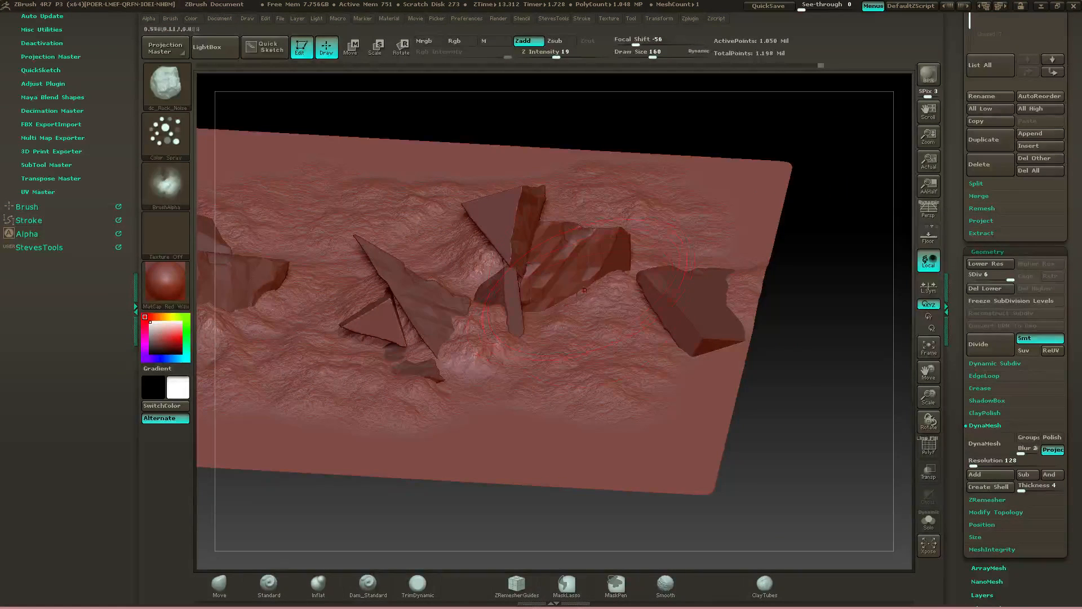
{"action": "mouse_move", "coordinate": [570, 300]}
{"action": "left_mouse_down"}
{"action": "mouse_move", "coordinate": [561, 325]}
{"action": "mouse_move", "coordinate": [479, 394]}
{"action": "mouse_move", "coordinate": [467, 423]}
{"action": "mouse_move", "coordinate": [499, 416]}
{"action": "left_mouse_up"}
{"action": "mouse_move", "coordinate": [773, 243]}
{"action": "left_mouse_down"}
{"action": "mouse_move", "coordinate": [710, 192]}
{"action": "mouse_move", "coordinate": [824, 231]}
{"action": "left_mouse_up"}
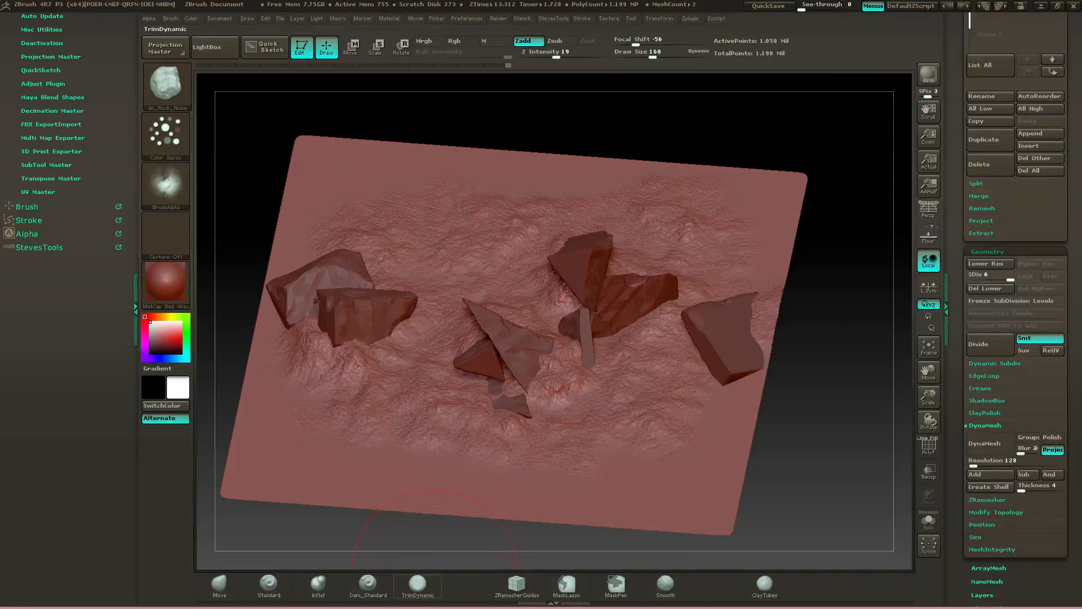
Load the TrimSmoothBorder brush from the LightBox brush library
{"action": "left_click", "coordinate": [417, 584]}
{"action": "left_click", "coordinate": [206, 47]}
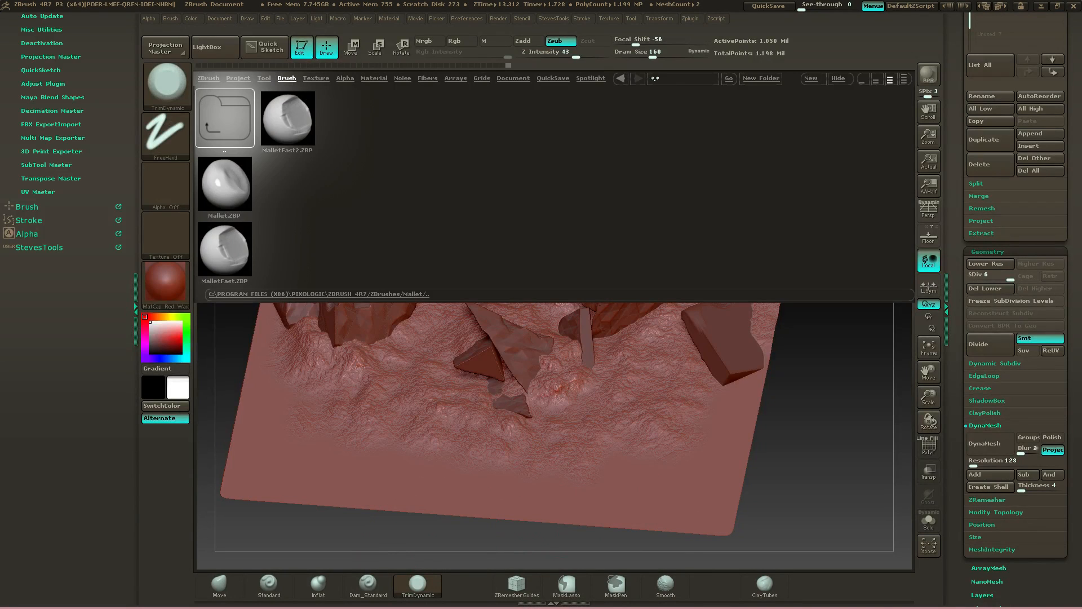
{"action": "left_click", "coordinate": [225, 118]}
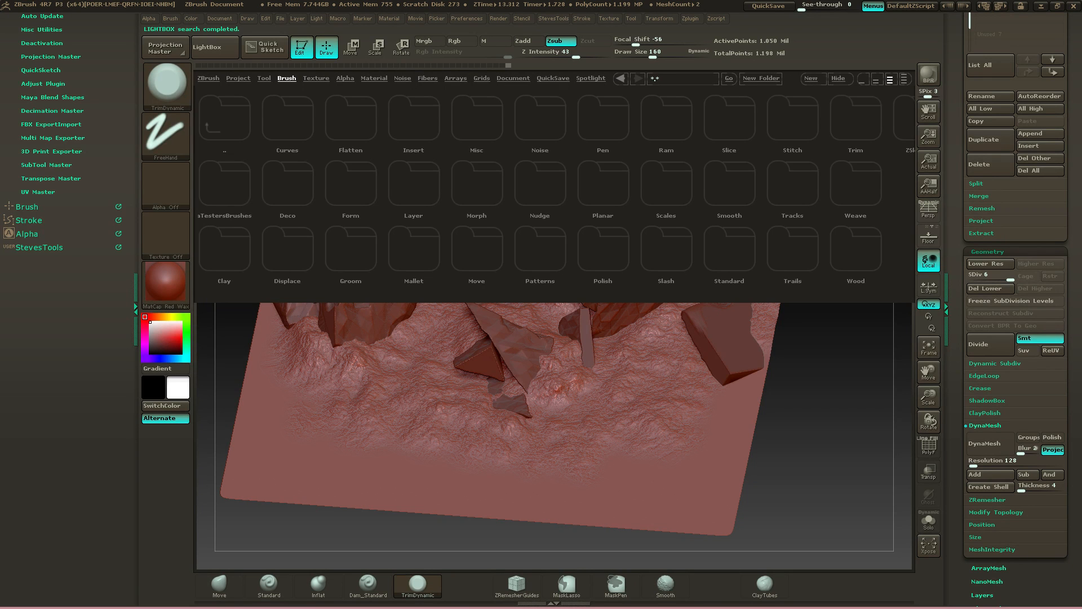
{"action": "left_click_drag", "start_coordinate": [904, 118], "coordinate": [584, 120]}
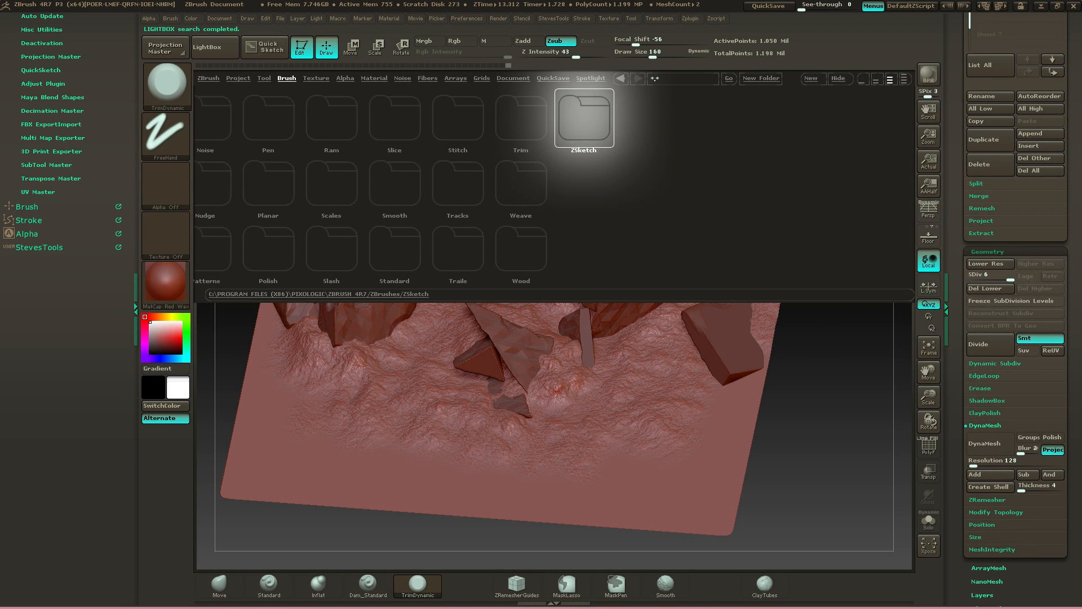
{"action": "double_click", "coordinate": [585, 120]}
{"action": "double_click", "coordinate": [416, 244]}
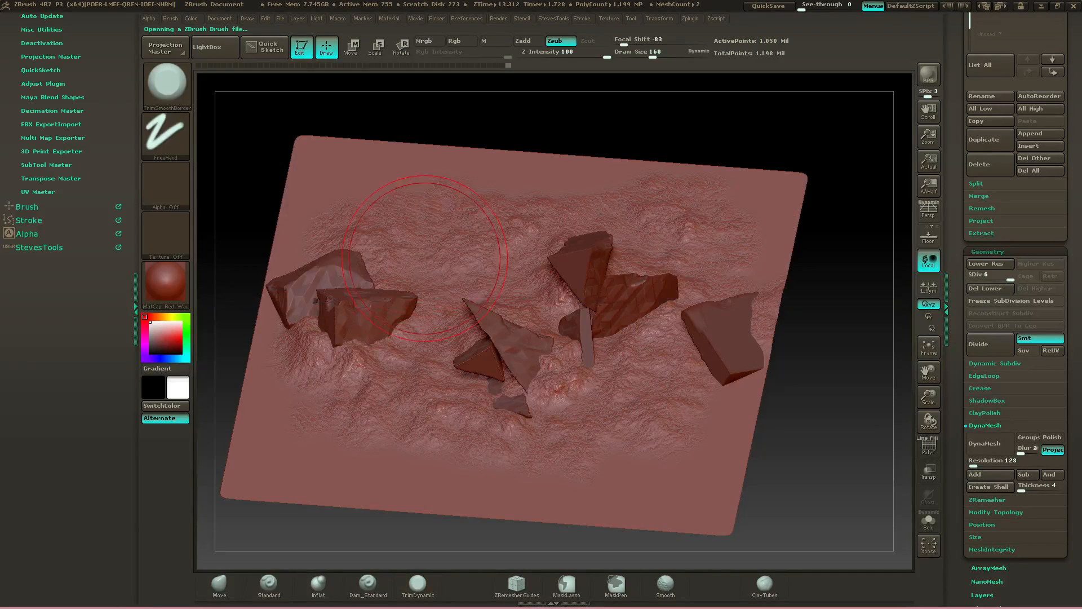
{"action": "key", "text": "s"}
{"action": "left_click_drag", "start_coordinate": [609, 203], "coordinate": [600, 203]}
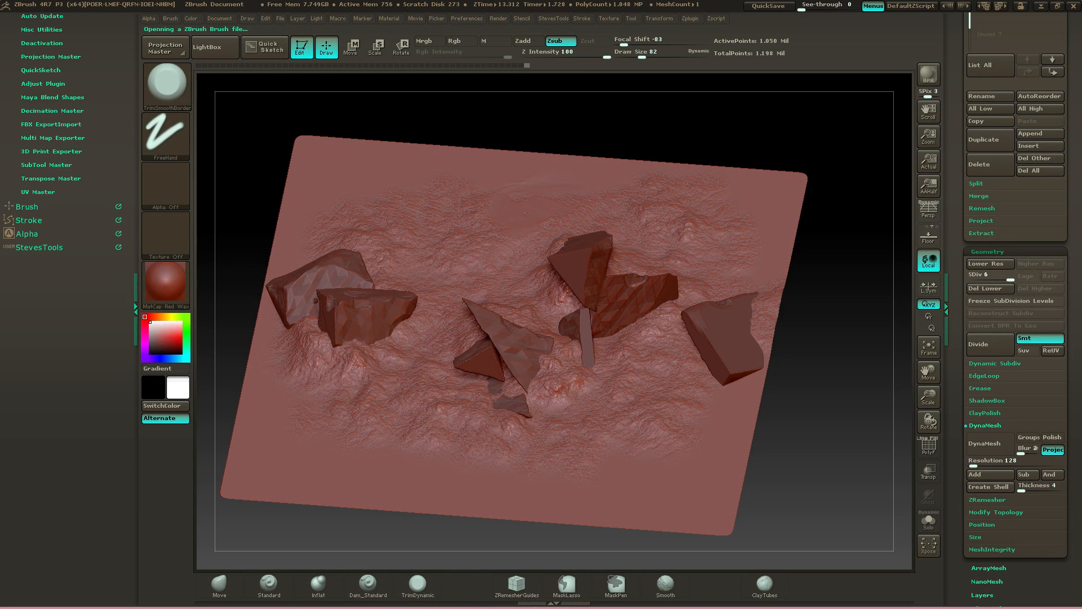
{"action": "key", "text": "ctrl"}
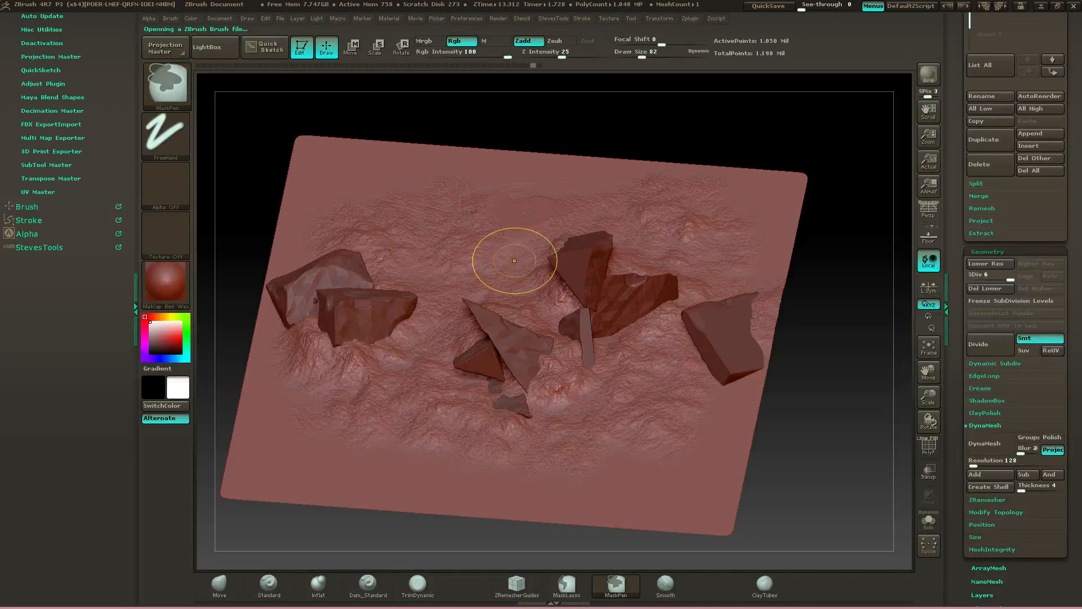
{"action": "key", "text": "ctrl+z"}
{"action": "key", "text": "ctrl+z"}
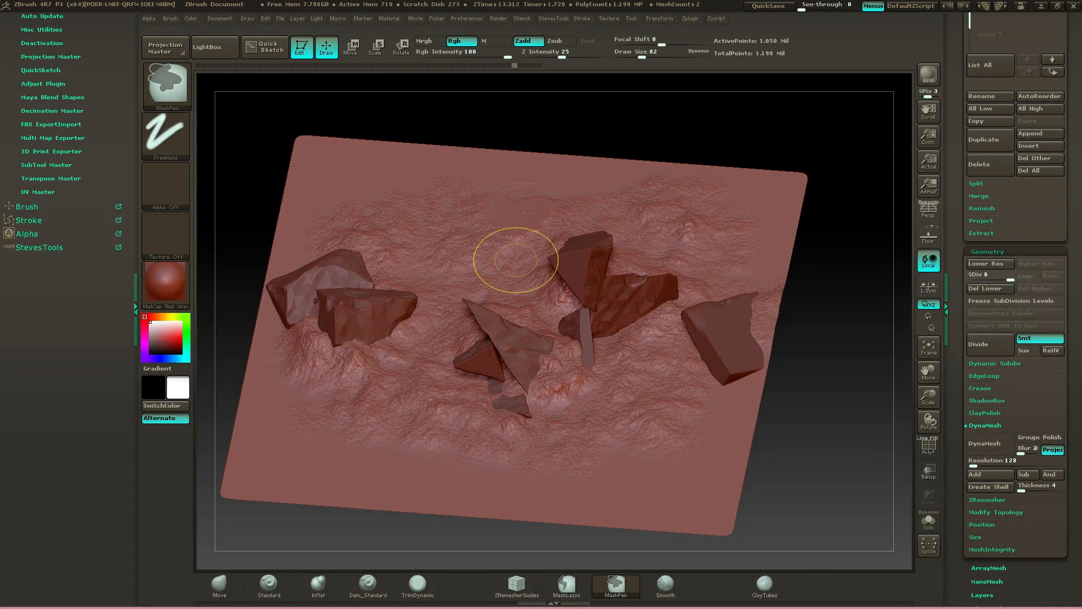
Assign the square Alpha 28 to the TrimSmoothBorder brush and set its draw size to 75
{"action": "key", "text": "shift"}
{"action": "left_click", "coordinate": [169, 192]}
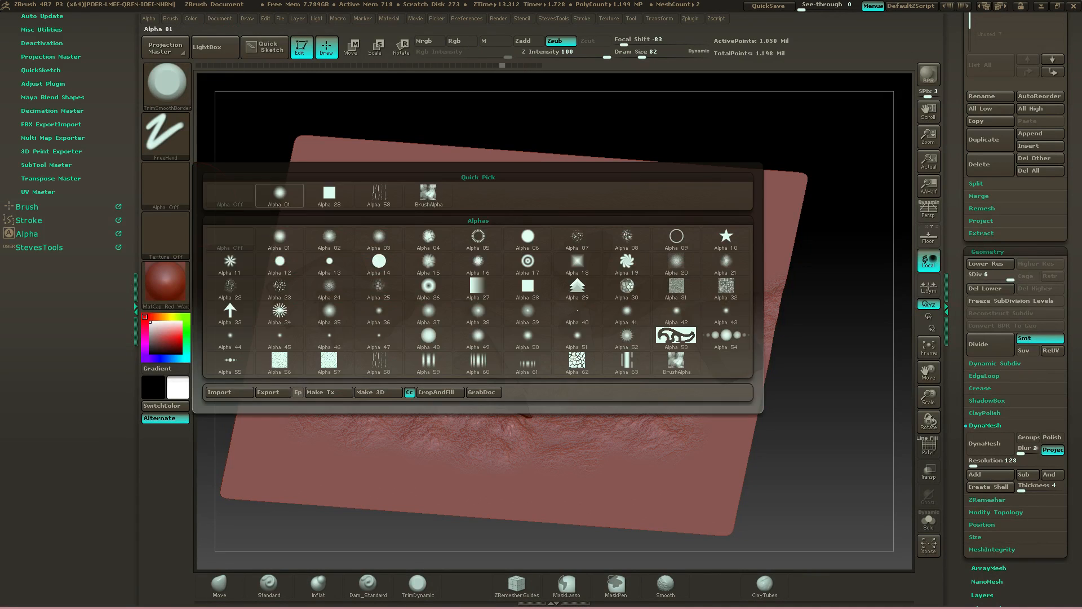
{"action": "left_click", "coordinate": [313, 197]}
{"action": "key", "text": "s"}
{"action": "left_click_drag", "start_coordinate": [450, 224], "coordinate": [447, 224]}
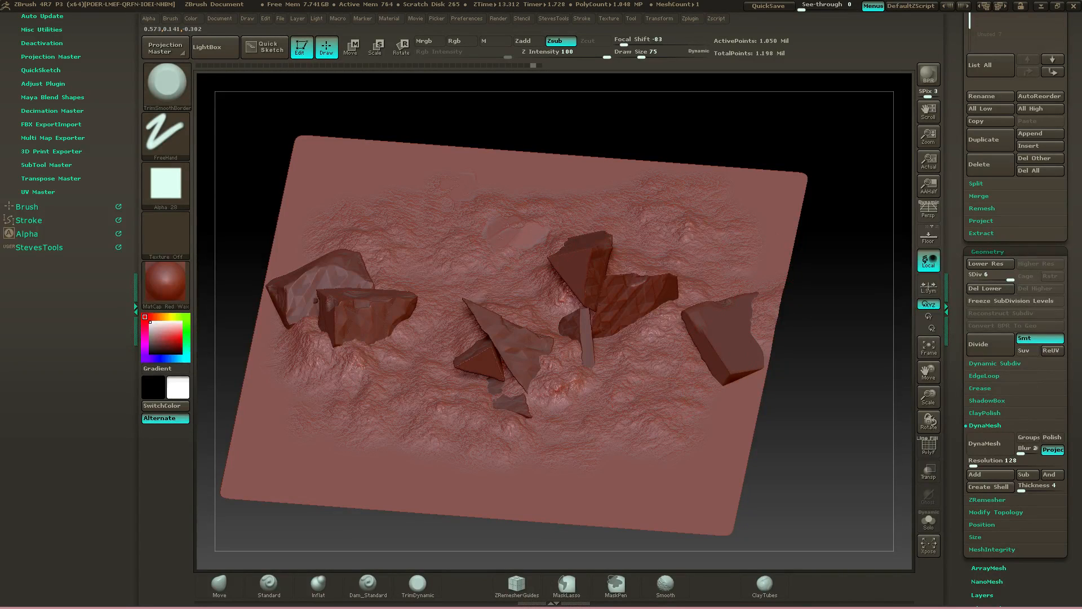
Flatten stone-like patches across the rocky ground around the shards with the TrimSmoothBorder and TrimDynamic brushes
{"action": "left_click_drag", "start_coordinate": [623, 373], "coordinate": [650, 377]}
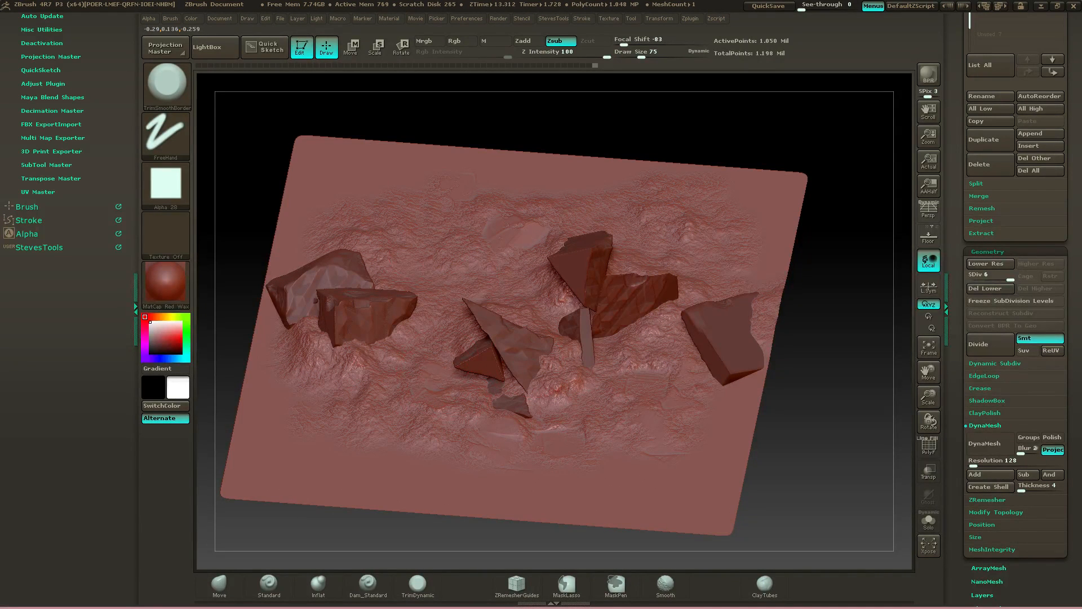
{"action": "left_click_drag", "start_coordinate": [431, 344], "coordinate": [458, 334]}
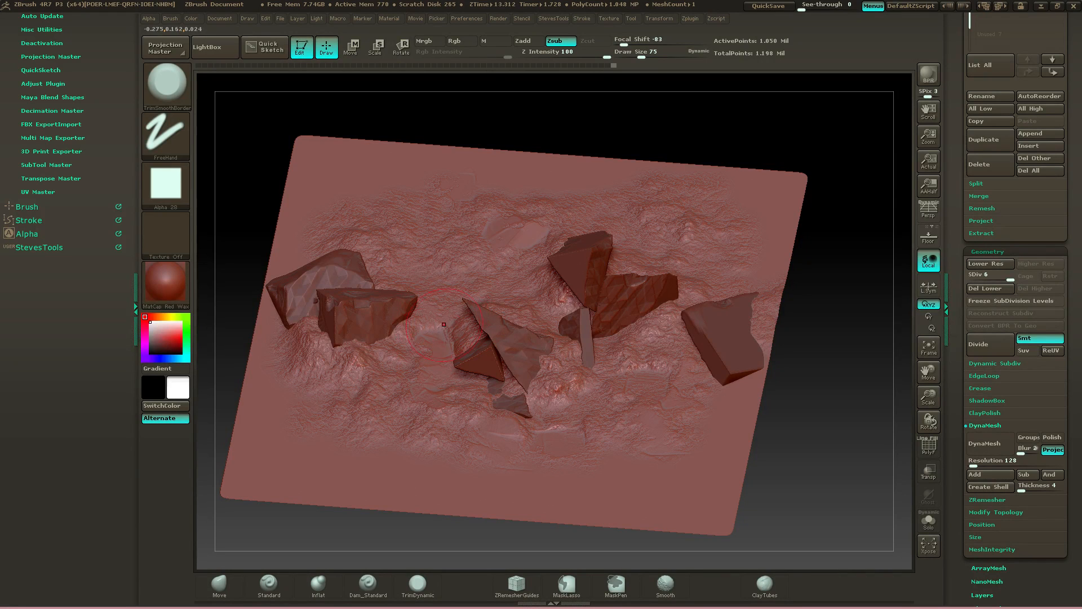
{"action": "mouse_move", "coordinate": [363, 357]}
{"action": "left_mouse_down"}
{"action": "mouse_move", "coordinate": [361, 369]}
{"action": "mouse_move", "coordinate": [355, 361]}
{"action": "left_mouse_up"}
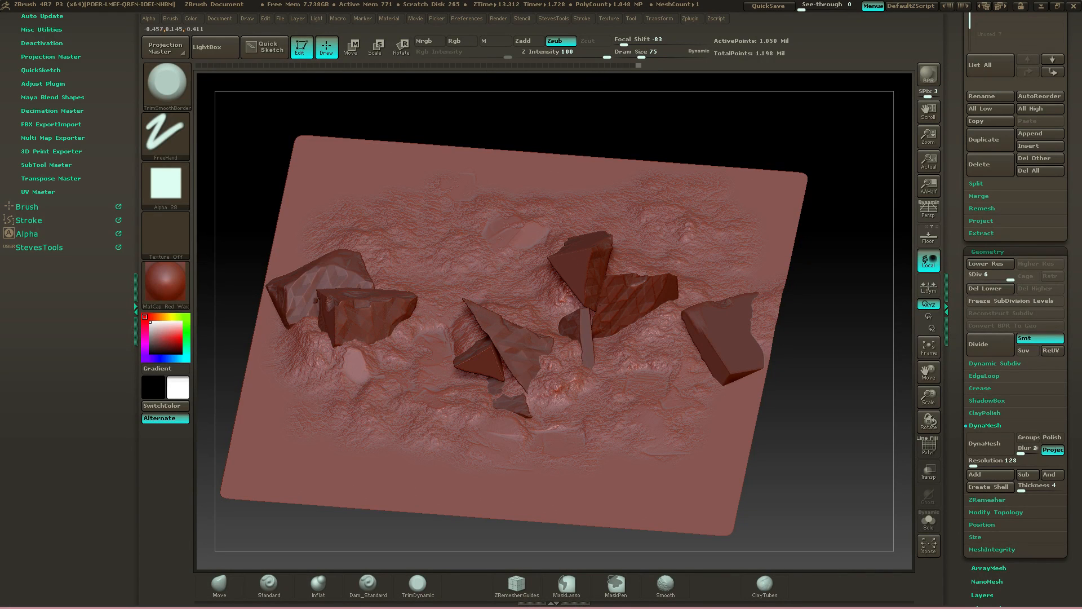
{"action": "left_click_drag", "start_coordinate": [409, 406], "coordinate": [435, 424]}
{"action": "mouse_move", "coordinate": [632, 334]}
{"action": "left_mouse_down"}
{"action": "mouse_move", "coordinate": [648, 333]}
{"action": "mouse_move", "coordinate": [690, 272]}
{"action": "left_mouse_up"}
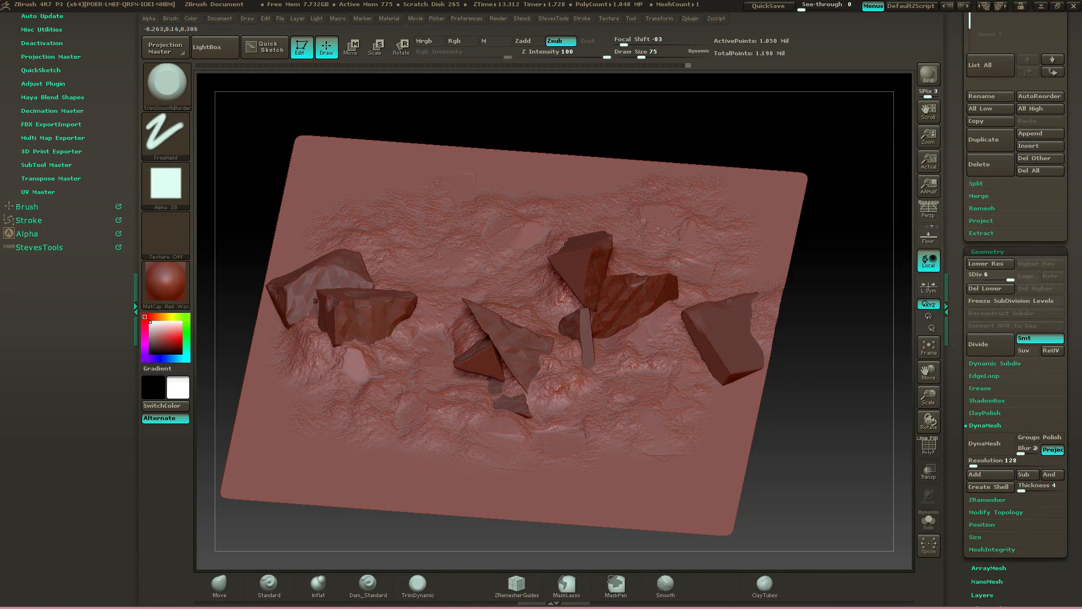
{"action": "left_click_drag", "start_coordinate": [437, 294], "coordinate": [446, 300]}
{"action": "left_click_drag", "start_coordinate": [474, 224], "coordinate": [515, 202]}
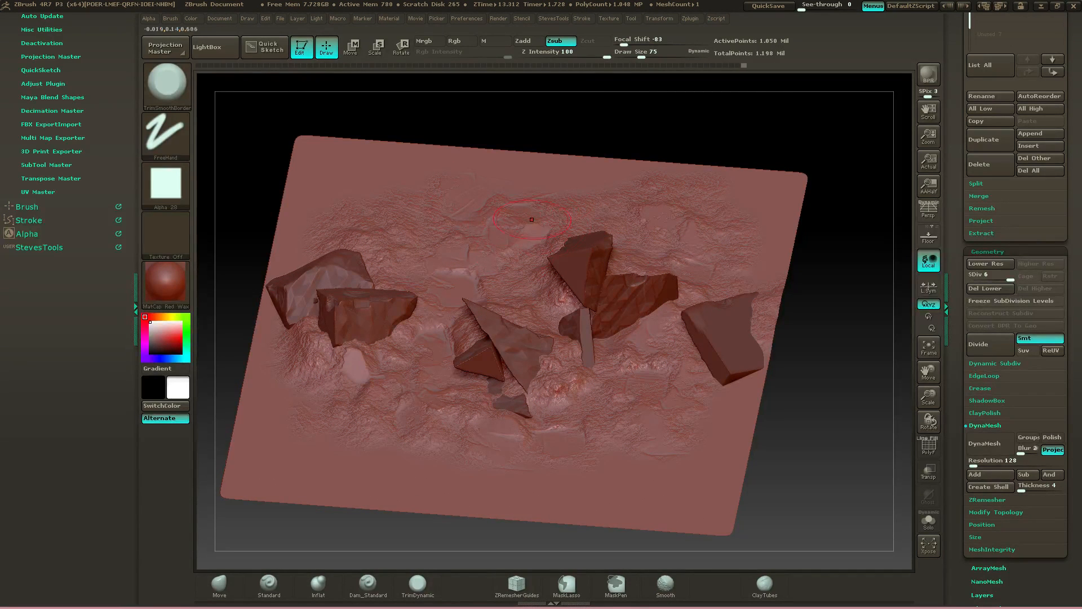
{"action": "left_click", "coordinate": [417, 585]}
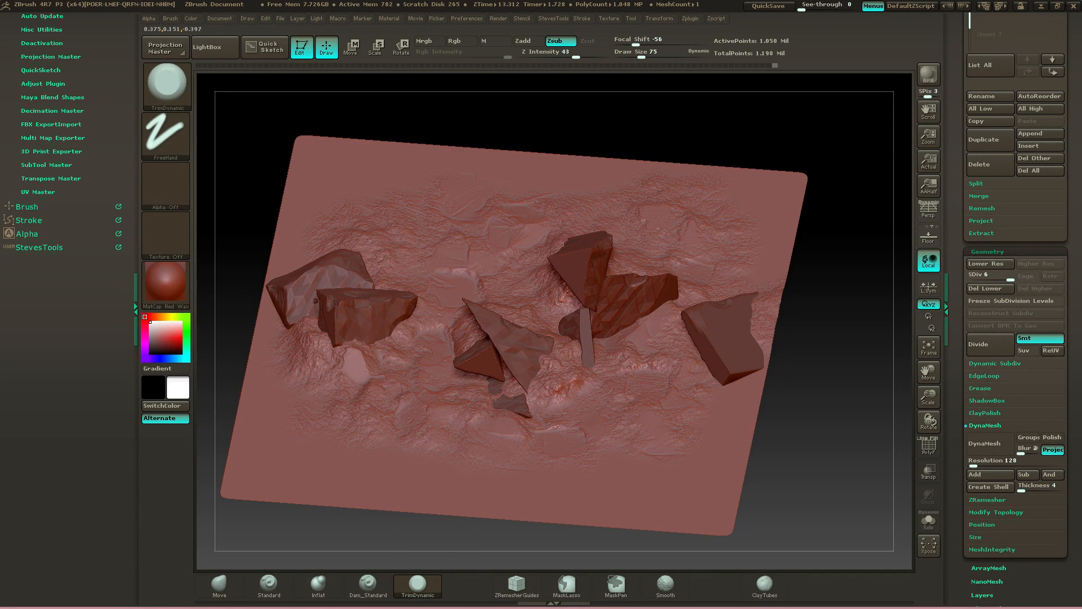
{"action": "left_click_drag", "start_coordinate": [555, 383], "coordinate": [562, 390]}
Switch to the pieces subtool and trim the hard edges of the tall pointed shard and the isolated slab with TrimDynamic
{"action": "mouse_move", "coordinate": [728, 124]}
{"action": "left_mouse_down"}
{"action": "mouse_move", "coordinate": [724, 237]}
{"action": "mouse_move", "coordinate": [722, 206]}
{"action": "mouse_move", "coordinate": [693, 237]}
{"action": "mouse_move", "coordinate": [649, 251]}
{"action": "mouse_move", "coordinate": [682, 226]}
{"action": "mouse_move", "coordinate": [758, 232]}
{"action": "mouse_move", "coordinate": [745, 237]}
{"action": "left_mouse_up"}
{"action": "left_click", "coordinate": [589, 293], "text": "alt"}
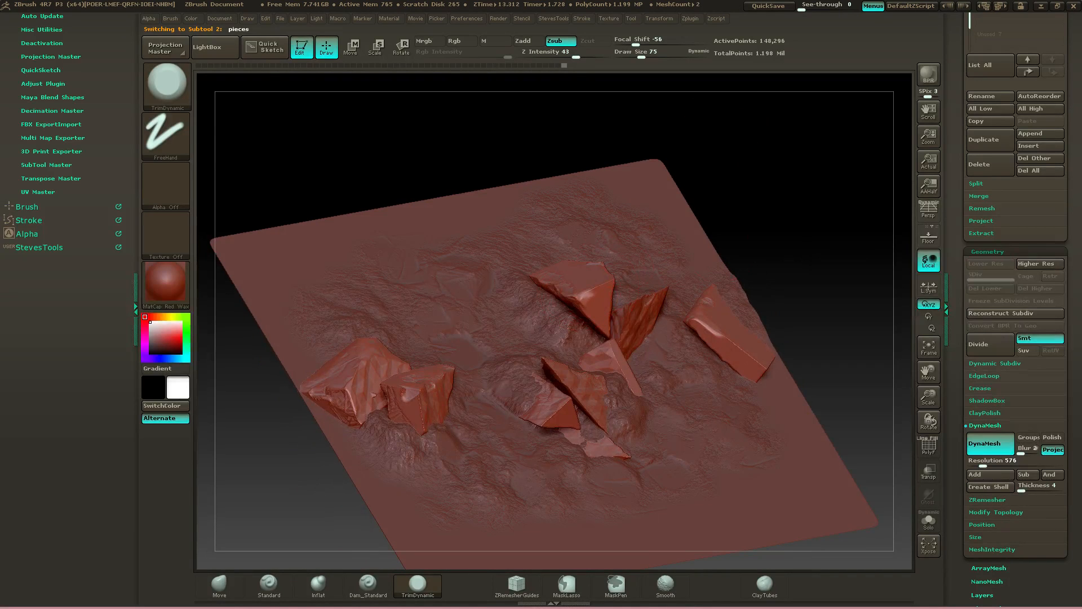
{"action": "mouse_move", "coordinate": [582, 297]}
{"action": "left_mouse_down"}
{"action": "mouse_move", "coordinate": [588, 315]}
{"action": "mouse_move", "coordinate": [586, 295]}
{"action": "left_mouse_up"}
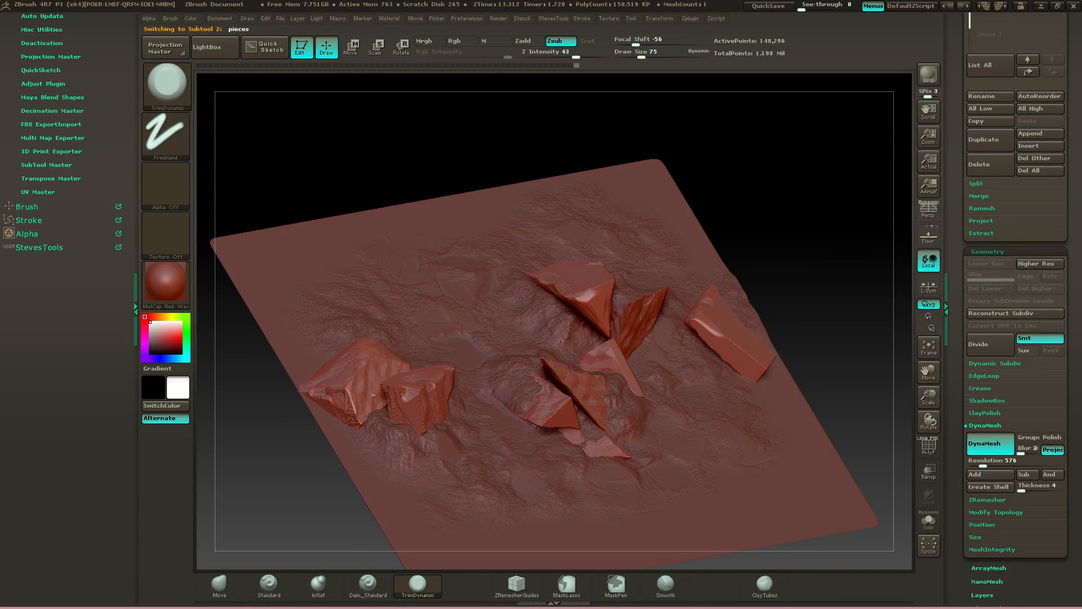
{"action": "left_click_drag", "start_coordinate": [754, 217], "coordinate": [732, 248]}
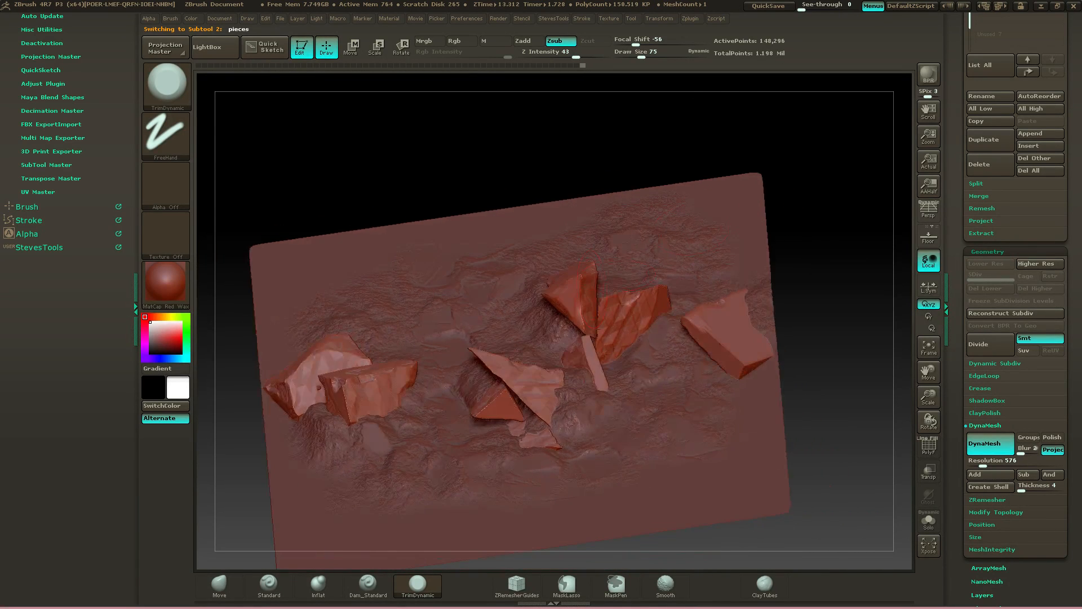
{"action": "left_click_drag", "start_coordinate": [568, 276], "coordinate": [579, 296]}
{"action": "left_click_drag", "start_coordinate": [701, 330], "coordinate": [752, 363]}
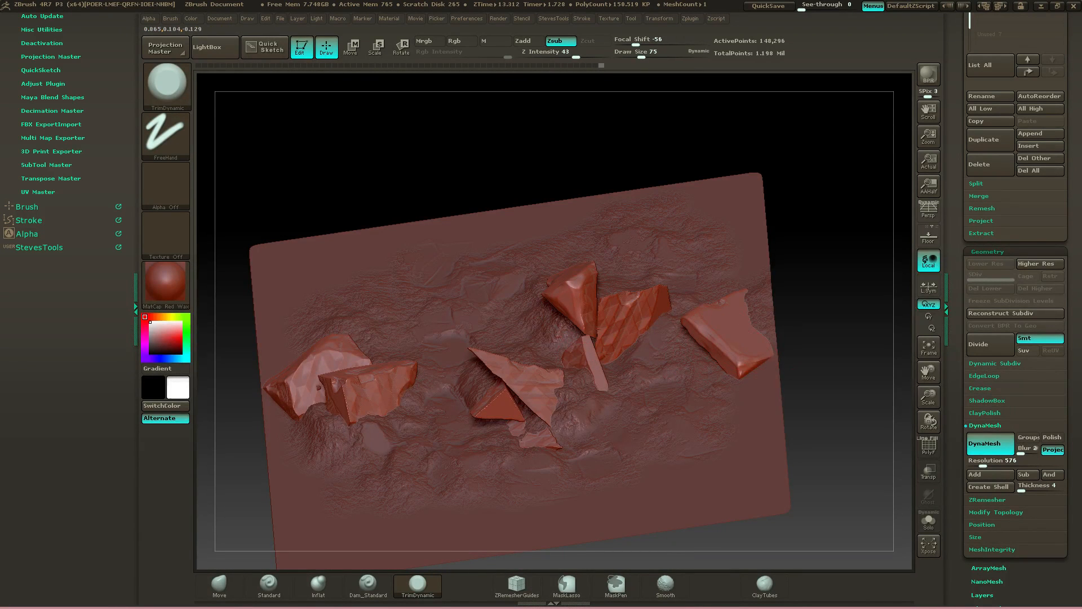
Wear down the edges and faces of the thin central shards, the paired blocks and the ridged shard with TrimDynamic
{"action": "left_click_drag", "start_coordinate": [818, 225], "coordinate": [795, 254]}
{"action": "mouse_move", "coordinate": [538, 411]}
{"action": "left_mouse_down"}
{"action": "mouse_move", "coordinate": [521, 398]}
{"action": "mouse_move", "coordinate": [499, 417]}
{"action": "left_mouse_up"}
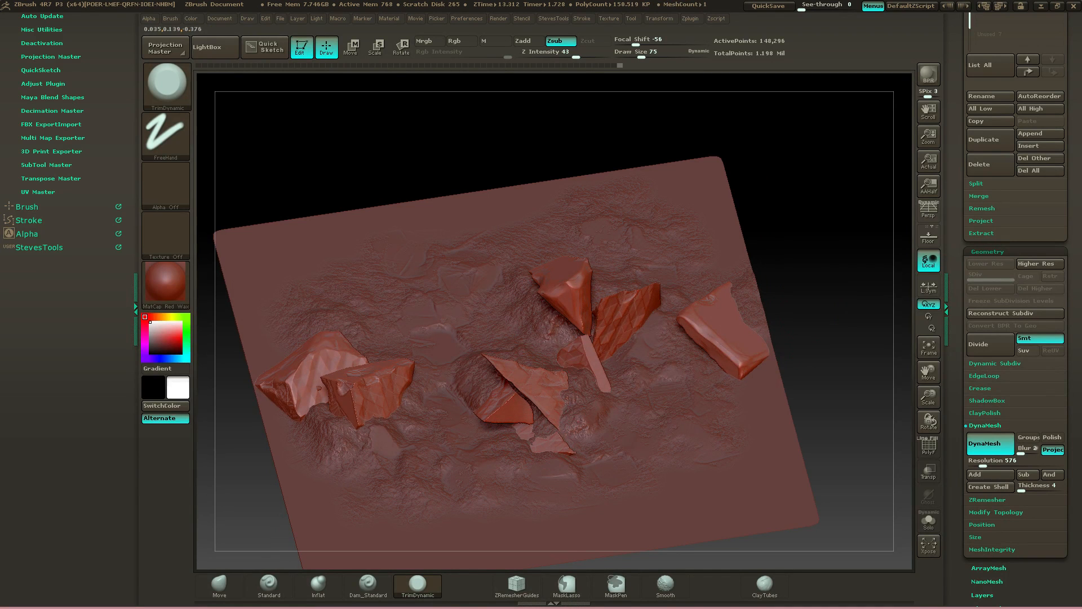
{"action": "left_click_drag", "start_coordinate": [368, 391], "coordinate": [374, 398]}
{"action": "left_click_drag", "start_coordinate": [748, 181], "coordinate": [643, 302]}
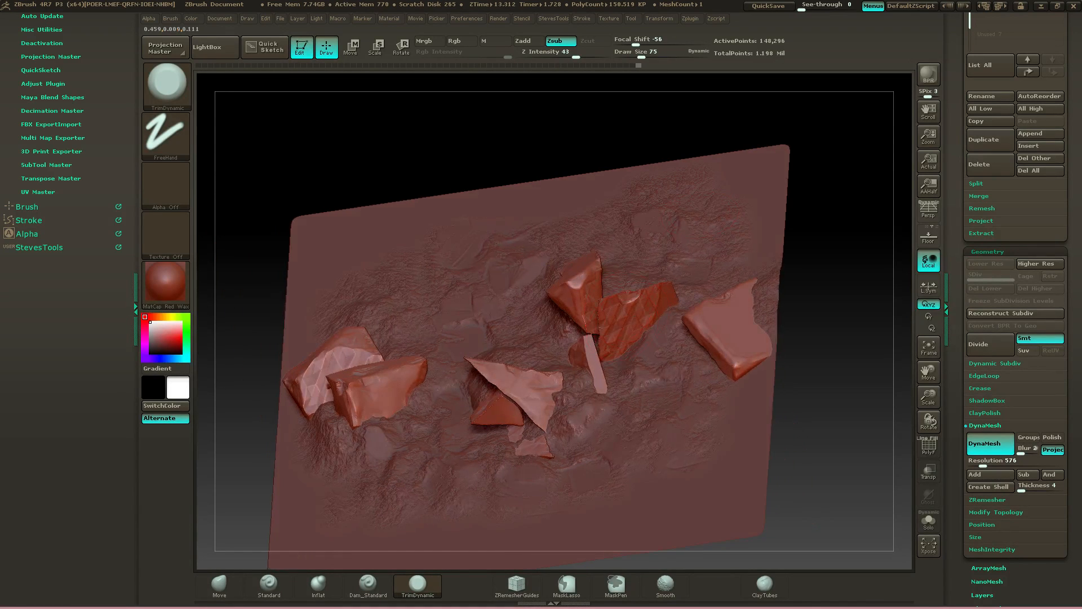
{"action": "key", "text": "shift"}
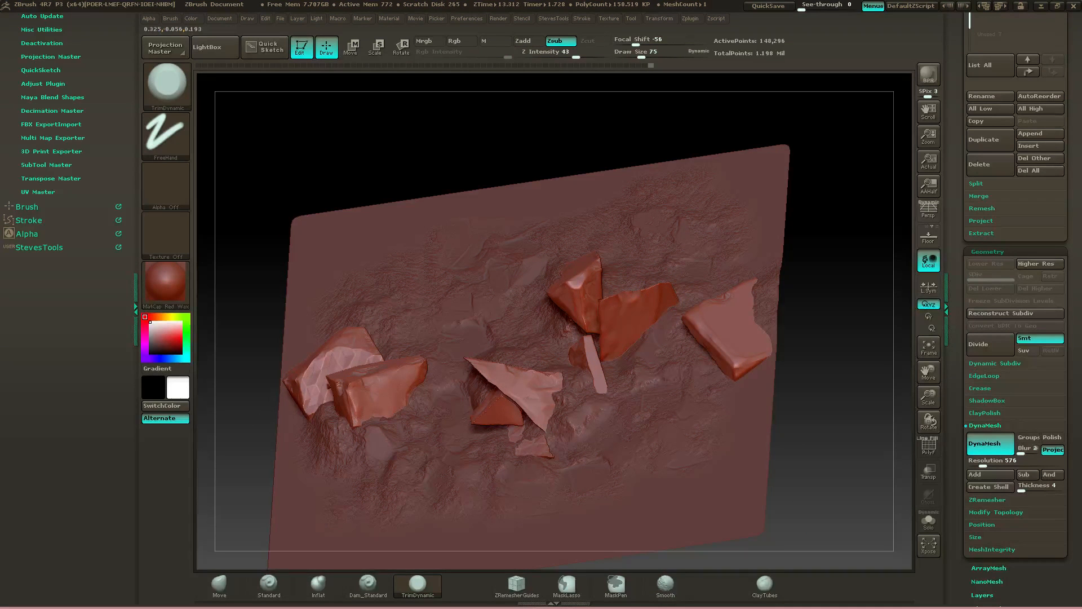
{"action": "left_click_drag", "start_coordinate": [670, 299], "coordinate": [536, 414]}
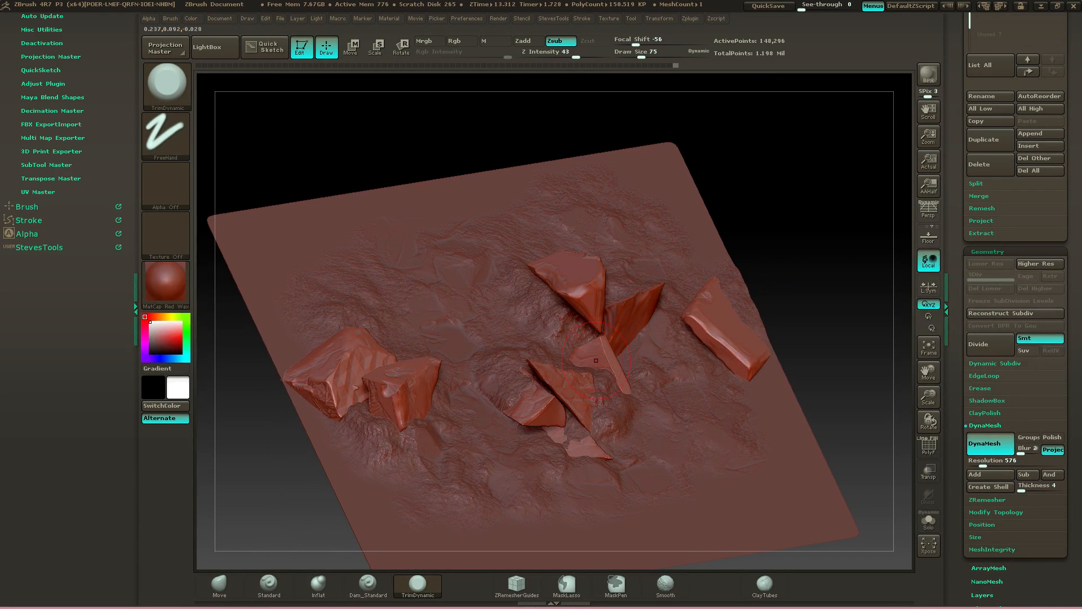
Select the Rubble Pack Brush and choose its Barrel mesh as the insert
{"action": "mouse_move", "coordinate": [769, 223]}
{"action": "left_mouse_down"}
{"action": "mouse_move", "coordinate": [748, 200]}
{"action": "mouse_move", "coordinate": [744, 162]}
{"action": "left_mouse_up"}
{"action": "mouse_move", "coordinate": [737, 228]}
{"action": "left_mouse_down"}
{"action": "mouse_move", "coordinate": [636, 232]}
{"action": "mouse_move", "coordinate": [742, 205]}
{"action": "mouse_move", "coordinate": [732, 282]}
{"action": "mouse_move", "coordinate": [736, 218]}
{"action": "mouse_move", "coordinate": [710, 192]}
{"action": "left_mouse_up"}
{"action": "mouse_move", "coordinate": [753, 222]}
{"action": "left_mouse_down"}
{"action": "mouse_move", "coordinate": [731, 175]}
{"action": "mouse_move", "coordinate": [691, 169]}
{"action": "mouse_move", "coordinate": [764, 189]}
{"action": "mouse_move", "coordinate": [736, 113]}
{"action": "left_mouse_up"}
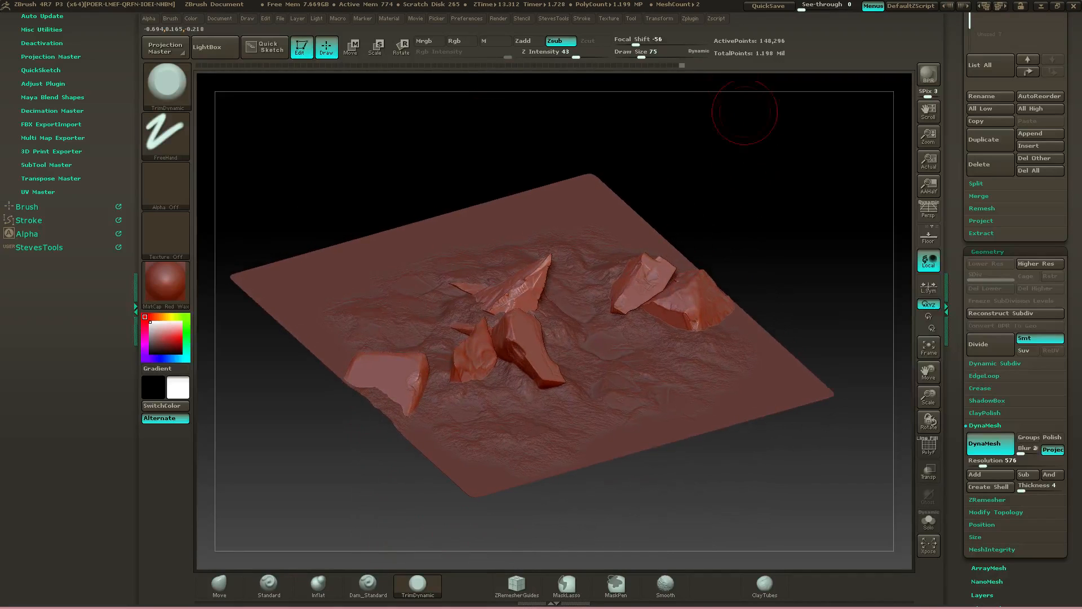
{"action": "key", "text": "b"}
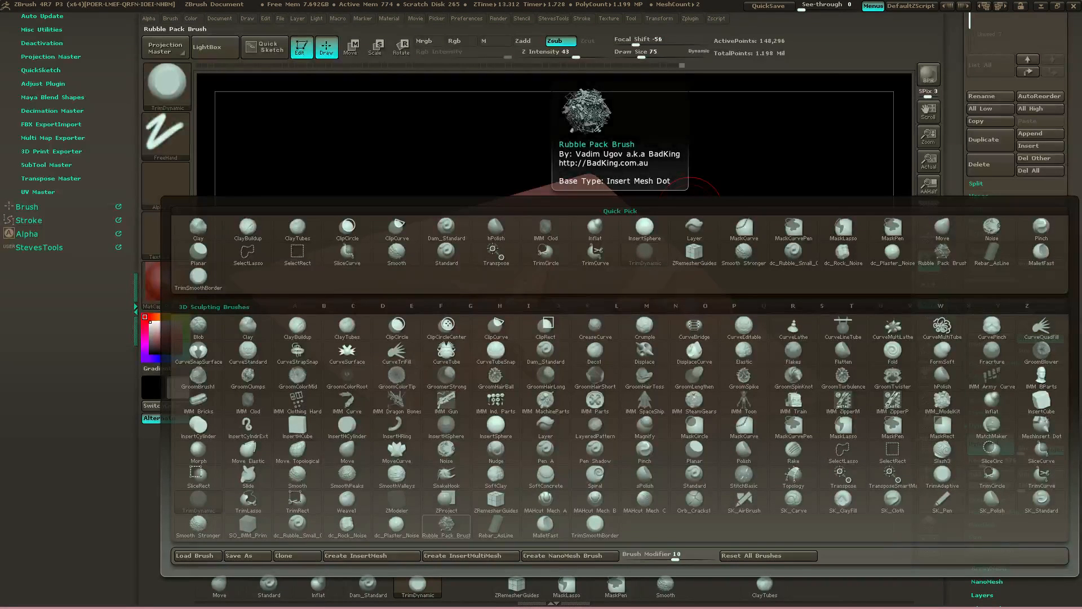
{"action": "left_click", "coordinate": [446, 525]}
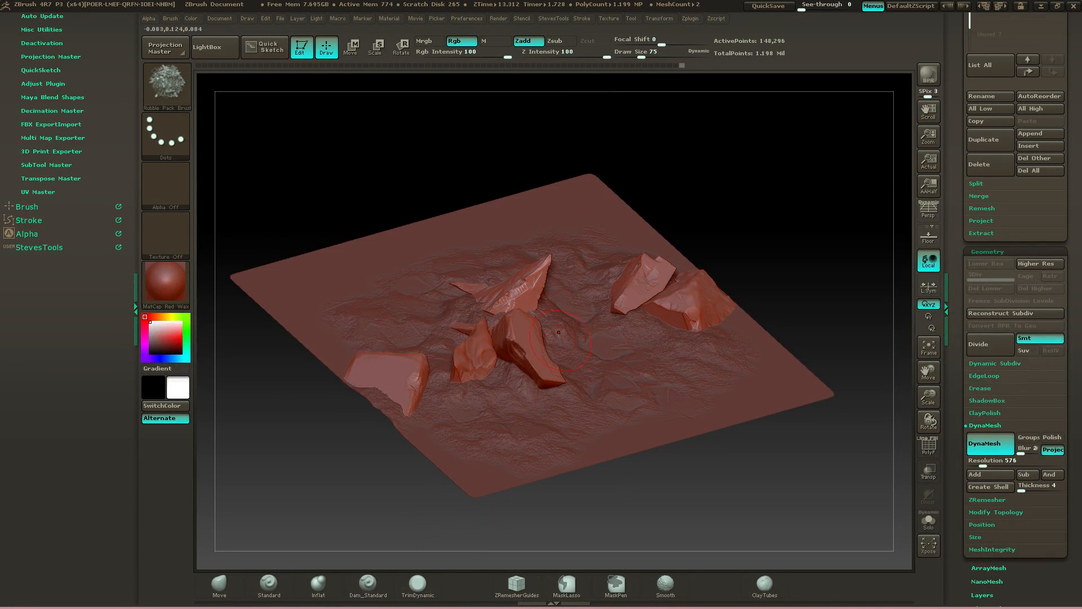
{"action": "key", "text": "m"}
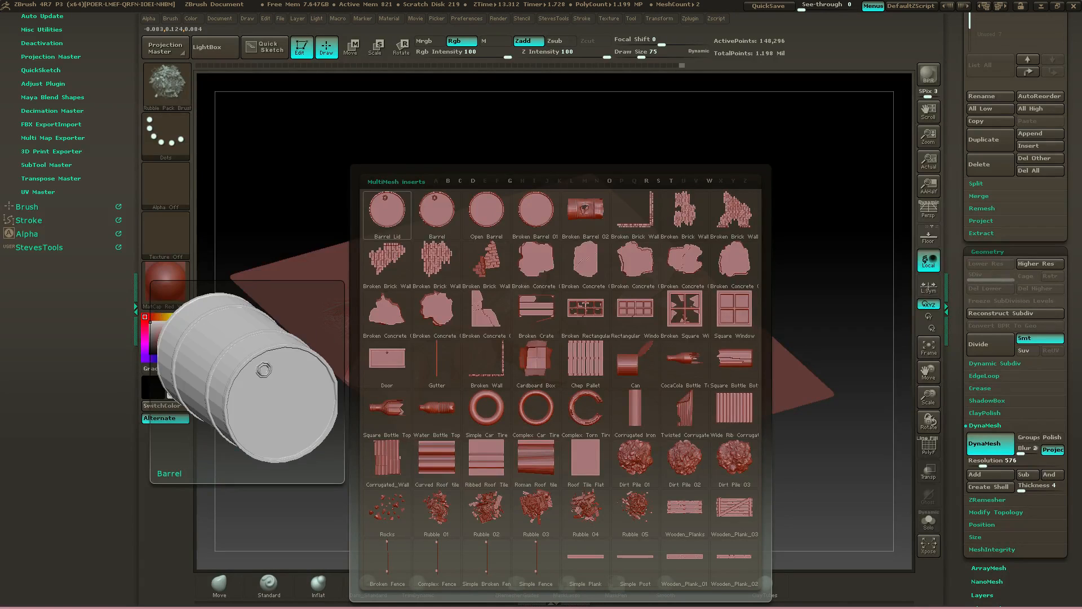
{"action": "left_click", "coordinate": [437, 209]}
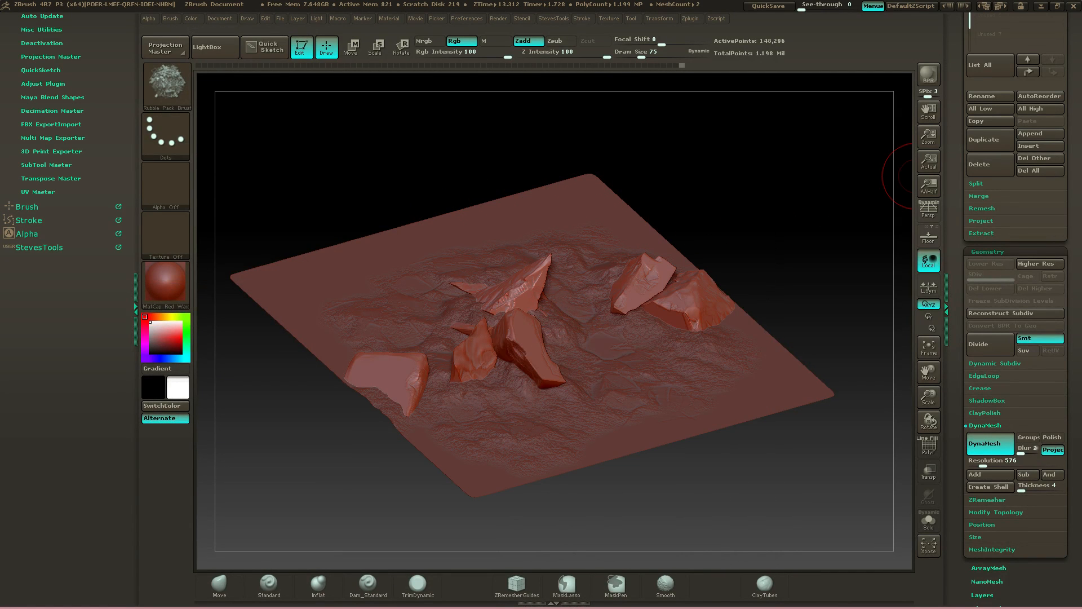
Switch to the PM3D_Plane3D_2 subtool and delete its lower subdivision levels so meshes can be inserted
{"action": "left_click_drag", "start_coordinate": [1073, 151], "coordinate": [1073, 332]}
{"action": "left_click", "coordinate": [993, 42]}
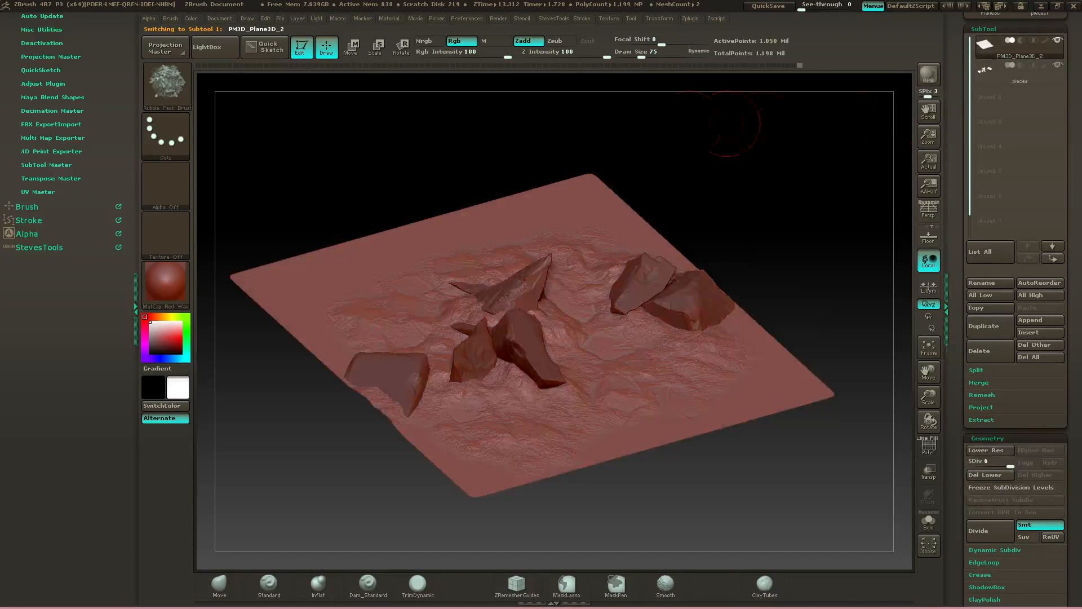
{"action": "left_click", "coordinate": [626, 325]}
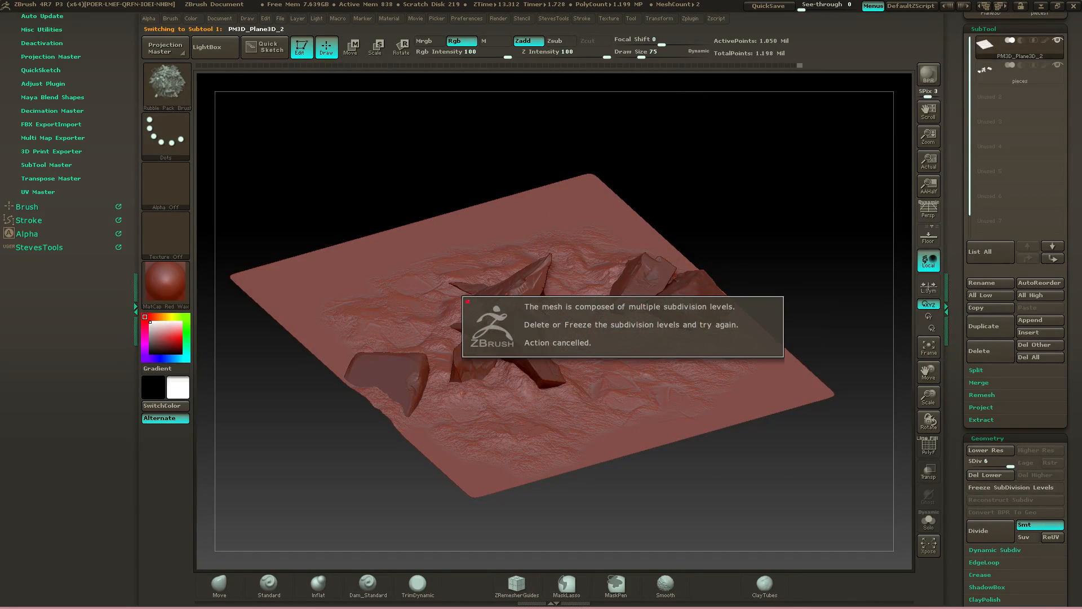
{"action": "scroll", "coordinate": [992, 315], "scroll_direction": "down", "scroll_amount": 1}
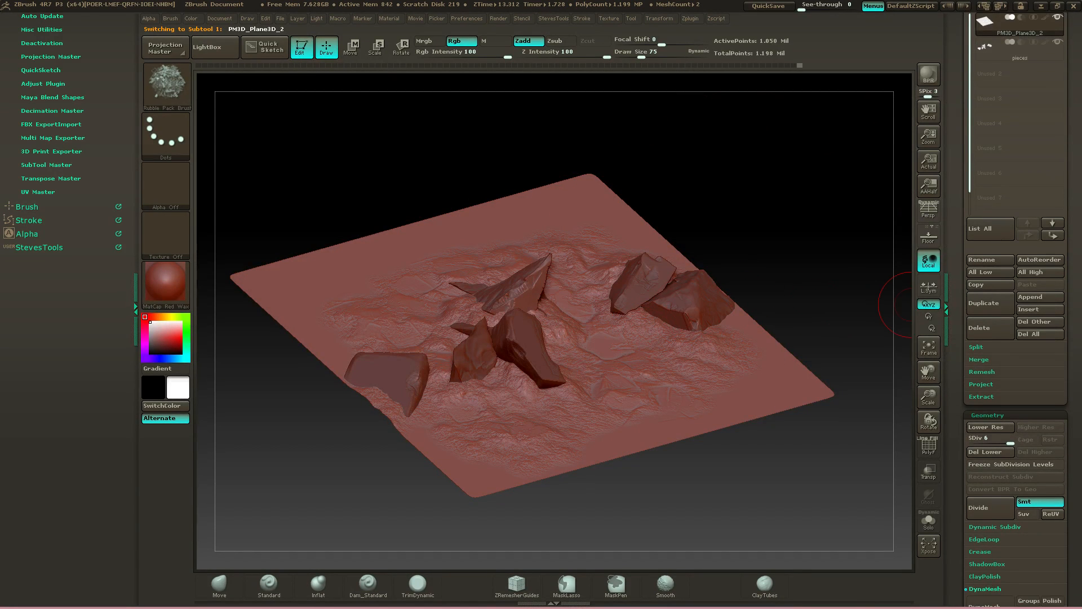
{"action": "left_click", "coordinate": [984, 452]}
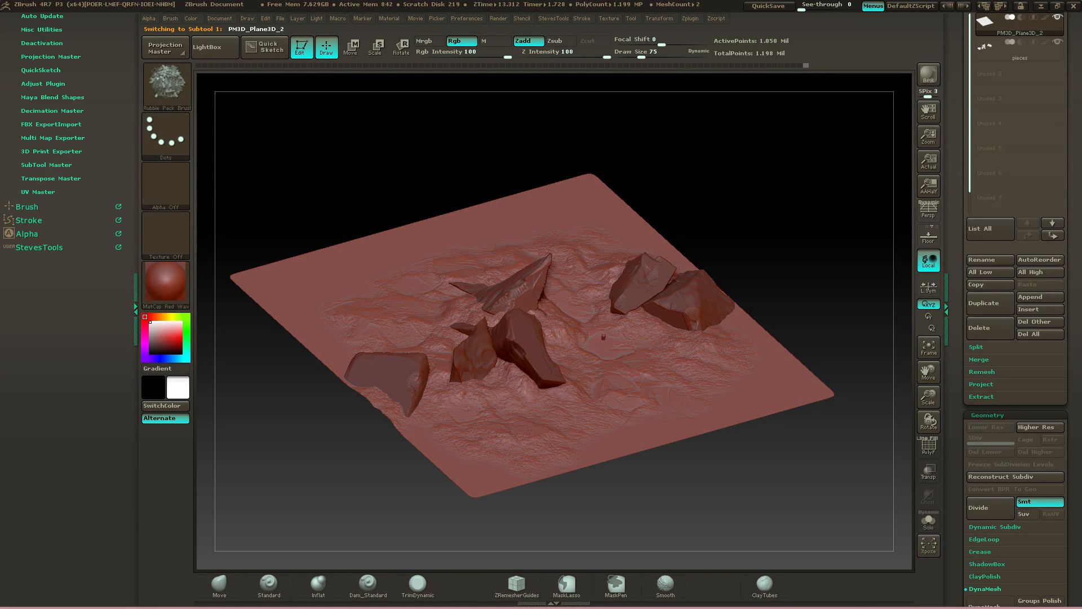
Insert an upright Barrel on the rocky ground beside the pair of large rocks, undoing the oversized attempts and keeping a smaller one
{"action": "left_click_drag", "start_coordinate": [604, 336], "coordinate": [618, 147]}
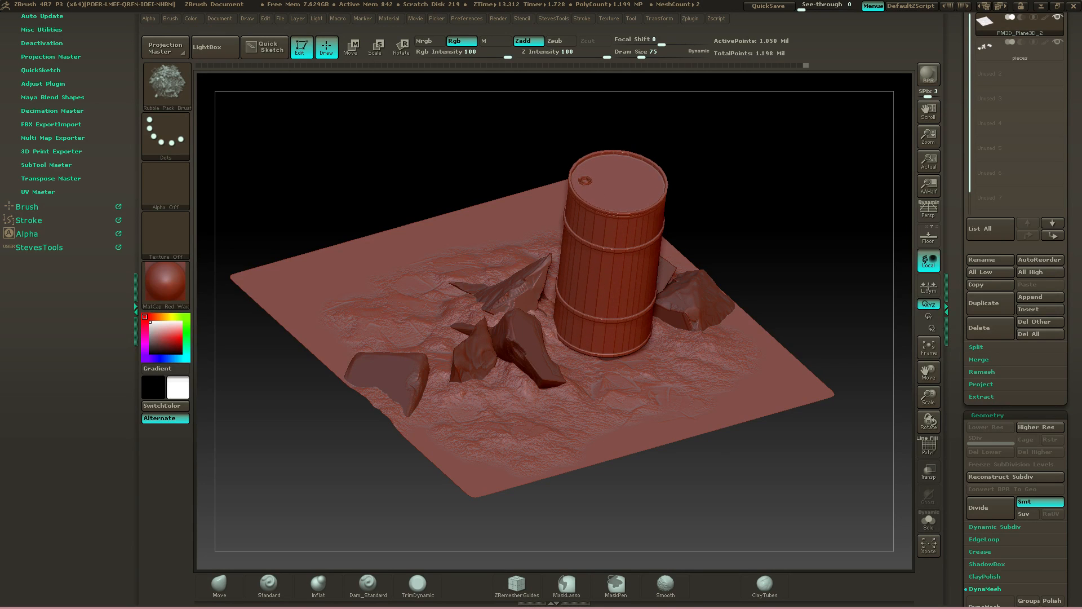
{"action": "key", "text": "ctrl+z"}
{"action": "left_click_drag", "start_coordinate": [621, 337], "coordinate": [625, 276]}
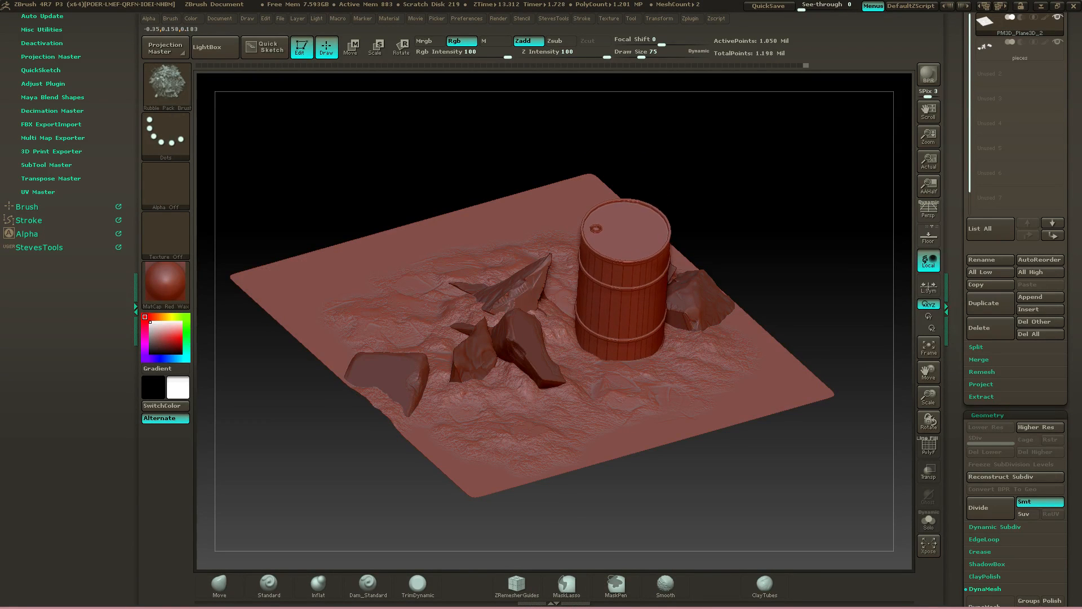
{"action": "mouse_move", "coordinate": [733, 279]}
{"action": "left_mouse_down"}
{"action": "mouse_move", "coordinate": [744, 248]}
{"action": "mouse_move", "coordinate": [728, 210]}
{"action": "left_mouse_up"}
{"action": "mouse_move", "coordinate": [526, 166]}
{"action": "left_mouse_down"}
{"action": "mouse_move", "coordinate": [640, 189]}
{"action": "mouse_move", "coordinate": [725, 177]}
{"action": "mouse_move", "coordinate": [634, 314]}
{"action": "left_mouse_up"}
{"action": "key", "text": "ctrl+z"}
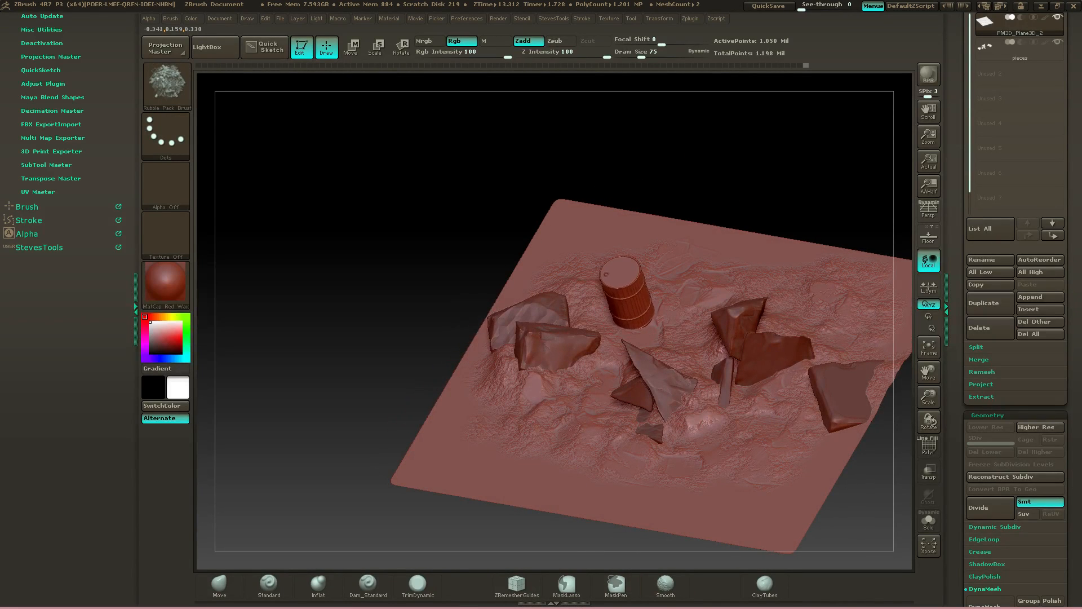
{"action": "left_click_drag", "start_coordinate": [732, 185], "coordinate": [717, 107]}
Tip the barrel over with the Transpose rotate line so it lies on its side against the pair of large rocks
{"action": "left_click", "coordinate": [351, 48]}
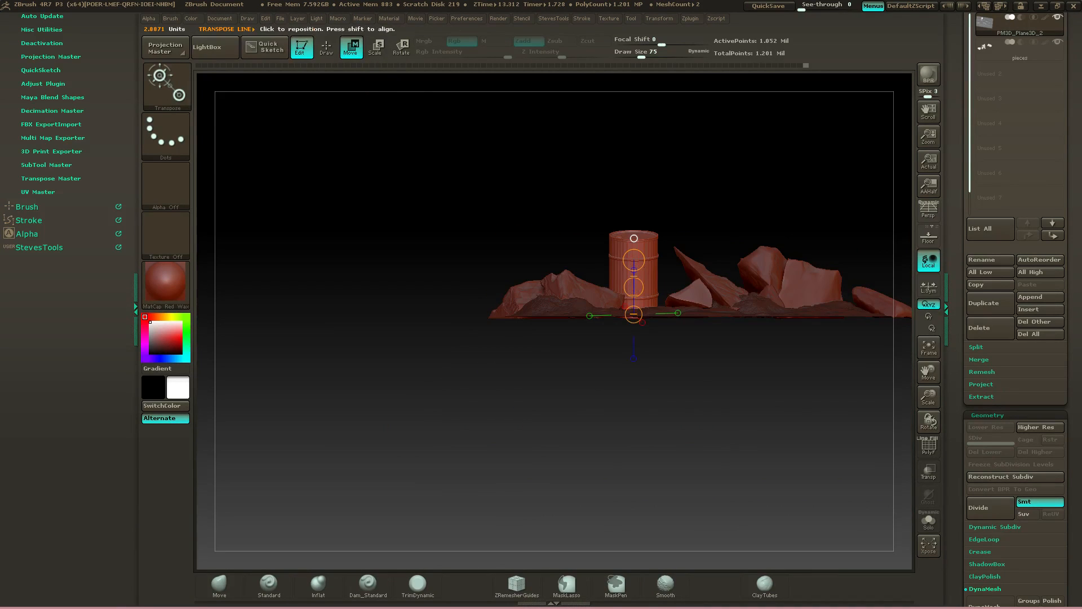
{"action": "left_click_drag", "start_coordinate": [395, 394], "coordinate": [532, 417]}
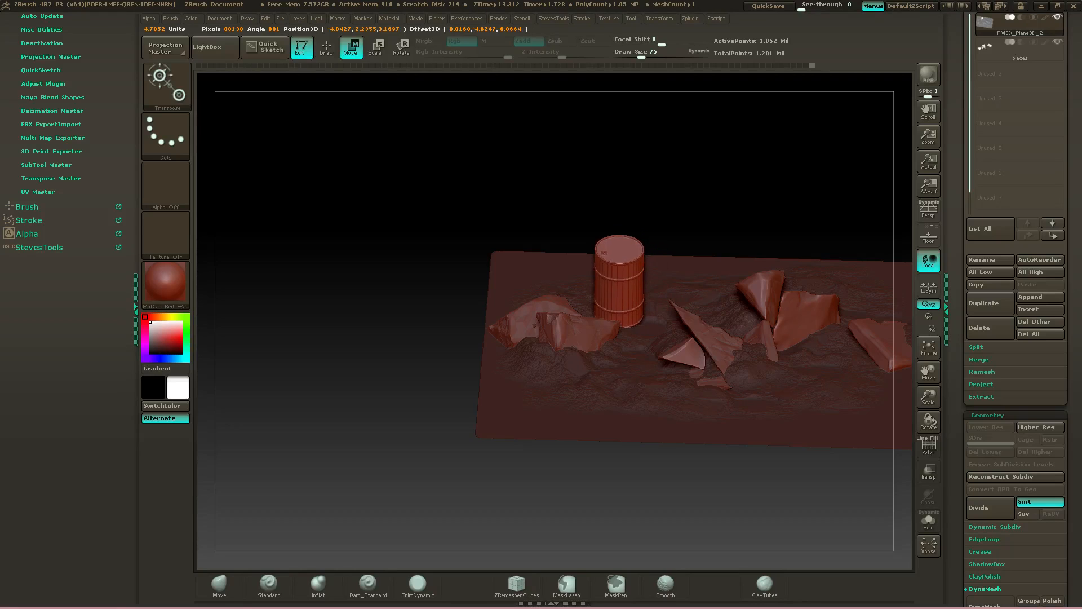
{"action": "left_click", "coordinate": [620, 248]}
{"action": "mouse_move", "coordinate": [628, 150]}
{"action": "left_mouse_down"}
{"action": "mouse_move", "coordinate": [563, 161]}
{"action": "mouse_move", "coordinate": [627, 138]}
{"action": "left_mouse_up"}
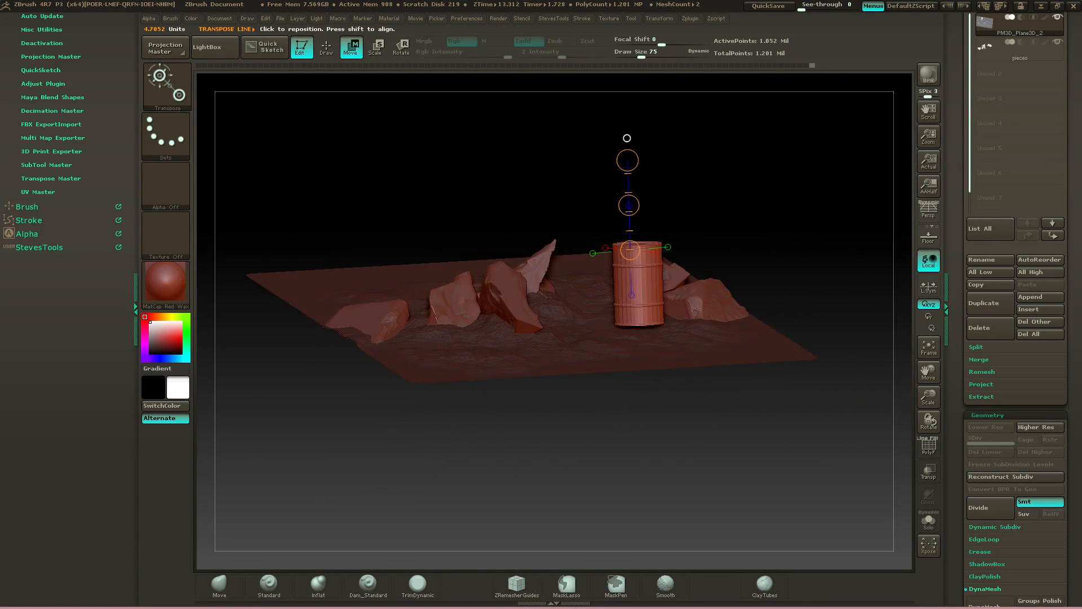
{"action": "left_click_drag", "start_coordinate": [640, 248], "coordinate": [642, 318]}
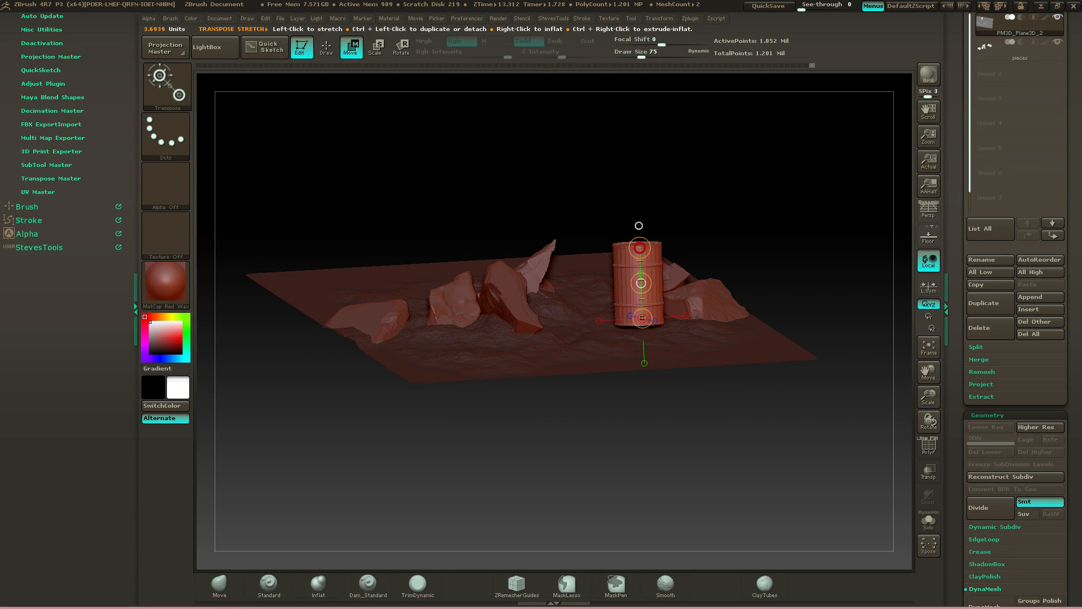
{"action": "key", "text": "r"}
{"action": "left_click_drag", "start_coordinate": [640, 248], "coordinate": [714, 298]}
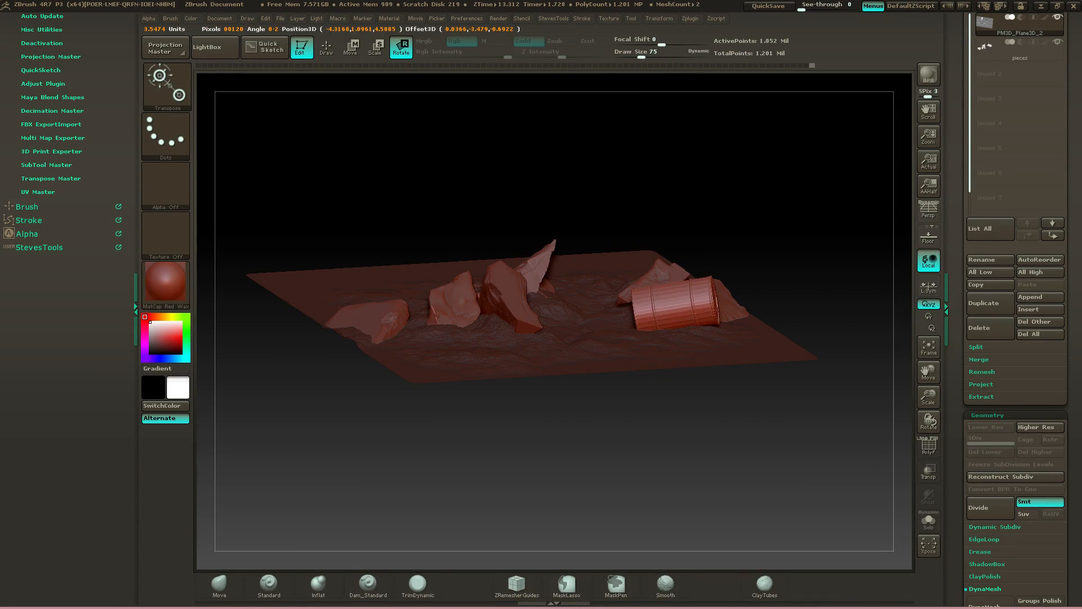
{"action": "mouse_move", "coordinate": [638, 229]}
{"action": "left_mouse_down"}
{"action": "mouse_move", "coordinate": [569, 235]}
{"action": "mouse_move", "coordinate": [643, 235]}
{"action": "left_mouse_up"}
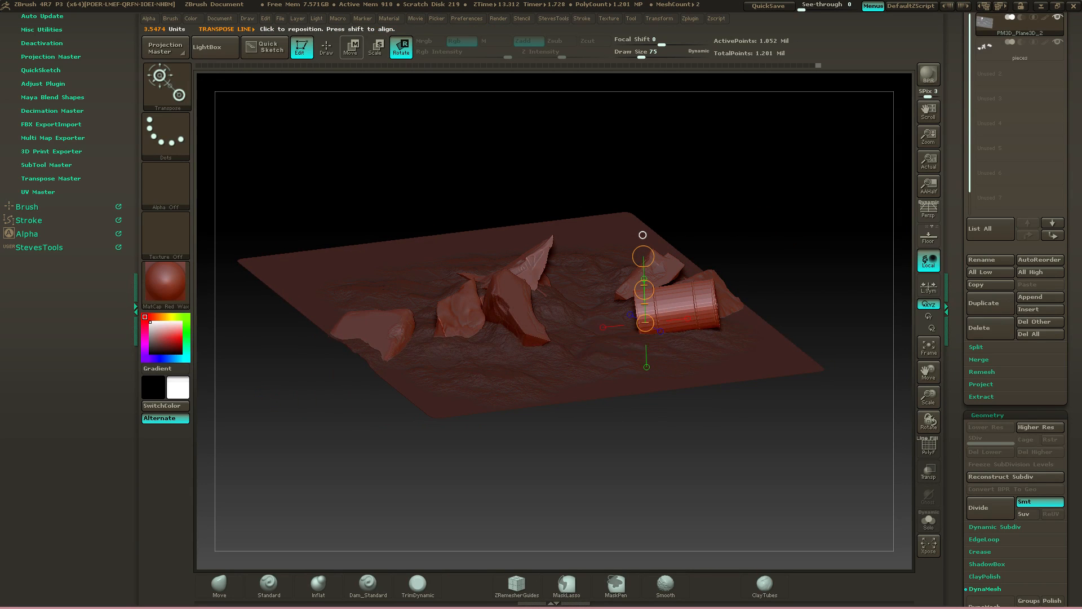
Insert flat Broken Concrete slabs into the ground around the pointed shard, undoing the undersized one
{"action": "key", "text": "q"}
{"action": "key", "text": "m"}
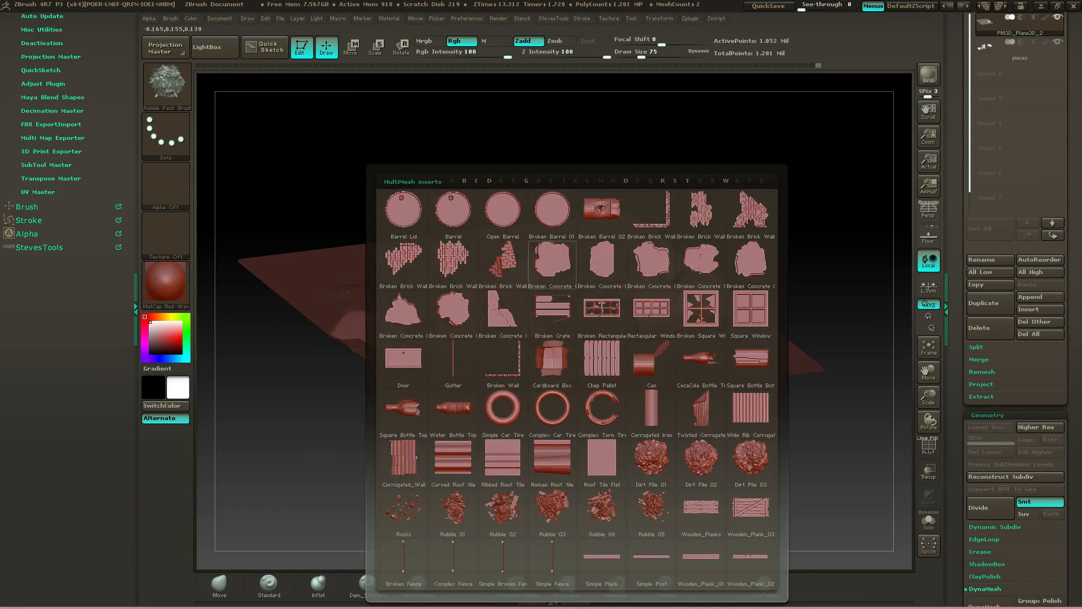
{"action": "left_click", "coordinate": [450, 328]}
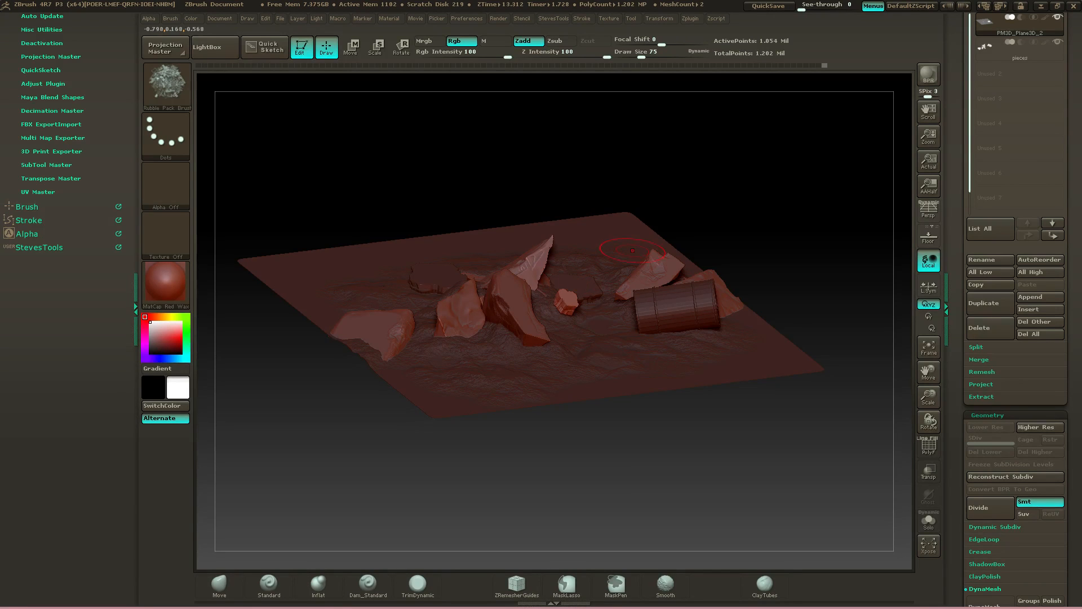
{"action": "key", "text": "ctrl+z"}
{"action": "mouse_move", "coordinate": [694, 188]}
{"action": "left_mouse_down"}
{"action": "mouse_move", "coordinate": [693, 239]}
{"action": "mouse_move", "coordinate": [603, 315]}
{"action": "left_mouse_up"}
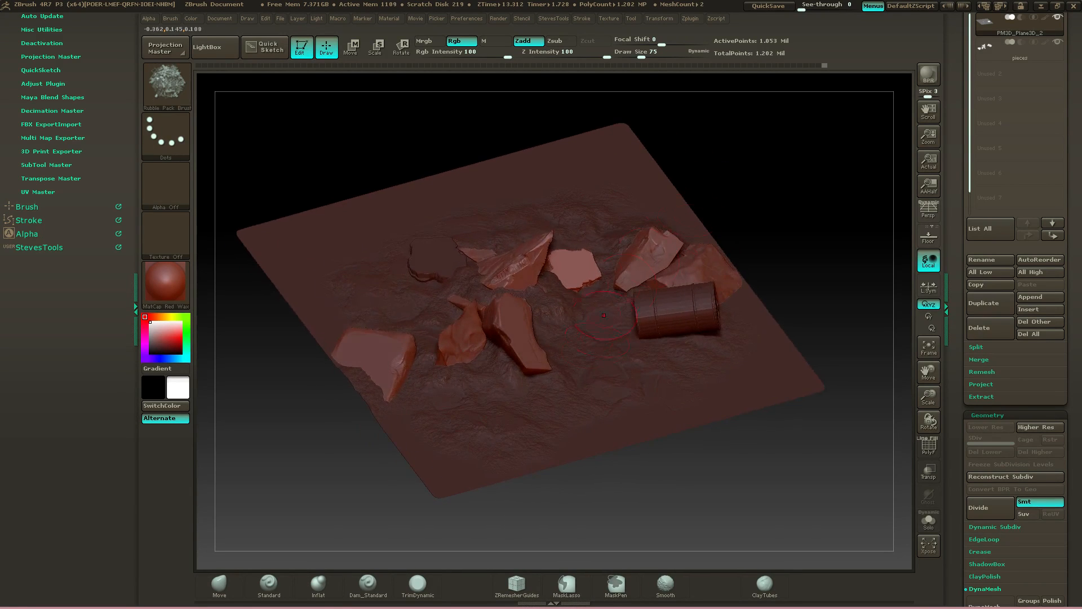
Insert a Broken Barrel 02 mesh on the ground against the central shards
{"action": "key", "text": "m"}
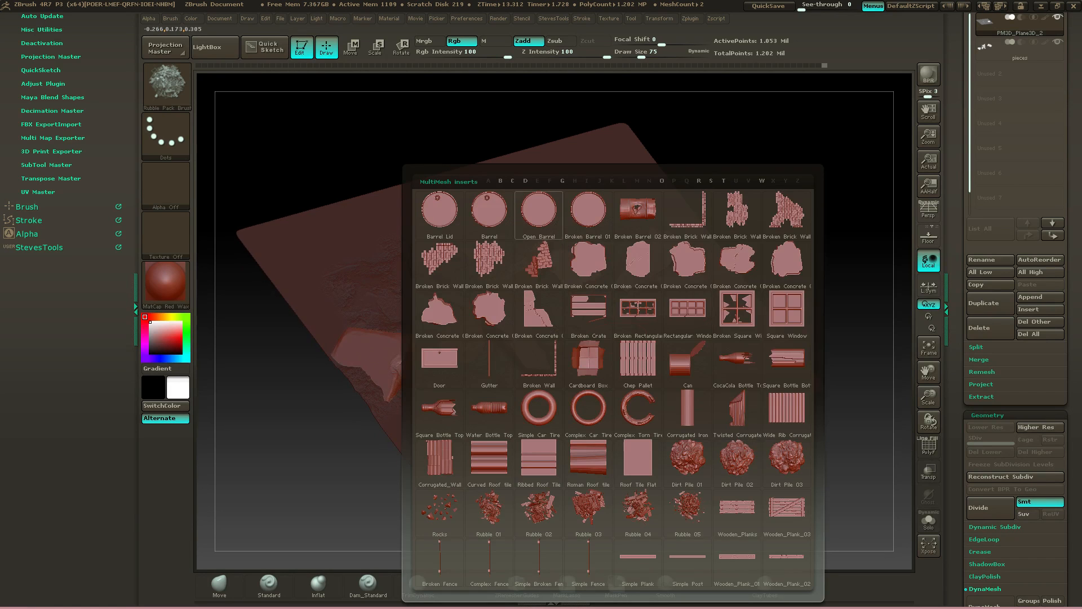
{"action": "left_click", "coordinate": [638, 212]}
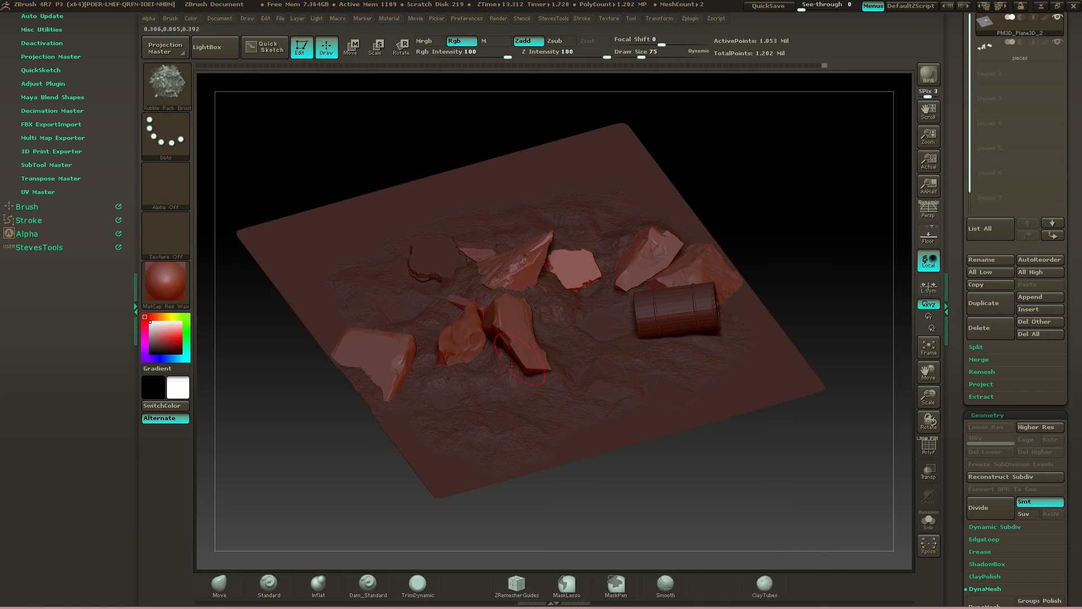
{"action": "left_click_drag", "start_coordinate": [496, 391], "coordinate": [483, 404]}
{"action": "left_click_drag", "start_coordinate": [739, 190], "coordinate": [701, 197]}
{"action": "mouse_move", "coordinate": [440, 135]}
{"action": "left_mouse_down"}
{"action": "mouse_move", "coordinate": [513, 136]}
{"action": "mouse_move", "coordinate": [449, 135]}
{"action": "left_mouse_up"}
Try to move the broken barrel across the central shards with the Transpose move line
{"action": "left_click", "coordinate": [352, 48]}
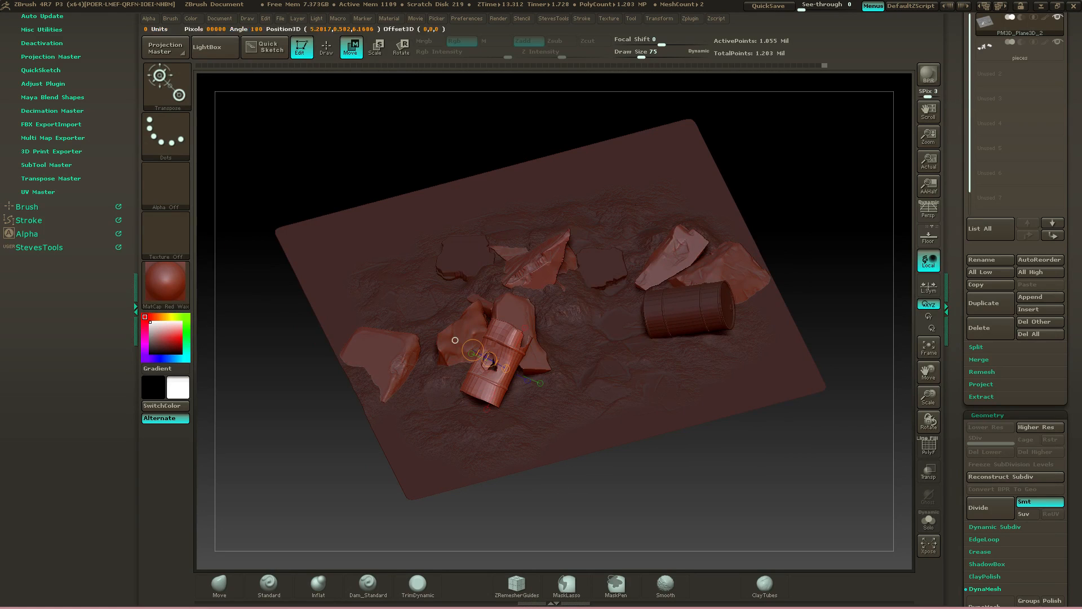
{"action": "left_click", "coordinate": [506, 346]}
{"action": "left_click_drag", "start_coordinate": [500, 361], "coordinate": [451, 304]}
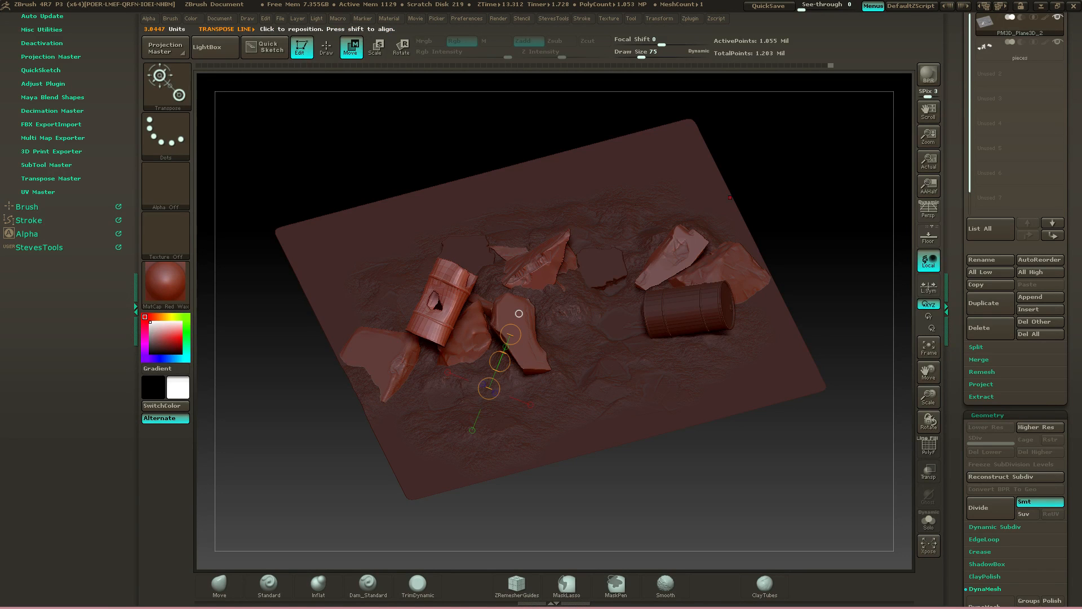
{"action": "left_click_drag", "start_coordinate": [519, 314], "coordinate": [469, 323]}
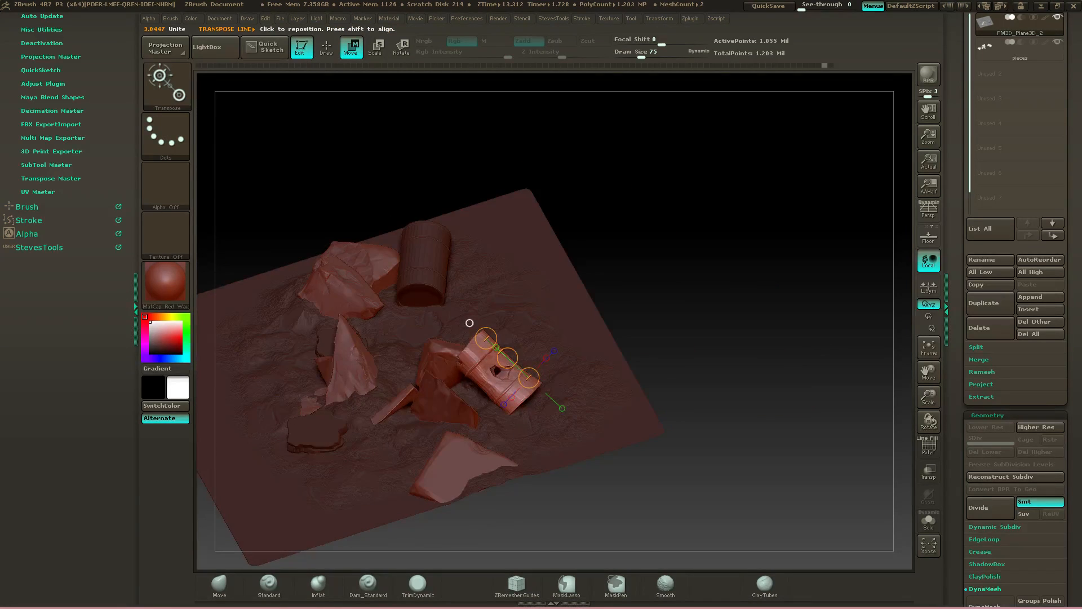
Insert a second Broken Barrel 02 mesh on the ground between the isolated slab and the broken concrete
{"action": "key", "text": "q"}
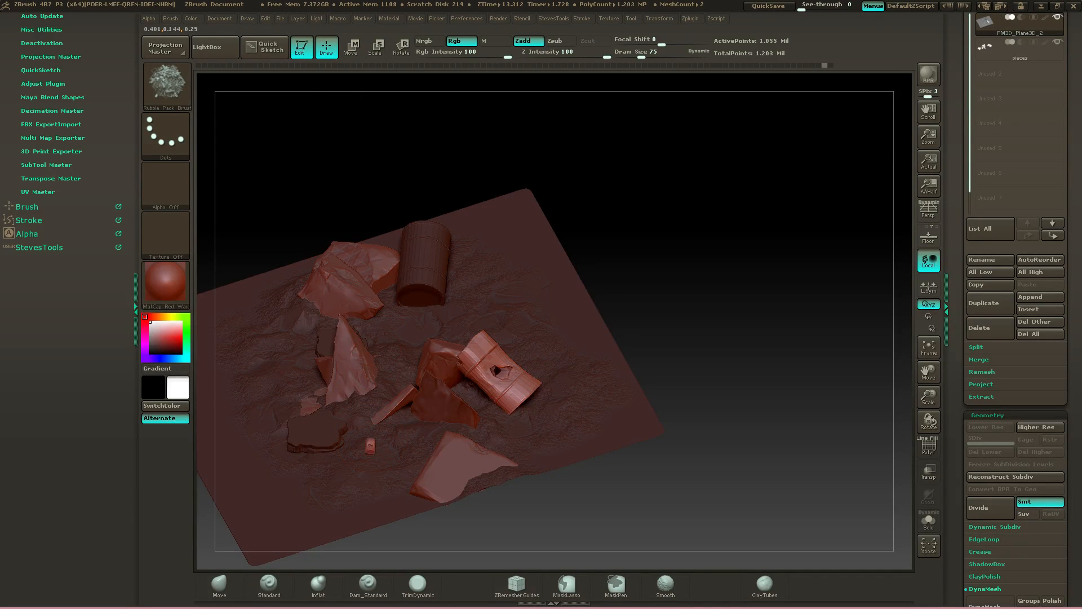
{"action": "left_click_drag", "start_coordinate": [370, 460], "coordinate": [395, 473]}
{"action": "left_click_drag", "start_coordinate": [624, 222], "coordinate": [548, 286]}
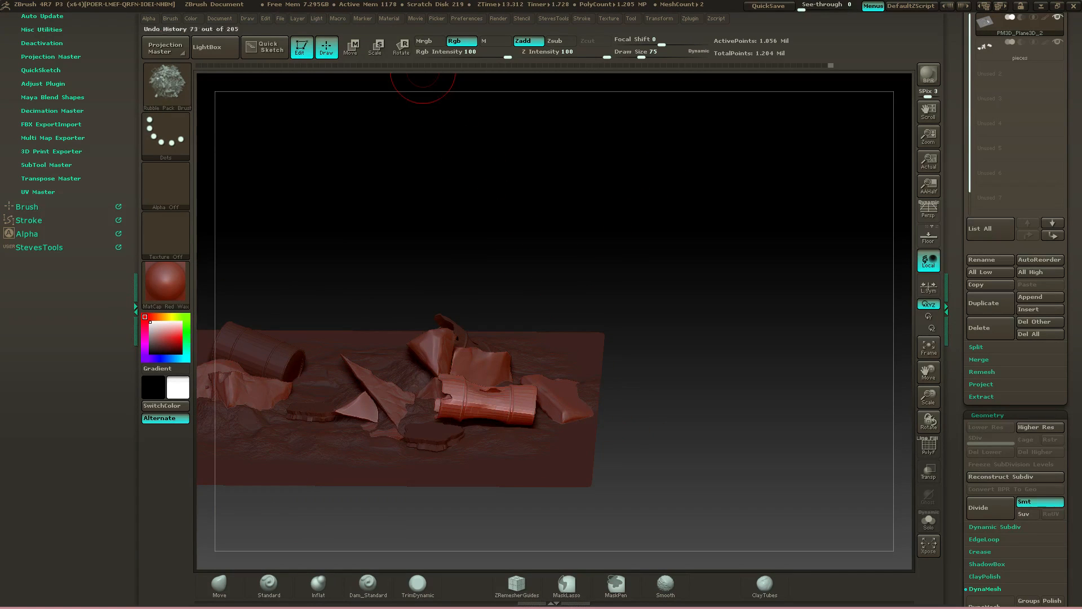
Rotate and shift the second broken barrel with the Transpose line so it rests on its side beside the isolated slab
{"action": "left_click", "coordinate": [401, 47]}
{"action": "mouse_move", "coordinate": [511, 404]}
{"action": "left_mouse_down"}
{"action": "mouse_move", "coordinate": [512, 381]}
{"action": "mouse_move", "coordinate": [429, 385]}
{"action": "mouse_move", "coordinate": [449, 402]}
{"action": "mouse_move", "coordinate": [480, 386]}
{"action": "left_mouse_up"}
{"action": "key", "text": "w"}
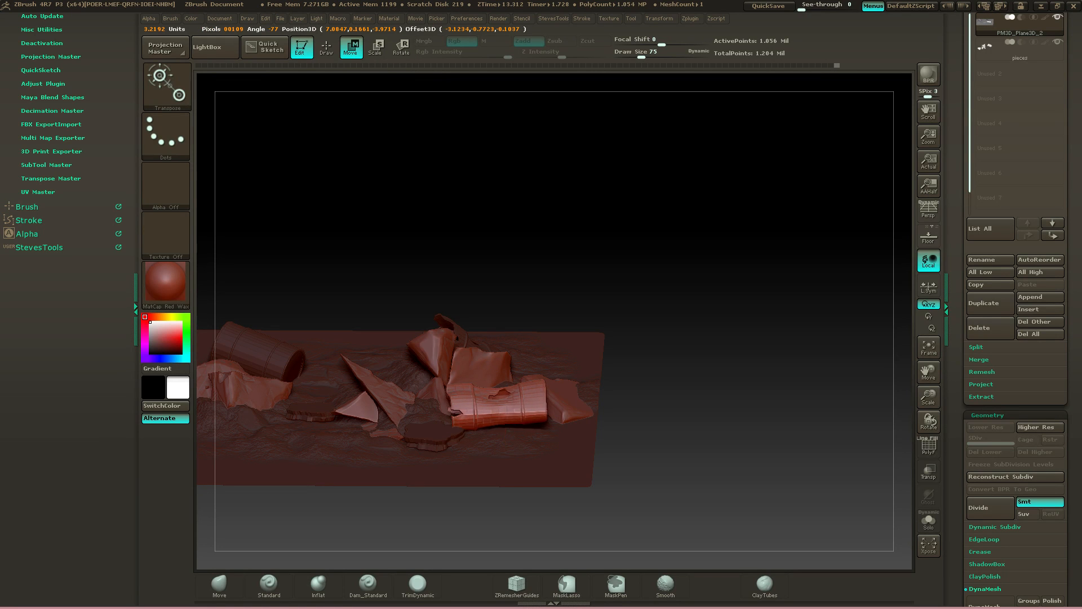
{"action": "left_click_drag", "start_coordinate": [429, 386], "coordinate": [396, 365]}
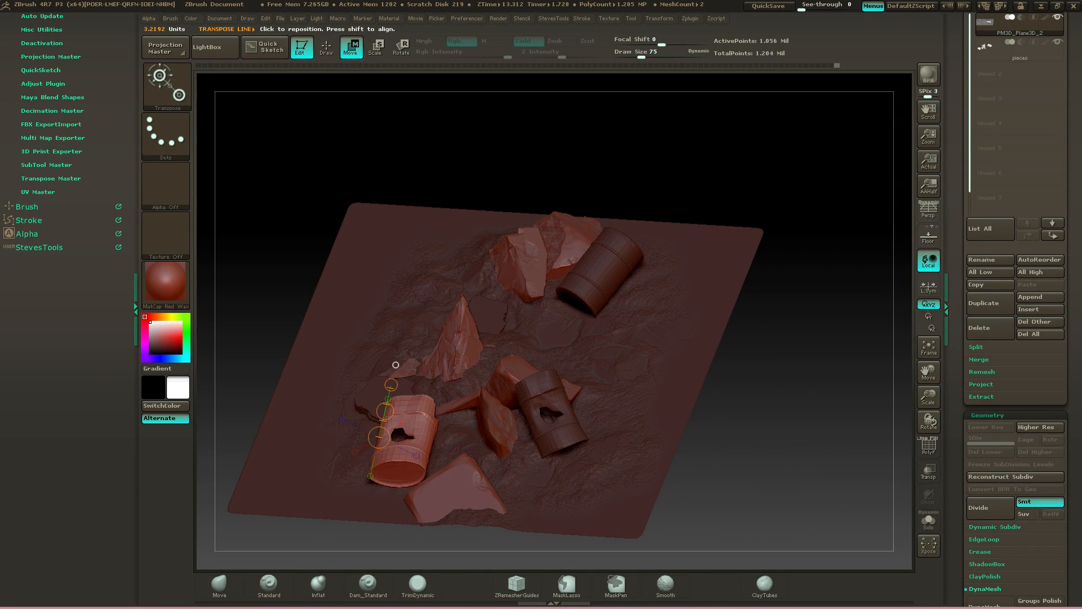
Insert a Complex Torn Tire lying on the ground at the end of the intact barrel
{"action": "key", "text": "q"}
{"action": "key", "text": "m"}
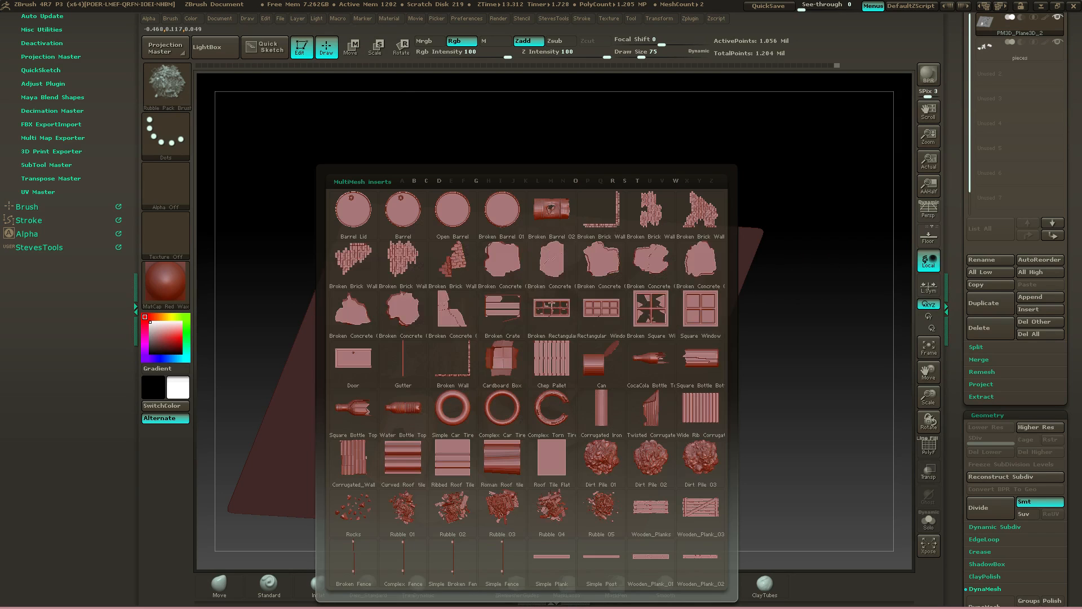
{"action": "mouse_move", "coordinate": [551, 412]}
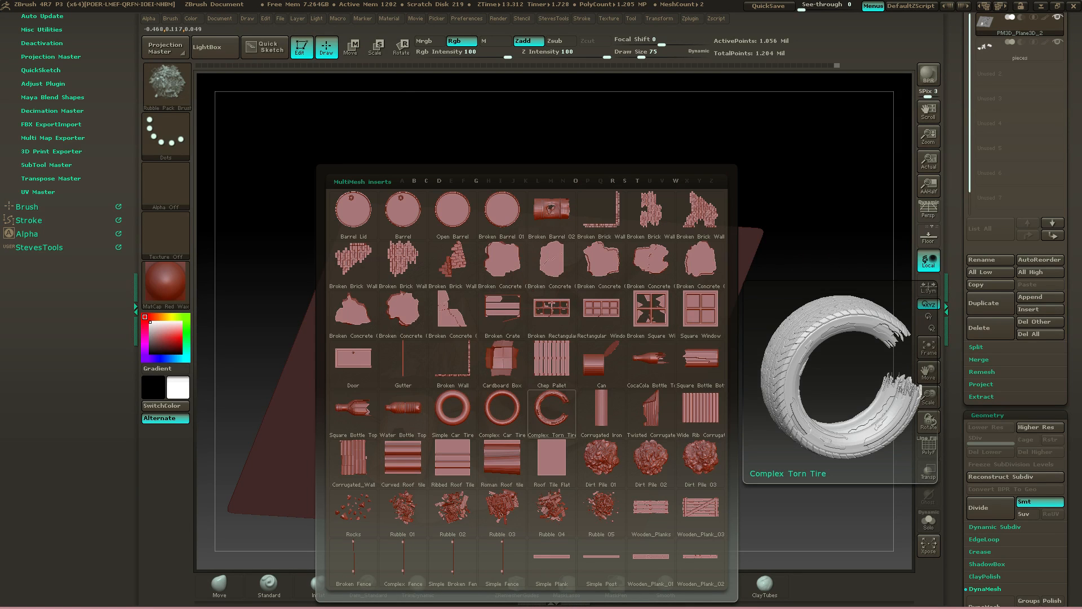
{"action": "left_click", "coordinate": [551, 411]}
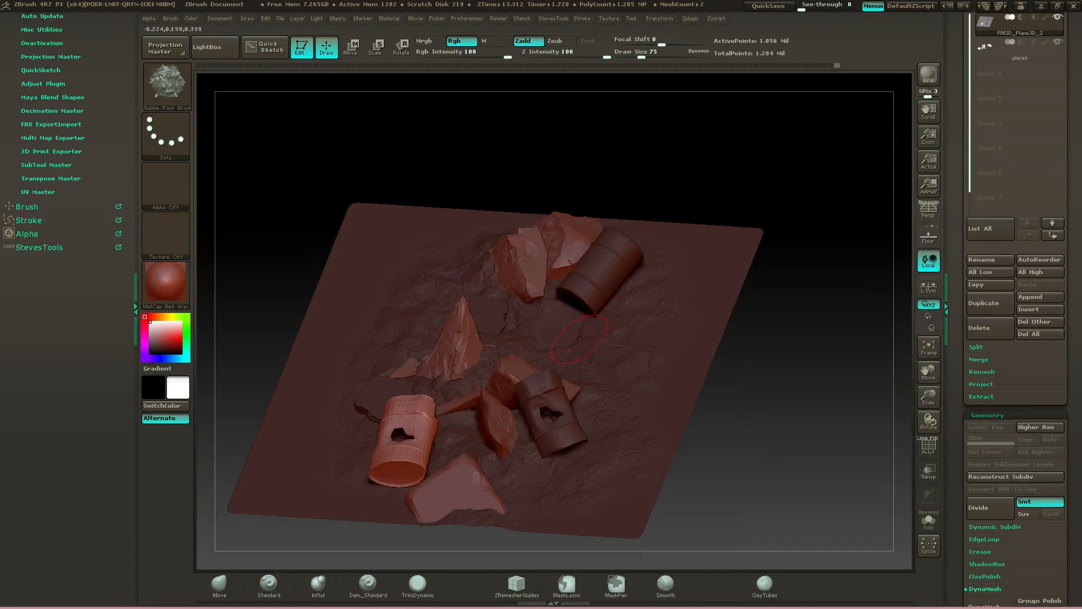
{"action": "mouse_move", "coordinate": [581, 332]}
{"action": "left_mouse_down"}
{"action": "mouse_move", "coordinate": [607, 316]}
{"action": "mouse_move", "coordinate": [615, 335]}
{"action": "left_mouse_up"}
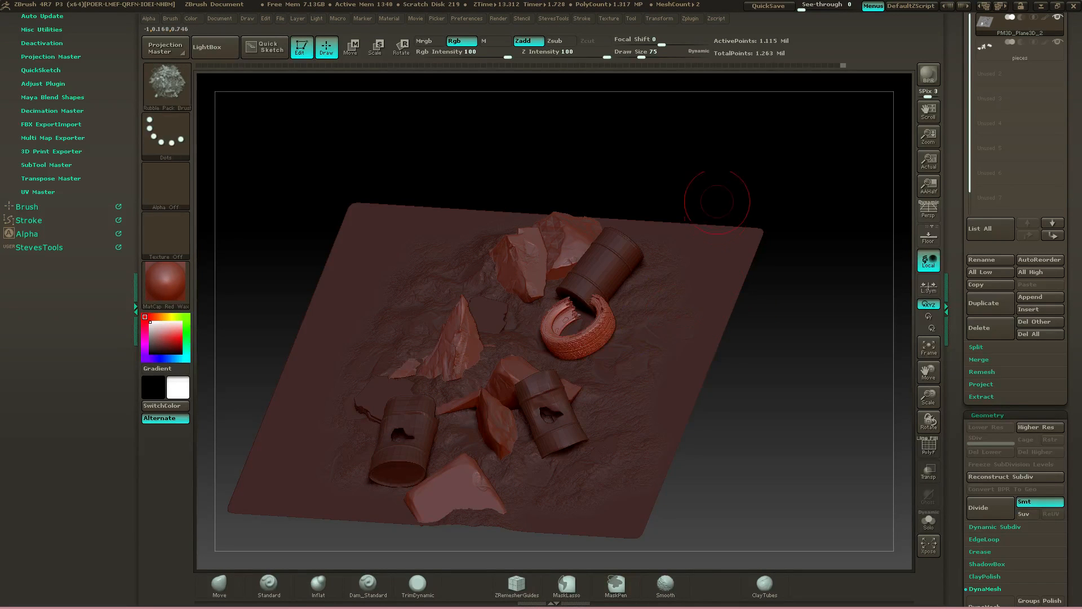
{"action": "mouse_move", "coordinate": [701, 193]}
{"action": "left_mouse_down"}
{"action": "mouse_move", "coordinate": [631, 130]}
{"action": "mouse_move", "coordinate": [642, 228]}
{"action": "left_mouse_up"}
Insert a large Rubble 03 pile over the ground between the pointed shard and the tire
{"action": "key", "text": "m"}
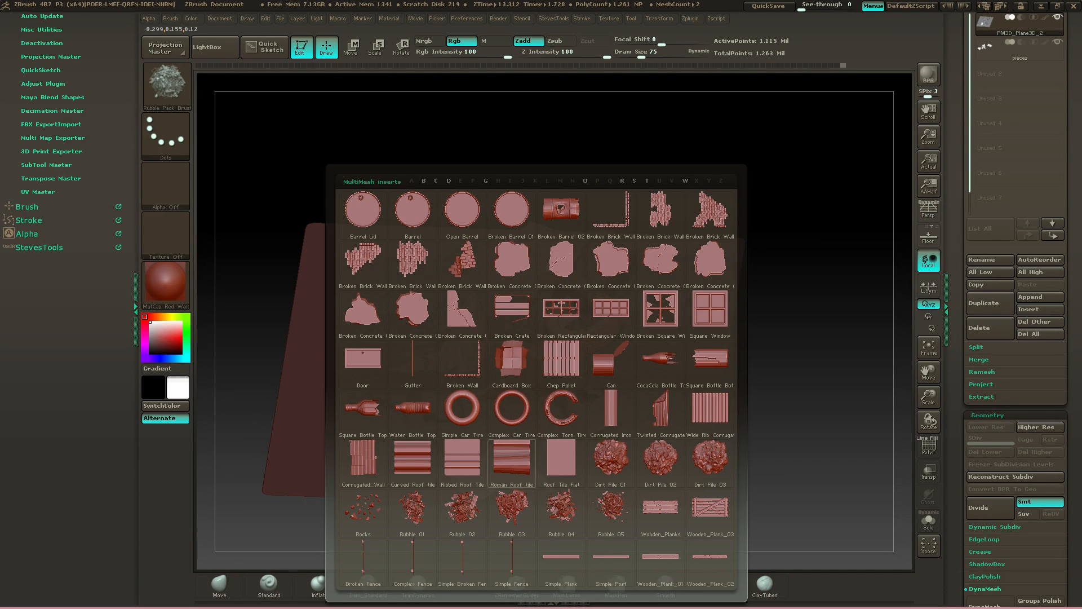
{"action": "mouse_move", "coordinate": [511, 510]}
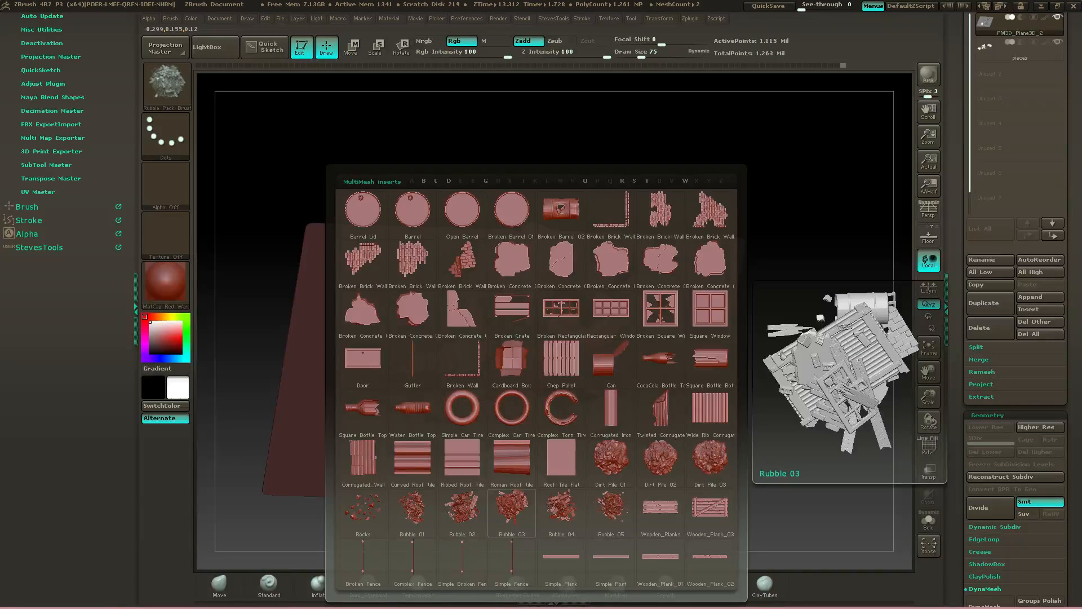
{"action": "left_click", "coordinate": [511, 510]}
{"action": "left_click_drag", "start_coordinate": [684, 185], "coordinate": [677, 267]}
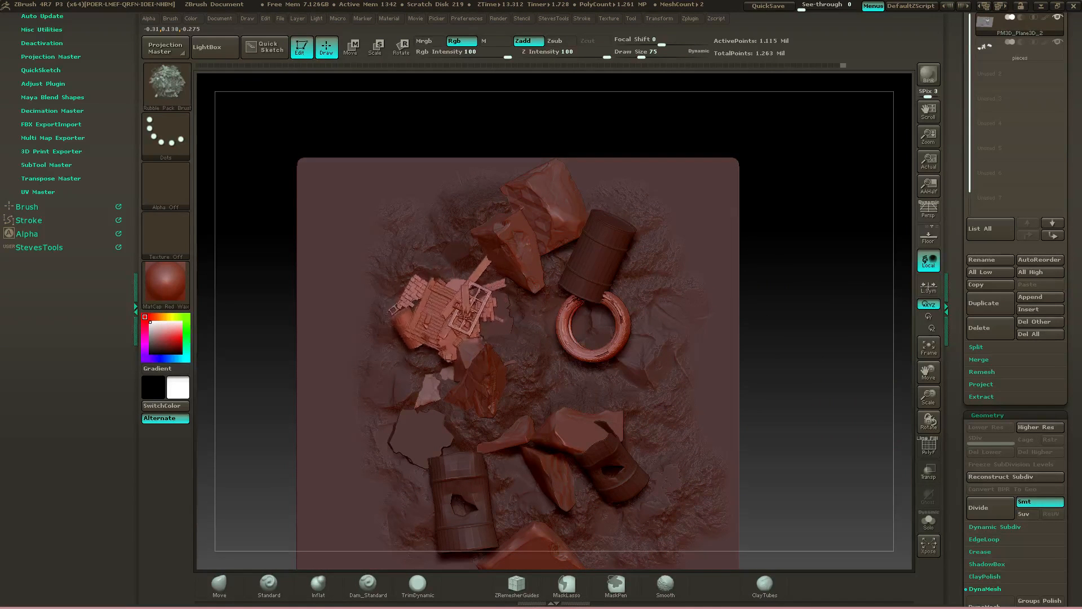
{"action": "left_click_drag", "start_coordinate": [453, 388], "coordinate": [485, 425]}
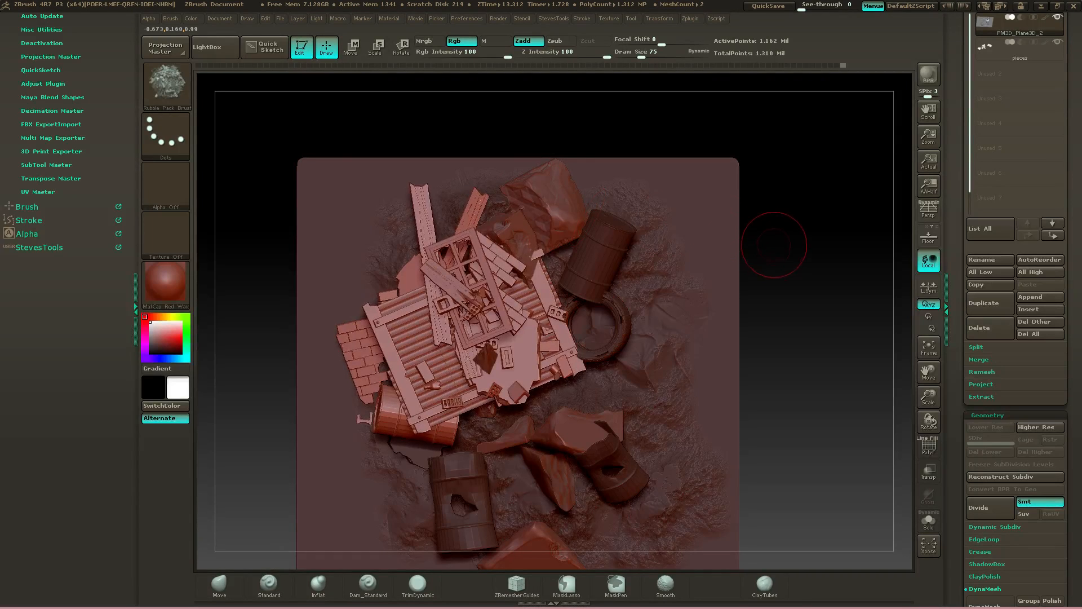
Insert a large Broken Brick Wall mesh on the ground behind the broken barrel at the back of the pile
{"action": "left_click_drag", "start_coordinate": [773, 241], "coordinate": [597, 237]}
{"action": "left_click_drag", "start_coordinate": [497, 239], "coordinate": [657, 282]}
{"action": "key", "text": "m"}
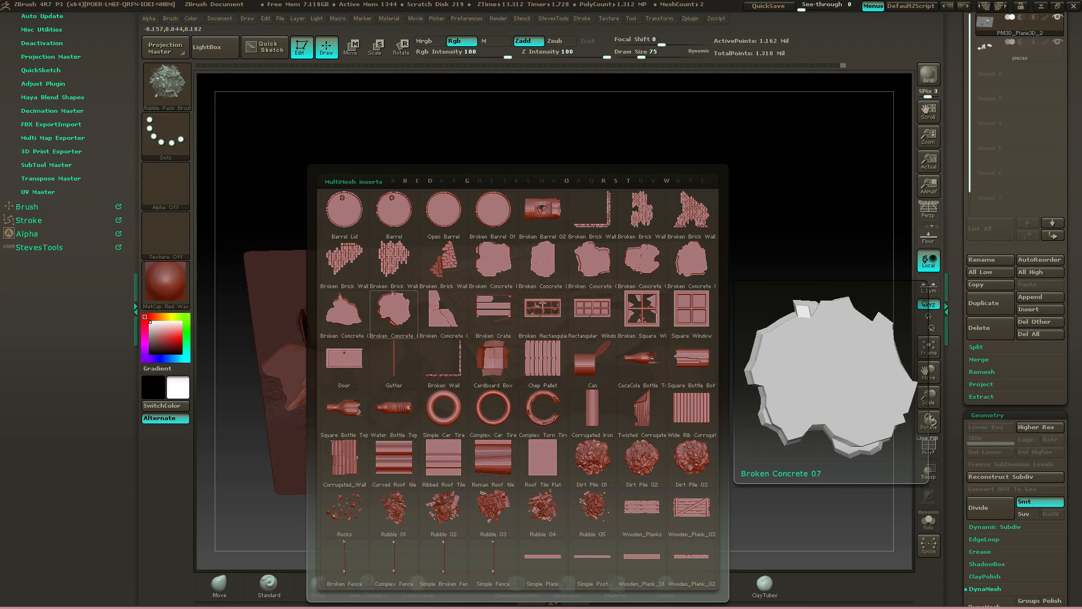
{"action": "left_click", "coordinate": [692, 214]}
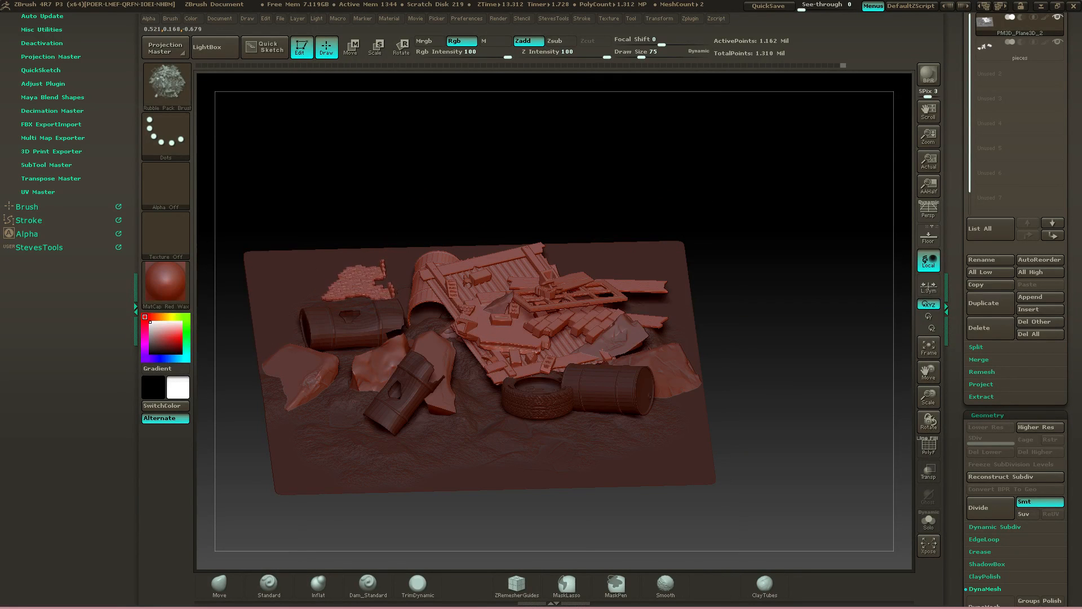
{"action": "left_click_drag", "start_coordinate": [389, 285], "coordinate": [410, 244]}
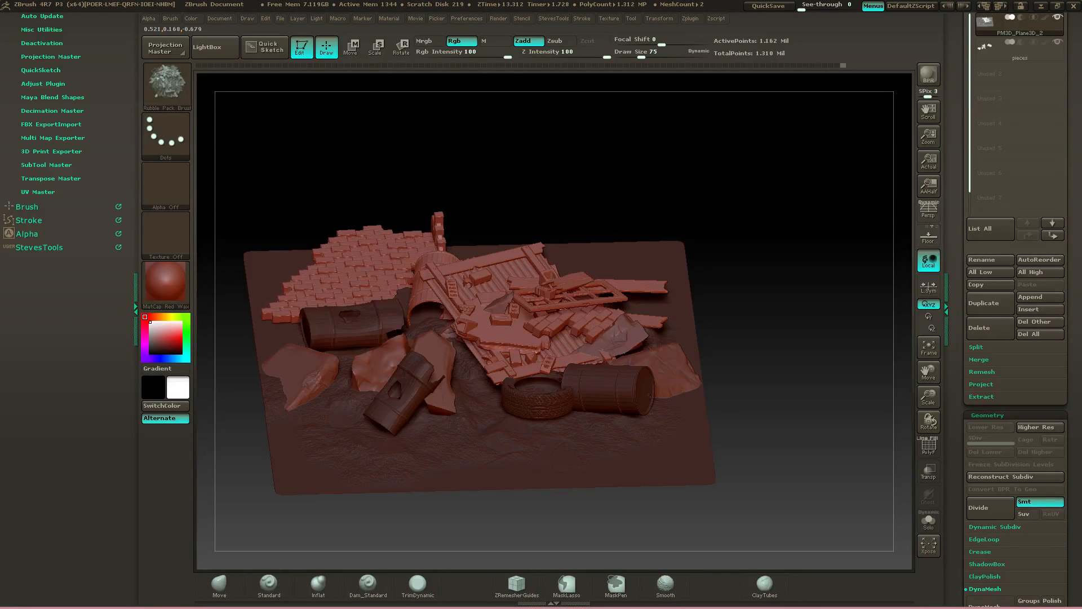
{"action": "left_click_drag", "start_coordinate": [524, 202], "coordinate": [687, 152]}
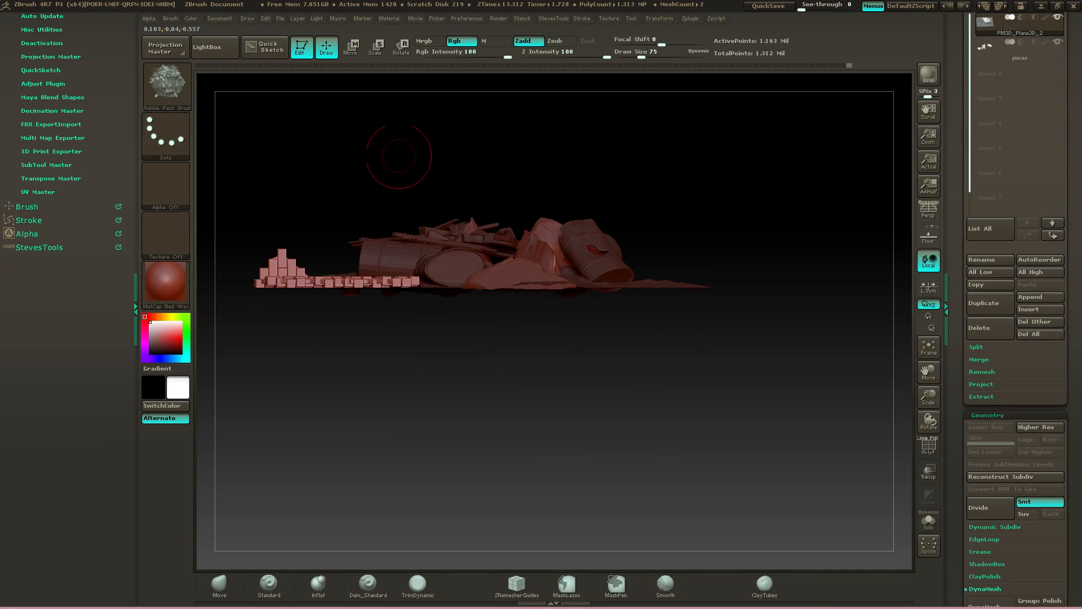
Try to tilt the brick wall upright by rotating it around a Transpose line laid along its length
{"action": "key", "text": "r"}
{"action": "left_click_drag", "start_coordinate": [266, 277], "coordinate": [426, 277]}
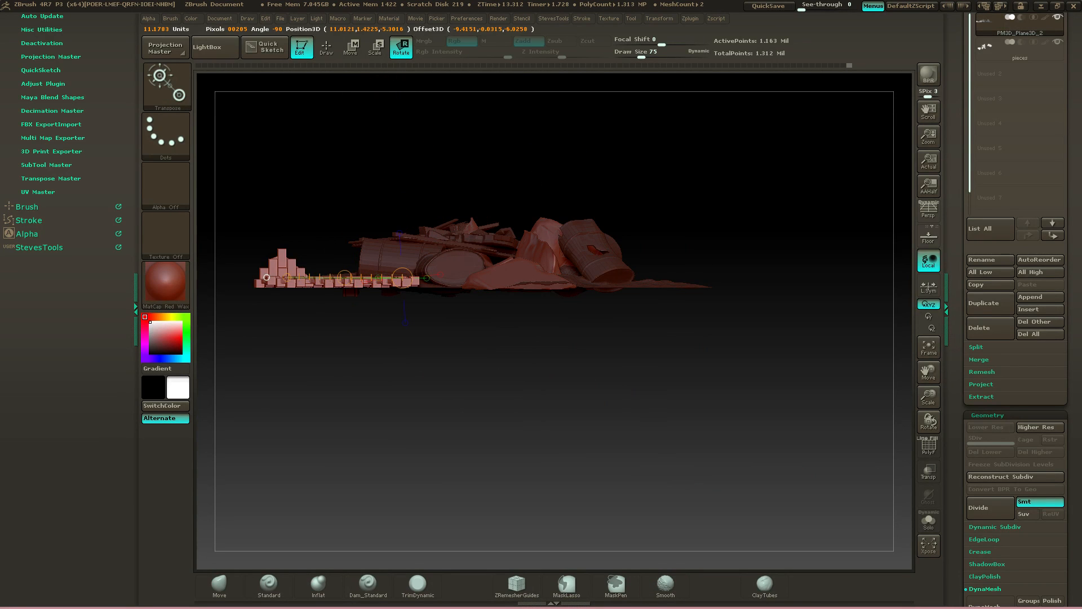
{"action": "mouse_move", "coordinate": [267, 277]}
{"action": "left_mouse_down"}
{"action": "mouse_move", "coordinate": [290, 235]}
{"action": "mouse_move", "coordinate": [263, 277]}
{"action": "left_mouse_up"}
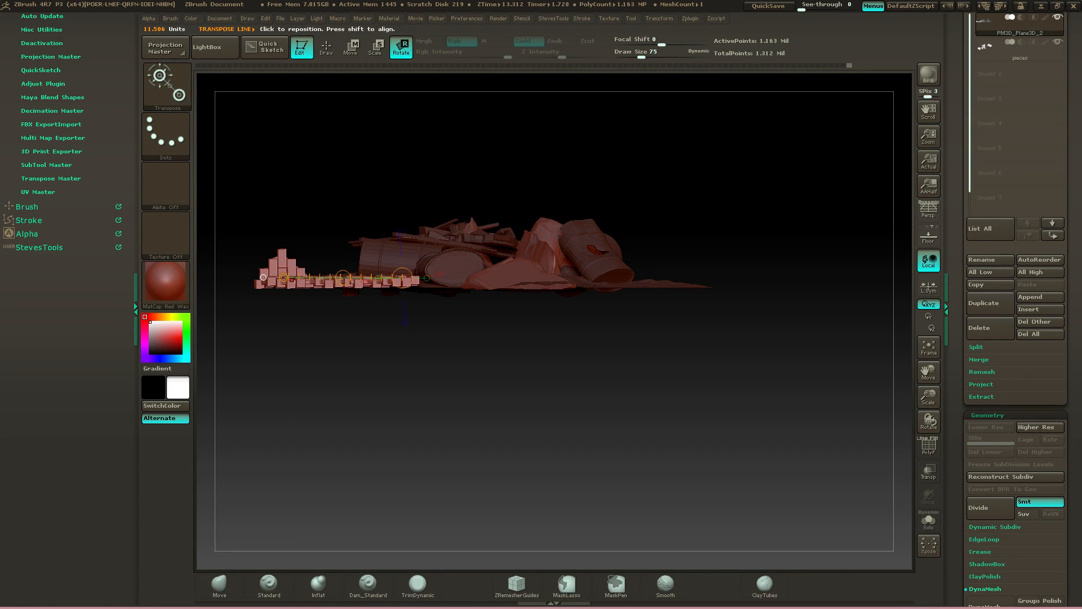
{"action": "left_click_drag", "start_coordinate": [291, 280], "coordinate": [398, 194]}
{"action": "key", "text": "ctrl+z"}
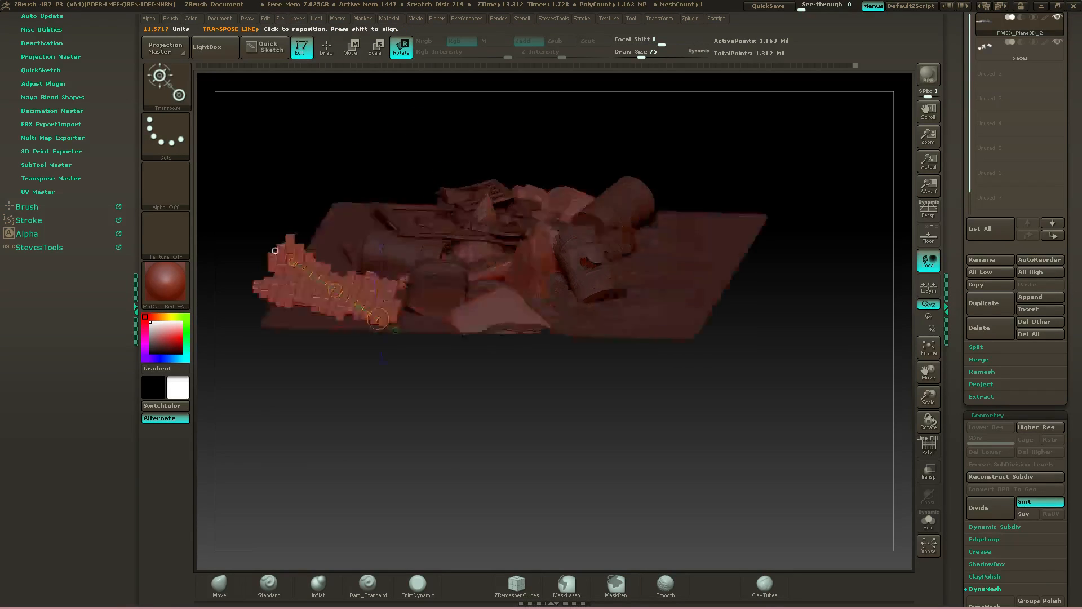
Rotate the brick wall upright with a Transpose line so it stands perpendicular to the ground
{"action": "left_click_drag", "start_coordinate": [274, 250], "coordinate": [270, 205]}
{"action": "left_click_drag", "start_coordinate": [386, 318], "coordinate": [318, 322]}
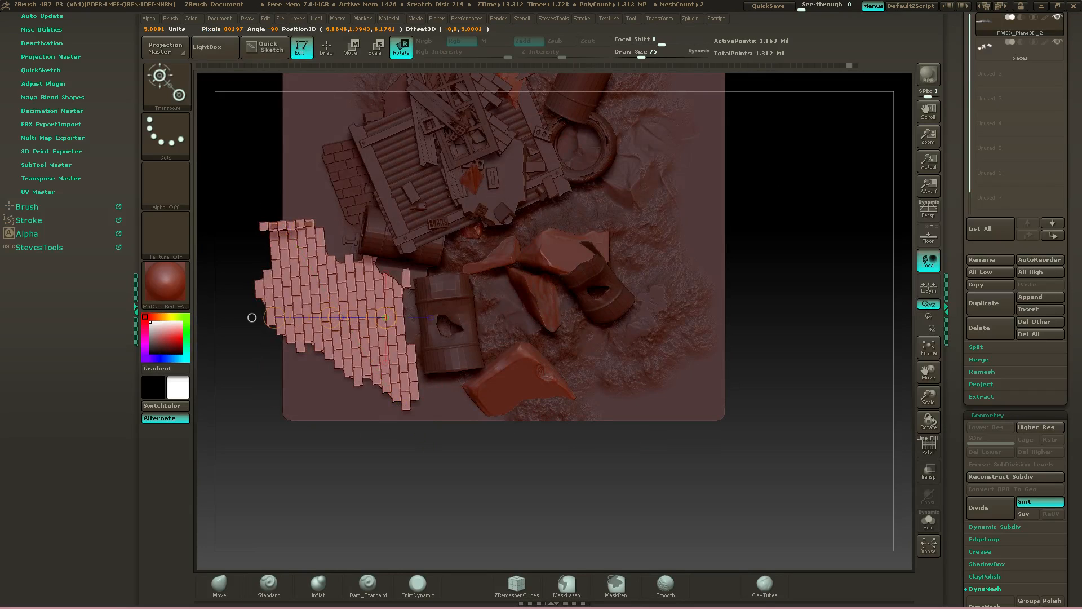
{"action": "left_click_drag", "start_coordinate": [252, 318], "coordinate": [254, 185]}
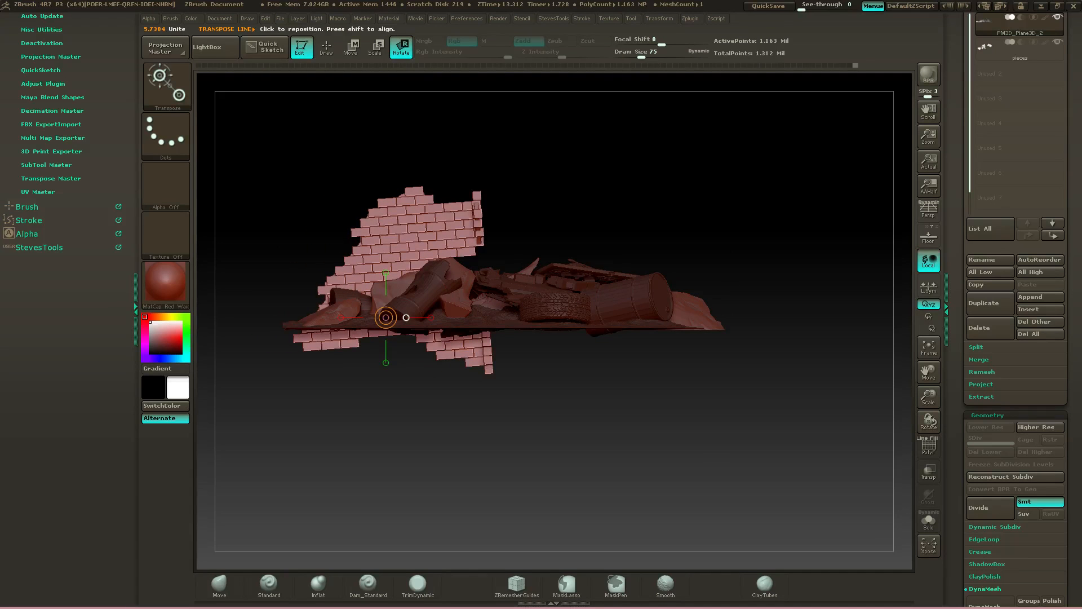
{"action": "left_click", "coordinate": [431, 317]}
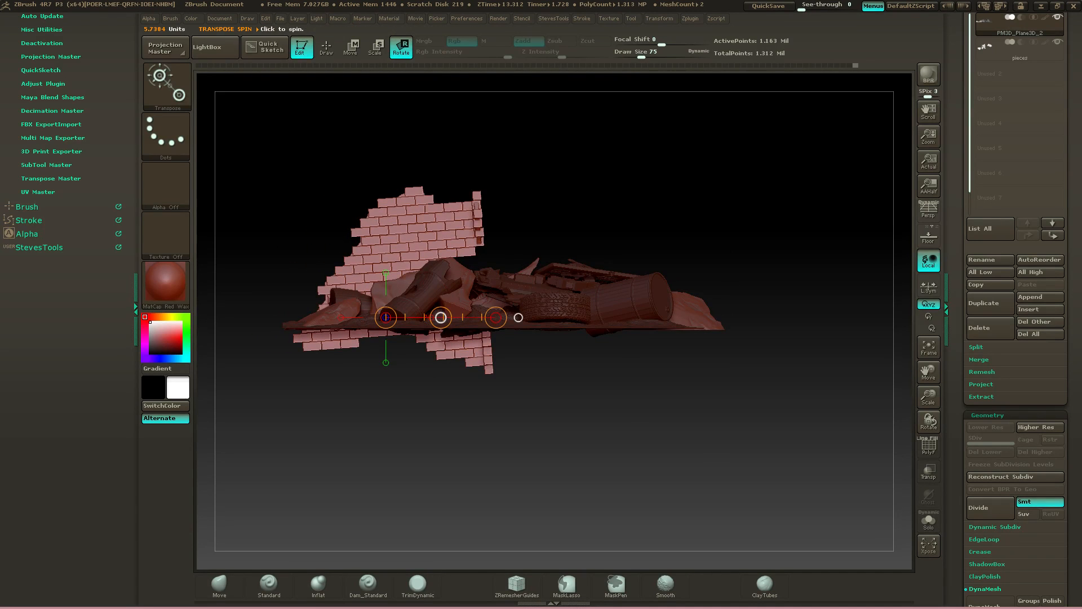
{"action": "mouse_move", "coordinate": [563, 185]}
{"action": "left_mouse_down"}
{"action": "mouse_move", "coordinate": [637, 185]}
{"action": "mouse_move", "coordinate": [563, 185]}
{"action": "left_mouse_up"}
{"action": "mouse_move", "coordinate": [400, 253]}
{"action": "left_mouse_down"}
{"action": "mouse_move", "coordinate": [497, 236]}
{"action": "mouse_move", "coordinate": [520, 246]}
{"action": "mouse_move", "coordinate": [520, 234]}
{"action": "left_mouse_up"}
Move the standing brick wall with the Transpose line so it sits straight at the back edge behind the pile
{"action": "key", "text": "w"}
{"action": "left_click_drag", "start_coordinate": [448, 245], "coordinate": [624, 239]}
{"action": "left_click_drag", "start_coordinate": [520, 234], "coordinate": [450, 178]}
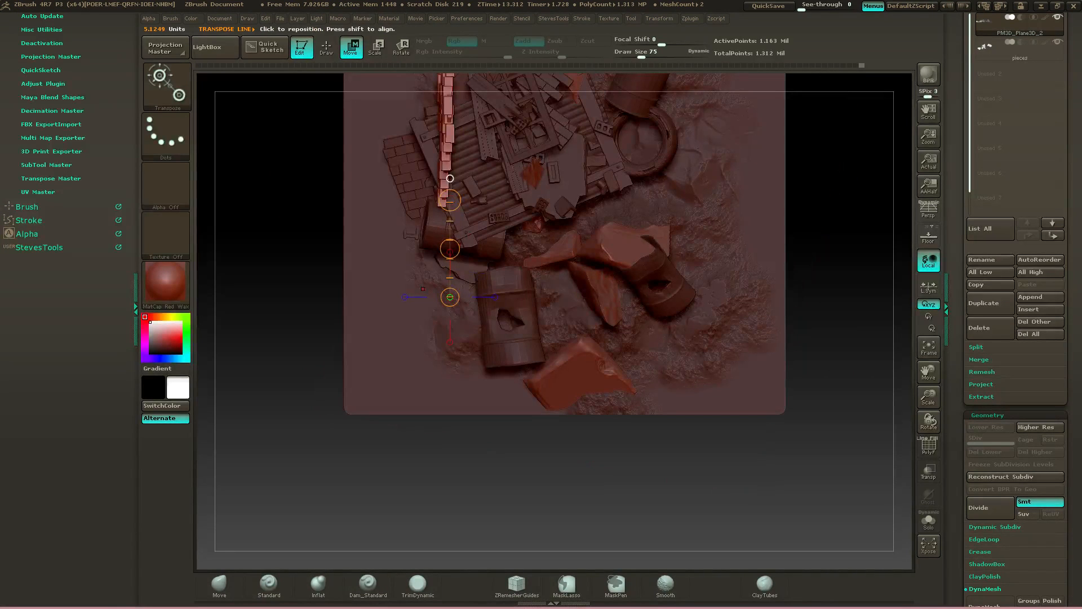
{"action": "left_click", "coordinate": [411, 295]}
{"action": "left_click_drag", "start_coordinate": [410, 295], "coordinate": [290, 242]}
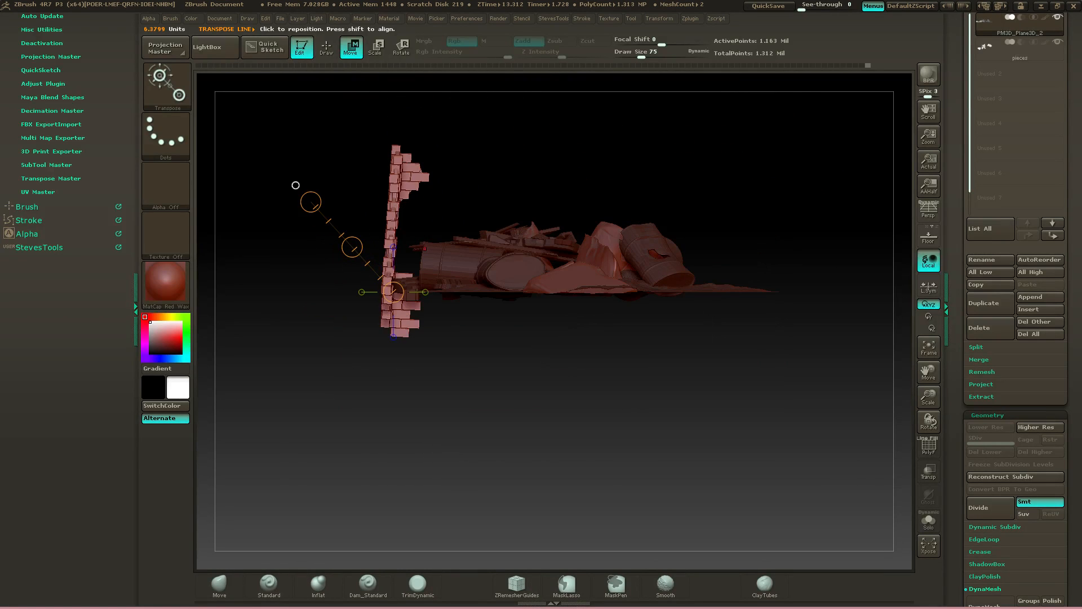
{"action": "left_click_drag", "start_coordinate": [296, 185], "coordinate": [402, 147]}
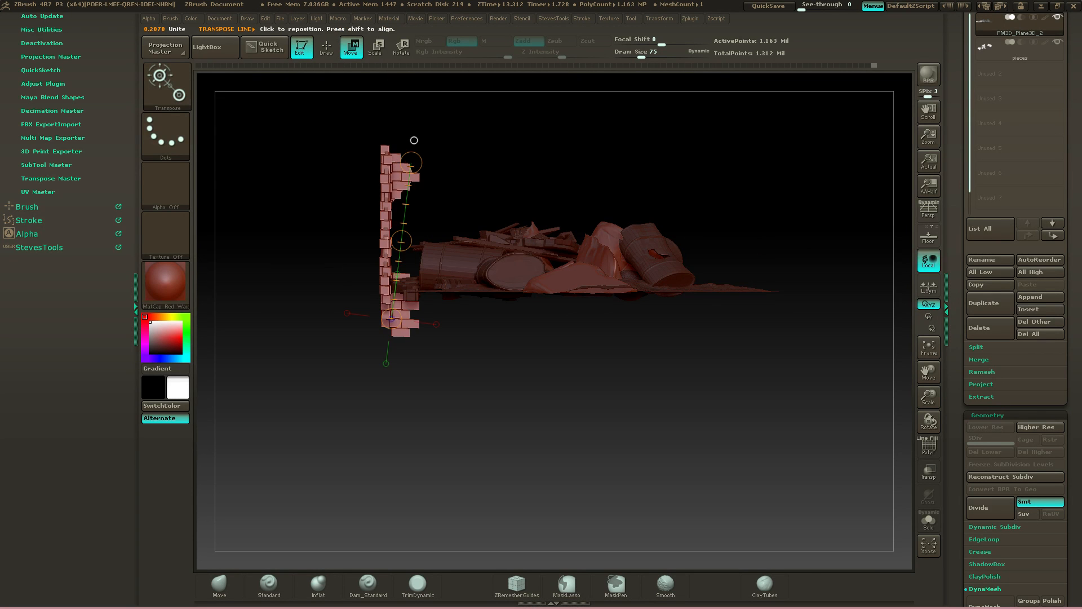
{"action": "left_click_drag", "start_coordinate": [676, 395], "coordinate": [519, 434]}
{"action": "mouse_move", "coordinate": [484, 143]}
{"action": "left_mouse_down"}
{"action": "mouse_move", "coordinate": [479, 121]}
{"action": "mouse_move", "coordinate": [522, 173]}
{"action": "left_mouse_up"}
{"action": "key", "text": "q"}
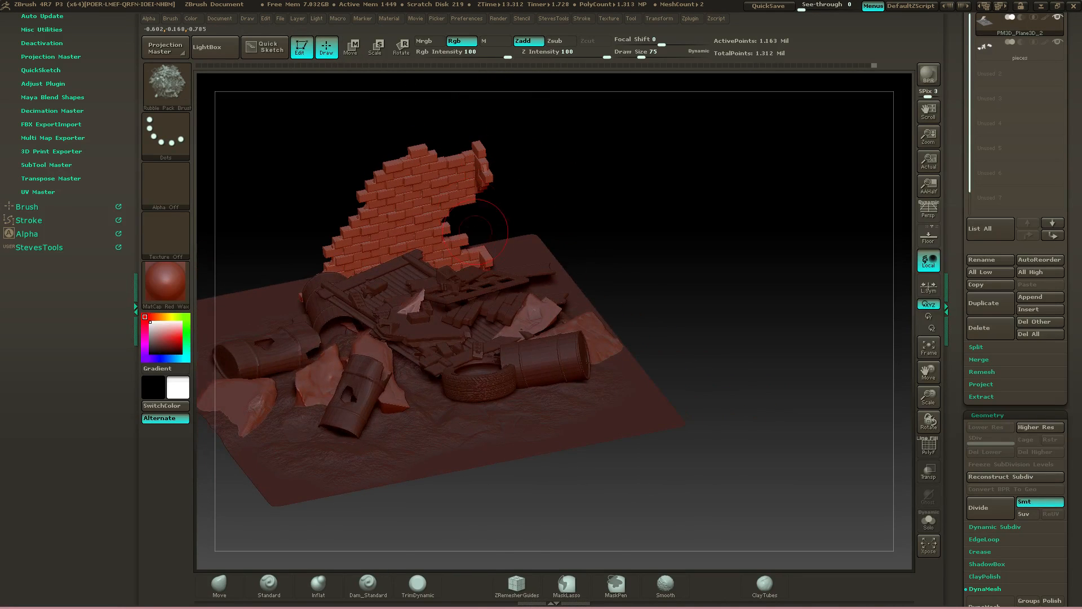
Insert a Broken Square Window mesh on the broken side edge of the standing brick wall
{"action": "key", "text": "m"}
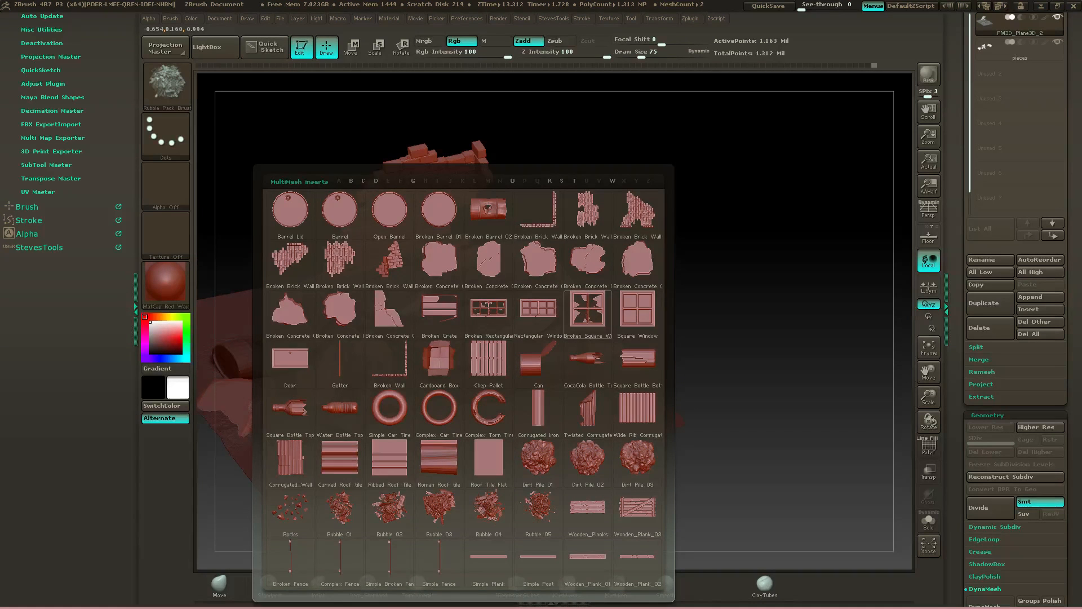
{"action": "left_click", "coordinate": [582, 308]}
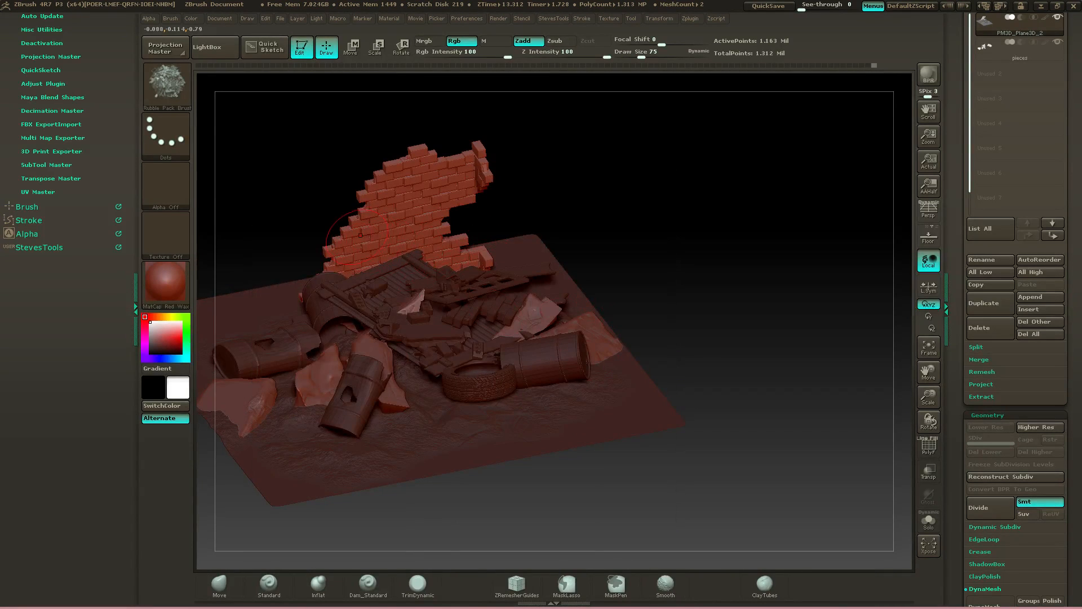
{"action": "left_click_drag", "start_coordinate": [354, 251], "coordinate": [348, 296]}
{"action": "left_click_drag", "start_coordinate": [524, 201], "coordinate": [648, 141]}
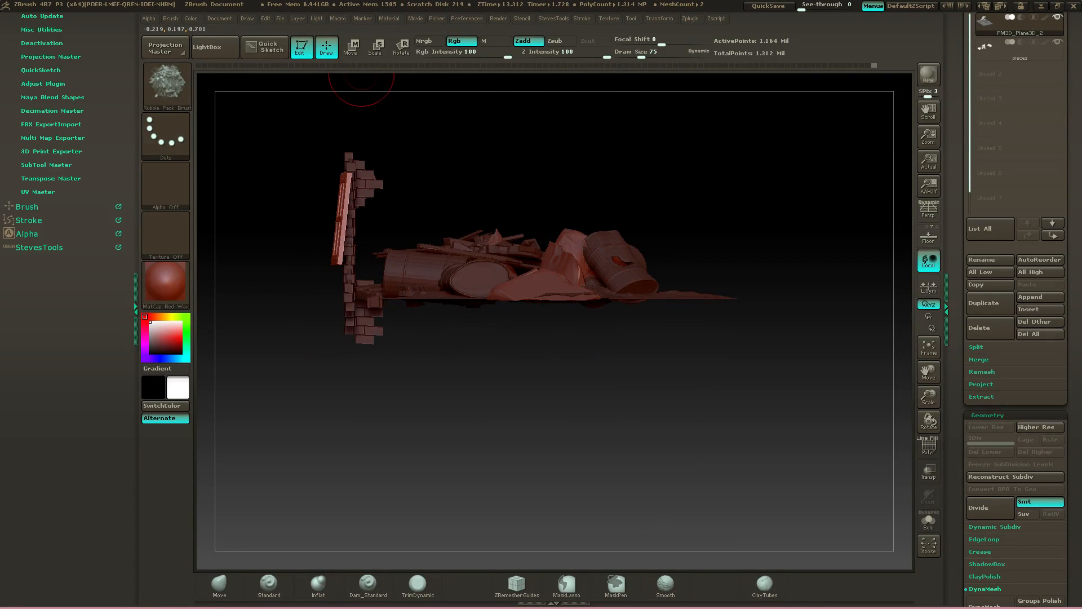
Shift the broken window into the thickness of the brick wall and rotate it upright in line with the wall
{"action": "left_click", "coordinate": [350, 47]}
{"action": "mouse_move", "coordinate": [347, 198]}
{"action": "left_mouse_down"}
{"action": "mouse_move", "coordinate": [436, 193]}
{"action": "mouse_move", "coordinate": [391, 195]}
{"action": "left_mouse_up"}
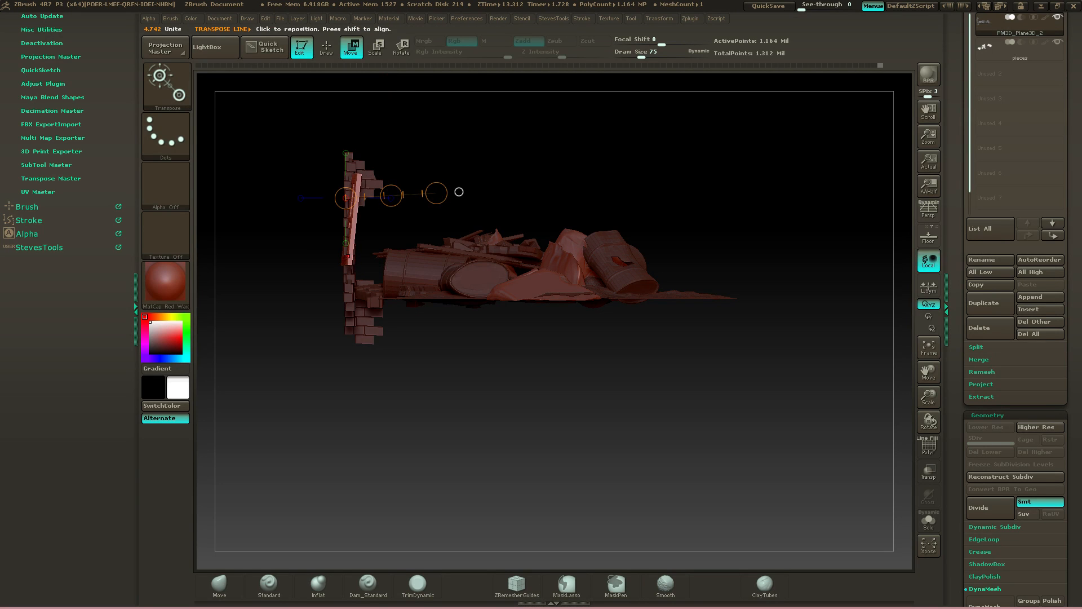
{"action": "left_click_drag", "start_coordinate": [352, 257], "coordinate": [360, 179]}
{"action": "key", "text": "e"}
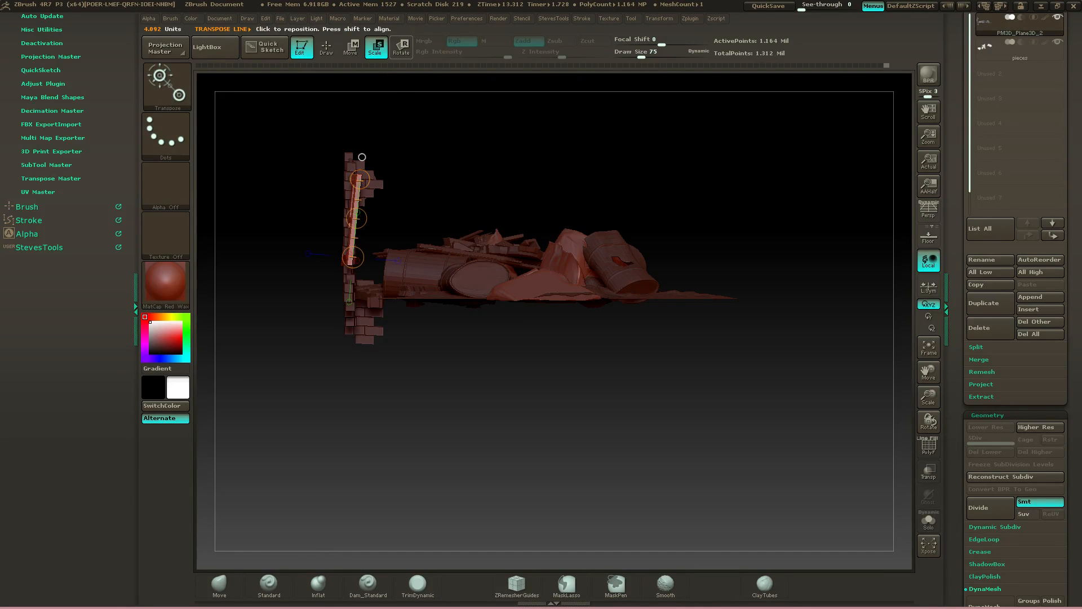
{"action": "key", "text": "r"}
{"action": "left_click_drag", "start_coordinate": [360, 179], "coordinate": [200, 159]}
{"action": "key", "text": "space"}
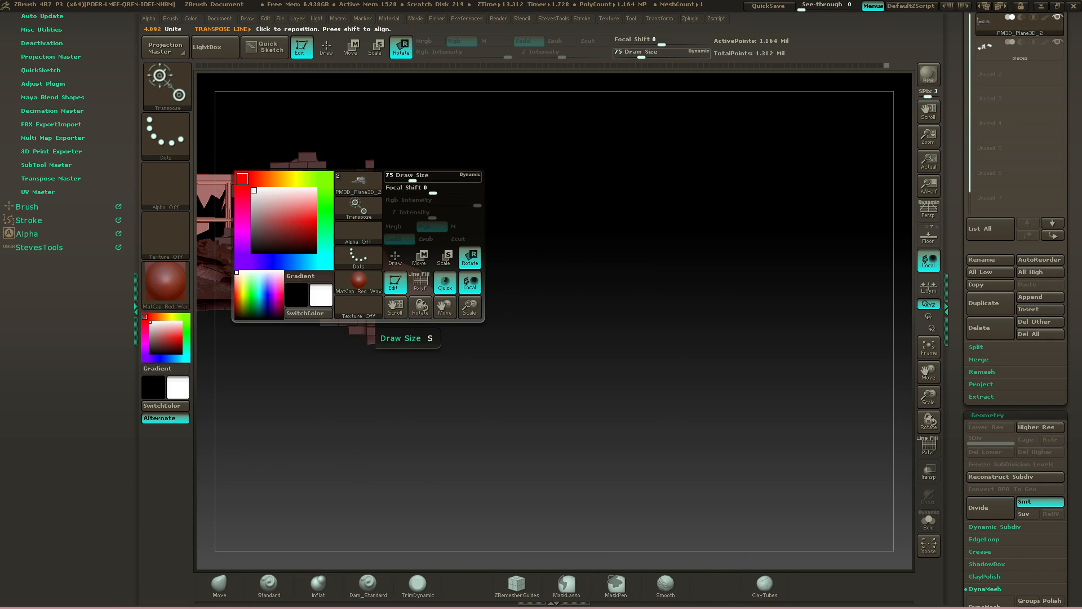
{"action": "left_click_drag", "start_coordinate": [361, 189], "coordinate": [421, 146]}
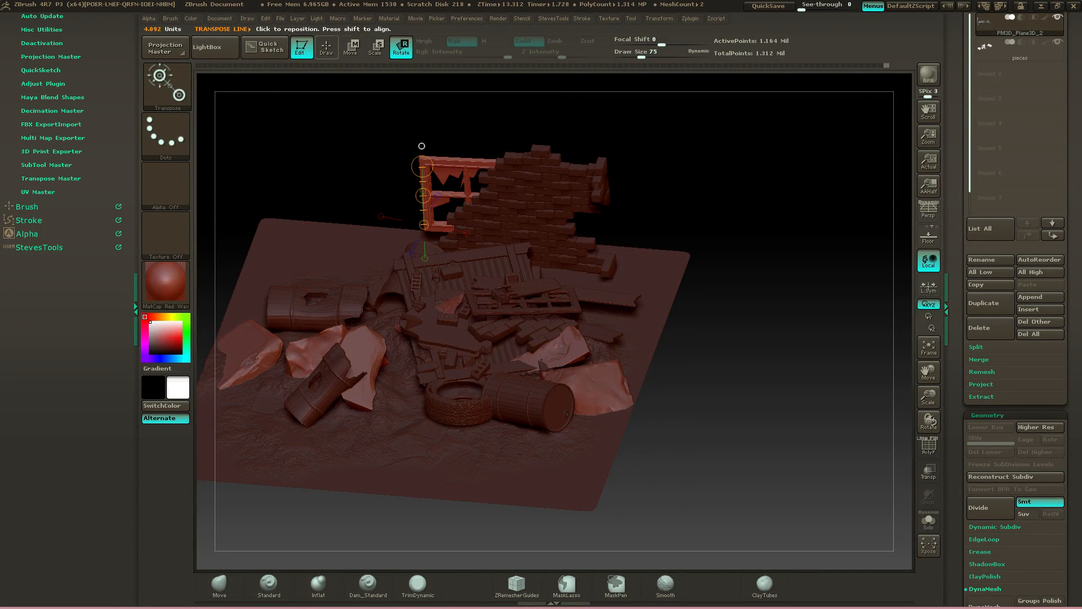
Scatter Rocks meshes on the ground behind the broken barrel, beside the loose planks and in front of the tire
{"action": "key", "text": "q"}
{"action": "key", "text": "m"}
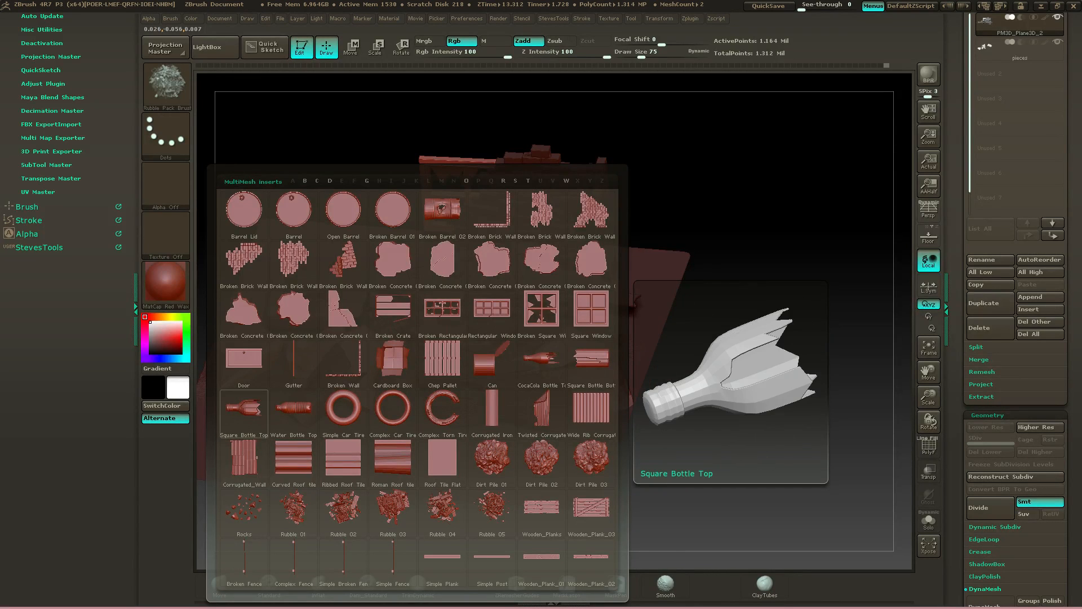
{"action": "left_click", "coordinate": [262, 498]}
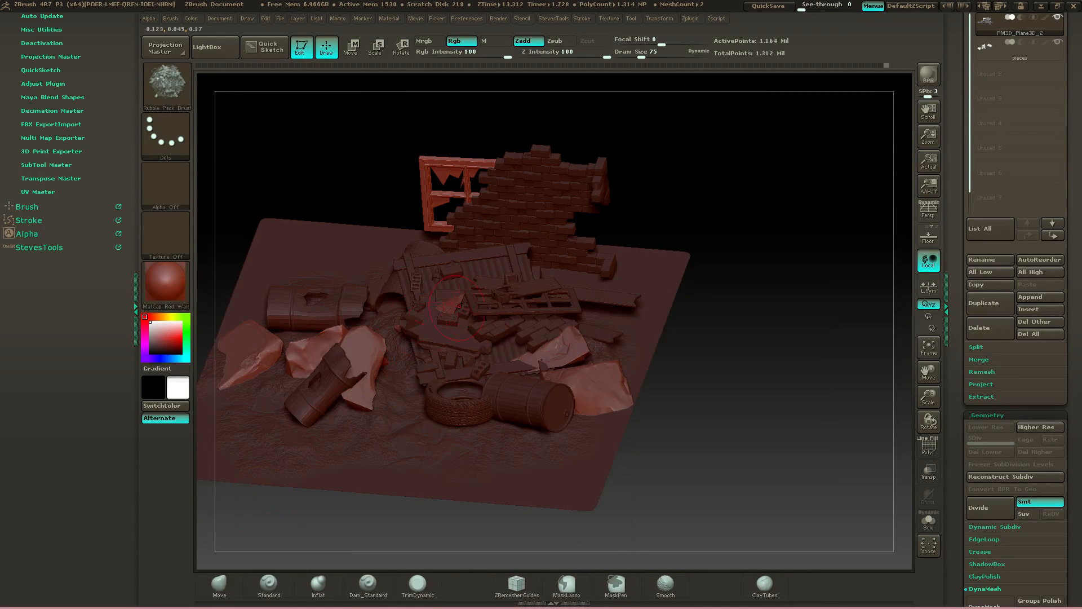
{"action": "left_click_drag", "start_coordinate": [367, 265], "coordinate": [395, 308]}
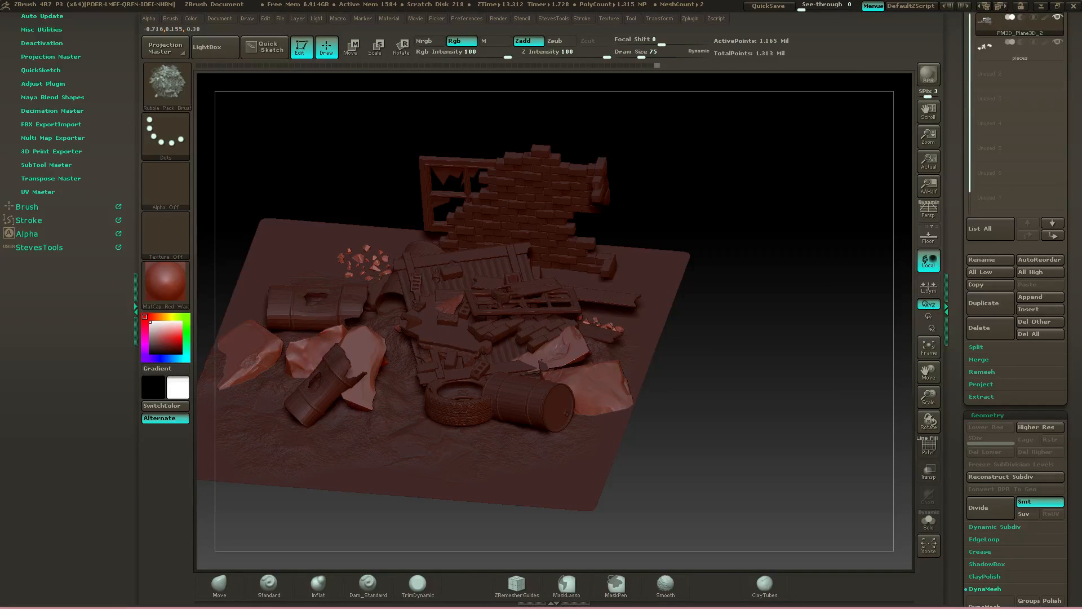
{"action": "left_click", "coordinate": [632, 271]}
{"action": "left_click_drag", "start_coordinate": [404, 428], "coordinate": [429, 454]}
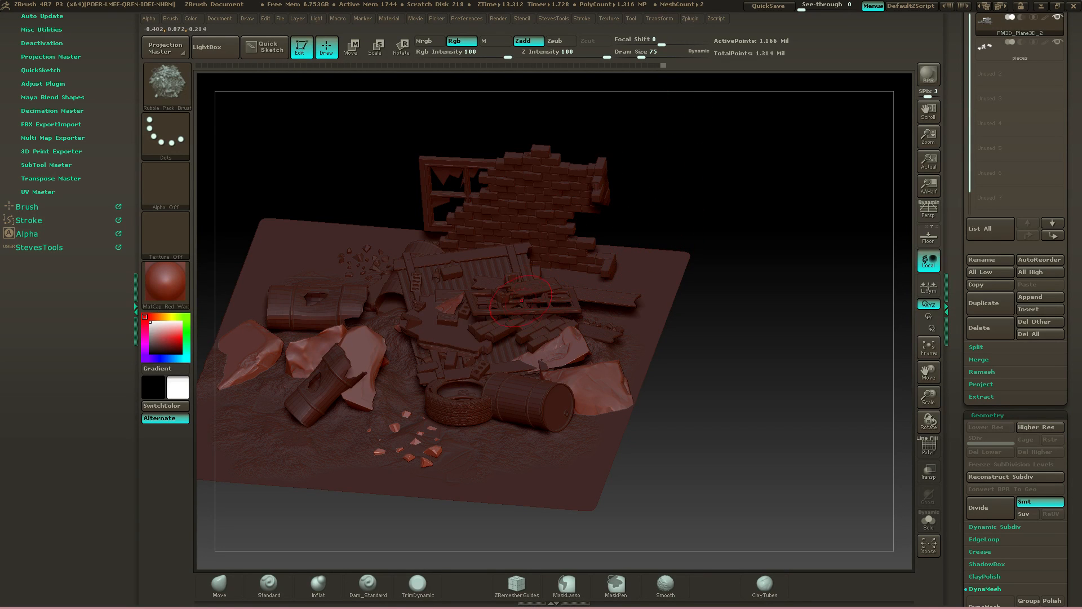
Insert a Rubble 05 pile at the front corner of the ground beside the small broken barrel
{"action": "key", "text": "m"}
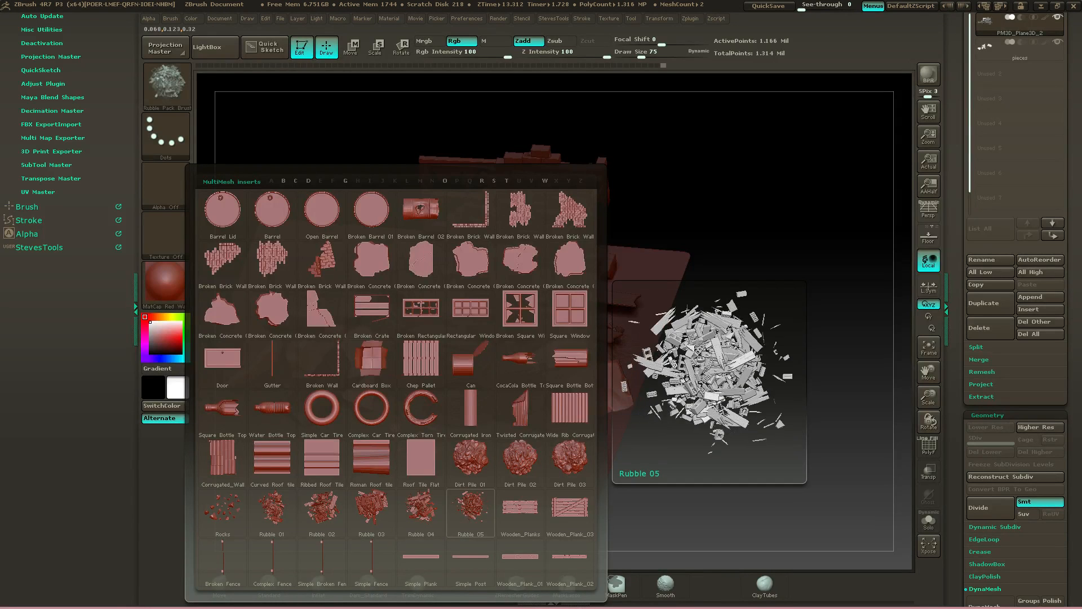
{"action": "left_click", "coordinate": [470, 510]}
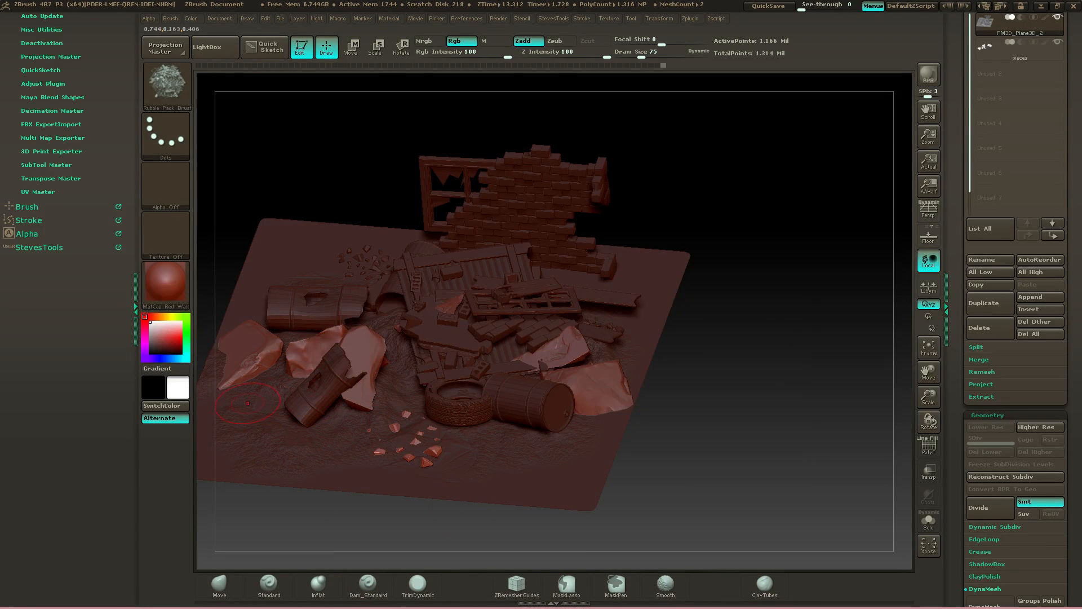
{"action": "left_click_drag", "start_coordinate": [260, 414], "coordinate": [300, 441]}
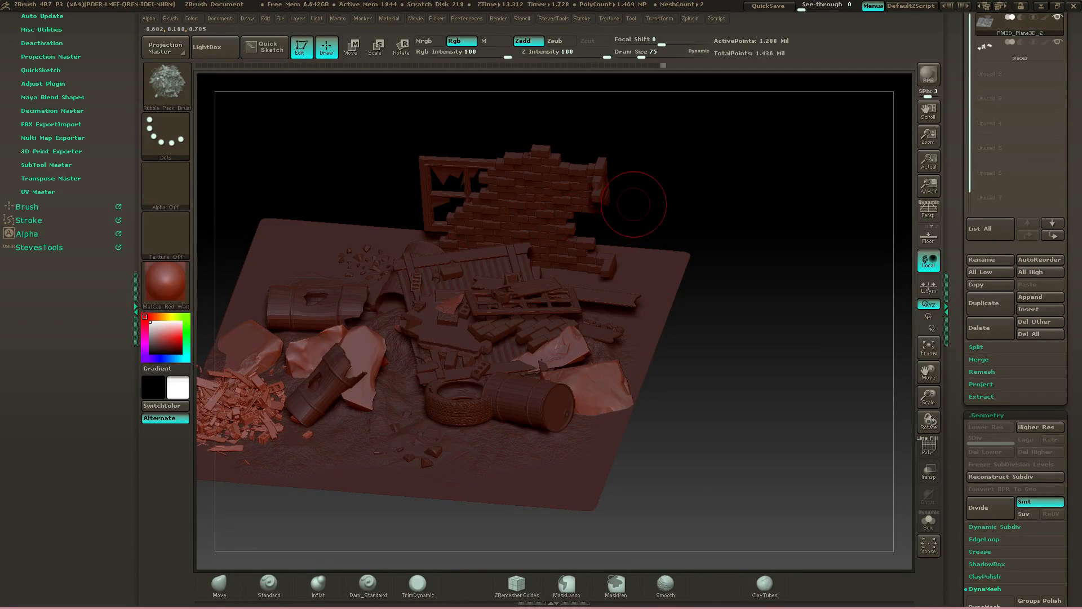
{"action": "mouse_move", "coordinate": [634, 205]}
{"action": "left_mouse_down"}
{"action": "mouse_move", "coordinate": [705, 189]}
{"action": "mouse_move", "coordinate": [692, 229]}
{"action": "left_mouse_up"}
{"action": "left_click_drag", "start_coordinate": [303, 235], "coordinate": [316, 242], "text": "shift"}
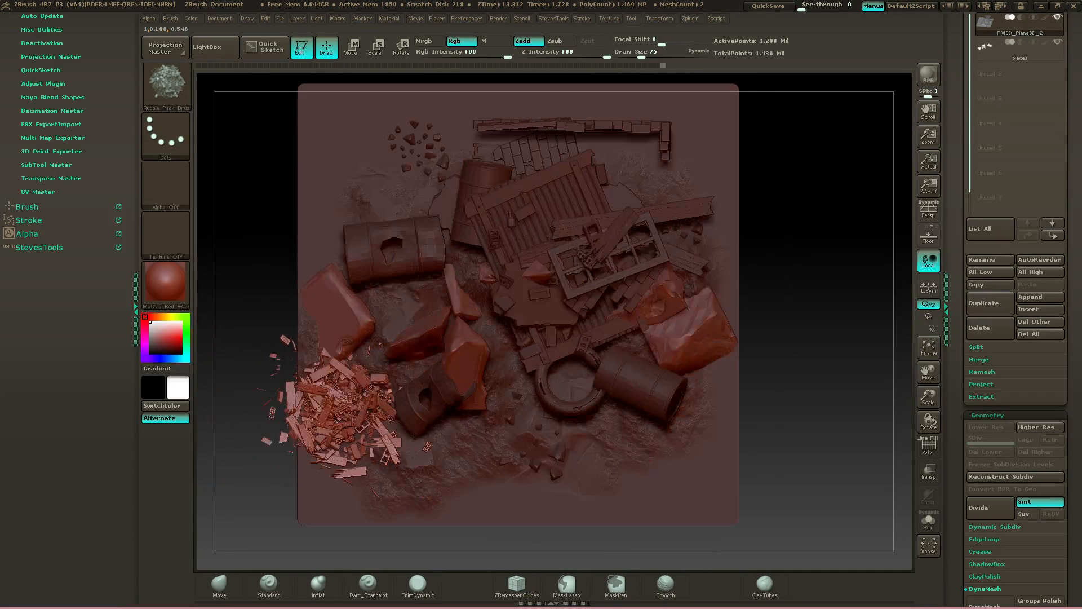
Try moving the Rubble 05 pile inward under the small broken barrel, and undo the pile together with the rocks in front of the tire
{"action": "key", "text": "w"}
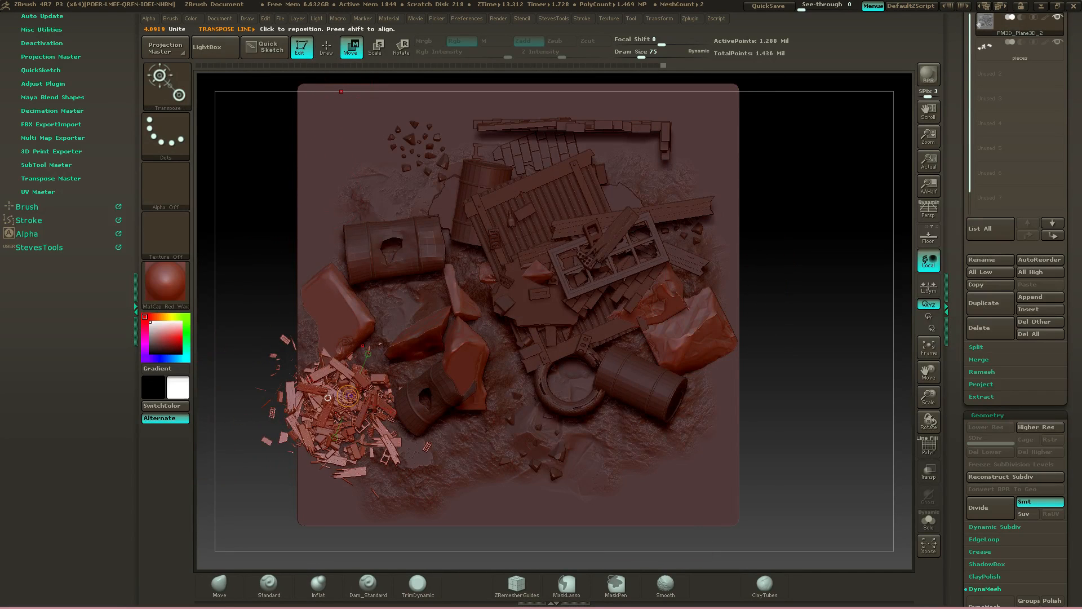
{"action": "left_click_drag", "start_coordinate": [317, 420], "coordinate": [478, 418]}
{"action": "left_click_drag", "start_coordinate": [395, 420], "coordinate": [450, 440]}
{"action": "left_click_drag", "start_coordinate": [739, 304], "coordinate": [733, 262]}
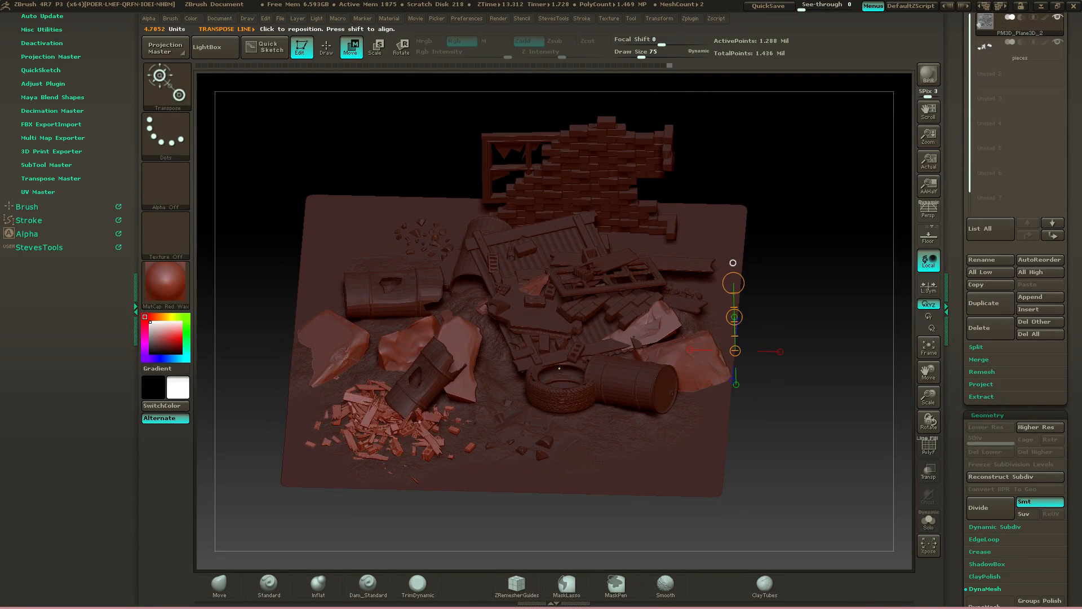
{"action": "key", "text": "ctrl+z"}
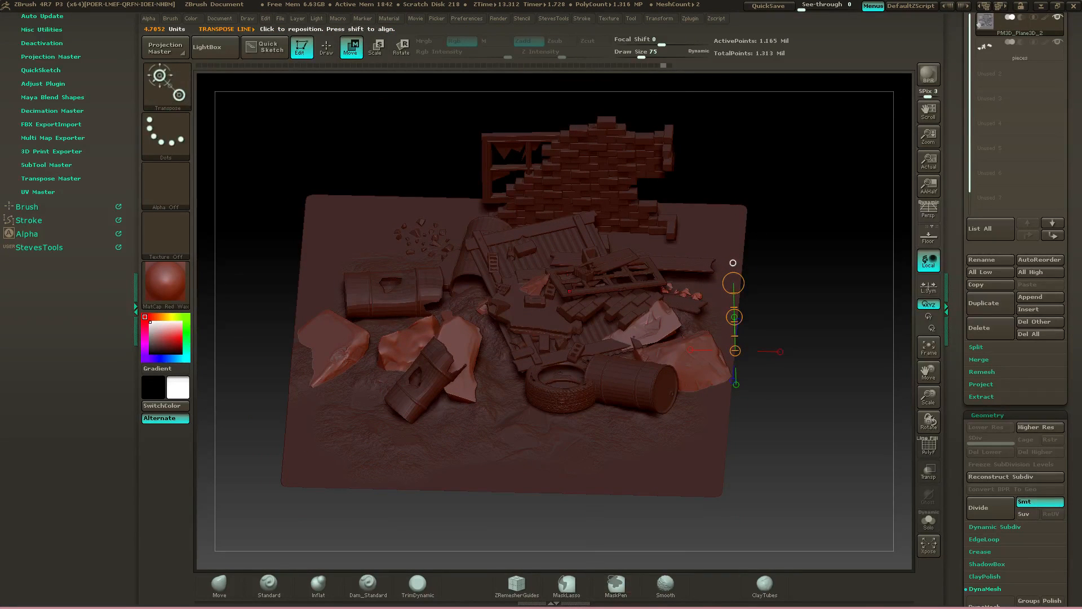
Insert a large Rubble 05 pile across the front of the ground beside the small broken barrel
{"action": "key", "text": "q"}
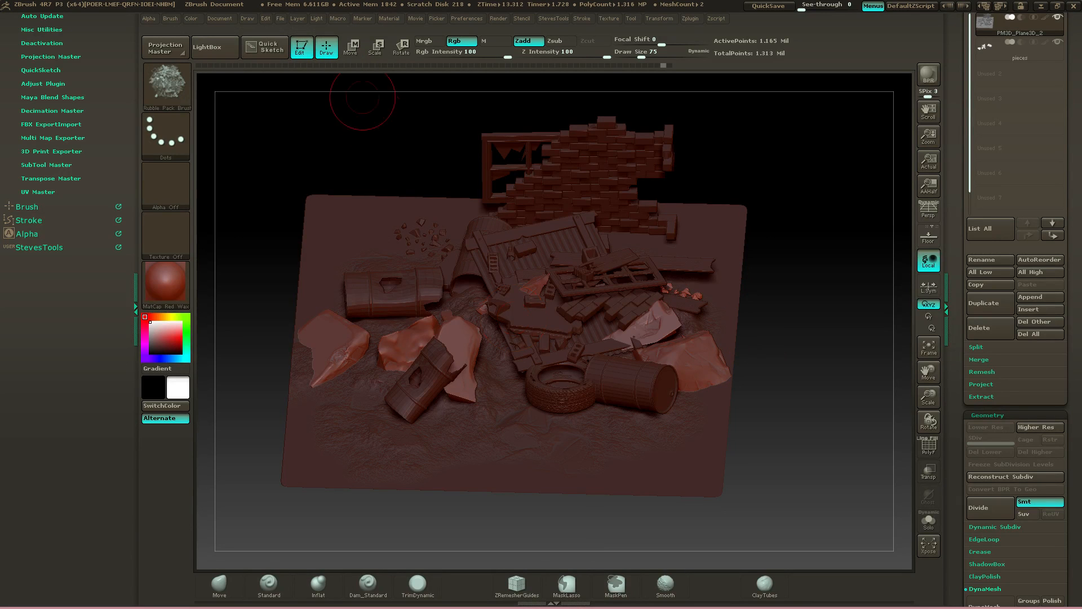
{"action": "mouse_move", "coordinate": [500, 425]}
{"action": "left_mouse_down"}
{"action": "mouse_move", "coordinate": [605, 439]}
{"action": "mouse_move", "coordinate": [643, 403]}
{"action": "mouse_move", "coordinate": [685, 395]}
{"action": "mouse_move", "coordinate": [734, 355]}
{"action": "mouse_move", "coordinate": [702, 375]}
{"action": "left_mouse_up"}
{"action": "left_click_drag", "start_coordinate": [792, 413], "coordinate": [792, 321]}
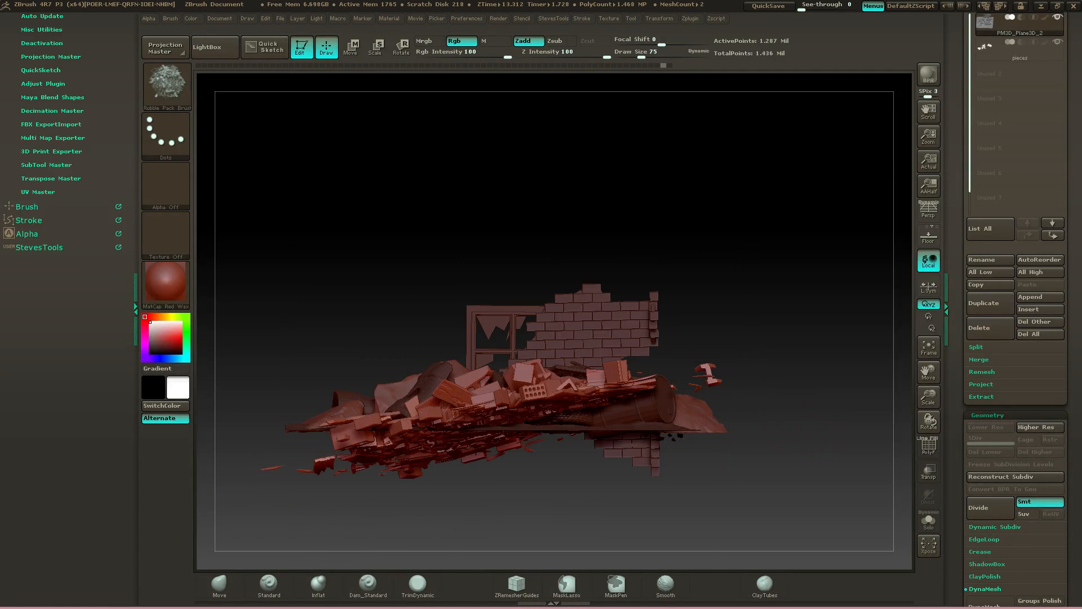
Rotate the inserted rubble pile in side view until its base lies level with the ground
{"action": "key", "text": "r"}
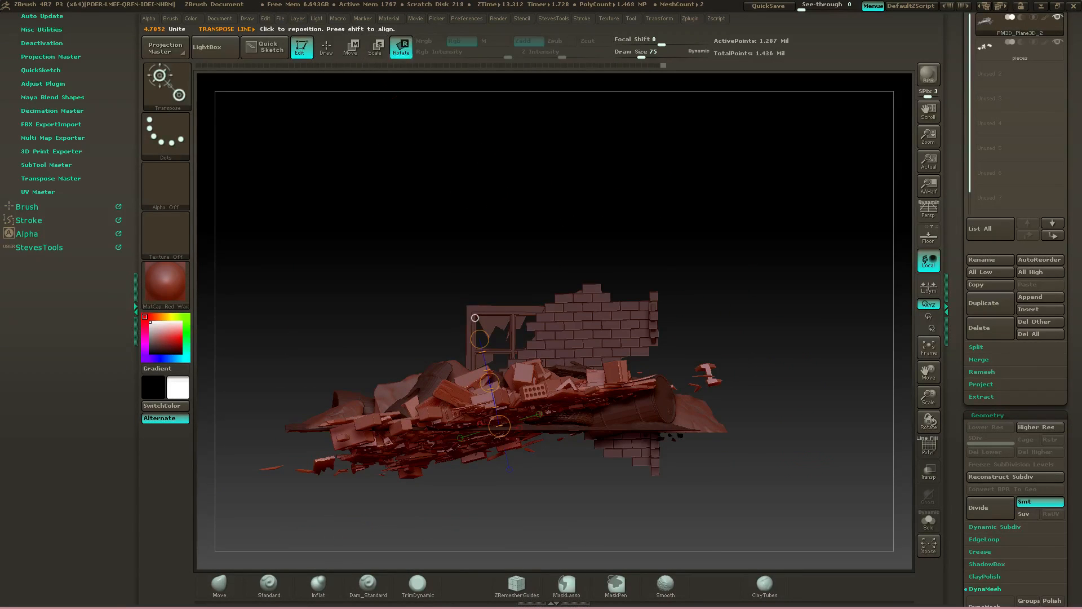
{"action": "mouse_move", "coordinate": [383, 437]}
{"action": "left_mouse_down"}
{"action": "mouse_move", "coordinate": [596, 372]}
{"action": "mouse_move", "coordinate": [606, 418]}
{"action": "left_mouse_up"}
{"action": "left_click_drag", "start_coordinate": [616, 362], "coordinate": [590, 350]}
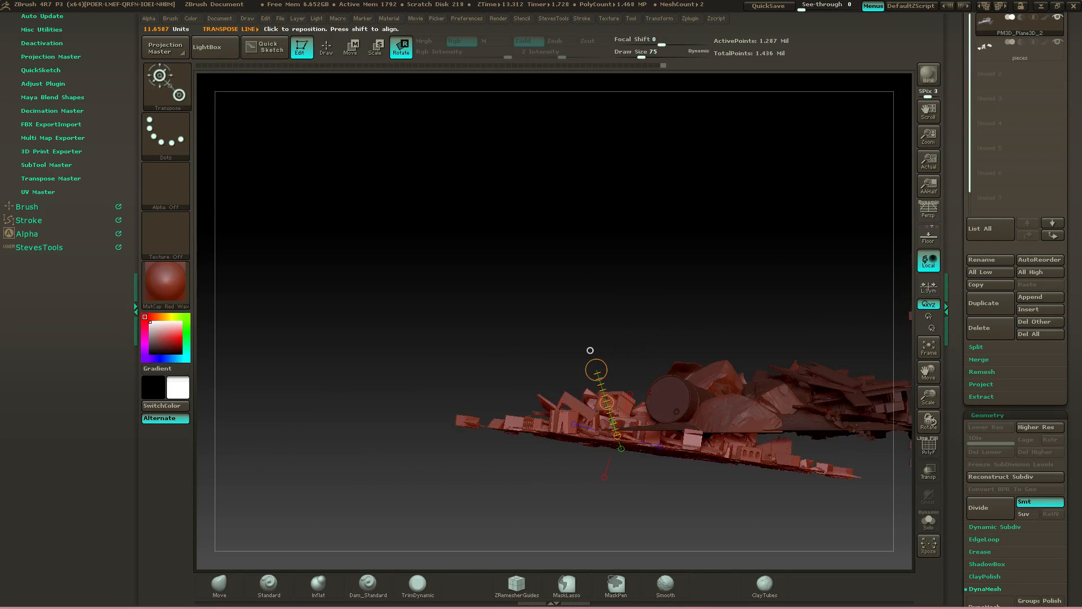
{"action": "mouse_move", "coordinate": [771, 465]}
{"action": "left_mouse_down"}
{"action": "mouse_move", "coordinate": [457, 422]}
{"action": "mouse_move", "coordinate": [478, 465]}
{"action": "left_mouse_up"}
Raise the rubble pile and shift it inward so its debris lies on the ground among the barrels, rocks and tire
{"action": "key", "text": "w"}
{"action": "left_click_drag", "start_coordinate": [643, 464], "coordinate": [643, 350]}
{"action": "left_click_drag", "start_coordinate": [642, 406], "coordinate": [650, 362]}
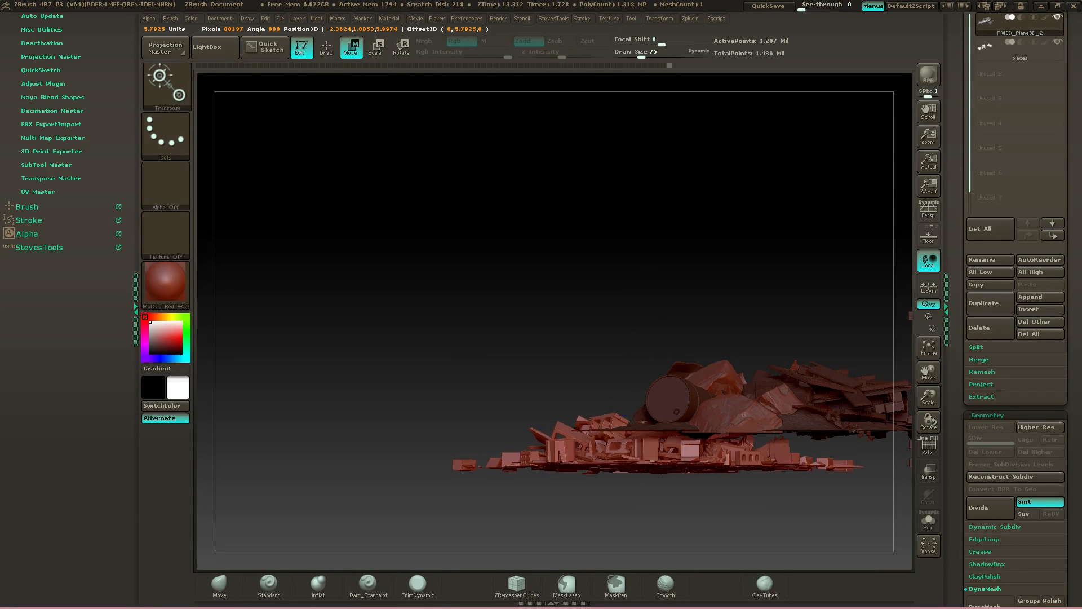
{"action": "left_click_drag", "start_coordinate": [596, 396], "coordinate": [649, 357]}
{"action": "left_click_drag", "start_coordinate": [648, 280], "coordinate": [693, 374]}
{"action": "left_click_drag", "start_coordinate": [583, 447], "coordinate": [580, 186]}
{"action": "left_click_drag", "start_coordinate": [582, 312], "coordinate": [583, 276]}
{"action": "left_click_drag", "start_coordinate": [556, 491], "coordinate": [553, 288]}
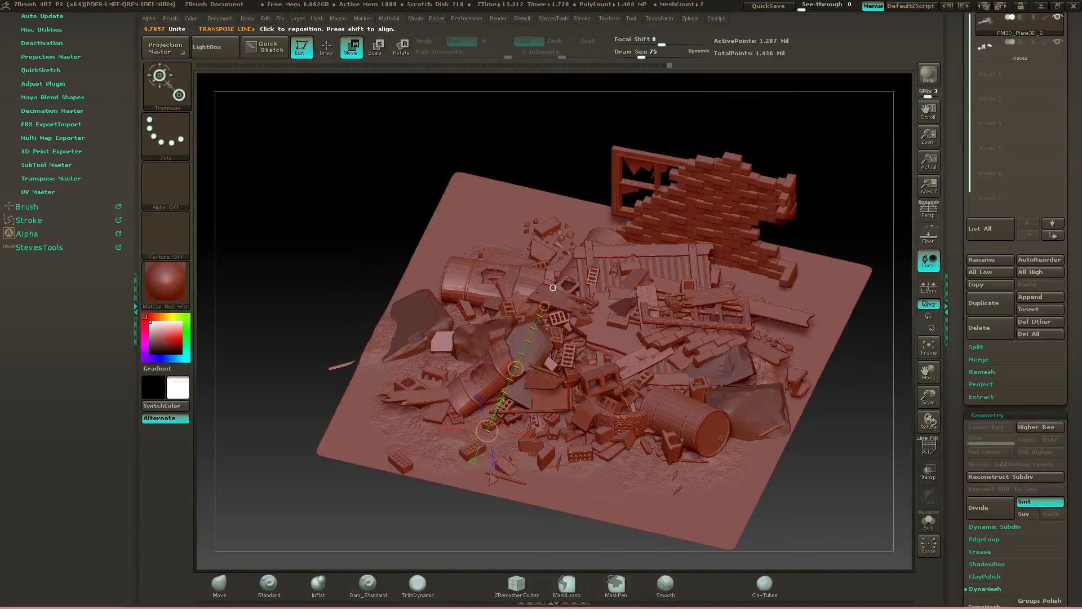
Examine the assembled rubble scene as a whole from several angles
{"action": "key", "text": "q"}
{"action": "left_click_drag", "start_coordinate": [554, 153], "coordinate": [492, 164], "text": "alt"}
{"action": "mouse_move", "coordinate": [695, 213]}
{"action": "left_mouse_down"}
{"action": "mouse_move", "coordinate": [646, 194]}
{"action": "mouse_move", "coordinate": [681, 212]}
{"action": "left_mouse_up"}
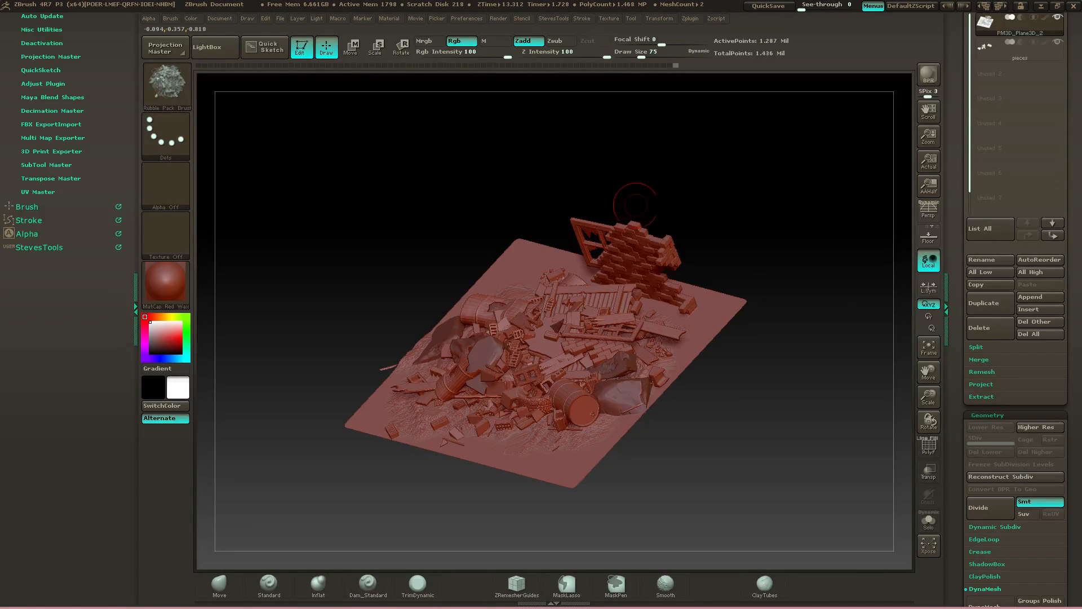
{"action": "left_click_drag", "start_coordinate": [680, 212], "coordinate": [653, 196]}
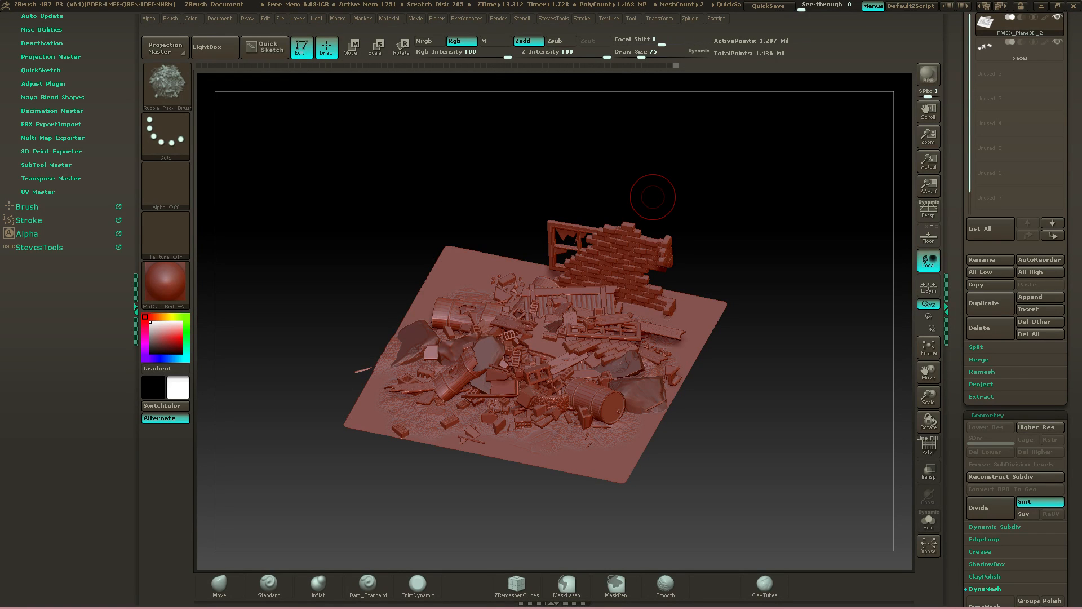
{"action": "left_click_drag", "start_coordinate": [714, 231], "coordinate": [741, 254]}
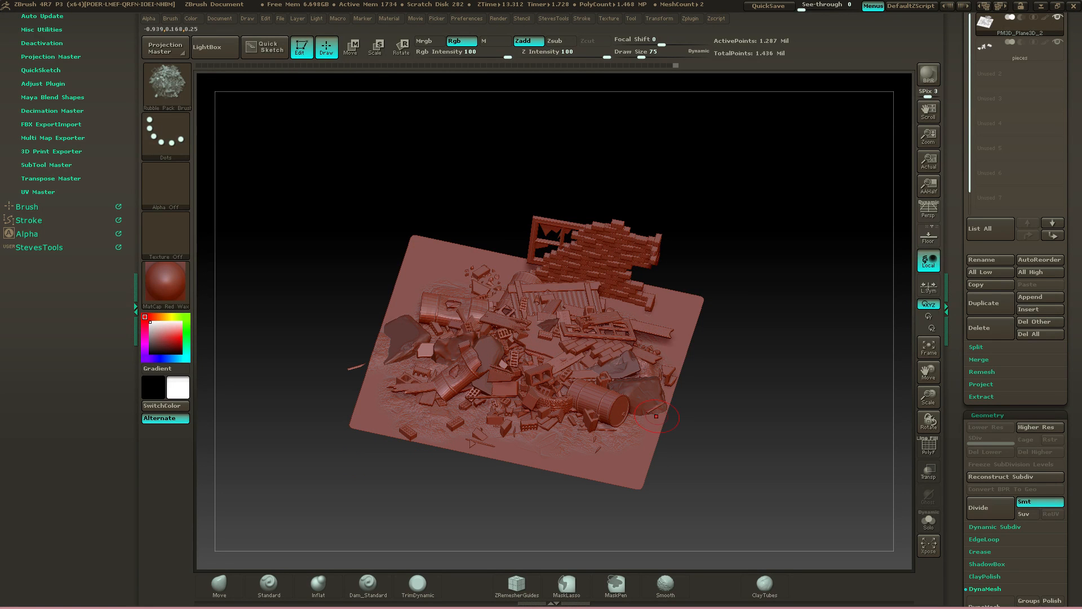
Pick the Rubble Pack Brush from the brush library
{"action": "left_click", "coordinate": [167, 83]}
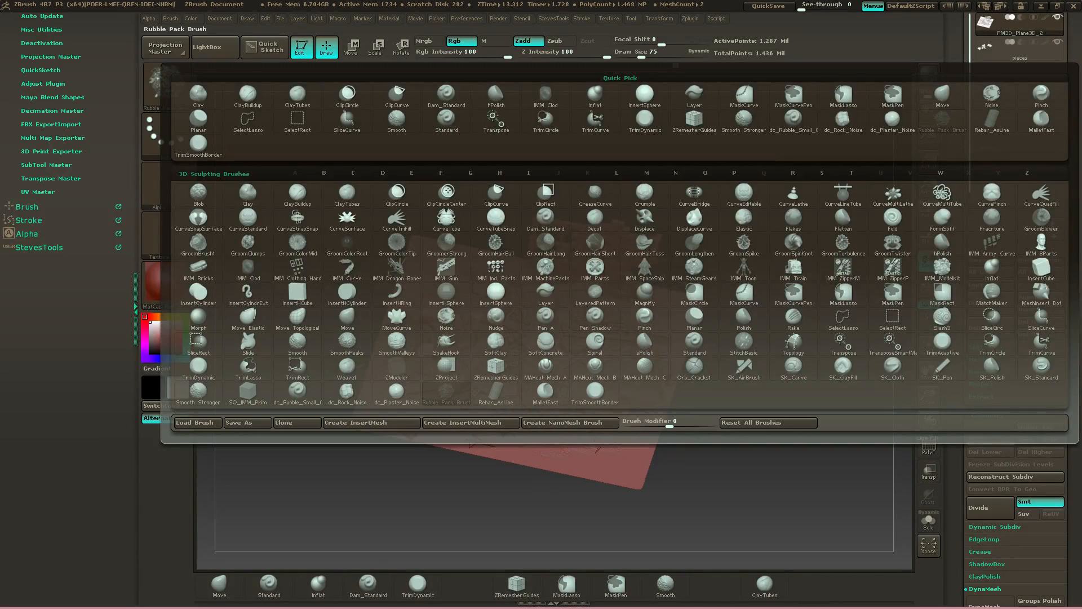
{"action": "mouse_move", "coordinate": [446, 395]}
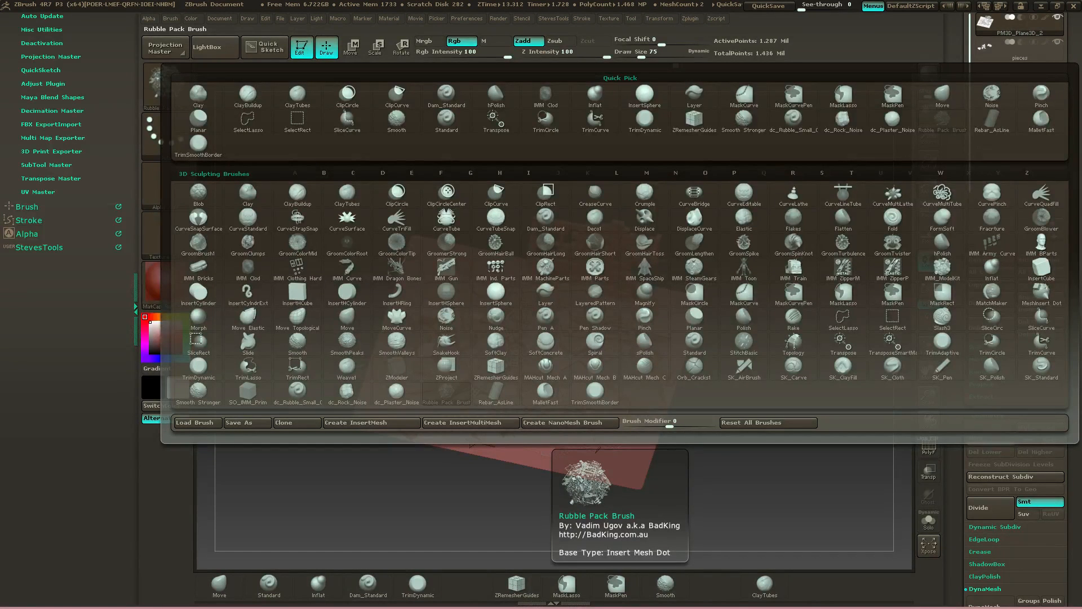
{"action": "left_click", "coordinate": [446, 394]}
Make the PolyMesh3D star the active tool in place of the rubble scene
{"action": "left_click_drag", "start_coordinate": [958, 226], "coordinate": [958, 498]}
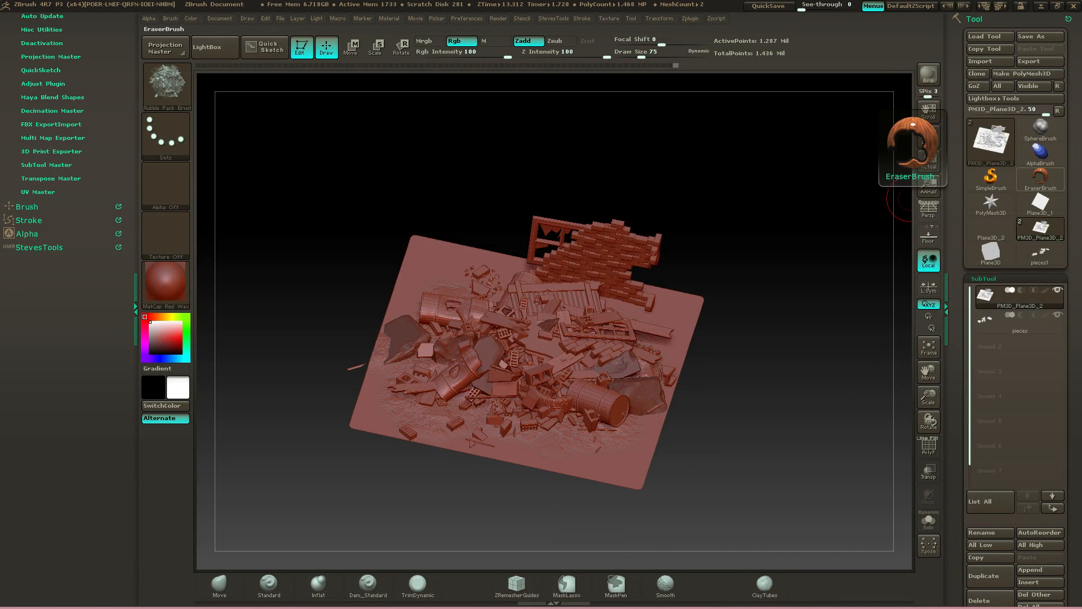
{"action": "left_click", "coordinate": [991, 203]}
Browse the mesh files in the Rubble_Pack_OBJs folder under files/__supporting_files and close the import without loading one
{"action": "left_click", "coordinate": [980, 60]}
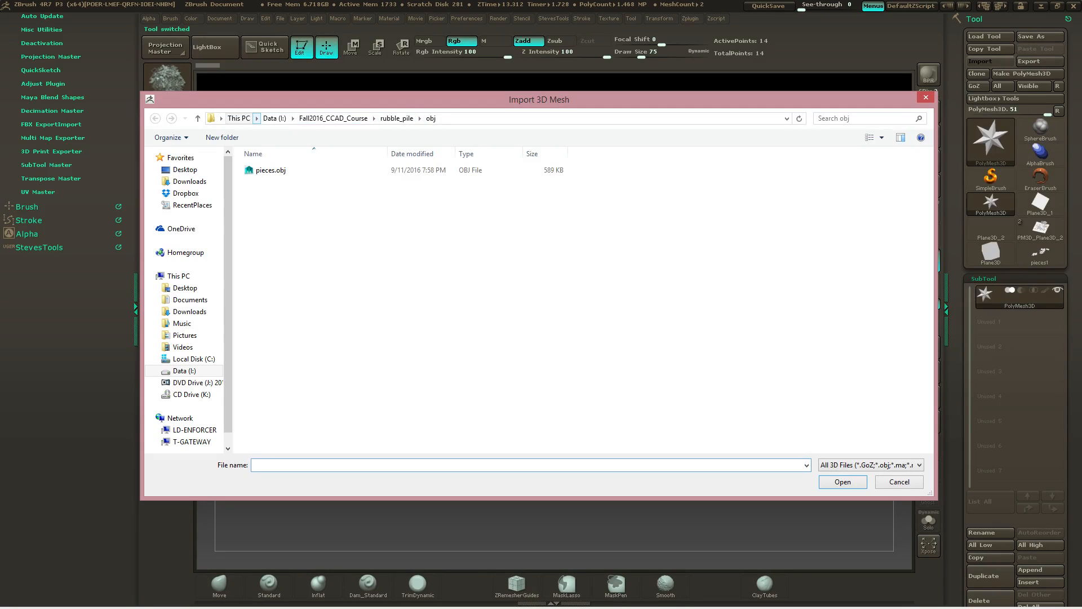
{"action": "left_click", "coordinate": [293, 118]}
{"action": "left_click", "coordinate": [275, 118]}
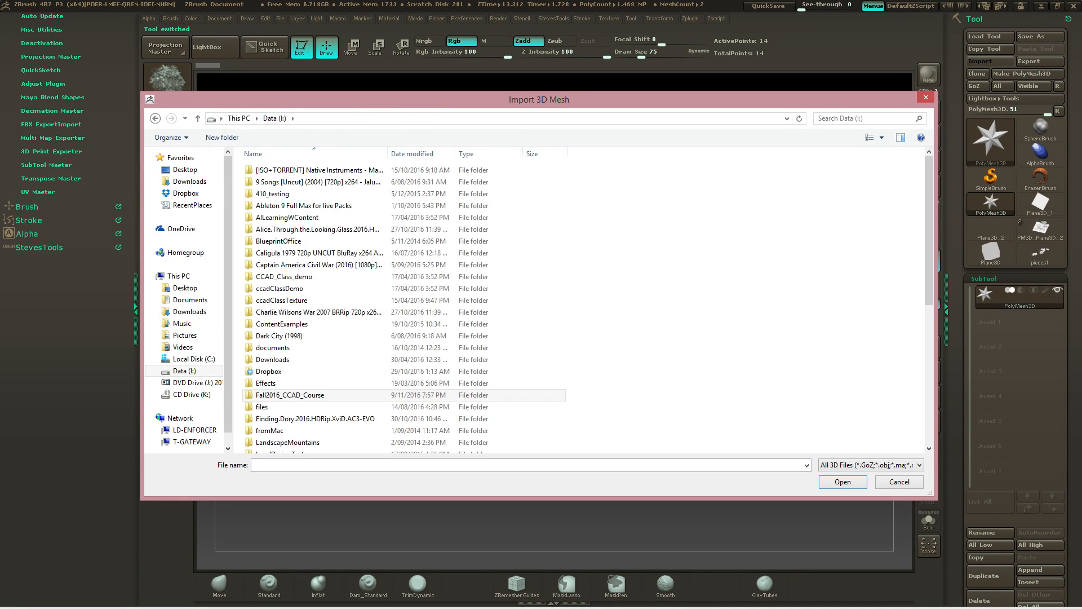
{"action": "double_click", "coordinate": [262, 406]}
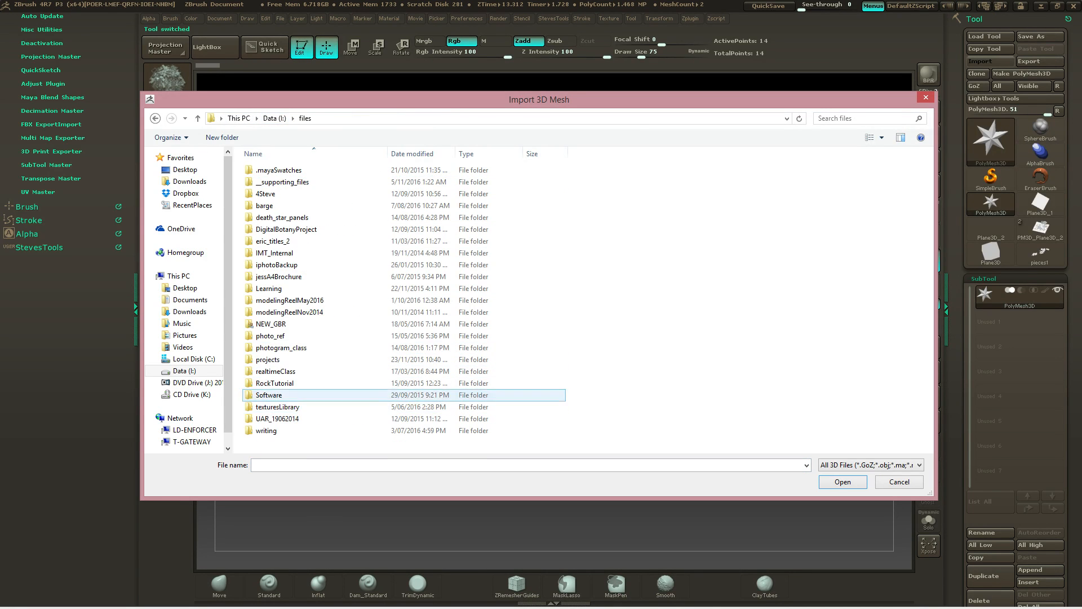
{"action": "double_click", "coordinate": [282, 181]}
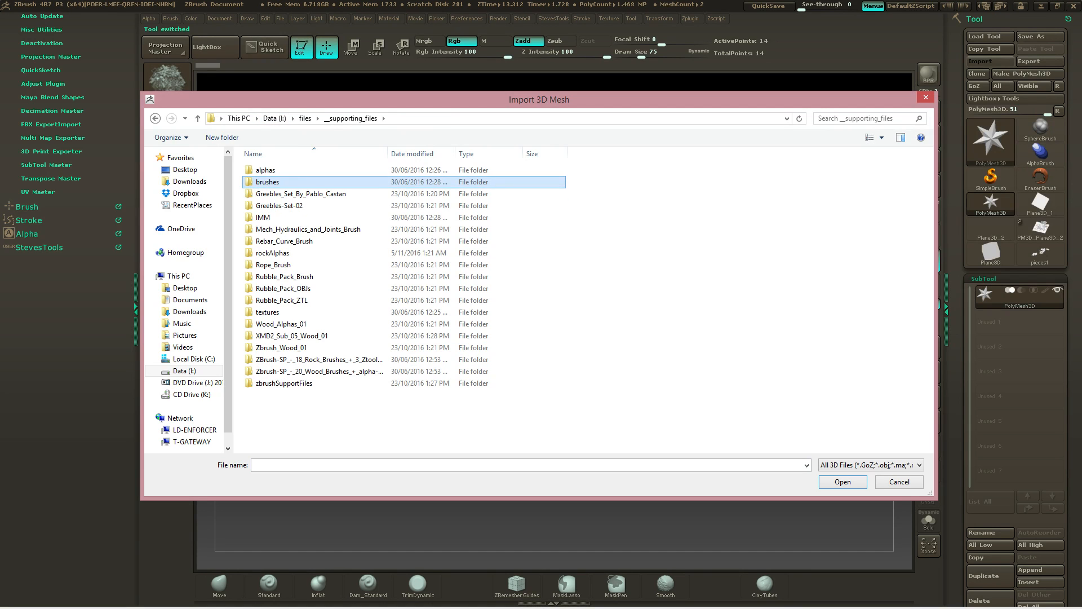
{"action": "double_click", "coordinate": [282, 288]}
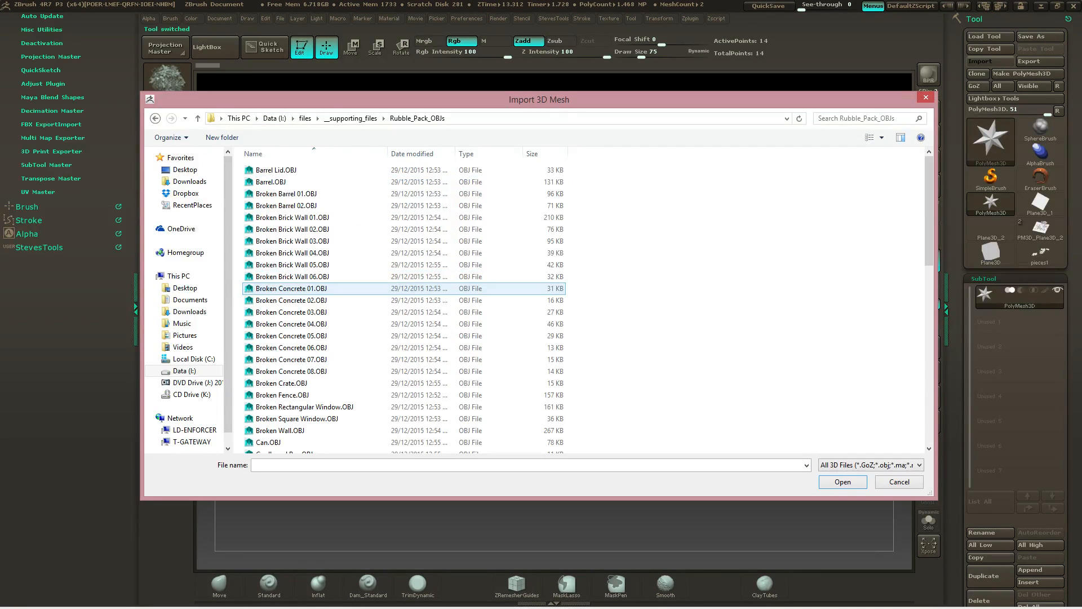
{"action": "left_click", "coordinate": [282, 193]}
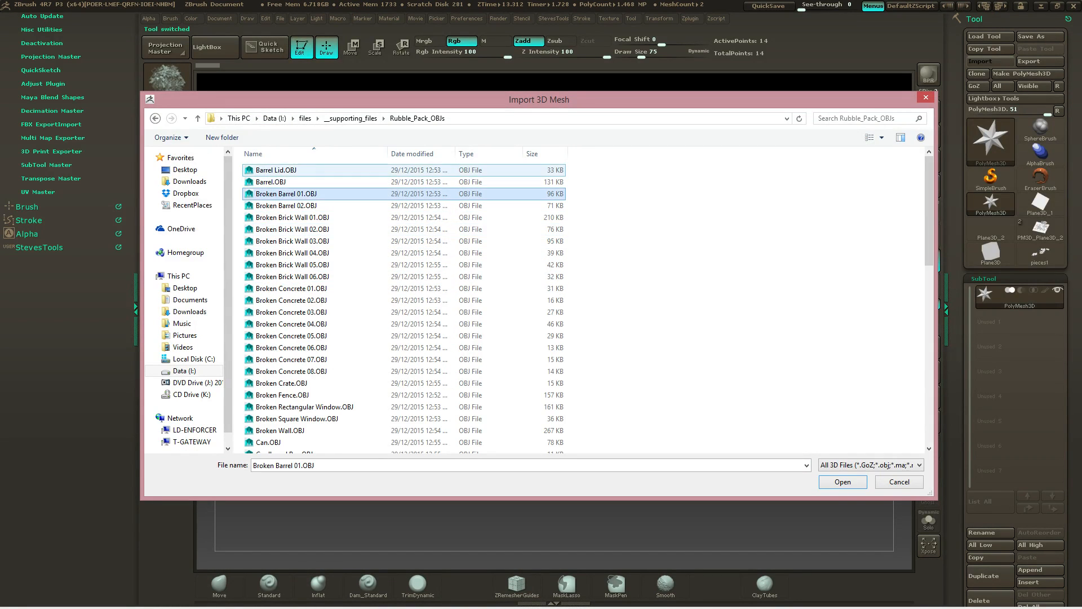
{"action": "scroll", "coordinate": [293, 309], "scroll_direction": "down", "scroll_amount": 5}
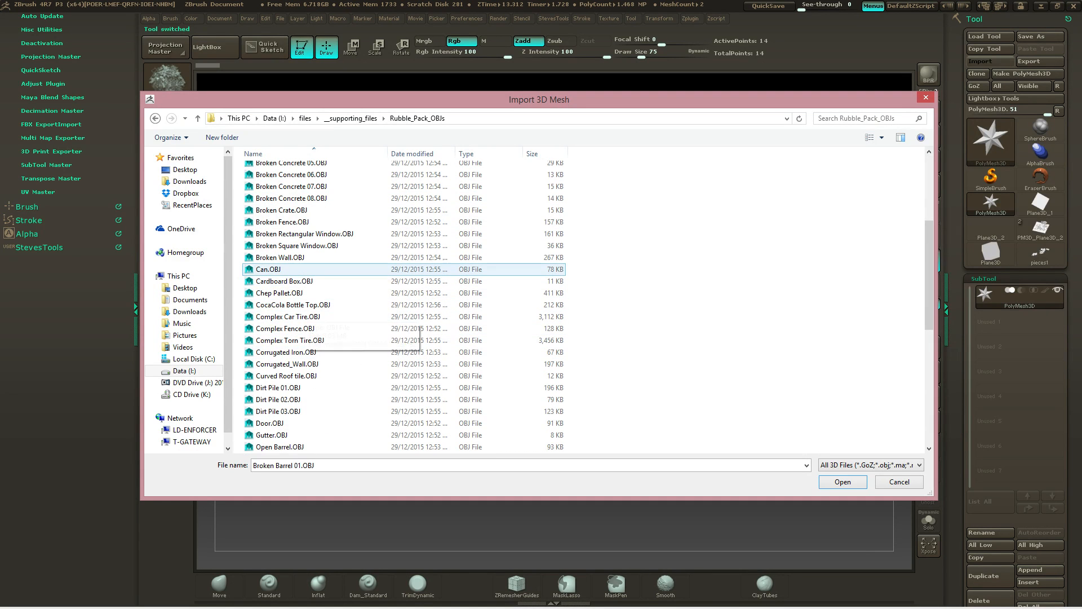
{"action": "scroll", "coordinate": [305, 282], "scroll_direction": "down", "scroll_amount": 5}
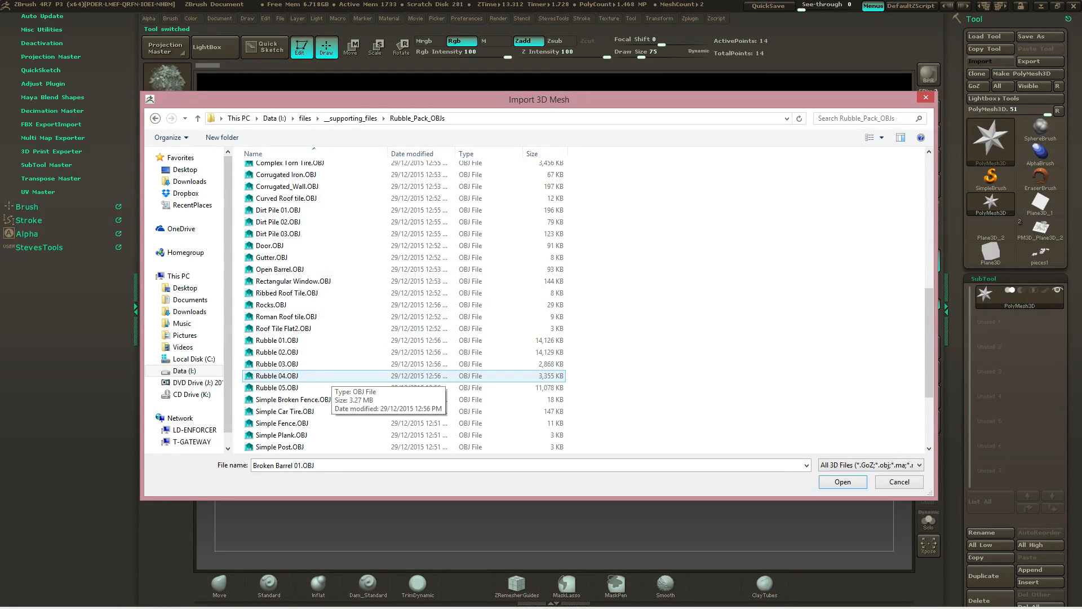
{"action": "scroll", "coordinate": [315, 377], "scroll_direction": "down", "scroll_amount": 3}
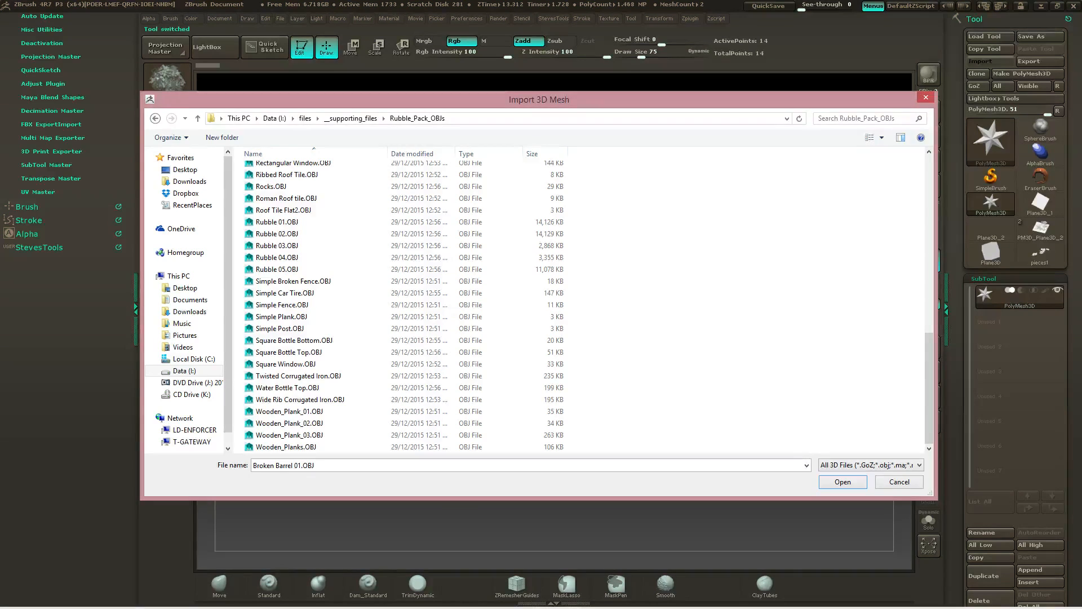
{"action": "left_click", "coordinate": [890, 484]}
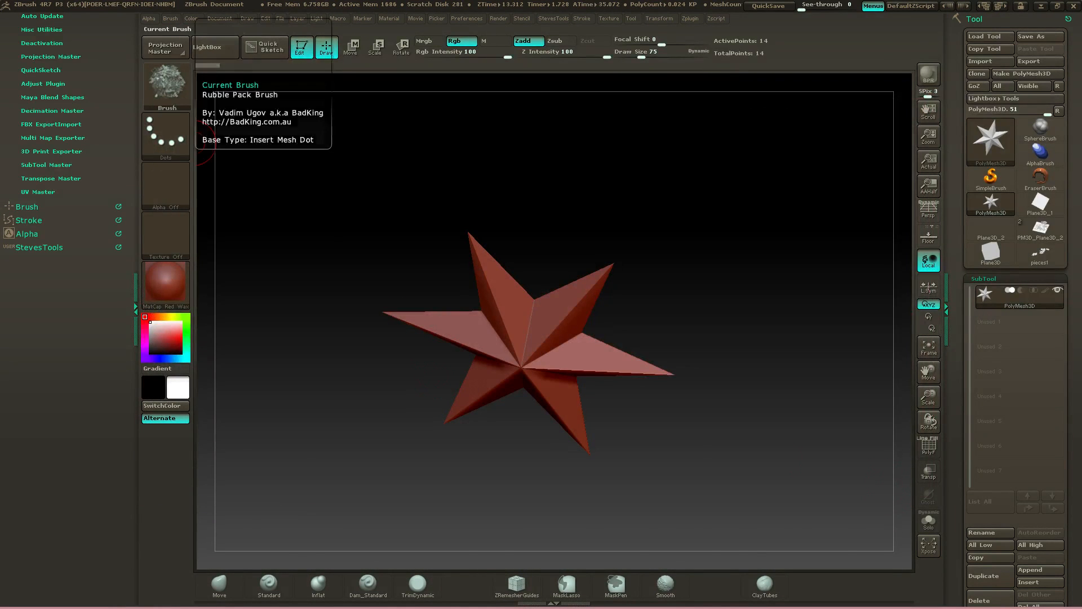
Choose Rubble 01 among the Rubble Pack Brush's mesh inserts
{"action": "left_click", "coordinate": [167, 85]}
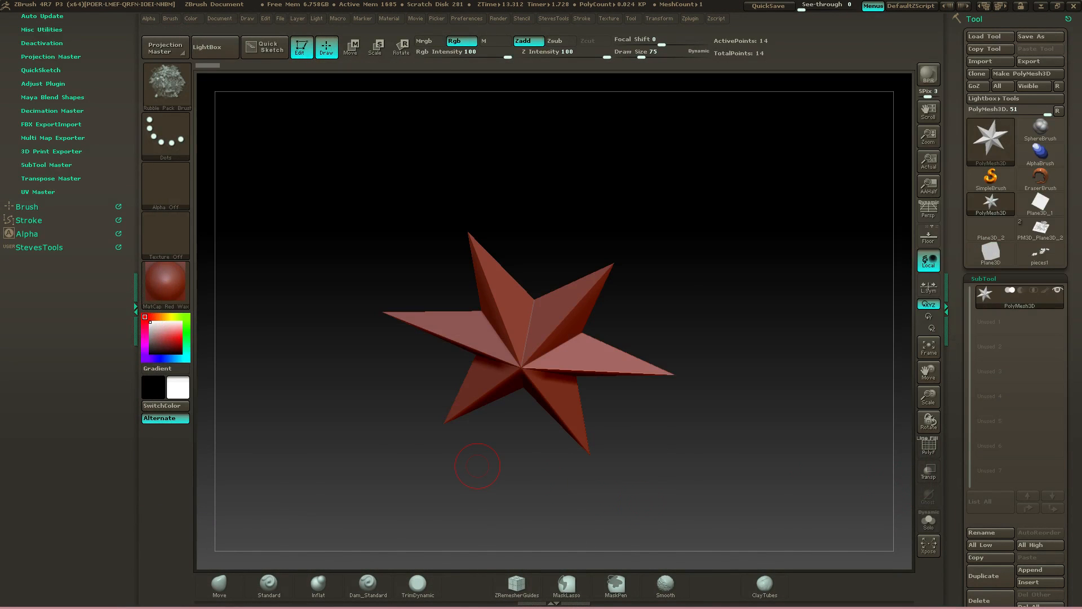
{"action": "key", "text": "m"}
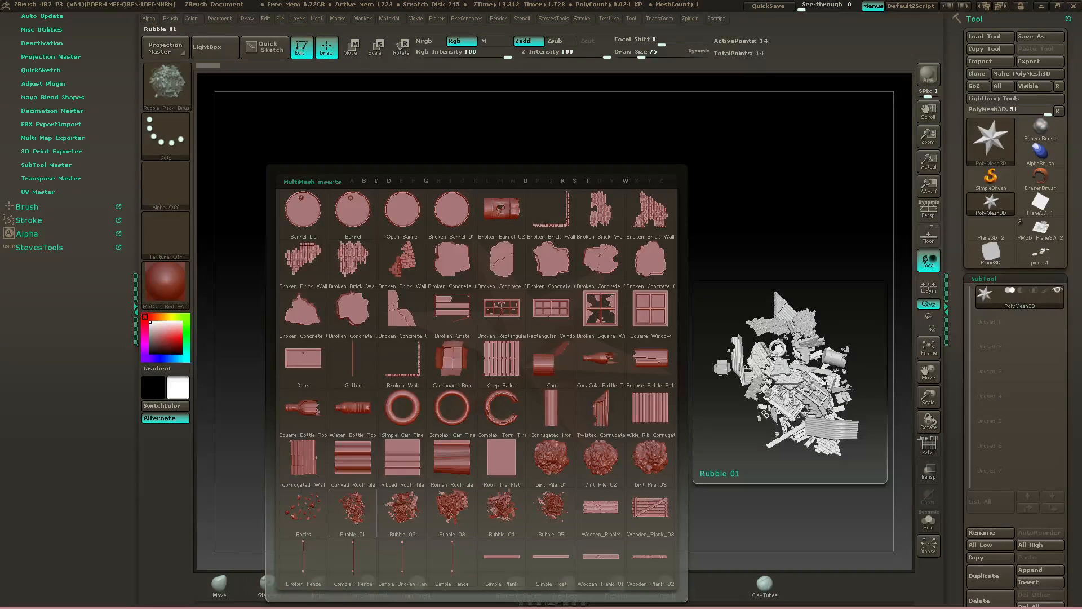
{"action": "left_click", "coordinate": [353, 511]}
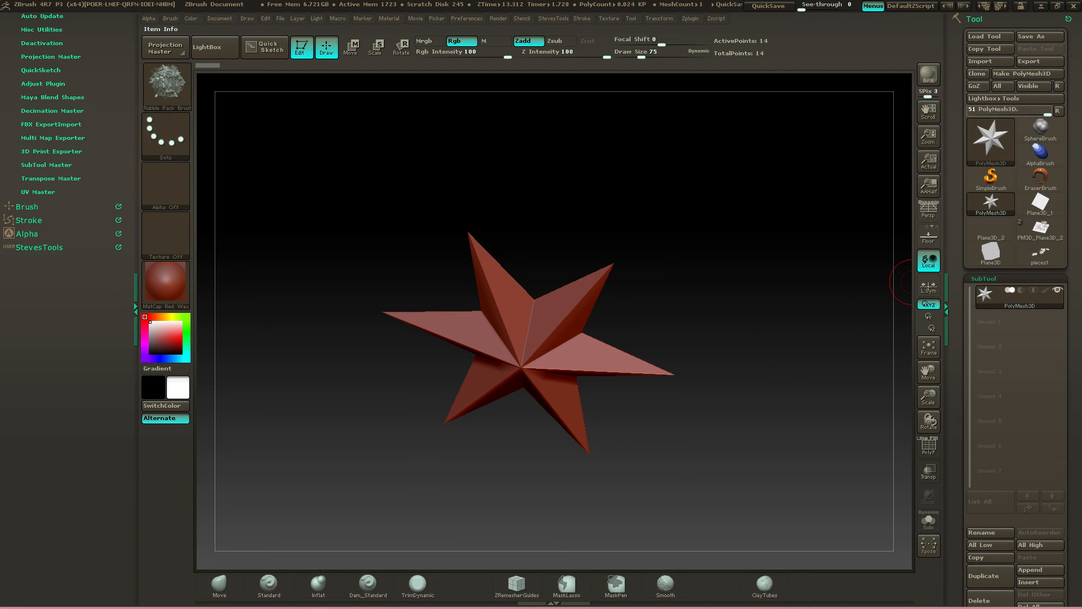
Import Rubble 01.OBJ from the Rubble_Pack_OBJs folder in files/__supporting_files on the Data (I:) drive
{"action": "left_click", "coordinate": [980, 60]}
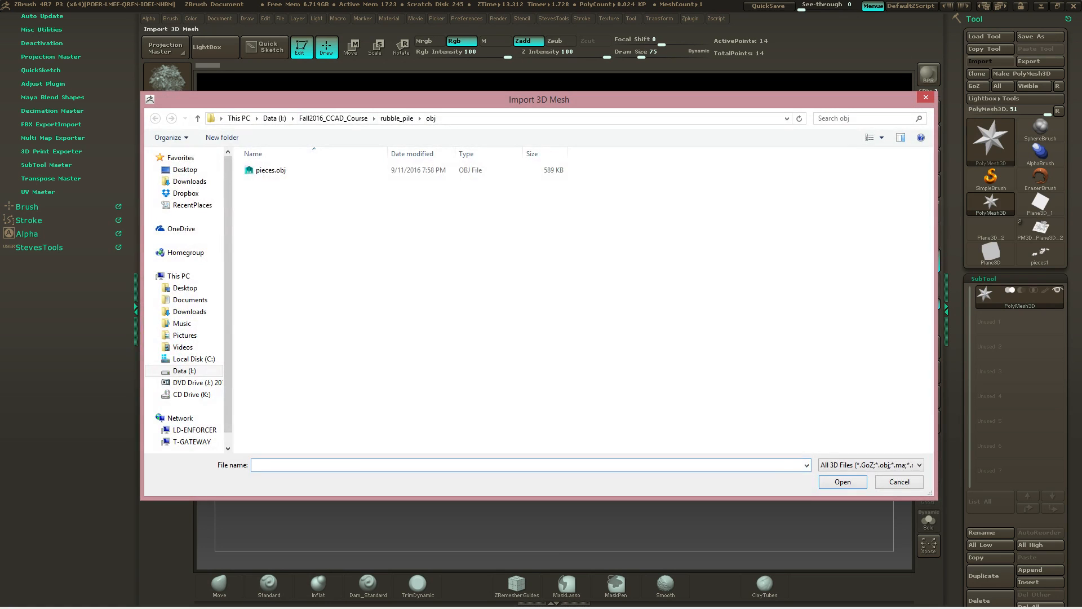
{"action": "left_click", "coordinate": [274, 118]}
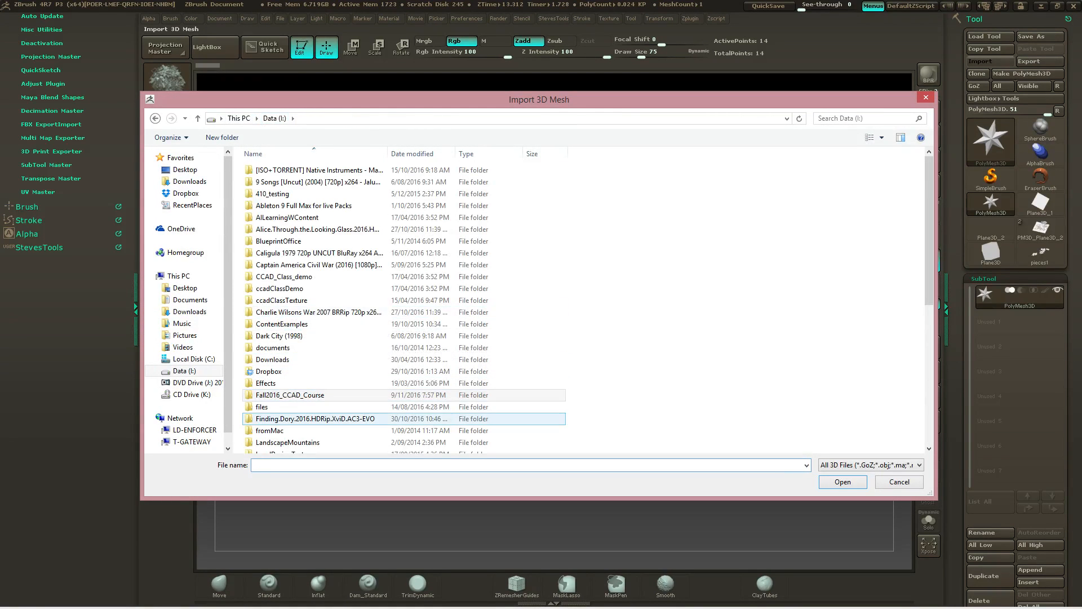
{"action": "double_click", "coordinate": [282, 182]}
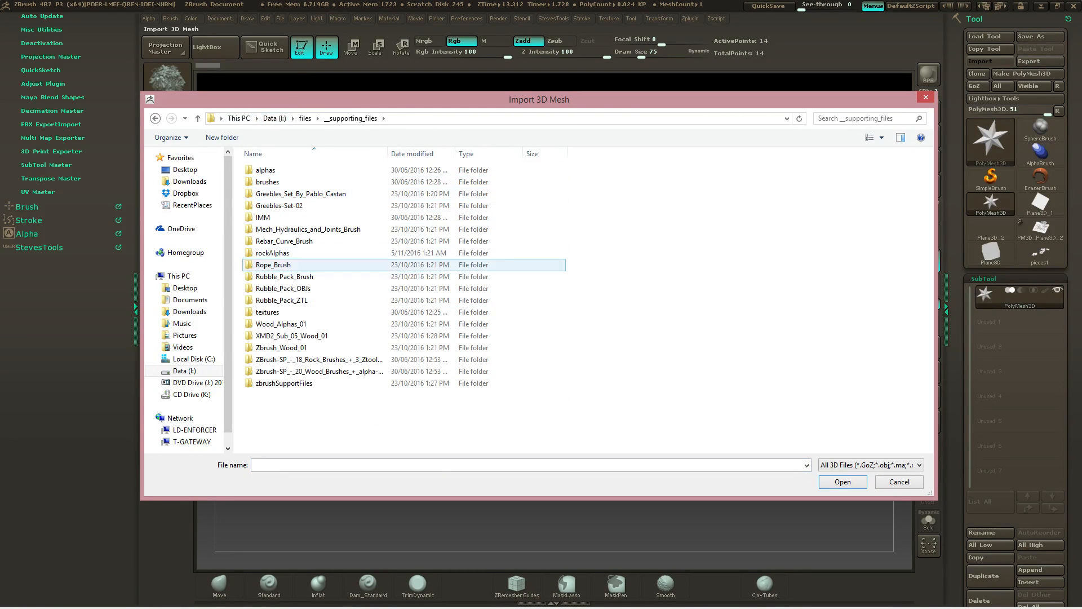
{"action": "double_click", "coordinate": [282, 288]}
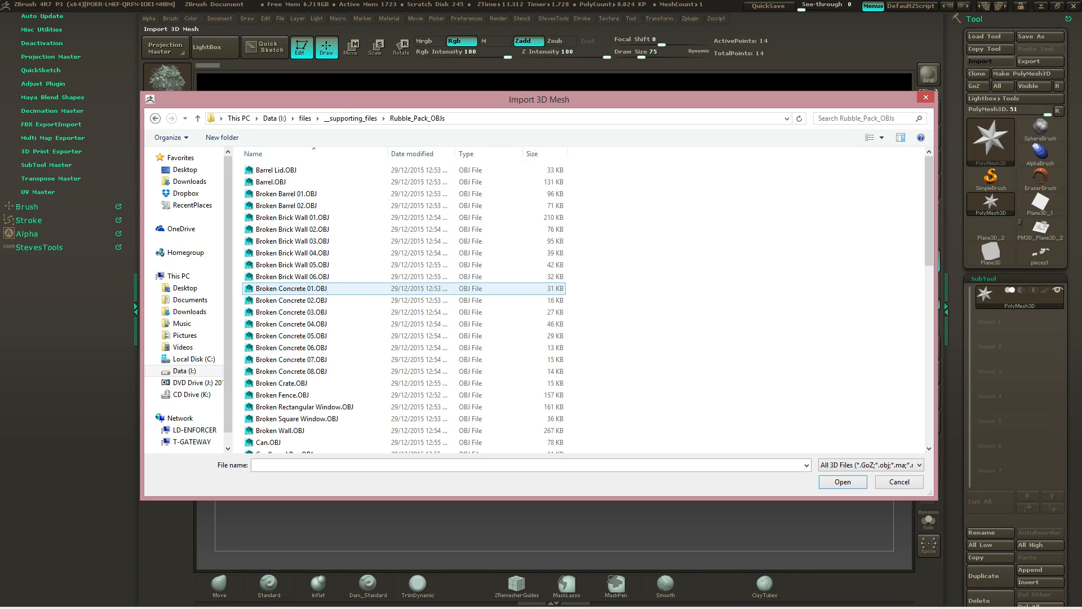
{"action": "left_click", "coordinate": [282, 288]}
{"action": "scroll", "coordinate": [285, 338], "scroll_direction": "down", "scroll_amount": 12}
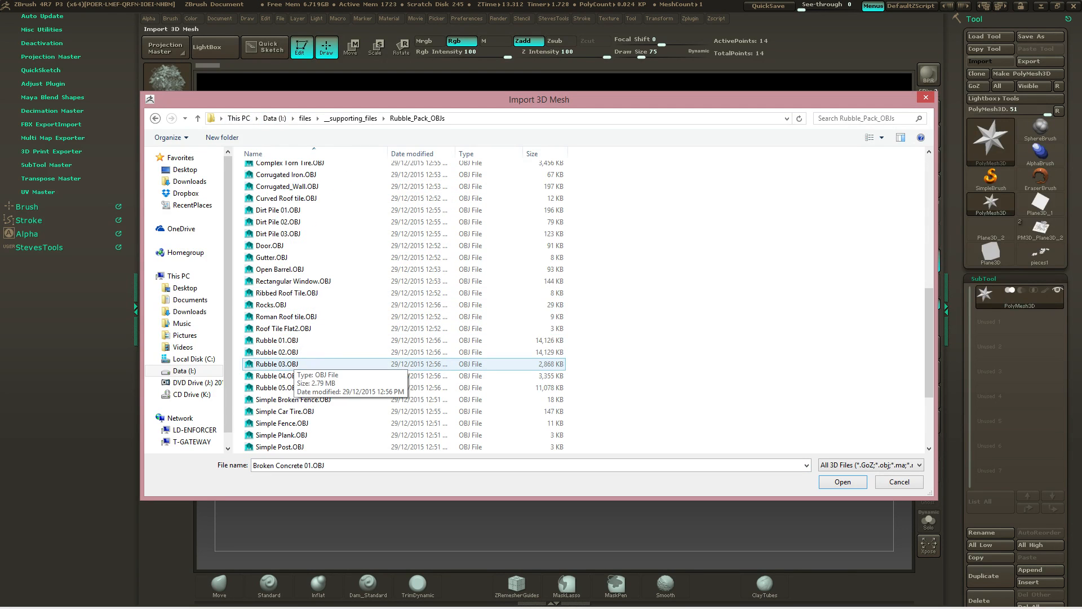
{"action": "left_click", "coordinate": [276, 340]}
{"action": "left_click", "coordinate": [843, 481]}
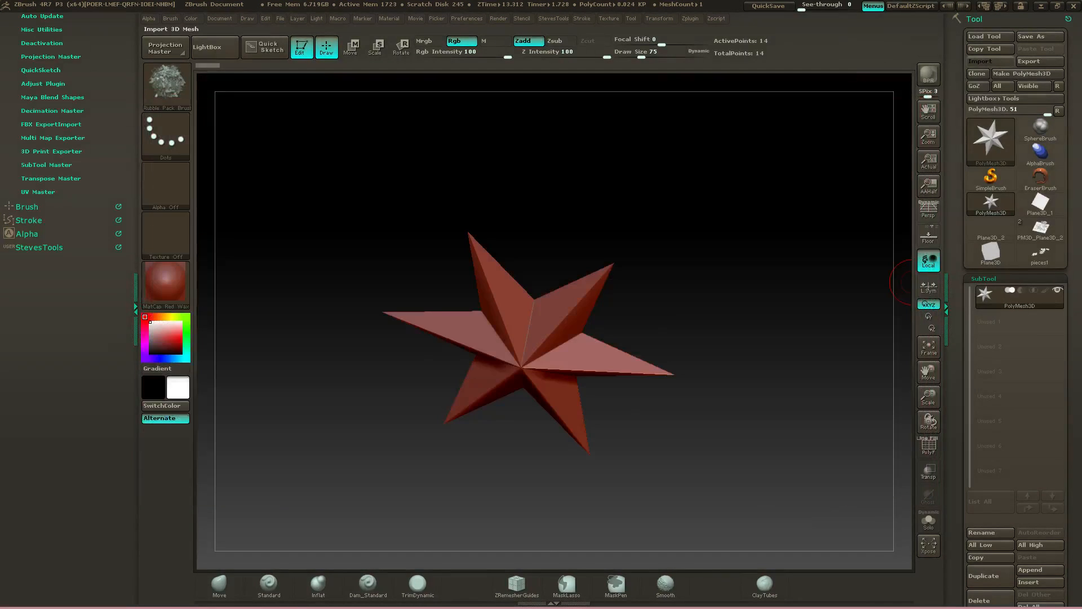
Show the polygroup wireframe on the imported rubble and isolate a single brick with holes from the pile
{"action": "left_click_drag", "start_coordinate": [652, 320], "coordinate": [313, 529]}
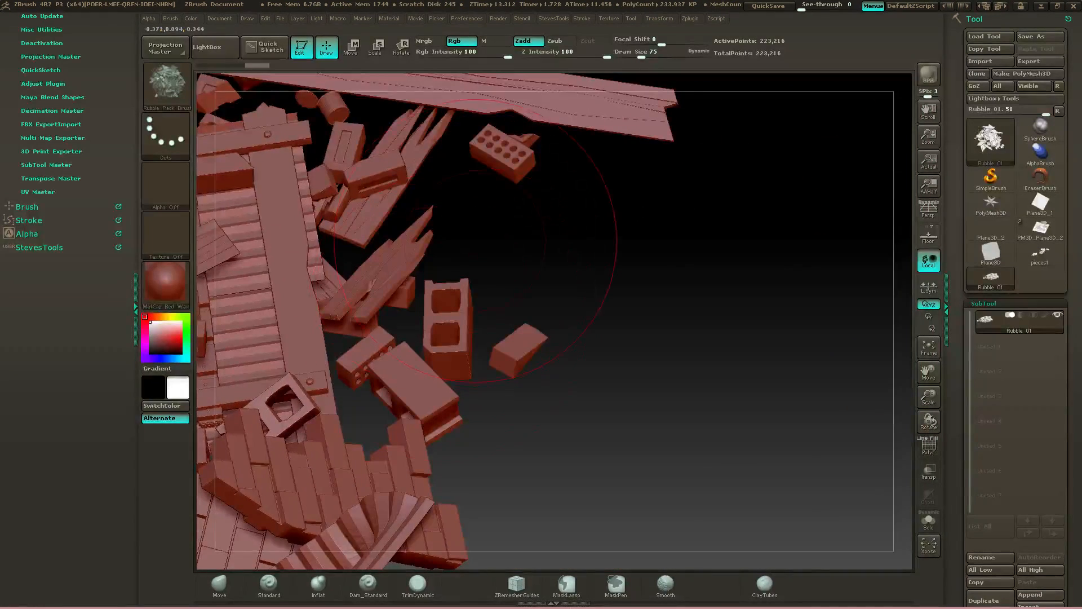
{"action": "left_click_drag", "start_coordinate": [476, 242], "coordinate": [539, 385], "text": "alt"}
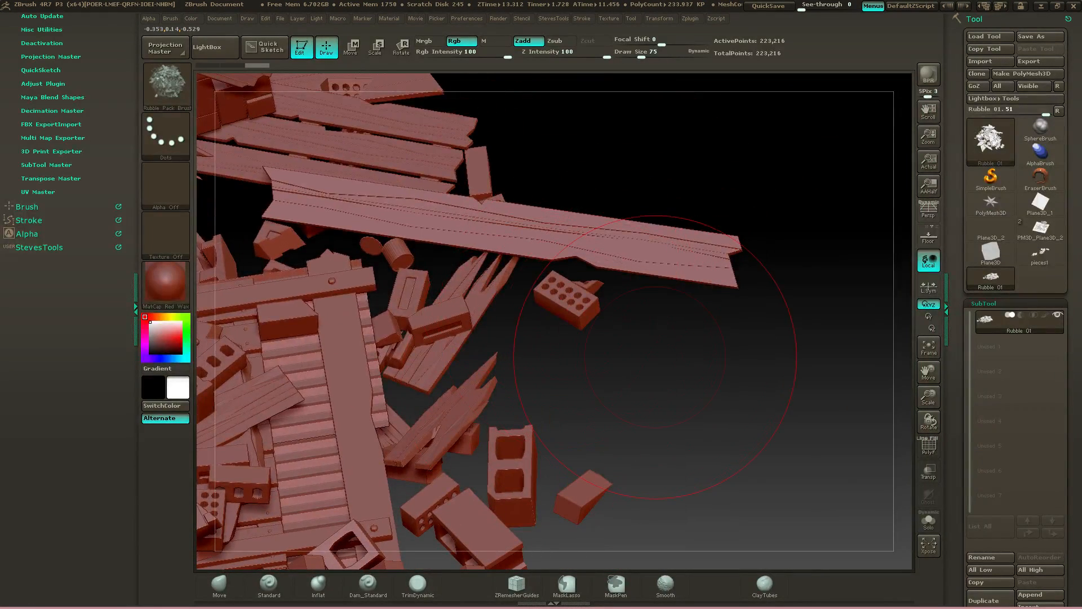
{"action": "left_click", "coordinate": [921, 441]}
{"action": "left_click_drag", "start_coordinate": [738, 383], "coordinate": [716, 360]}
{"action": "left_click", "coordinate": [554, 276], "text": "ctrl+shift"}
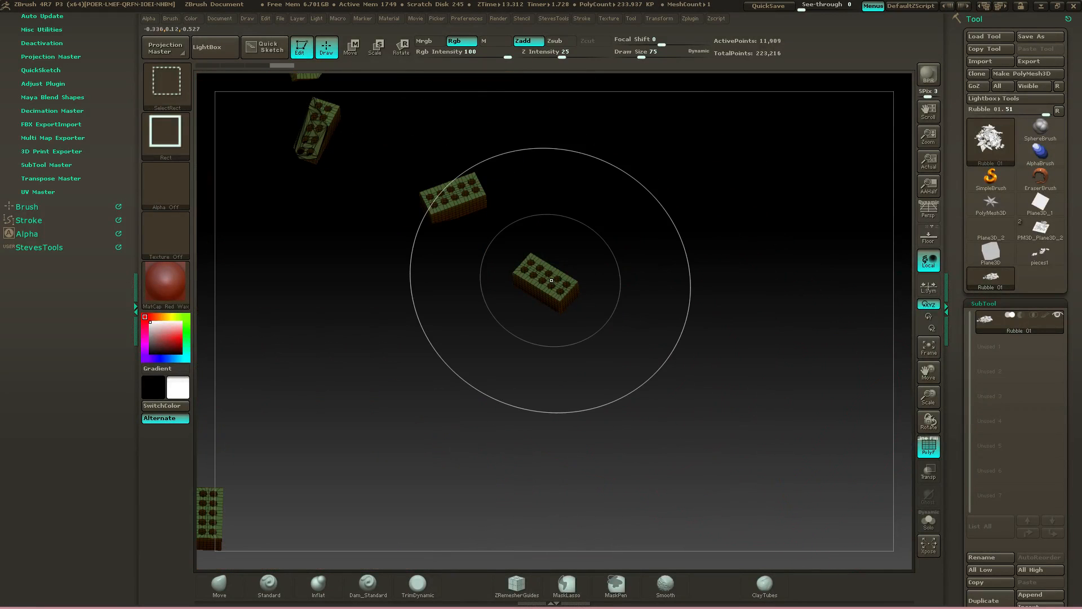
{"action": "left_click_drag", "start_coordinate": [612, 281], "coordinate": [603, 220], "text": "alt"}
{"action": "left_click_drag", "start_coordinate": [603, 280], "coordinate": [733, 274], "text": "alt"}
{"action": "mouse_move", "coordinate": [733, 274]}
{"action": "left_mouse_down"}
{"action": "mouse_move", "coordinate": [738, 299]}
{"action": "mouse_move", "coordinate": [705, 338]}
{"action": "mouse_move", "coordinate": [666, 306]}
{"action": "mouse_move", "coordinate": [619, 334]}
{"action": "mouse_move", "coordinate": [561, 265]}
{"action": "mouse_move", "coordinate": [564, 252]}
{"action": "left_mouse_up"}
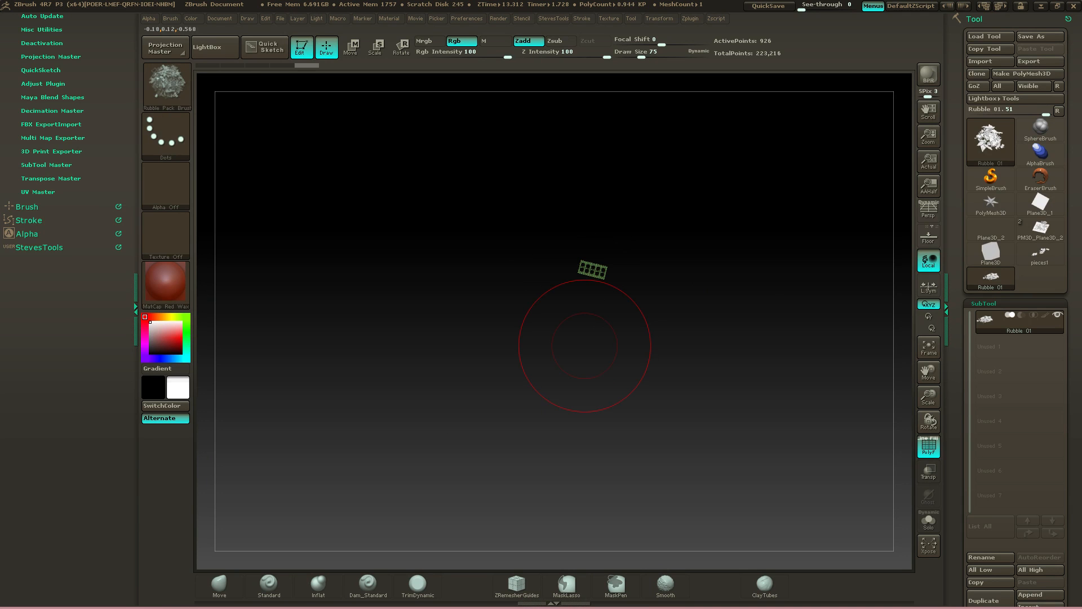
Frame the isolated brick and delete all the hidden rubble geometry around it
{"action": "key", "text": "f"}
{"action": "left_click_drag", "start_coordinate": [733, 169], "coordinate": [617, 76]}
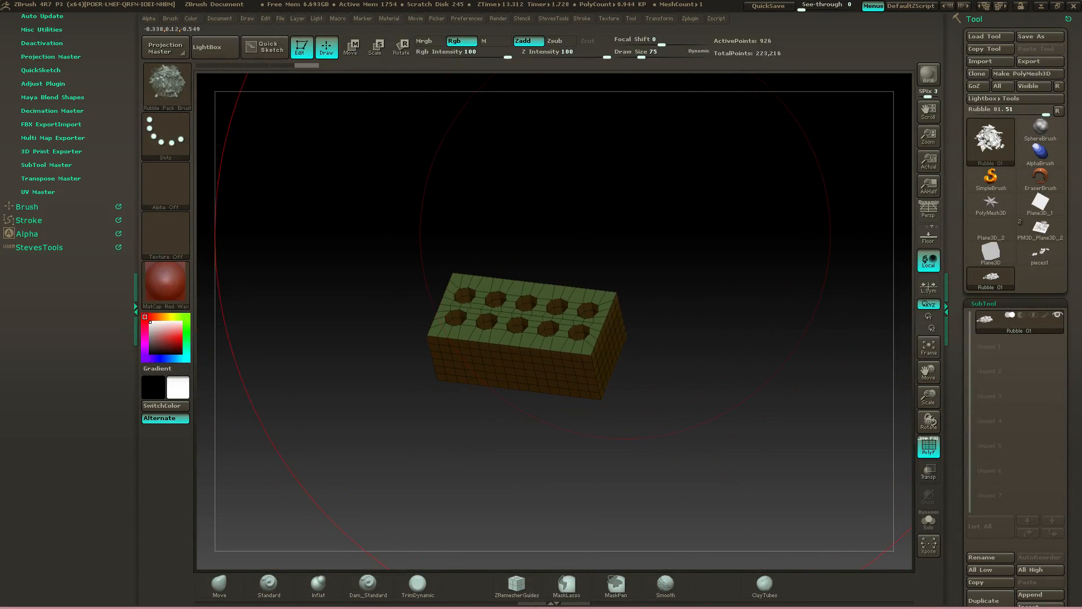
{"action": "key", "text": "space"}
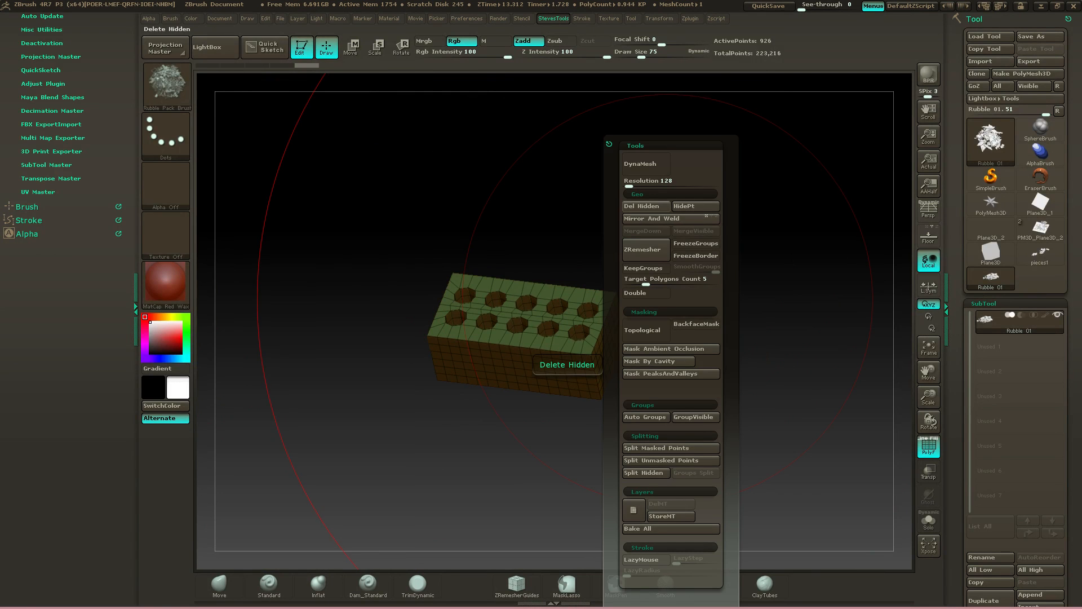
{"action": "left_click", "coordinate": [645, 206]}
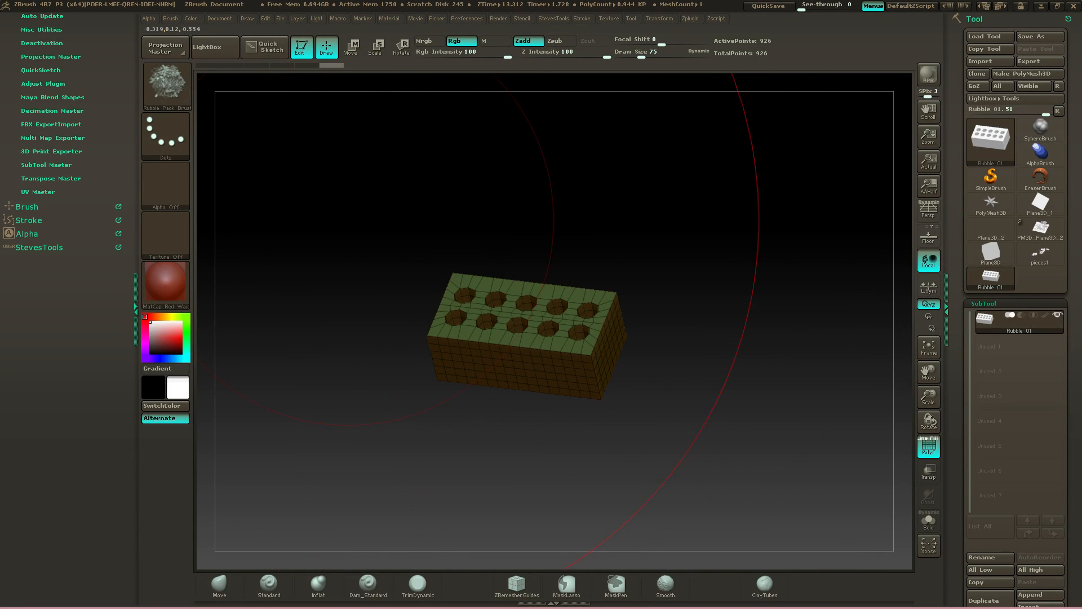
Create a new InsertMesh brush from the isolated brick
{"action": "left_click_drag", "start_coordinate": [113, 101], "coordinate": [113, 133]}
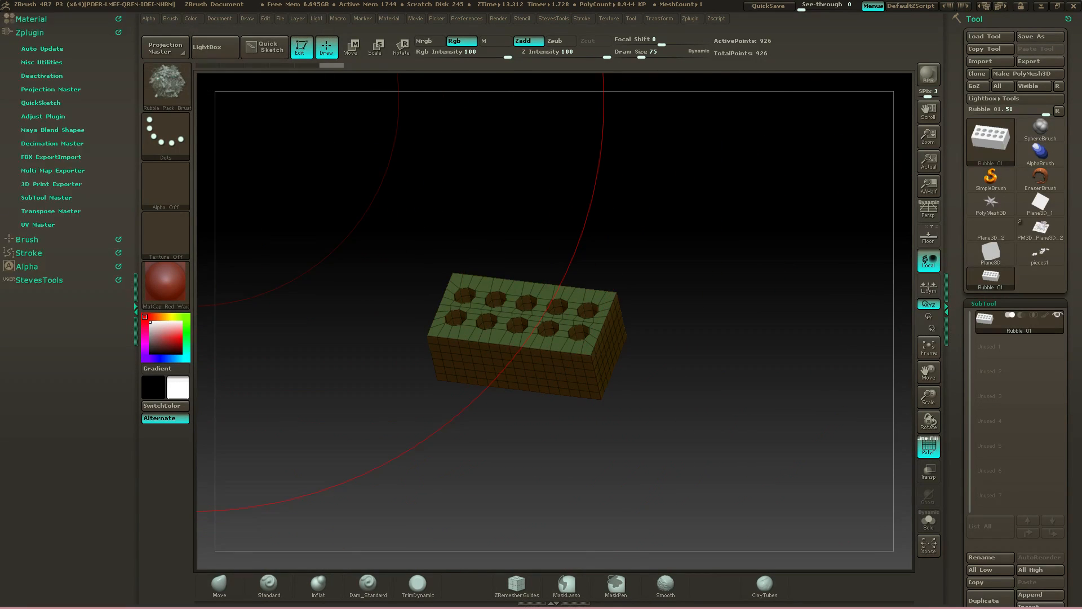
{"action": "left_click", "coordinate": [30, 33]}
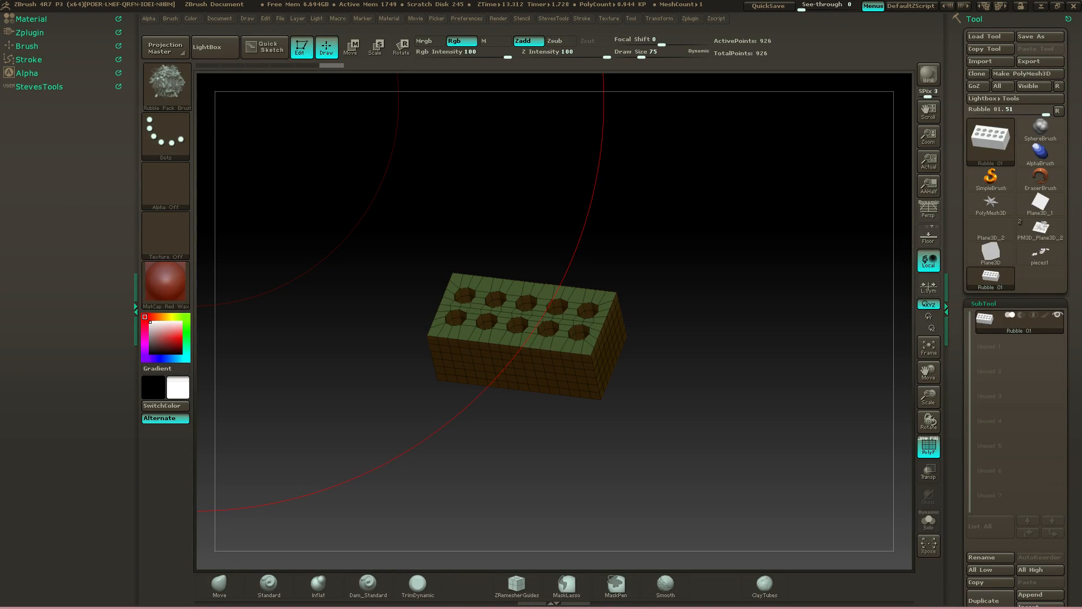
{"action": "left_click", "coordinate": [27, 45]}
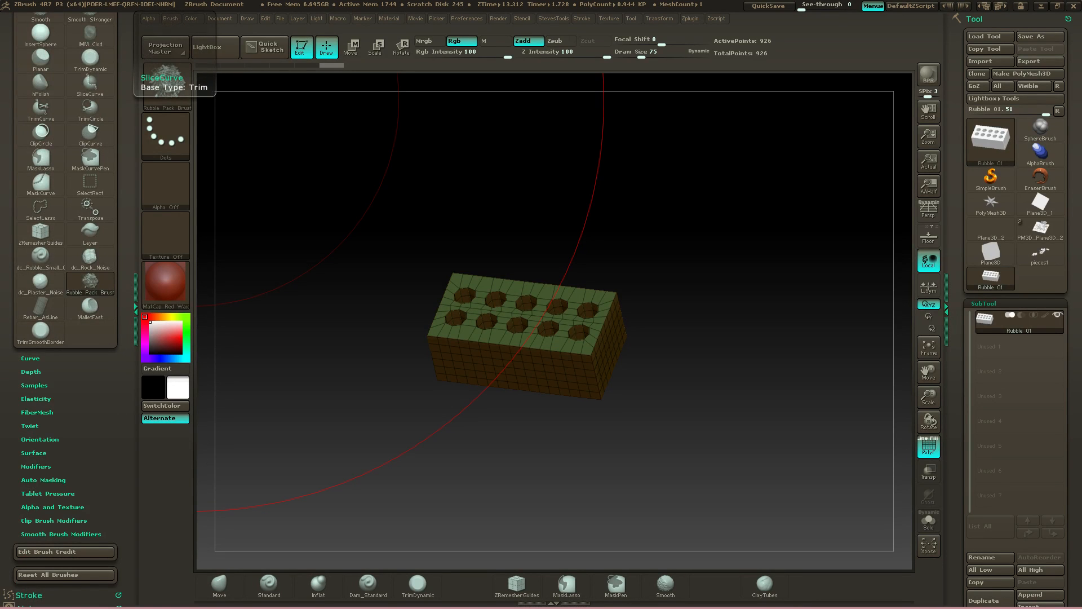
{"action": "left_click_drag", "start_coordinate": [119, 87], "coordinate": [118, 380]}
{"action": "left_click", "coordinate": [49, 88]}
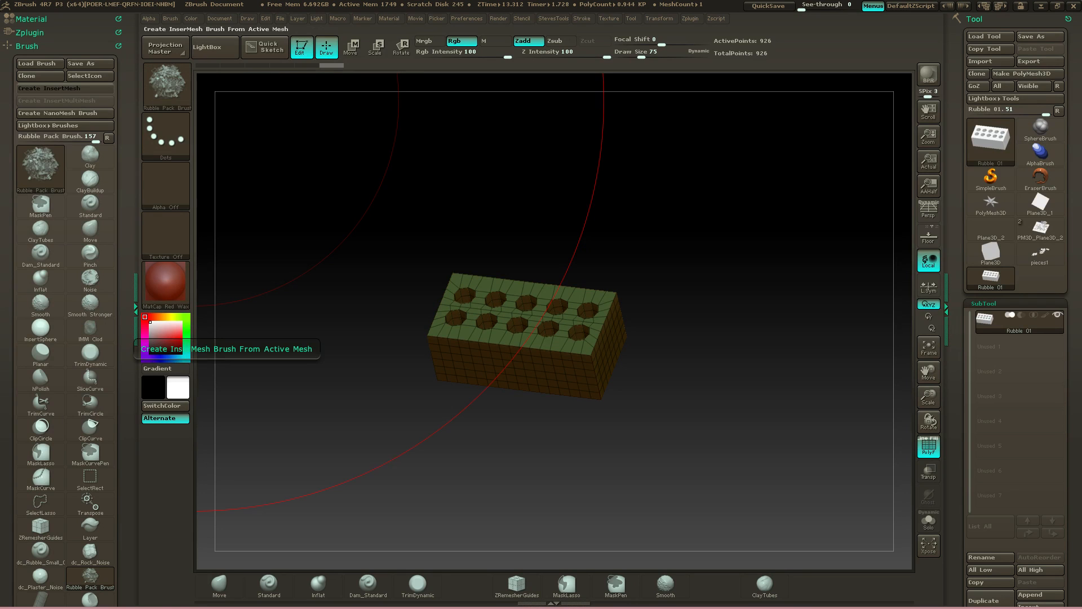
{"action": "left_click", "coordinate": [475, 200]}
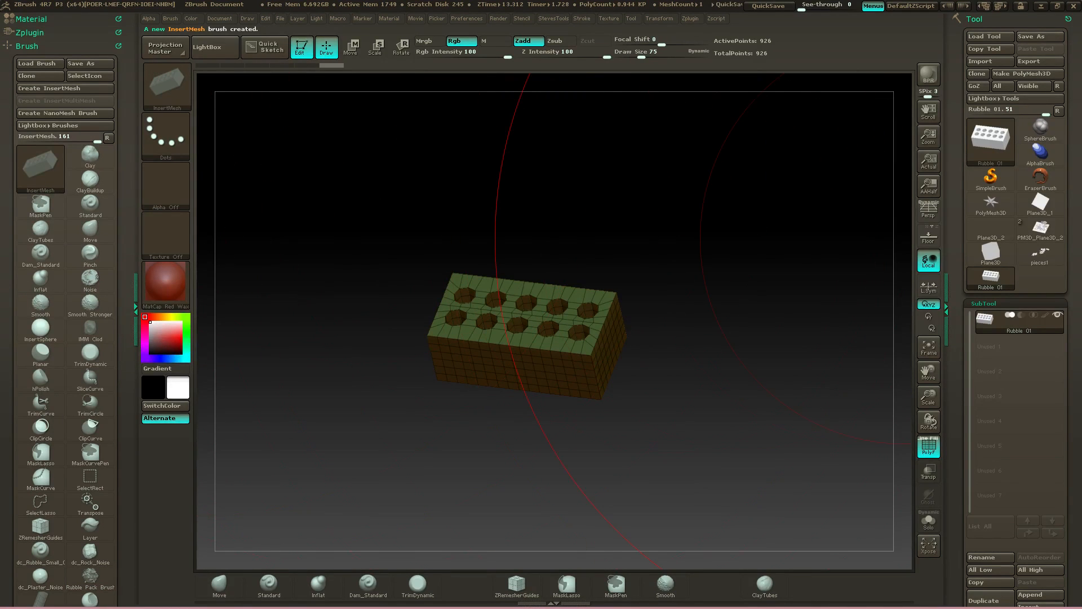
Switch back to the PM3D_Plane3D_2 rubble scene and turn off its polygroup wireframe display
{"action": "left_click", "coordinate": [1040, 228]}
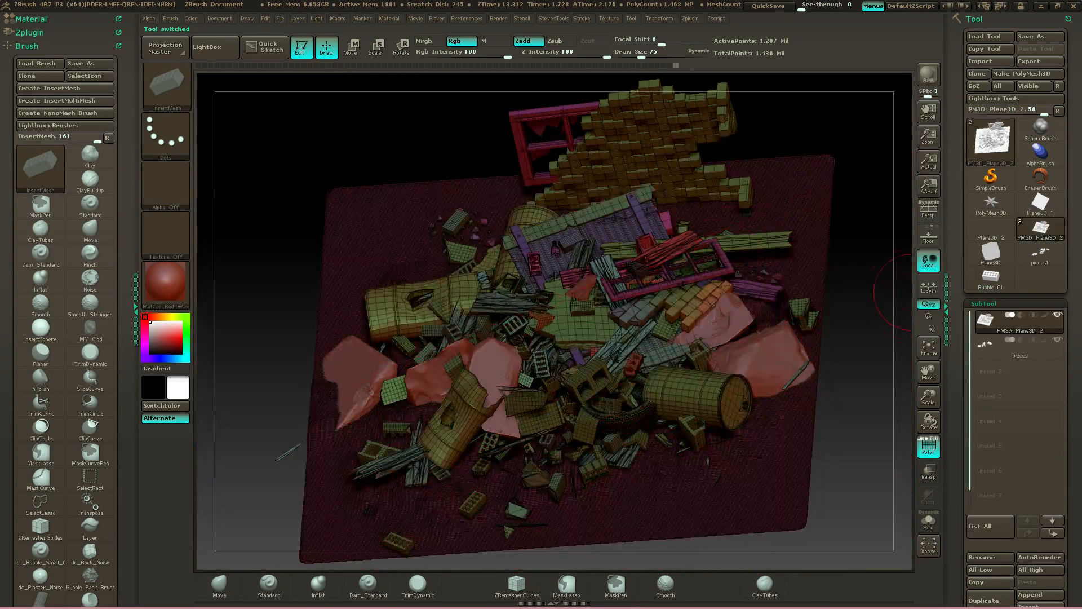
{"action": "mouse_move", "coordinate": [1019, 345]}
{"action": "mouse_move", "coordinate": [850, 263]}
{"action": "left_mouse_down"}
{"action": "mouse_move", "coordinate": [885, 263]}
{"action": "mouse_move", "coordinate": [363, 156]}
{"action": "left_mouse_up"}
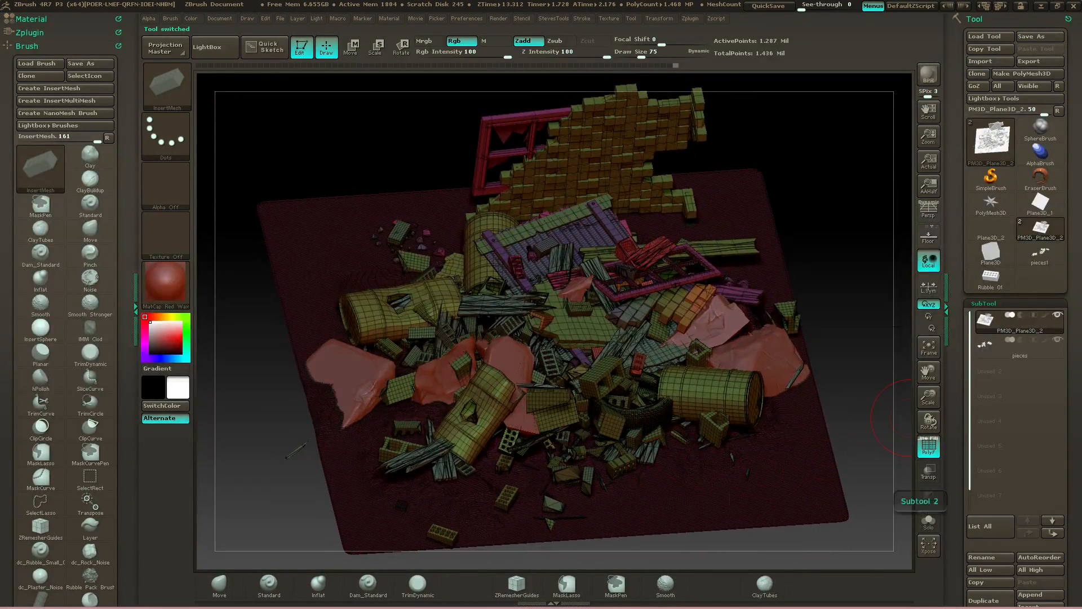
{"action": "left_click", "coordinate": [928, 447]}
{"action": "left_click_drag", "start_coordinate": [896, 404], "coordinate": [881, 358], "text": "alt"}
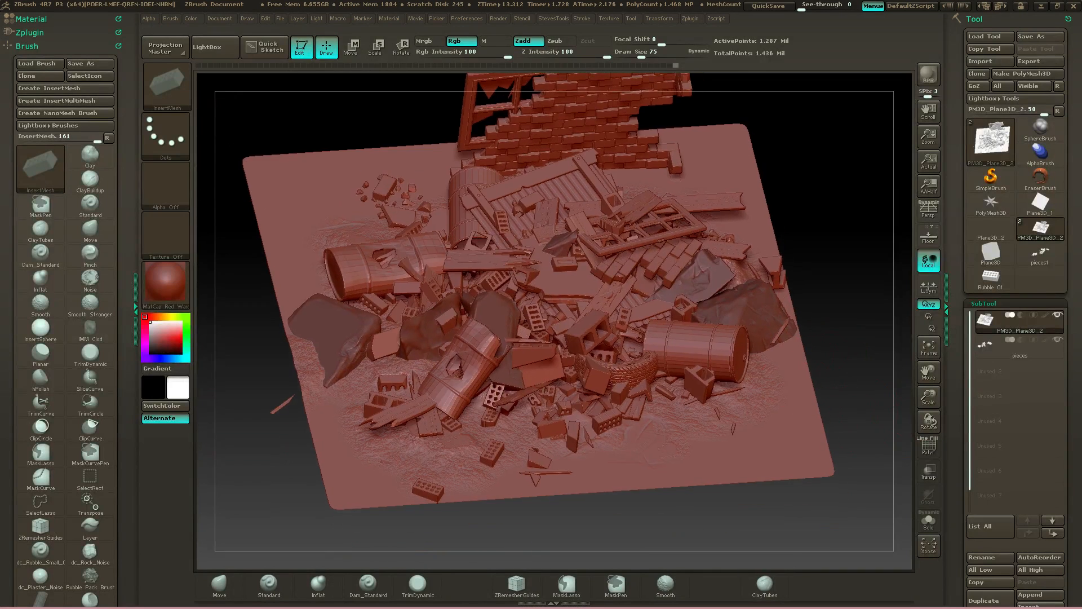
Try inserting several brick copies of different sizes on the open ground in front of the barrel lying at the pile's right side
{"action": "mouse_move", "coordinate": [702, 416]}
{"action": "left_mouse_down"}
{"action": "mouse_move", "coordinate": [712, 426]}
{"action": "mouse_move", "coordinate": [682, 417]}
{"action": "left_mouse_up"}
{"action": "left_click_drag", "start_coordinate": [663, 427], "coordinate": [638, 449]}
{"action": "left_click_drag", "start_coordinate": [664, 447], "coordinate": [719, 445]}
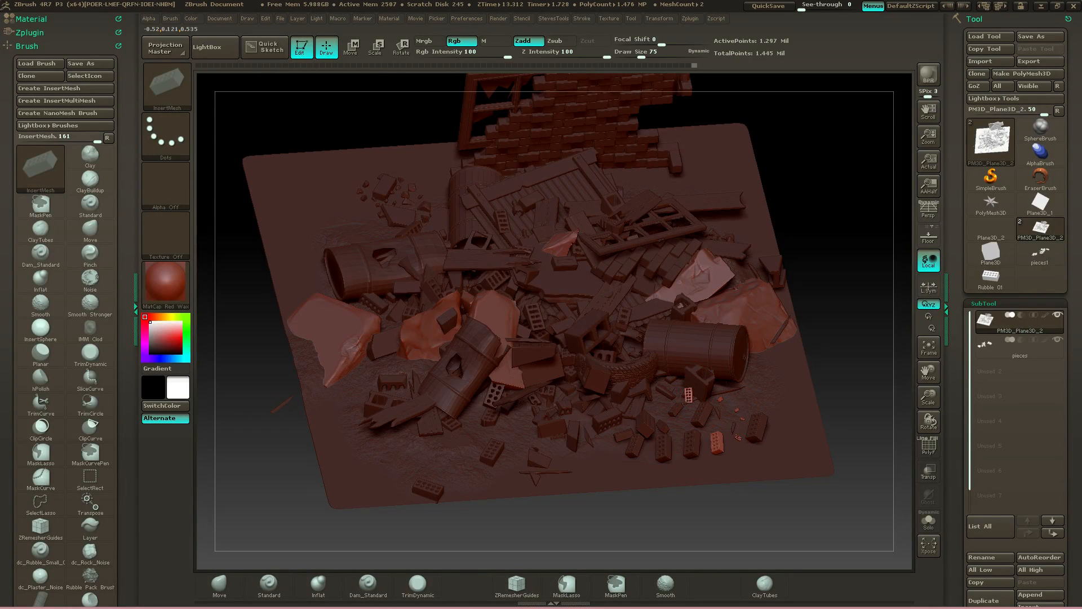
{"action": "left_click_drag", "start_coordinate": [663, 415], "coordinate": [666, 420]}
{"action": "left_click_drag", "start_coordinate": [748, 399], "coordinate": [752, 403]}
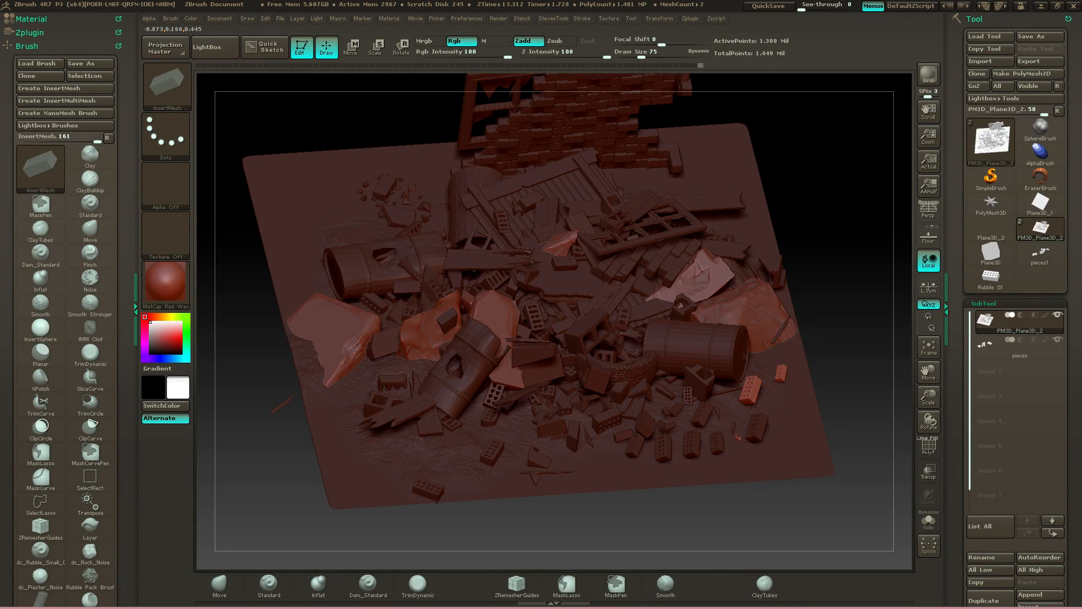
{"action": "left_click_drag", "start_coordinate": [773, 363], "coordinate": [776, 400]}
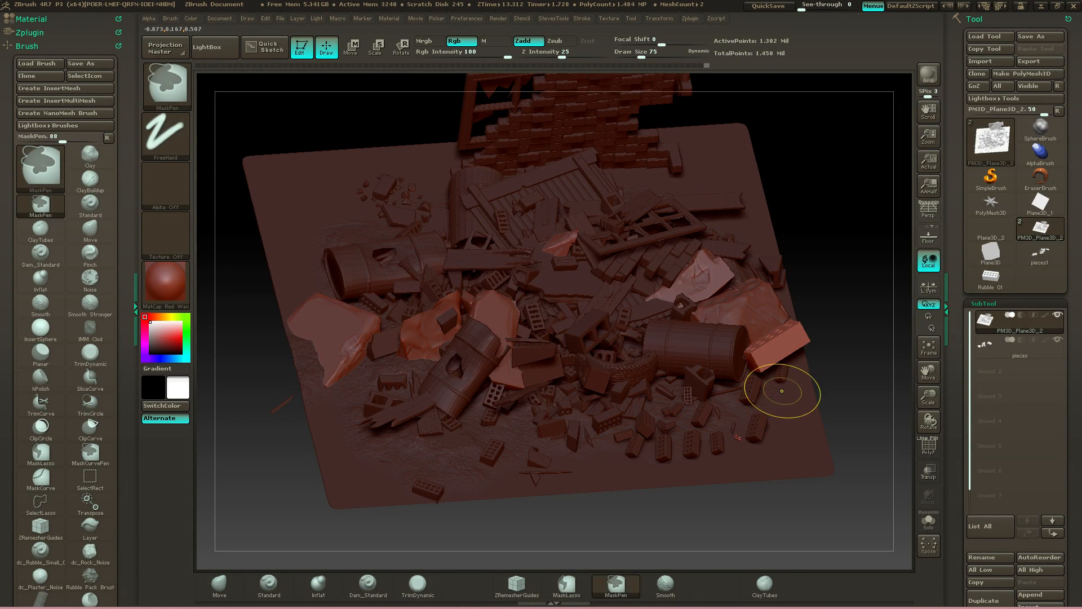
Try adding more small bricks beside the front barrel, and undo all the brick insertions
{"action": "key", "text": "ctrl+z"}
{"action": "mouse_move", "coordinate": [738, 438]}
{"action": "right_mouse_down"}
{"action": "mouse_move", "coordinate": [800, 372]}
{"action": "mouse_move", "coordinate": [716, 334]}
{"action": "right_mouse_up"}
{"action": "key", "text": "ctrl+n"}
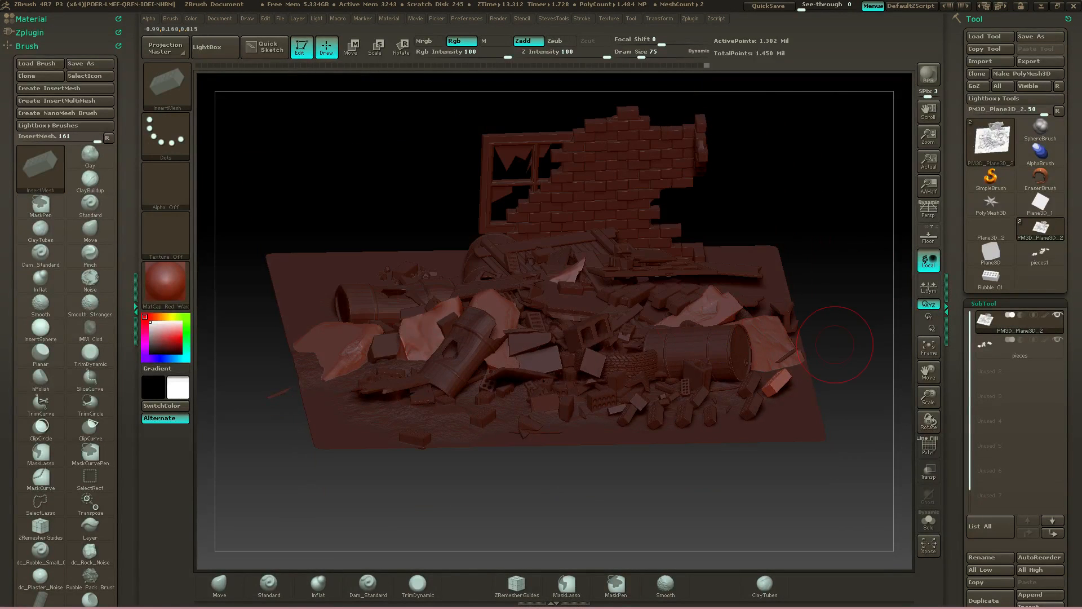
{"action": "mouse_move", "coordinate": [854, 356]}
{"action": "left_mouse_down"}
{"action": "mouse_move", "coordinate": [817, 366]}
{"action": "mouse_move", "coordinate": [863, 383]}
{"action": "mouse_move", "coordinate": [851, 350]}
{"action": "mouse_move", "coordinate": [723, 376]}
{"action": "mouse_move", "coordinate": [811, 372]}
{"action": "left_mouse_up"}
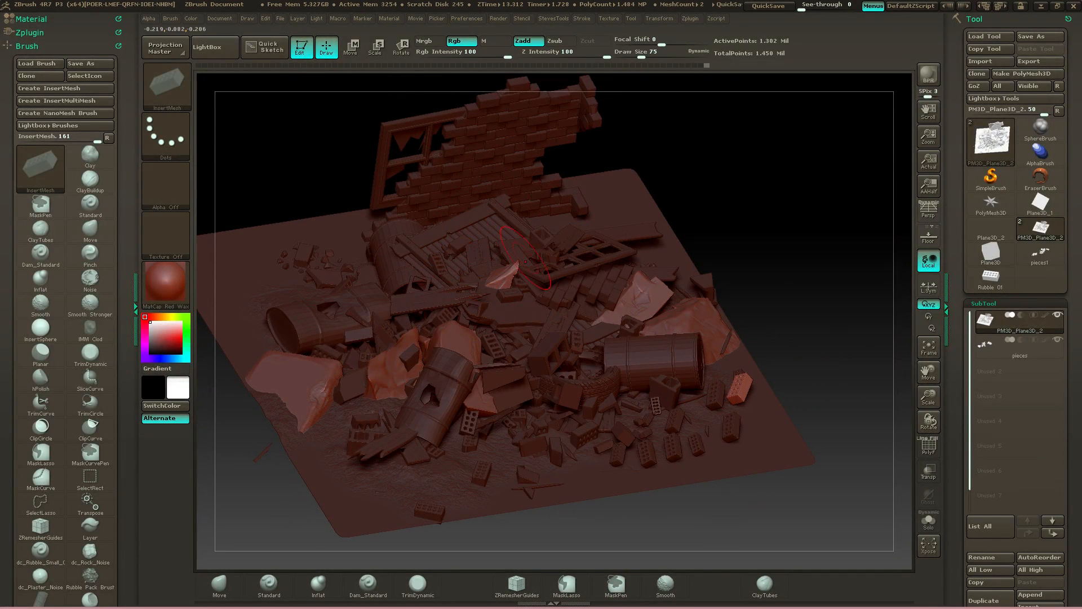
{"action": "mouse_move", "coordinate": [821, 281]}
{"action": "left_mouse_down"}
{"action": "mouse_move", "coordinate": [812, 265]}
{"action": "mouse_move", "coordinate": [817, 278]}
{"action": "mouse_move", "coordinate": [602, 385]}
{"action": "left_mouse_up"}
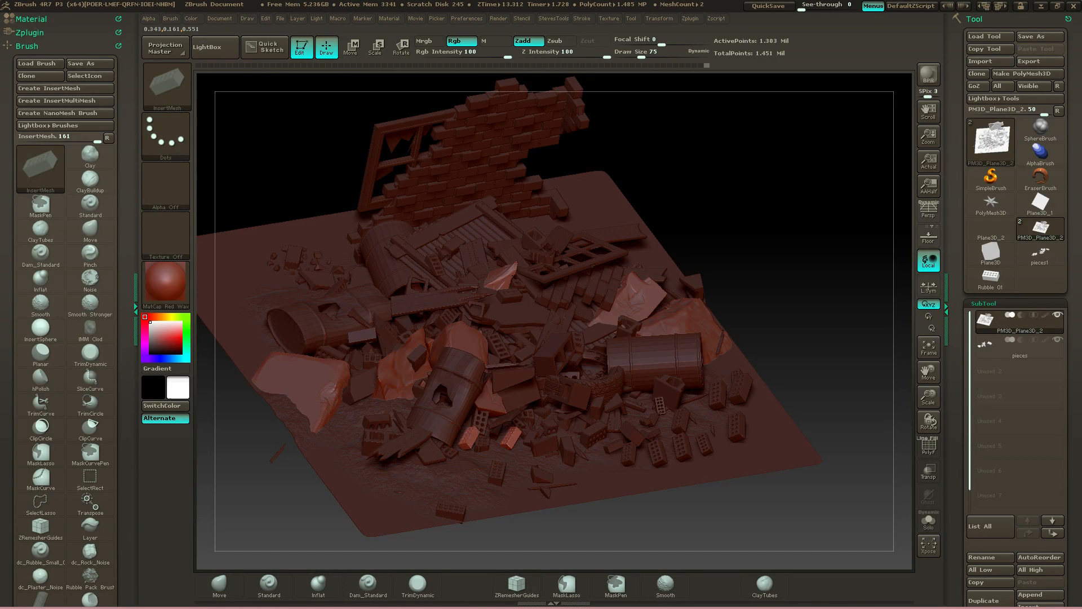
{"action": "left_click_drag", "start_coordinate": [476, 429], "coordinate": [482, 415]}
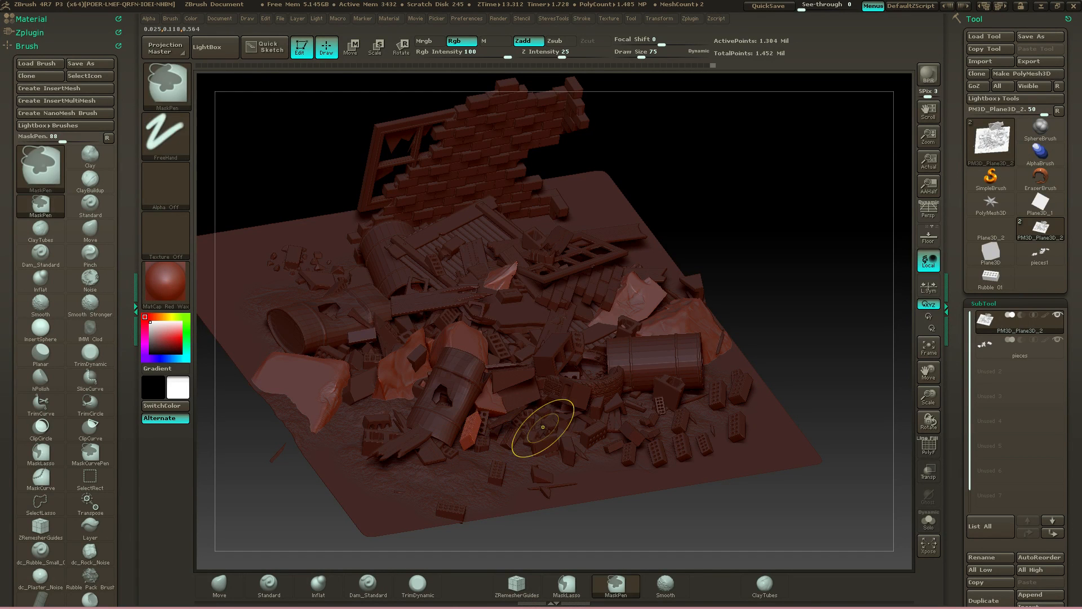
{"action": "mouse_move", "coordinate": [834, 147]}
{"action": "left_mouse_down"}
{"action": "mouse_move", "coordinate": [782, 237]}
{"action": "mouse_move", "coordinate": [807, 280]}
{"action": "left_mouse_up"}
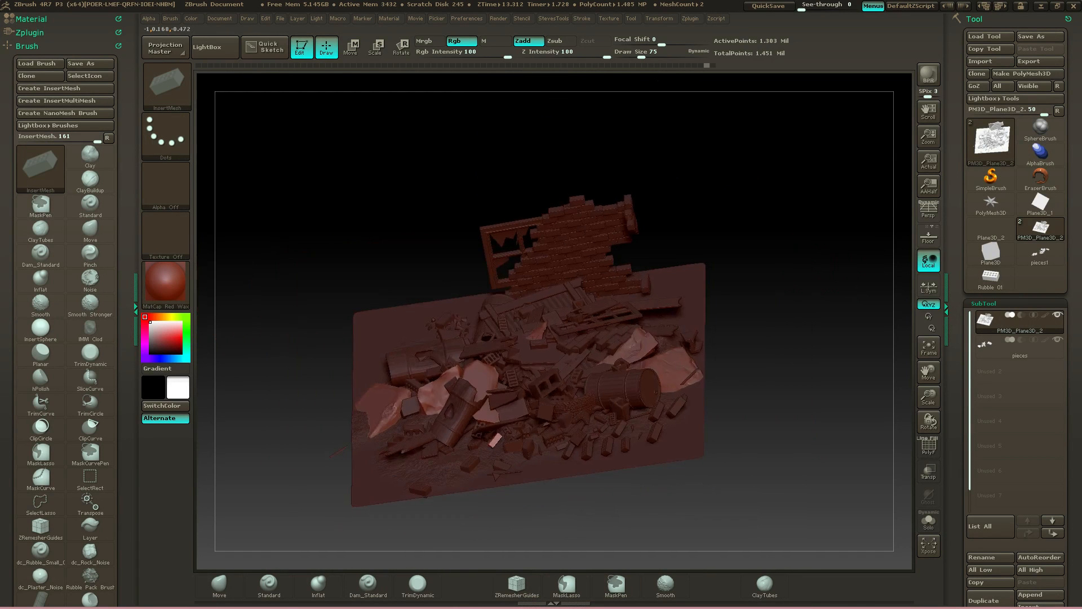
{"action": "key", "text": "ctrl"}
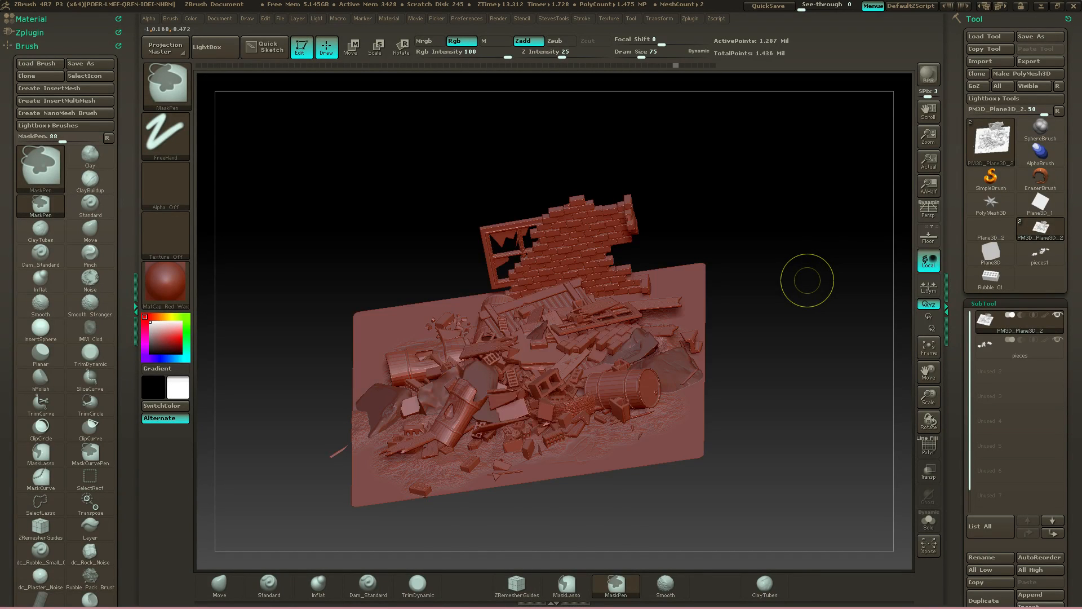
Change the rubble scene's material to MatCap Gray
{"action": "mouse_move", "coordinate": [797, 314]}
{"action": "left_mouse_down"}
{"action": "mouse_move", "coordinate": [810, 251]}
{"action": "mouse_move", "coordinate": [788, 349]}
{"action": "left_mouse_up"}
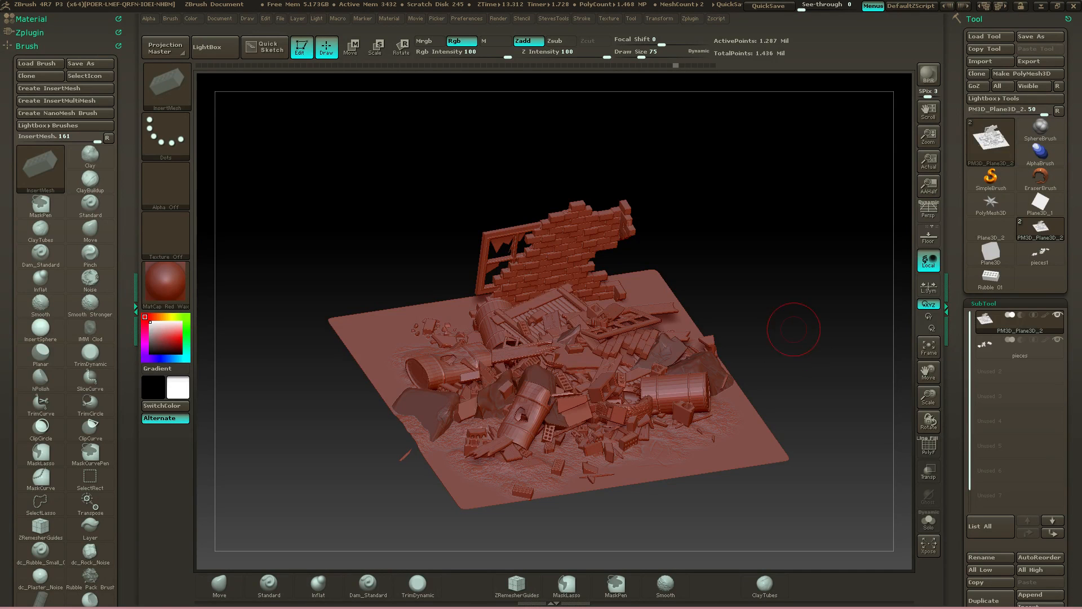
{"action": "mouse_move", "coordinate": [793, 329]}
{"action": "left_mouse_down"}
{"action": "mouse_move", "coordinate": [797, 293]}
{"action": "mouse_move", "coordinate": [789, 322]}
{"action": "left_mouse_up"}
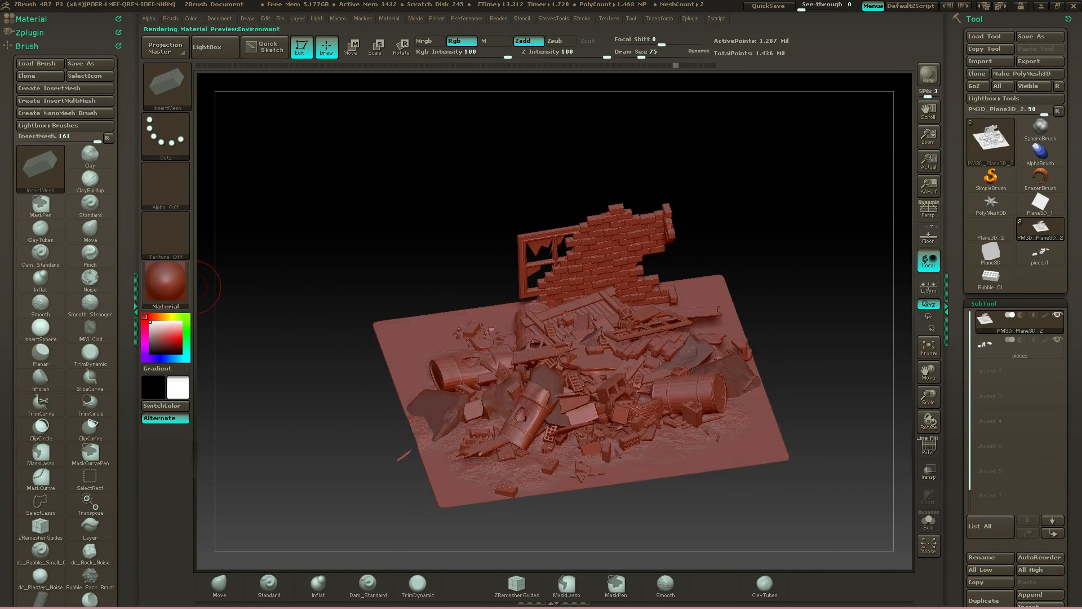
{"action": "left_click", "coordinate": [165, 282]}
{"action": "left_click", "coordinate": [675, 337]}
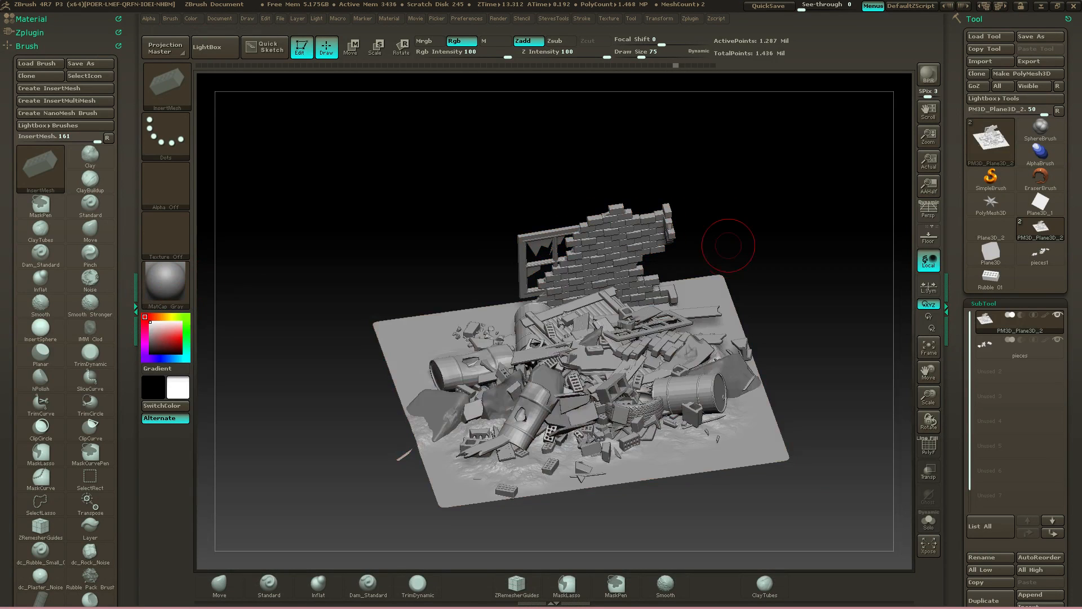
Merge the separate rock pieces subtool into the PM3D_Plane3D_2 rubble subtool with MergeDown
{"action": "left_click_drag", "start_coordinate": [727, 248], "coordinate": [767, 331]}
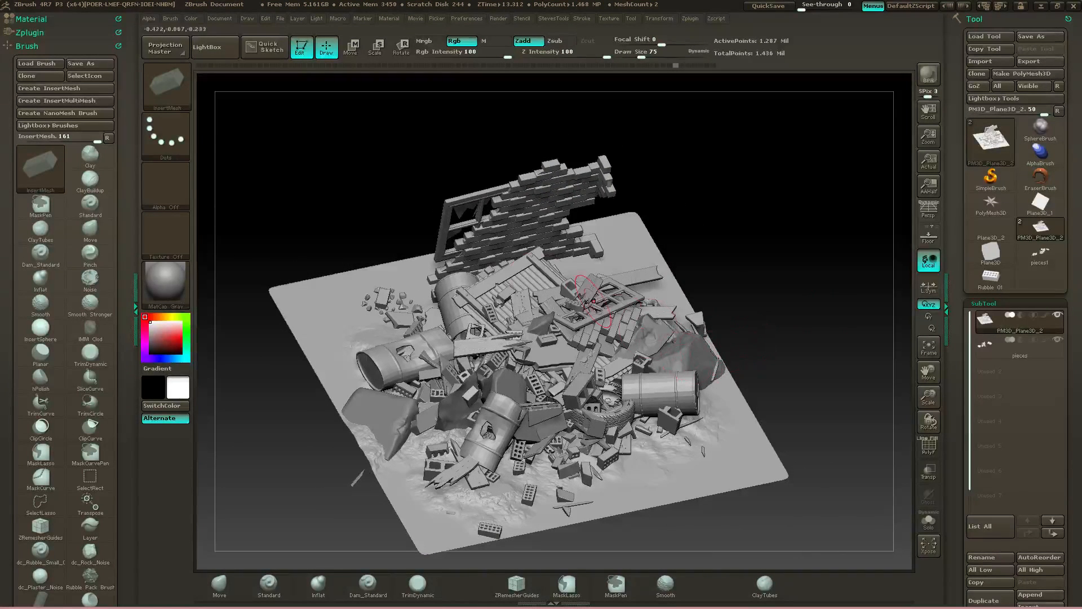
{"action": "left_click_drag", "start_coordinate": [795, 333], "coordinate": [467, 295]}
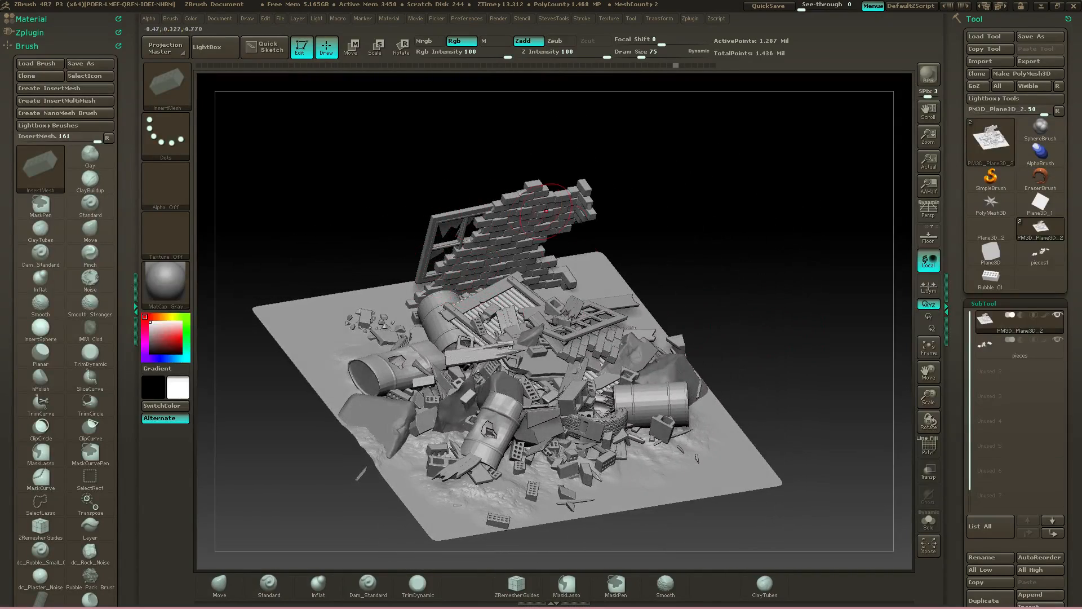
{"action": "left_click_drag", "start_coordinate": [546, 211], "coordinate": [633, 372]}
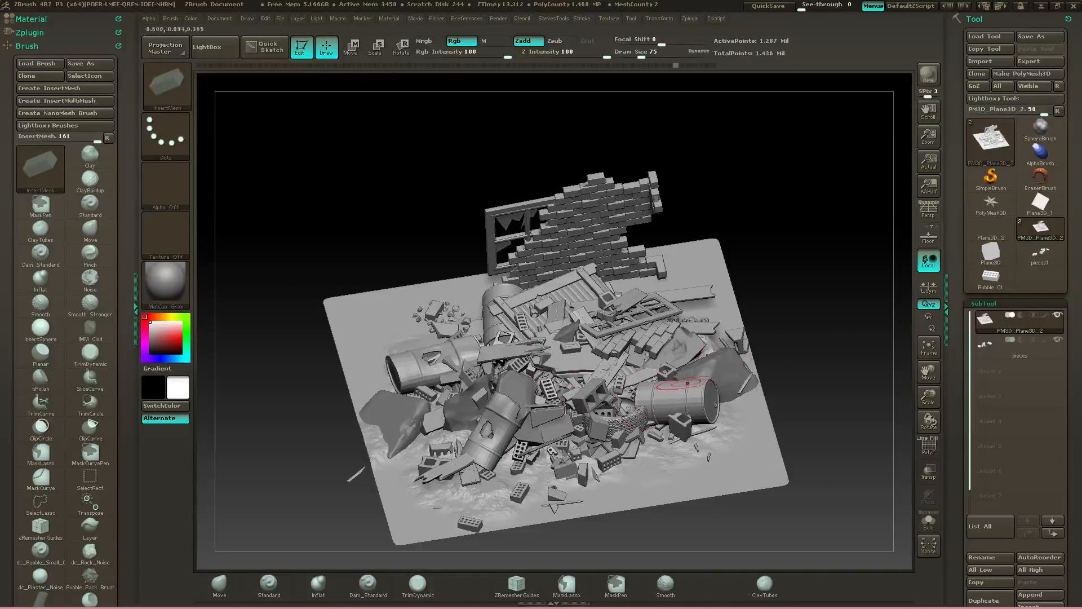
{"action": "left_click_drag", "start_coordinate": [806, 366], "coordinate": [807, 345]}
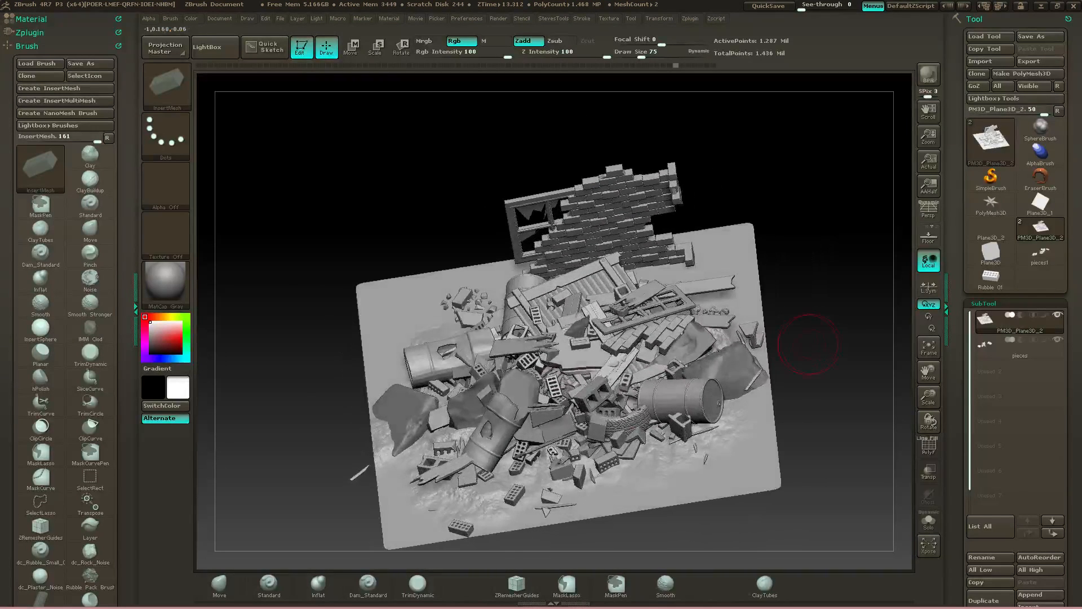
{"action": "mouse_move", "coordinate": [1009, 321]}
{"action": "left_click_drag", "start_coordinate": [817, 343], "coordinate": [823, 337]}
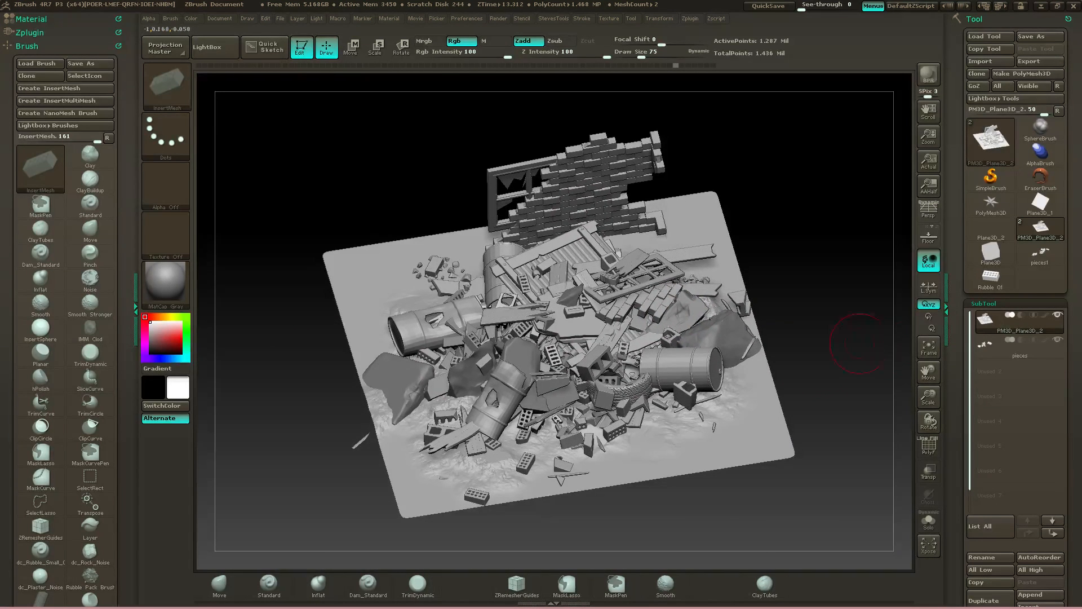
{"action": "mouse_move", "coordinate": [1009, 345]}
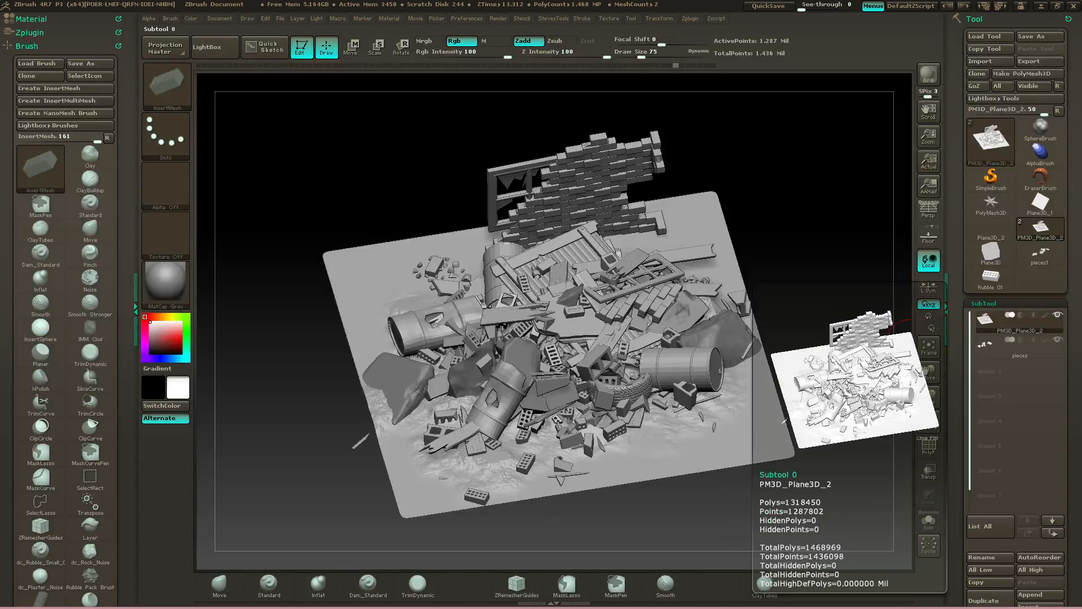
{"action": "left_click_drag", "start_coordinate": [1072, 564], "coordinate": [1072, 432]}
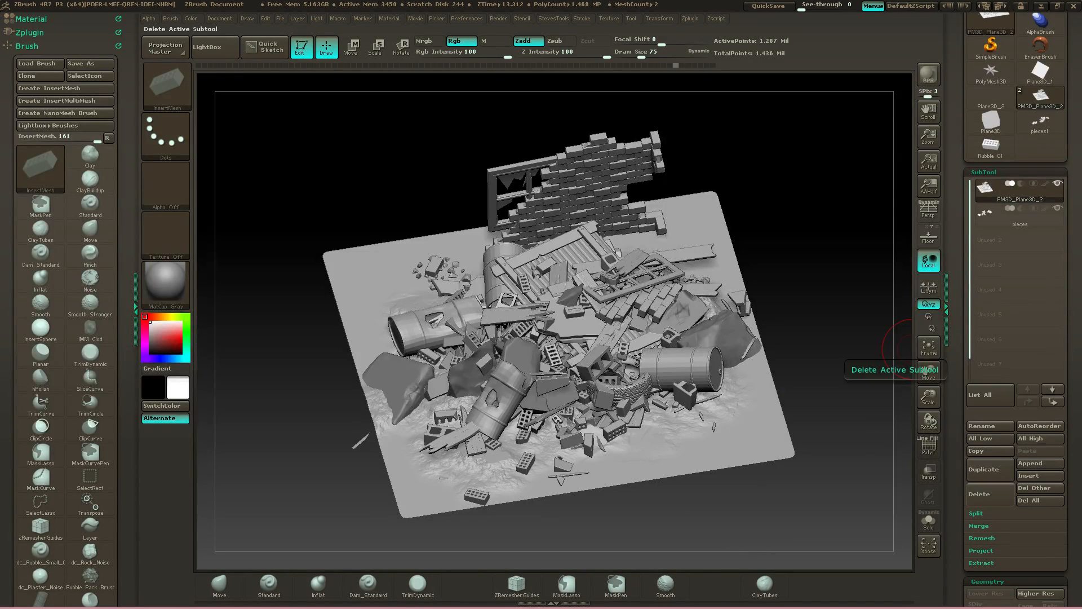
{"action": "left_click", "coordinate": [979, 525]}
{"action": "left_click", "coordinate": [987, 537]}
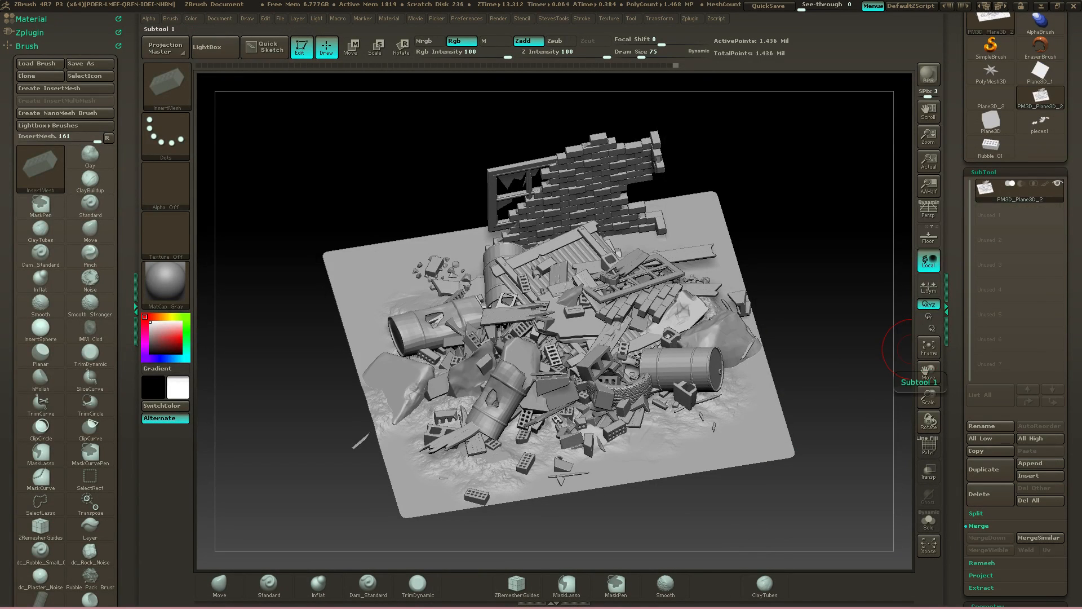
Duplicate the merged rubble subtool, select the PM3D_Plane3D_2 copy and display it alone in Solo mode
{"action": "left_click", "coordinate": [984, 469]}
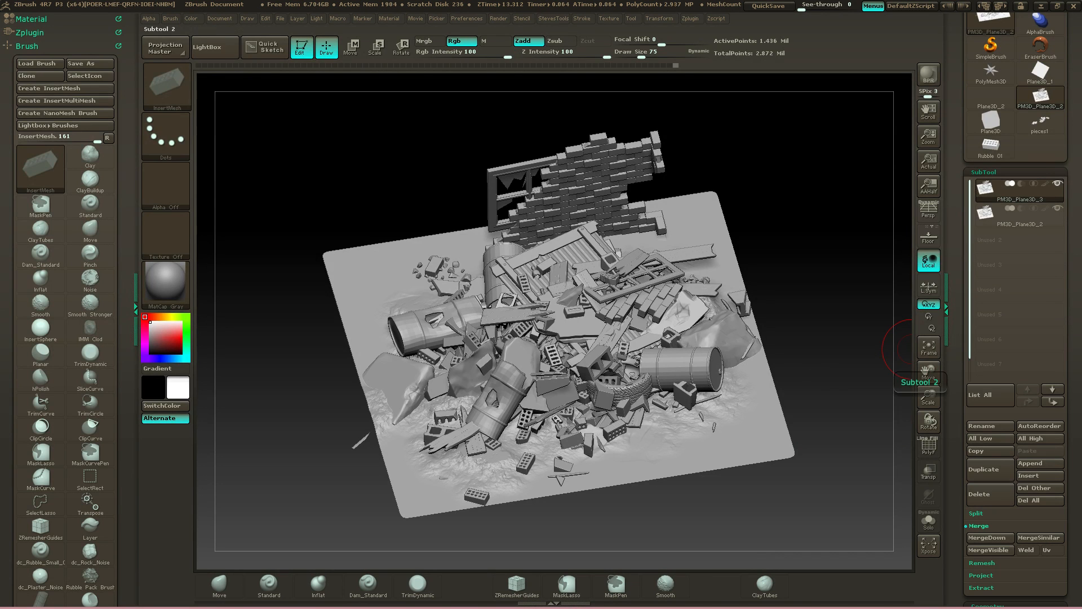
{"action": "left_click_drag", "start_coordinate": [823, 295], "coordinate": [854, 260]}
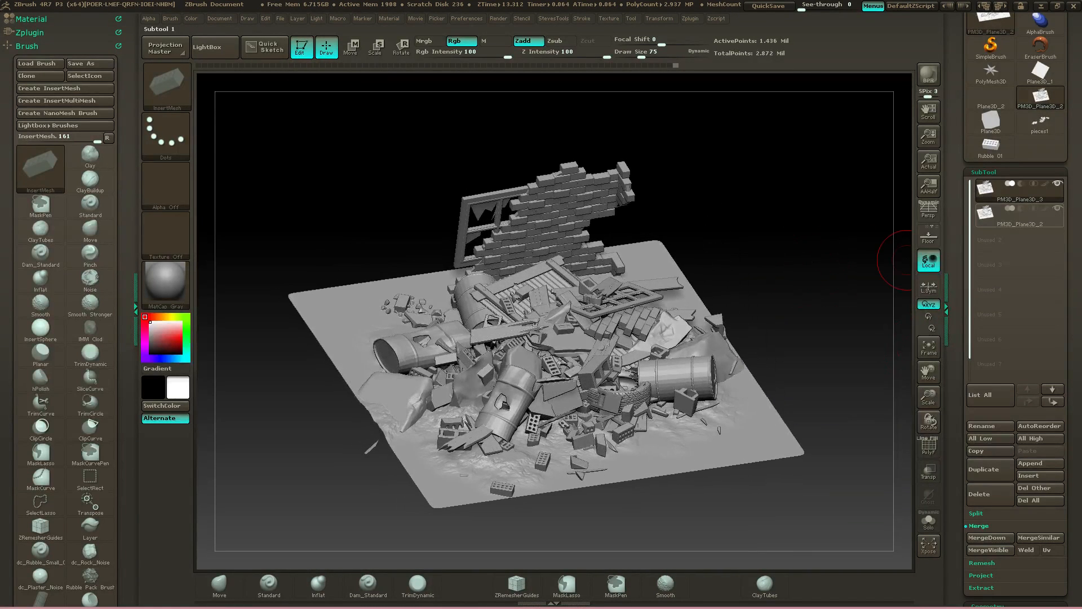
{"action": "left_click", "coordinate": [1009, 214]}
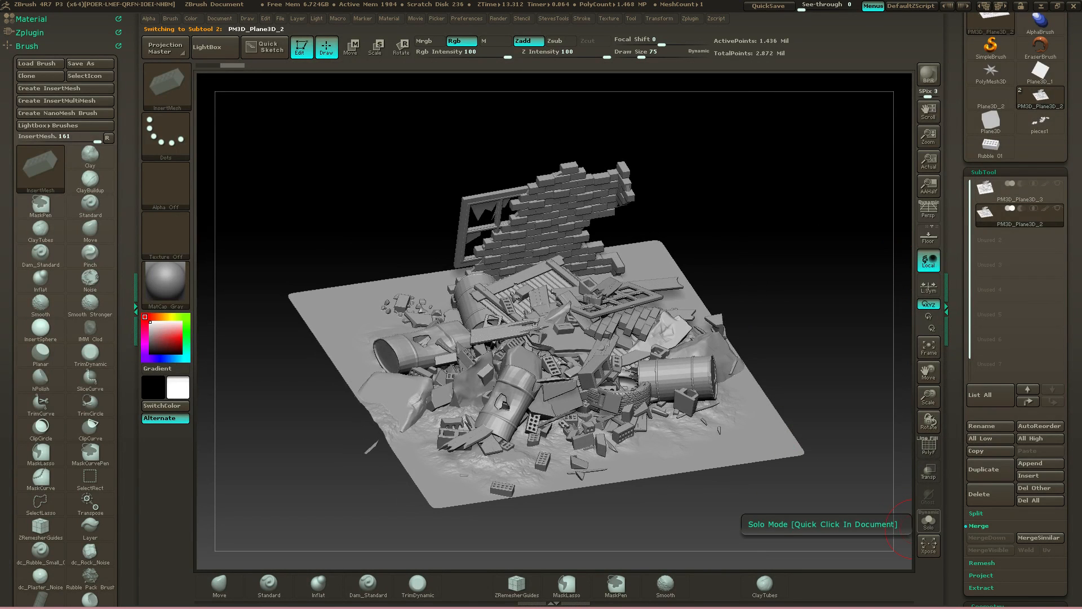
{"action": "left_click", "coordinate": [928, 521]}
{"action": "scroll", "coordinate": [1014, 338], "scroll_direction": "down", "scroll_amount": 5}
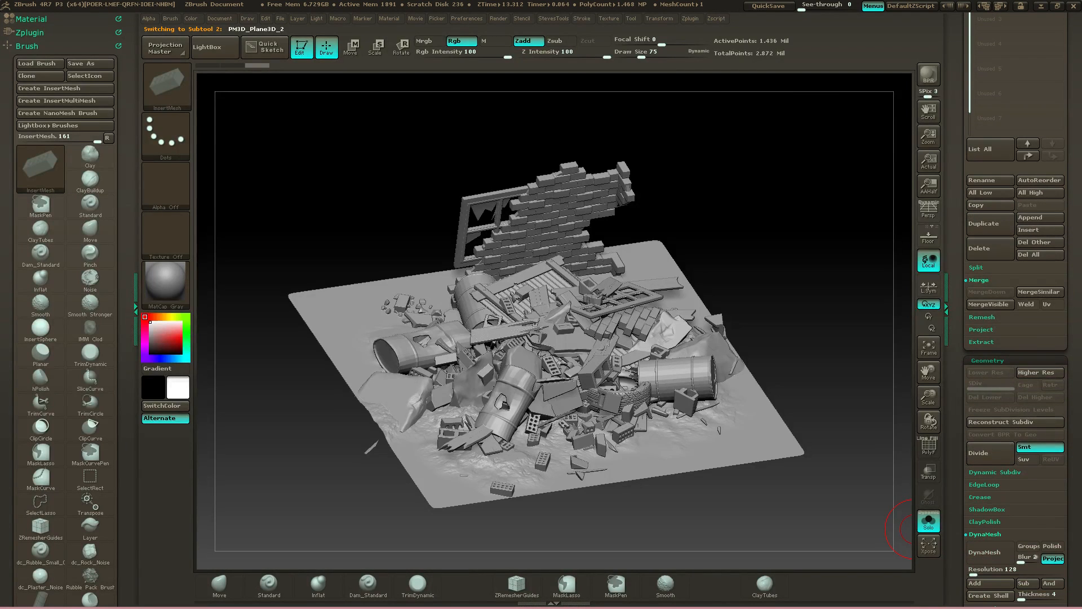
Try retopologizing the duplicated rubble subtool with ZRemesher at a target polygon count of 5, inspect the mesh and undo the remesh
{"action": "scroll", "coordinate": [1015, 338], "scroll_direction": "down", "scroll_amount": 3}
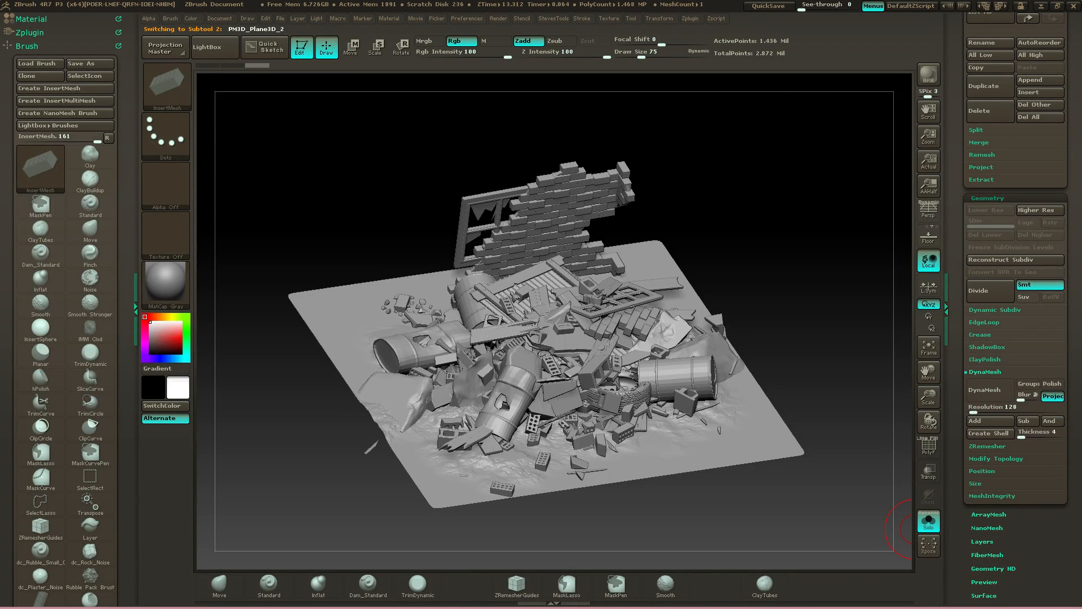
{"action": "left_click", "coordinate": [987, 446]}
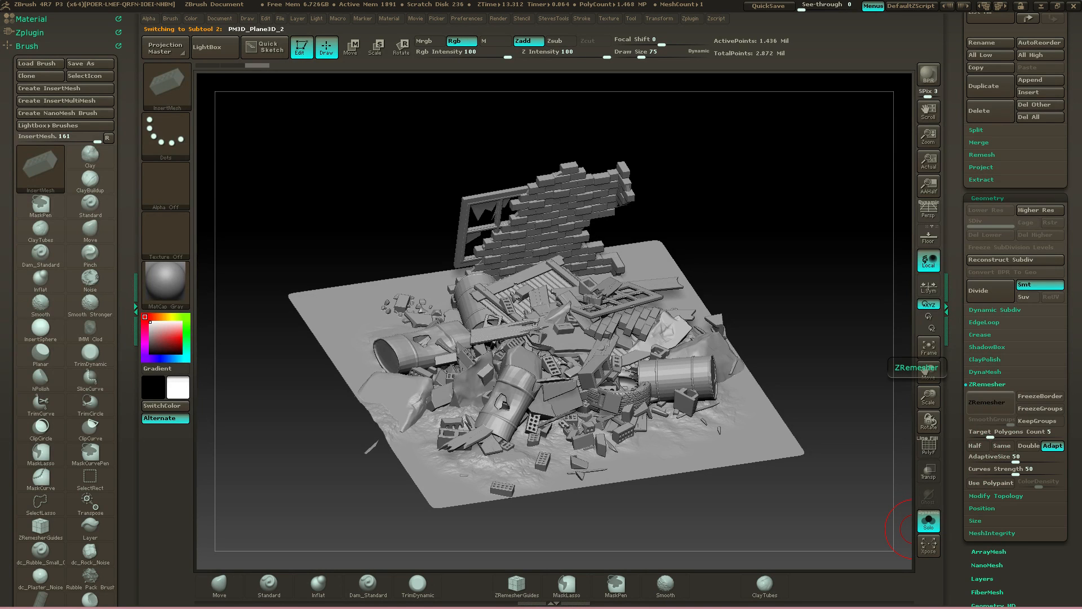
{"action": "left_click", "coordinate": [983, 402]}
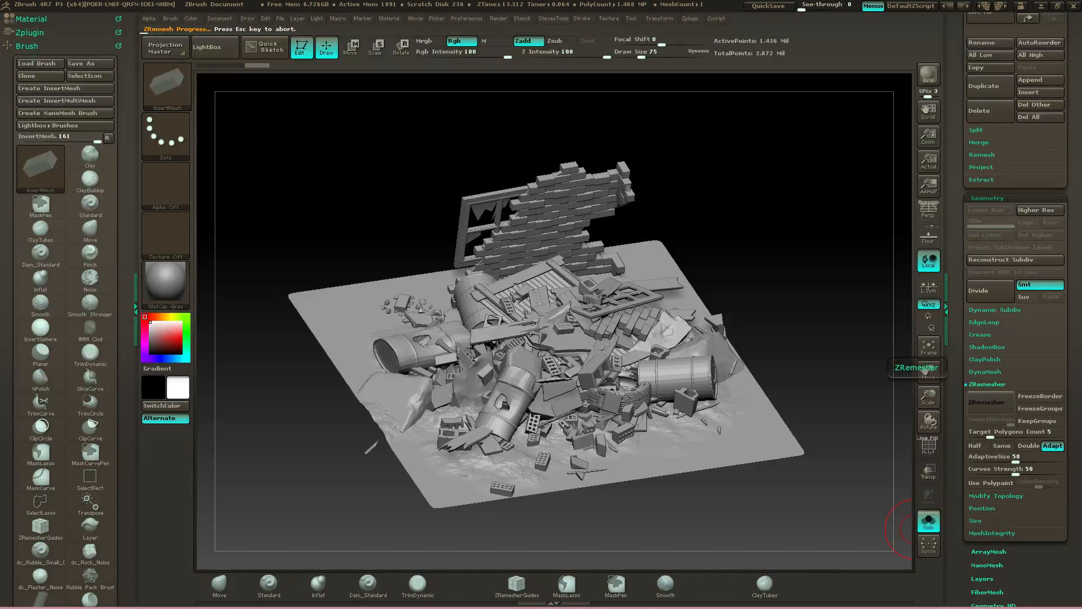
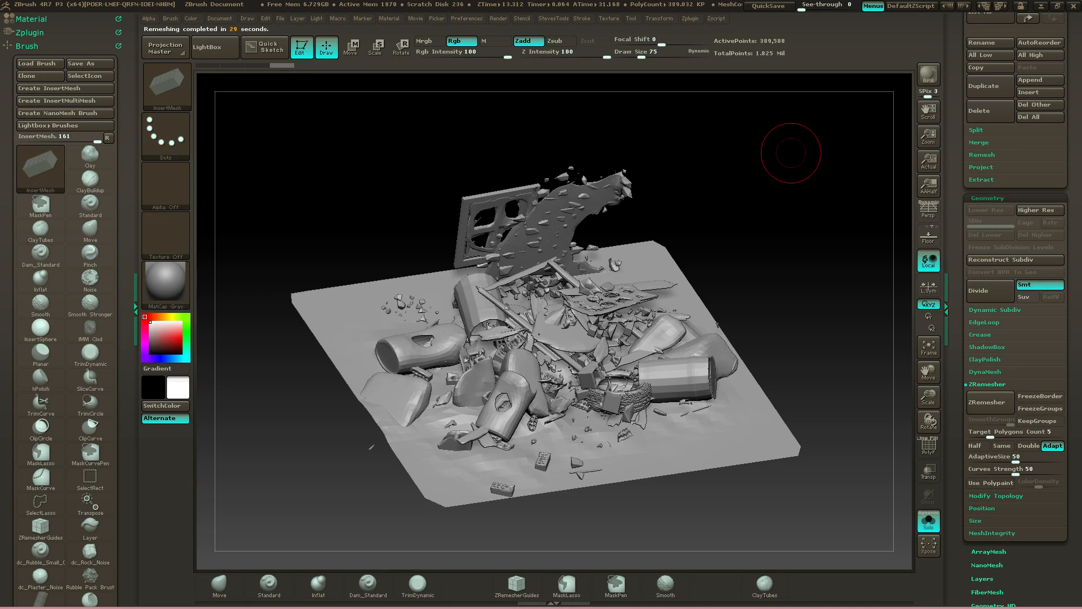
{"action": "mouse_move", "coordinate": [776, 242]}
{"action": "left_mouse_down"}
{"action": "mouse_move", "coordinate": [750, 265]}
{"action": "mouse_move", "coordinate": [785, 242]}
{"action": "mouse_move", "coordinate": [789, 305]}
{"action": "mouse_move", "coordinate": [773, 310]}
{"action": "mouse_move", "coordinate": [777, 282]}
{"action": "mouse_move", "coordinate": [749, 242]}
{"action": "mouse_move", "coordinate": [845, 265]}
{"action": "mouse_move", "coordinate": [840, 231]}
{"action": "mouse_move", "coordinate": [757, 248]}
{"action": "mouse_move", "coordinate": [785, 237]}
{"action": "mouse_move", "coordinate": [748, 233]}
{"action": "left_mouse_up"}
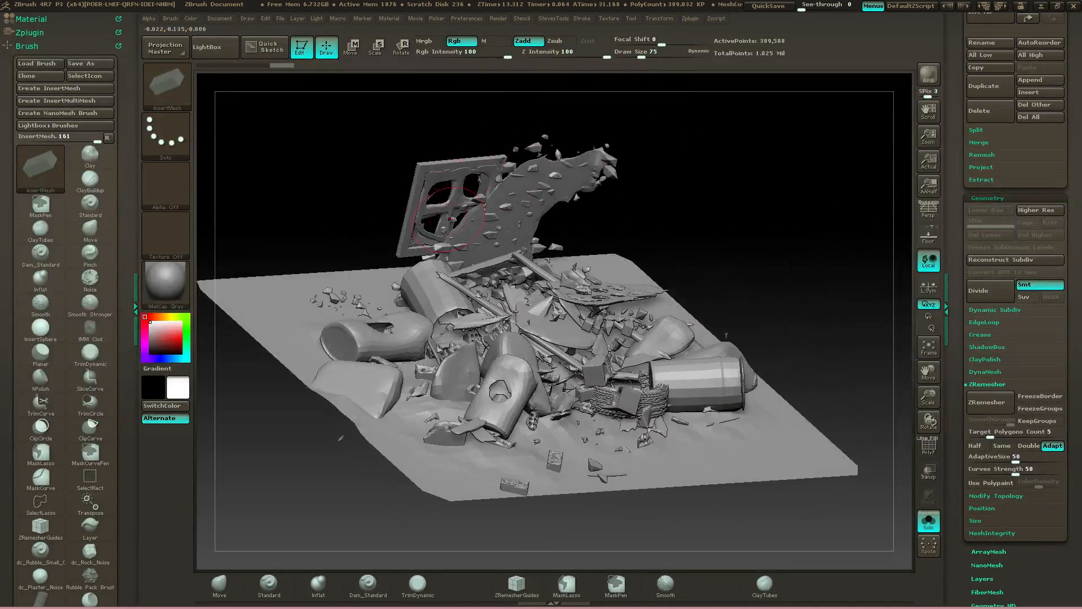
{"action": "mouse_move", "coordinate": [650, 182]}
{"action": "left_mouse_down"}
{"action": "mouse_move", "coordinate": [576, 192]}
{"action": "mouse_move", "coordinate": [636, 231]}
{"action": "mouse_move", "coordinate": [665, 217]}
{"action": "mouse_move", "coordinate": [632, 226]}
{"action": "mouse_move", "coordinate": [589, 324]}
{"action": "left_mouse_up"}
{"action": "mouse_move", "coordinate": [809, 241]}
{"action": "left_mouse_down"}
{"action": "mouse_move", "coordinate": [734, 316]}
{"action": "mouse_move", "coordinate": [727, 248]}
{"action": "mouse_move", "coordinate": [795, 288]}
{"action": "left_mouse_up"}
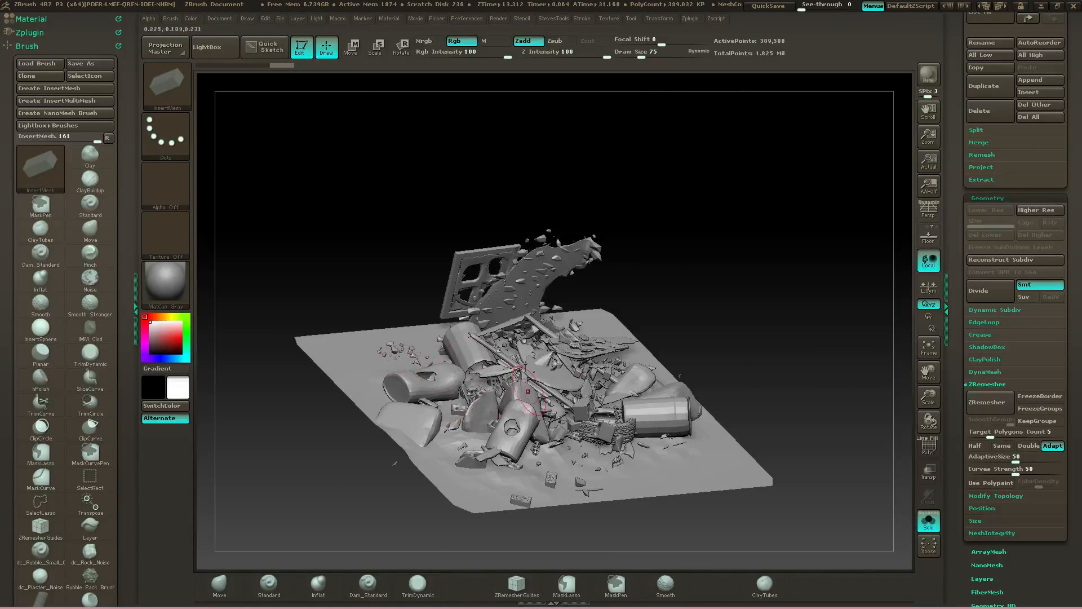
{"action": "left_click_drag", "start_coordinate": [674, 310], "coordinate": [541, 347]}
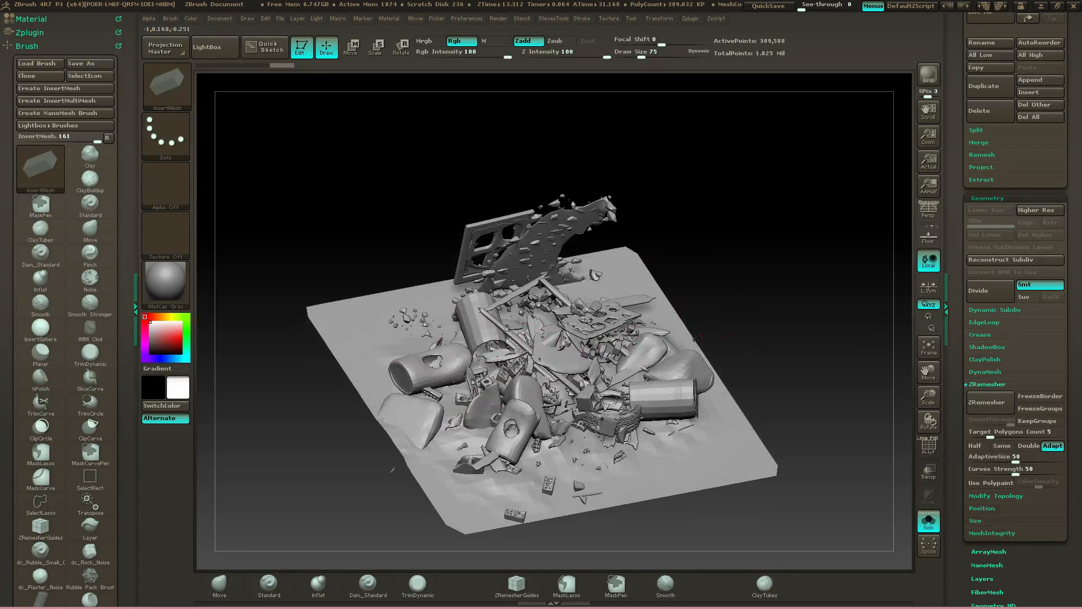
{"action": "mouse_move", "coordinate": [818, 169]}
{"action": "left_mouse_down"}
{"action": "mouse_move", "coordinate": [801, 186]}
{"action": "mouse_move", "coordinate": [789, 169]}
{"action": "mouse_move", "coordinate": [761, 180]}
{"action": "left_mouse_up"}
{"action": "left_click_drag", "start_coordinate": [720, 342], "coordinate": [710, 350]}
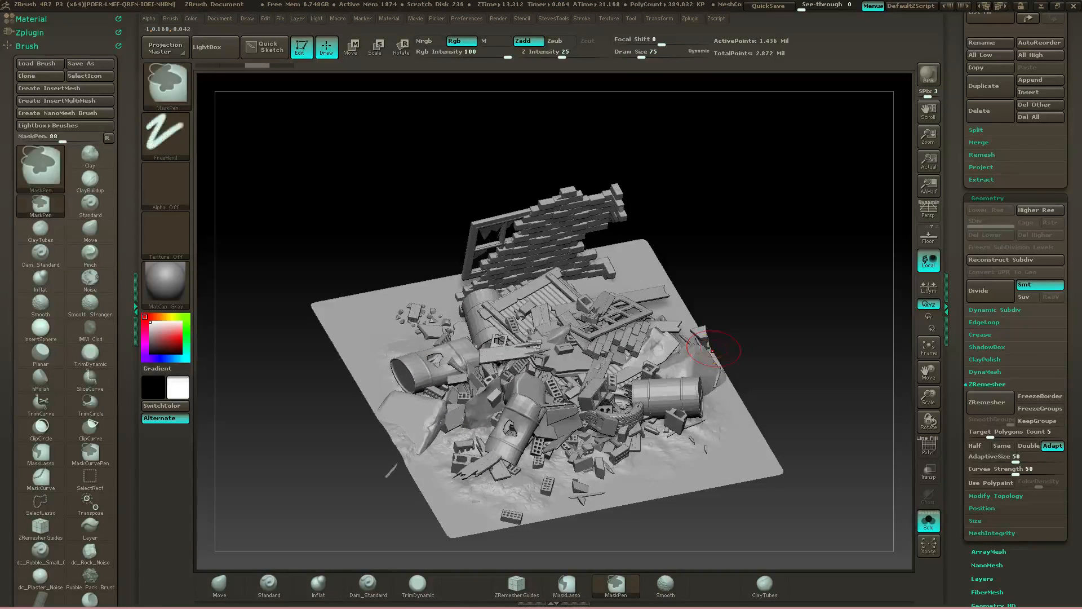
Turn on the floor grid and perspective distortion for viewing the rubble scene
{"action": "left_click_drag", "start_coordinate": [742, 295], "coordinate": [707, 310]}
{"action": "mouse_move", "coordinate": [793, 364]}
{"action": "left_mouse_down"}
{"action": "mouse_move", "coordinate": [779, 307]}
{"action": "mouse_move", "coordinate": [795, 307]}
{"action": "left_mouse_up"}
{"action": "mouse_move", "coordinate": [750, 254]}
{"action": "left_mouse_down"}
{"action": "mouse_move", "coordinate": [705, 252]}
{"action": "mouse_move", "coordinate": [586, 280]}
{"action": "left_mouse_up"}
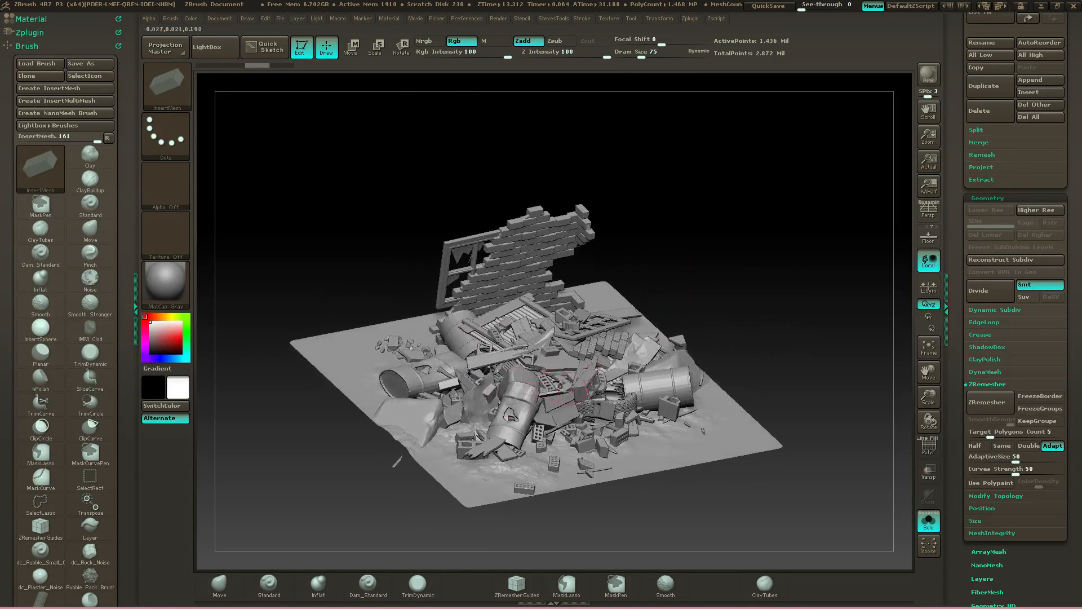
{"action": "left_click_drag", "start_coordinate": [751, 307], "coordinate": [710, 315]}
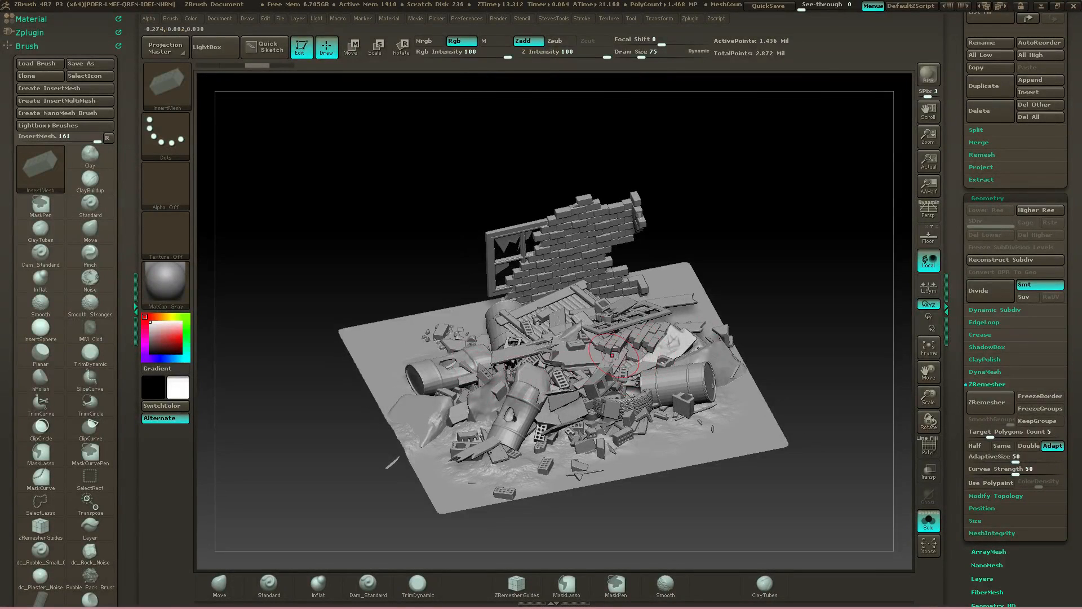
{"action": "left_click_drag", "start_coordinate": [763, 312], "coordinate": [812, 291]}
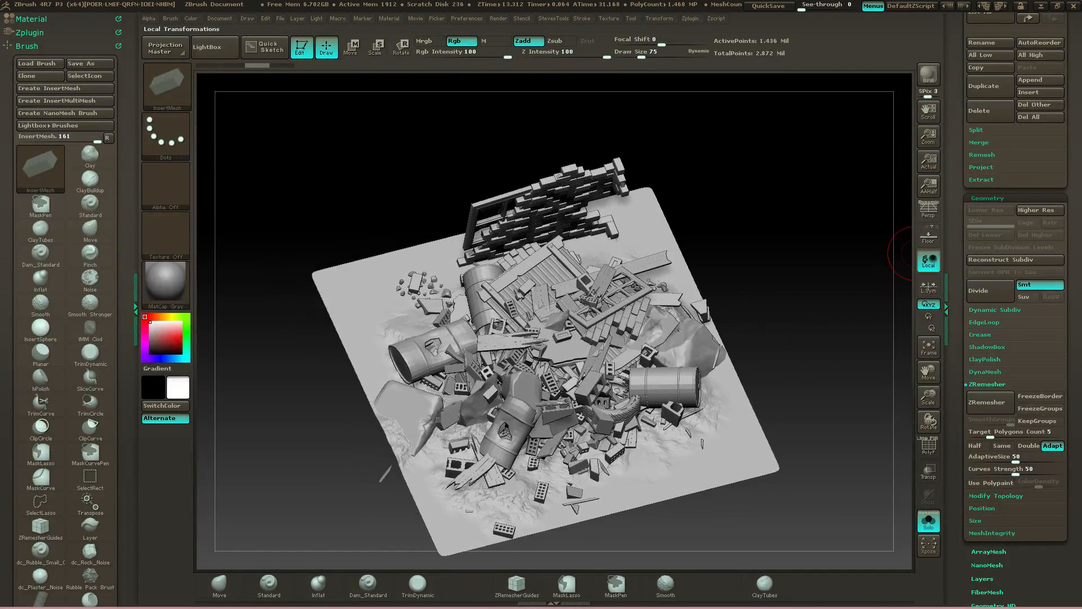
{"action": "left_click", "coordinate": [928, 236]}
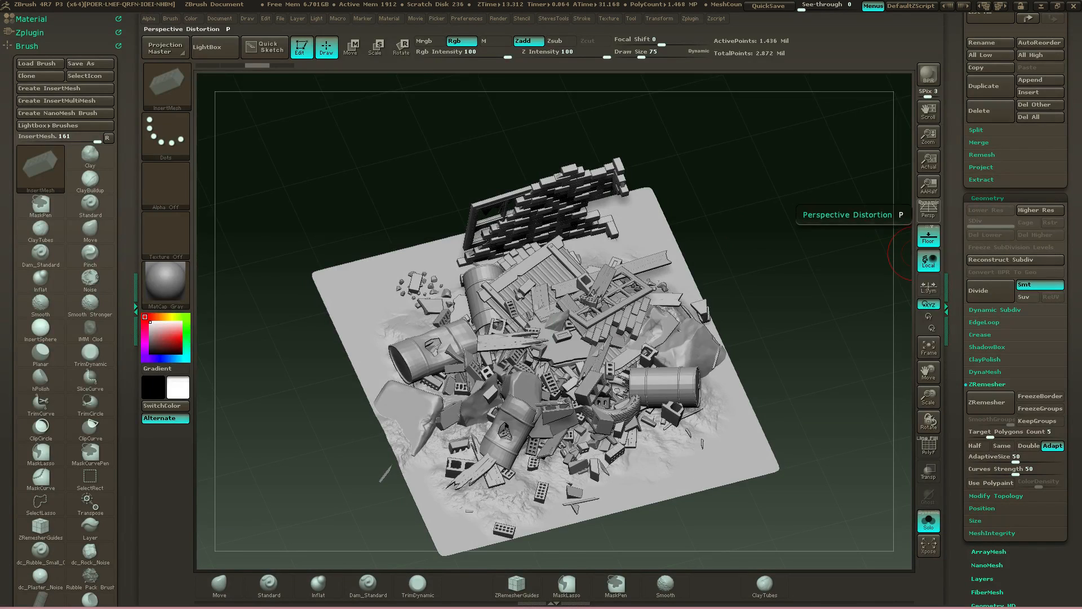
{"action": "left_click", "coordinate": [928, 211]}
Examine the rubble pile, barrels and broken brick wall in perspective from several angles
{"action": "mouse_move", "coordinate": [797, 302]}
{"action": "left_mouse_down"}
{"action": "mouse_move", "coordinate": [802, 341]}
{"action": "mouse_move", "coordinate": [780, 361]}
{"action": "left_mouse_up"}
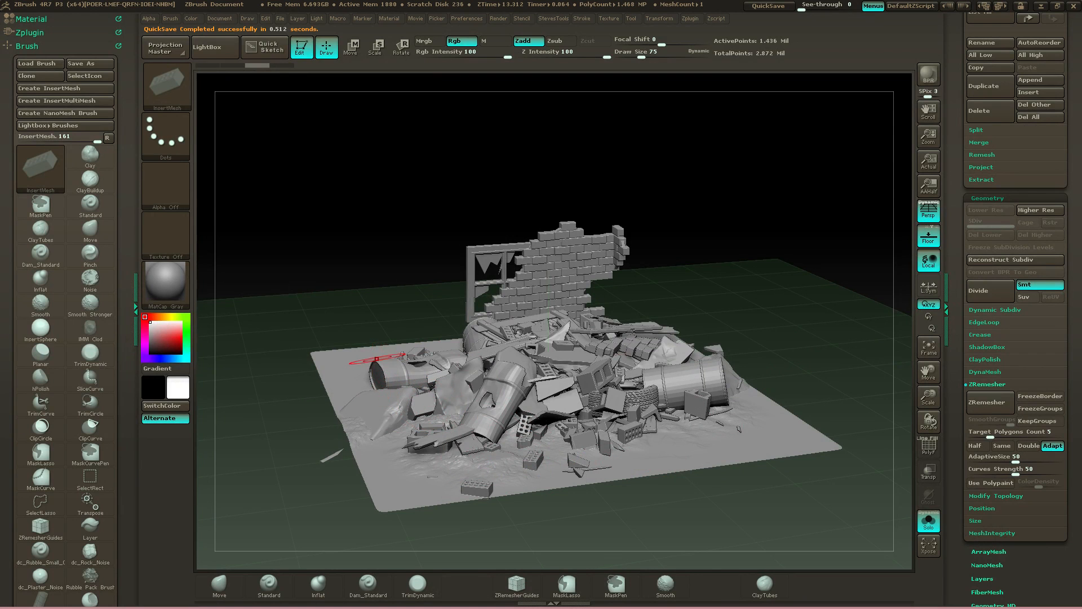
{"action": "mouse_move", "coordinate": [818, 315]}
{"action": "left_mouse_down"}
{"action": "mouse_move", "coordinate": [750, 319]}
{"action": "mouse_move", "coordinate": [795, 321]}
{"action": "mouse_move", "coordinate": [820, 339]}
{"action": "left_mouse_up"}
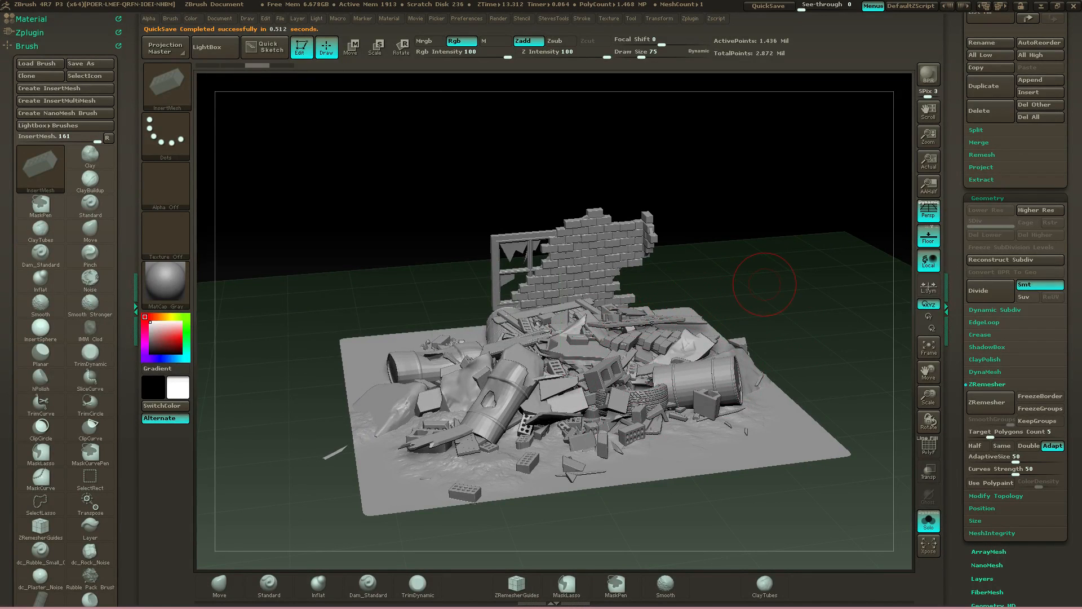
{"action": "mouse_move", "coordinate": [765, 286]}
{"action": "left_mouse_down"}
{"action": "mouse_move", "coordinate": [733, 254]}
{"action": "mouse_move", "coordinate": [757, 273]}
{"action": "mouse_move", "coordinate": [745, 299]}
{"action": "left_mouse_up"}
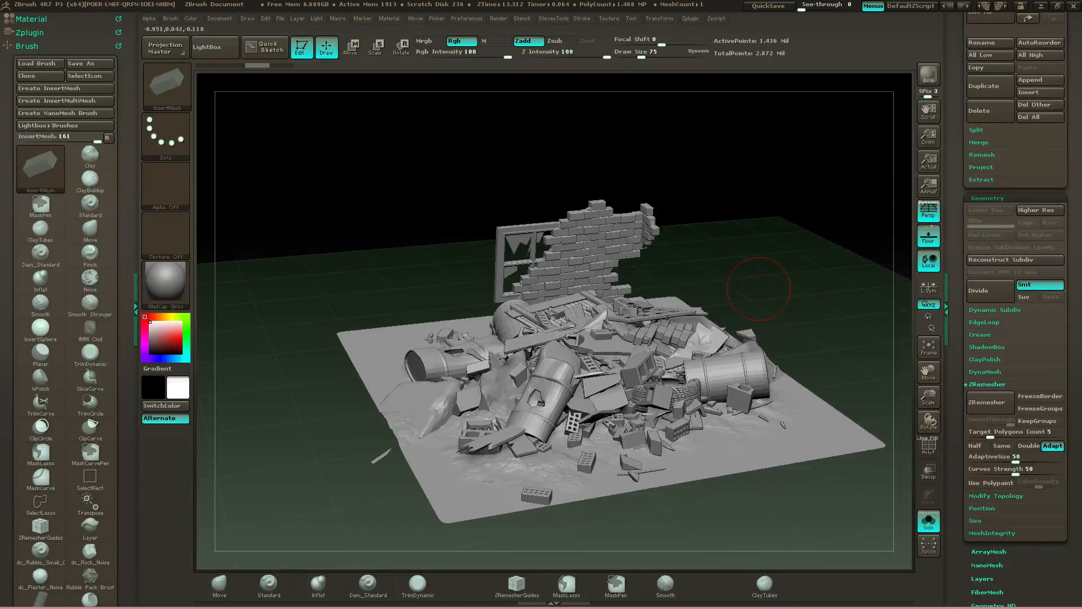
{"action": "mouse_move", "coordinate": [759, 288]}
{"action": "left_mouse_down"}
{"action": "mouse_move", "coordinate": [845, 285]}
{"action": "mouse_move", "coordinate": [763, 301]}
{"action": "mouse_move", "coordinate": [780, 317]}
{"action": "left_mouse_up"}
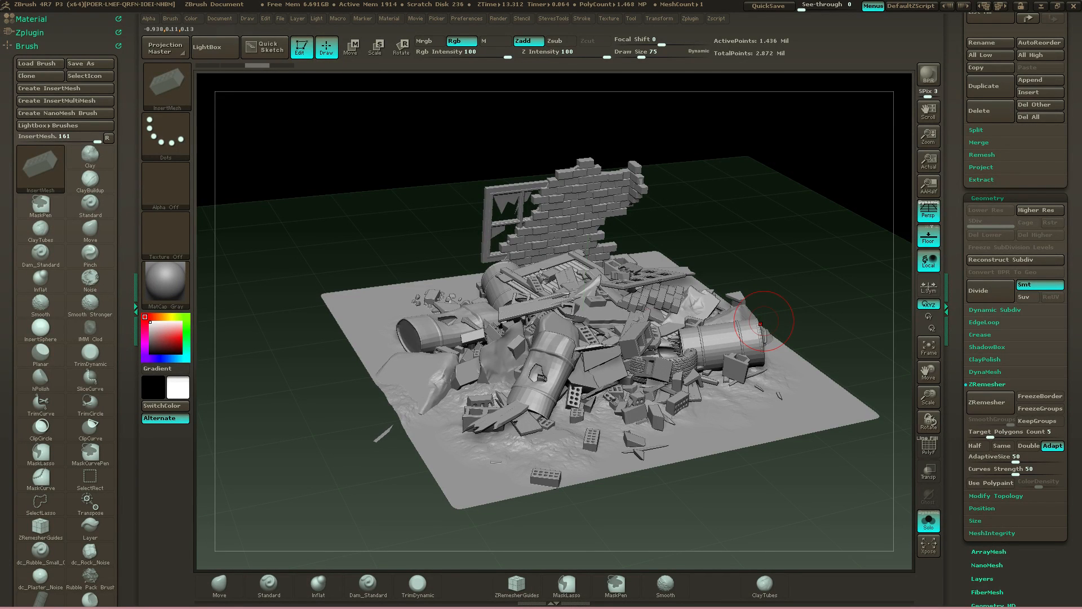
{"action": "mouse_move", "coordinate": [778, 316]}
{"action": "left_mouse_down"}
{"action": "mouse_move", "coordinate": [807, 296]}
{"action": "mouse_move", "coordinate": [785, 314]}
{"action": "left_mouse_up"}
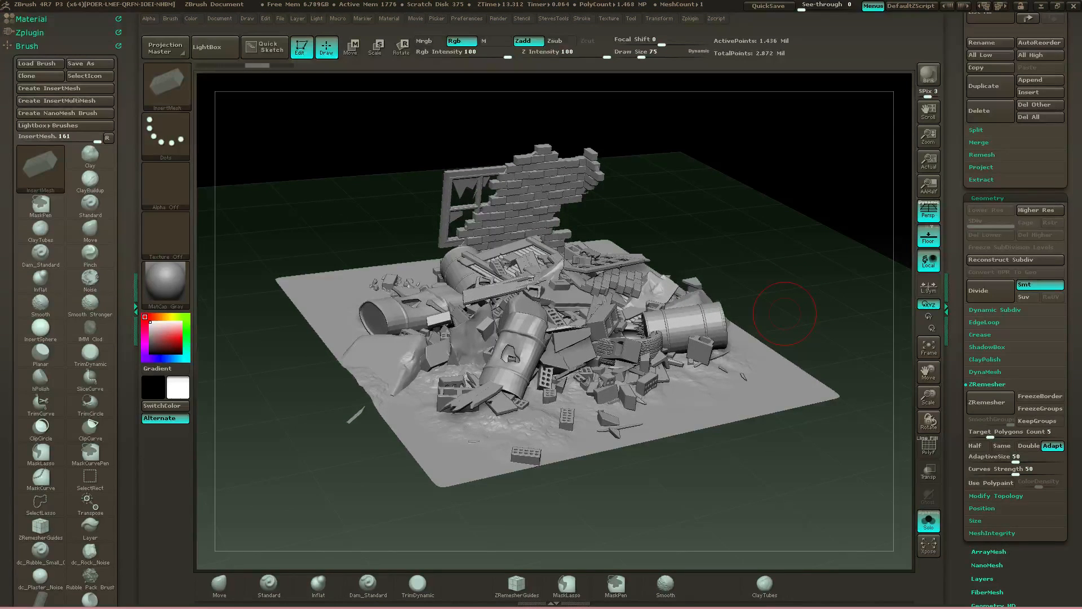
{"action": "mouse_move", "coordinate": [787, 309]}
{"action": "left_mouse_down"}
{"action": "mouse_move", "coordinate": [812, 282]}
{"action": "mouse_move", "coordinate": [790, 289]}
{"action": "mouse_move", "coordinate": [783, 309]}
{"action": "mouse_move", "coordinate": [761, 309]}
{"action": "mouse_move", "coordinate": [778, 309]}
{"action": "left_mouse_up"}
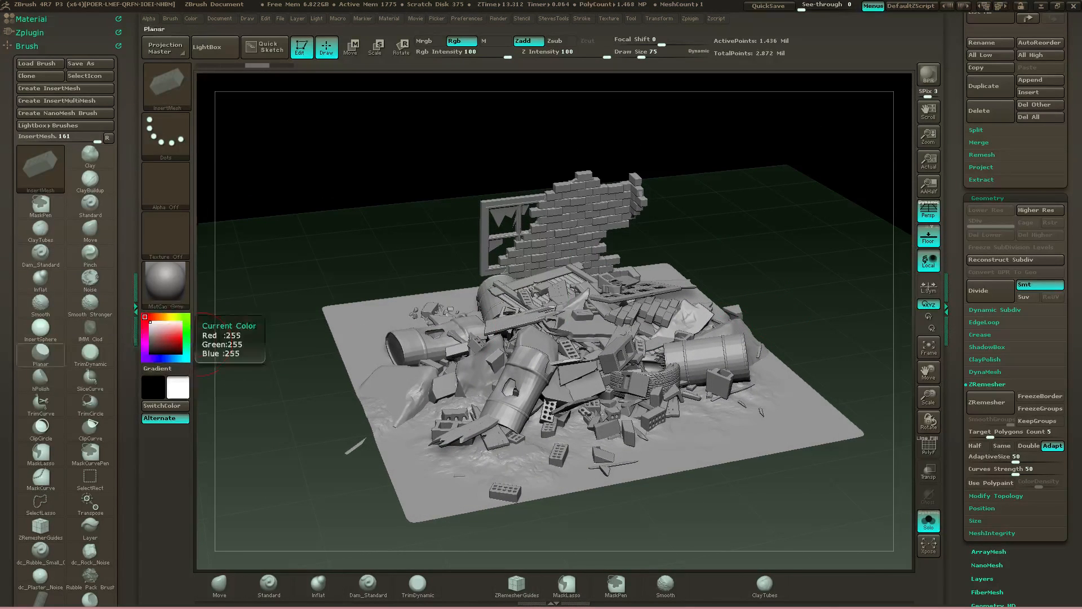